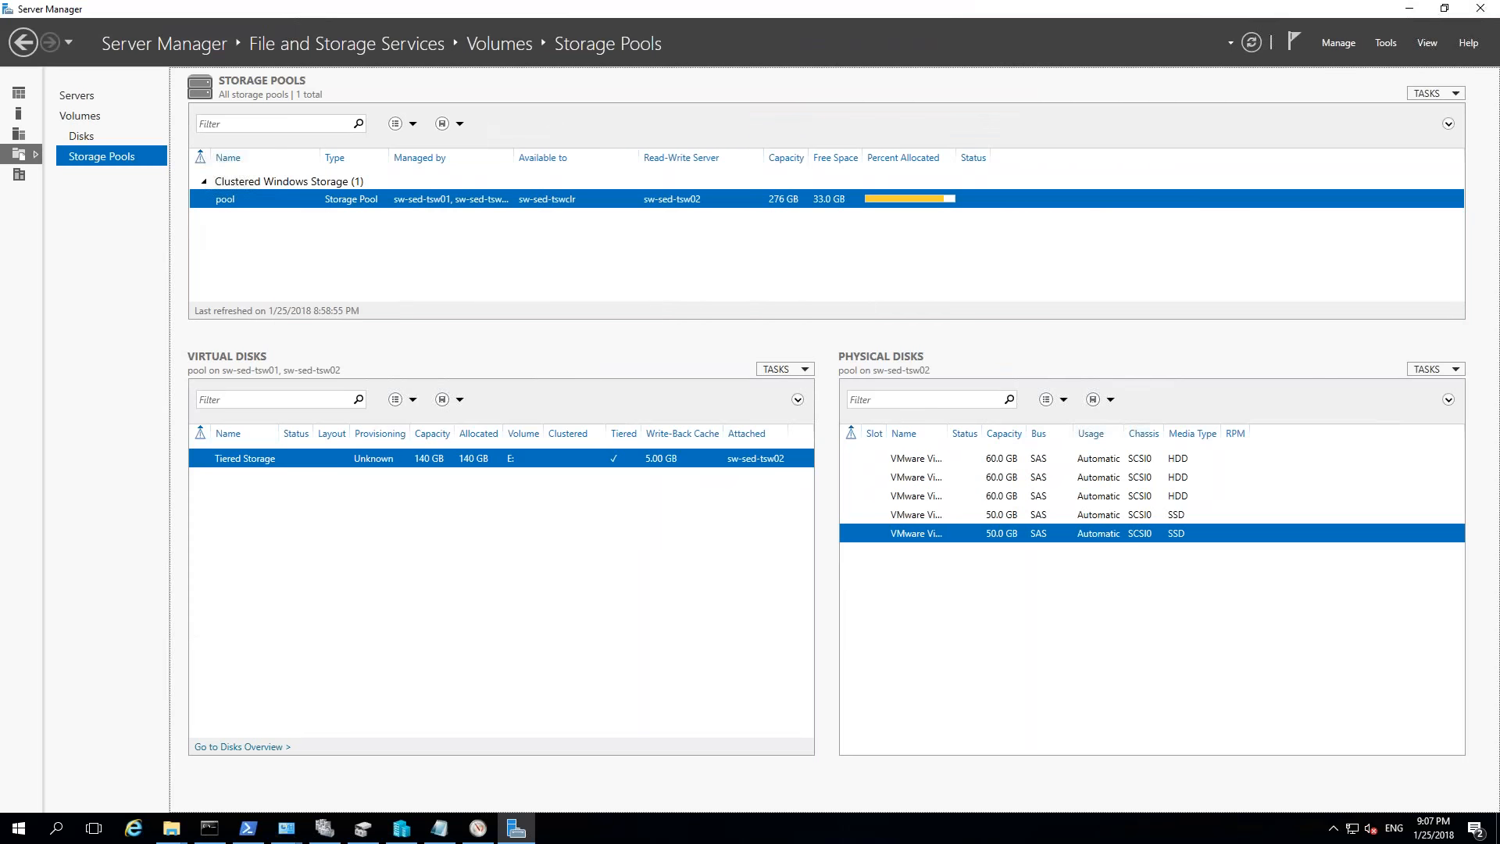
# - Put away the VMware remote console, view the StarWind Management Console on sw-sed-tsw02, and return to Server Manager's storage pools
pyautogui.hotkey('ctrl', 'alt', 'Return')
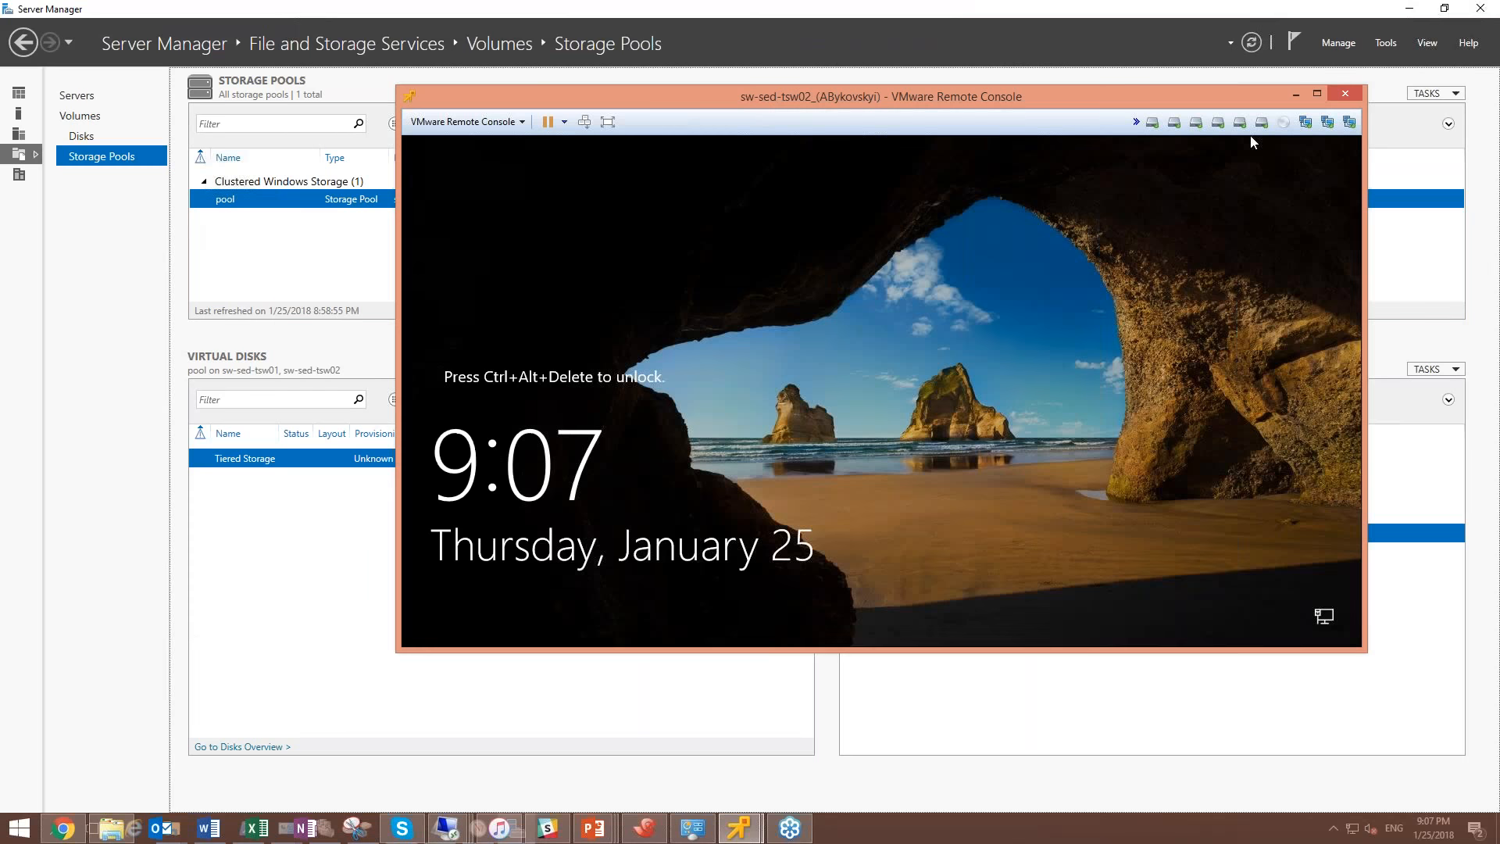
pyautogui.click(1295, 94)
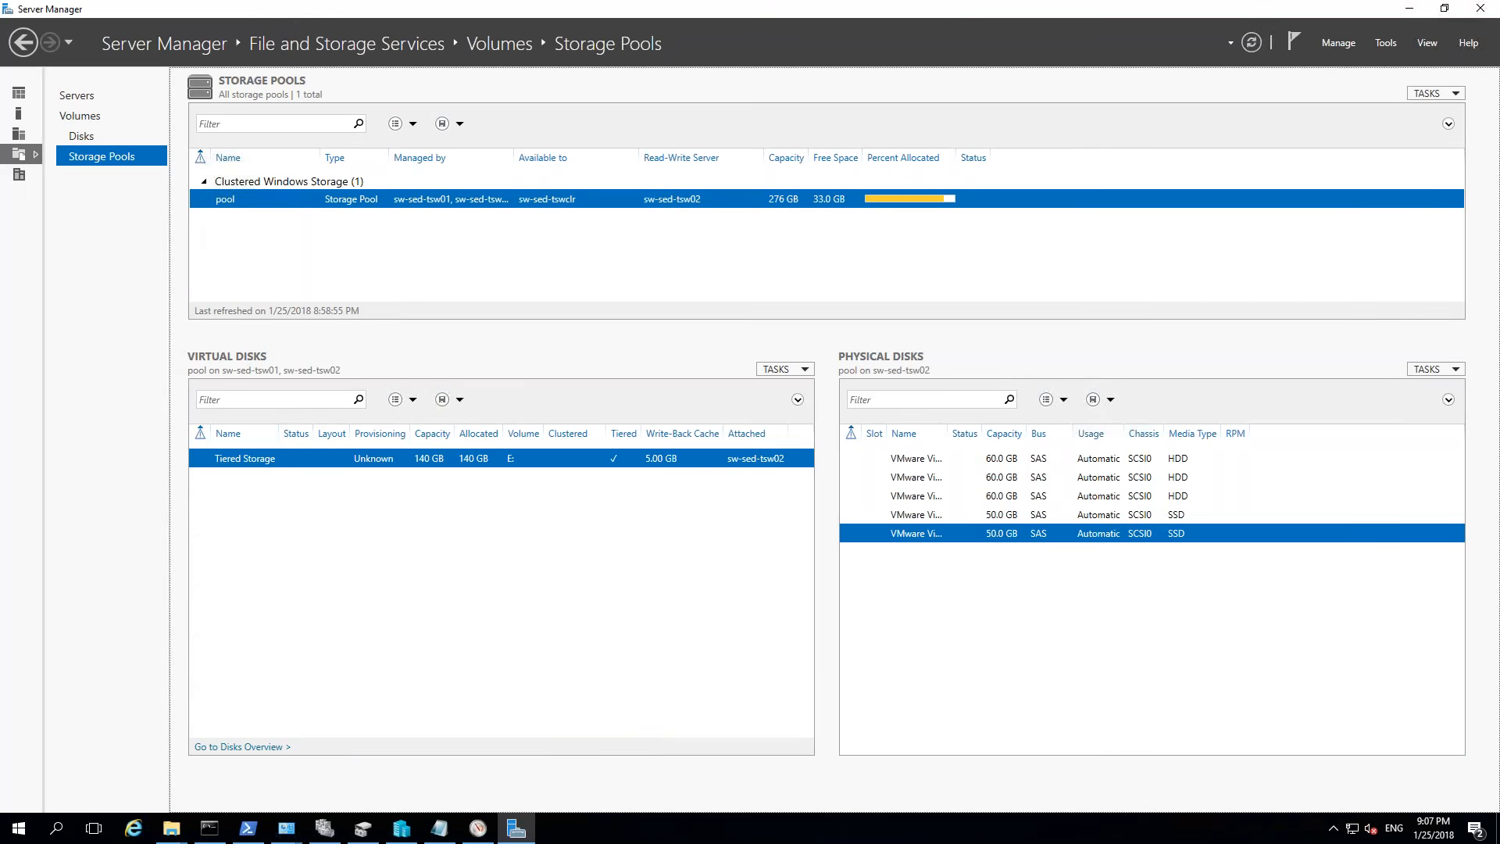
pyautogui.doubleClick(1450, 482)
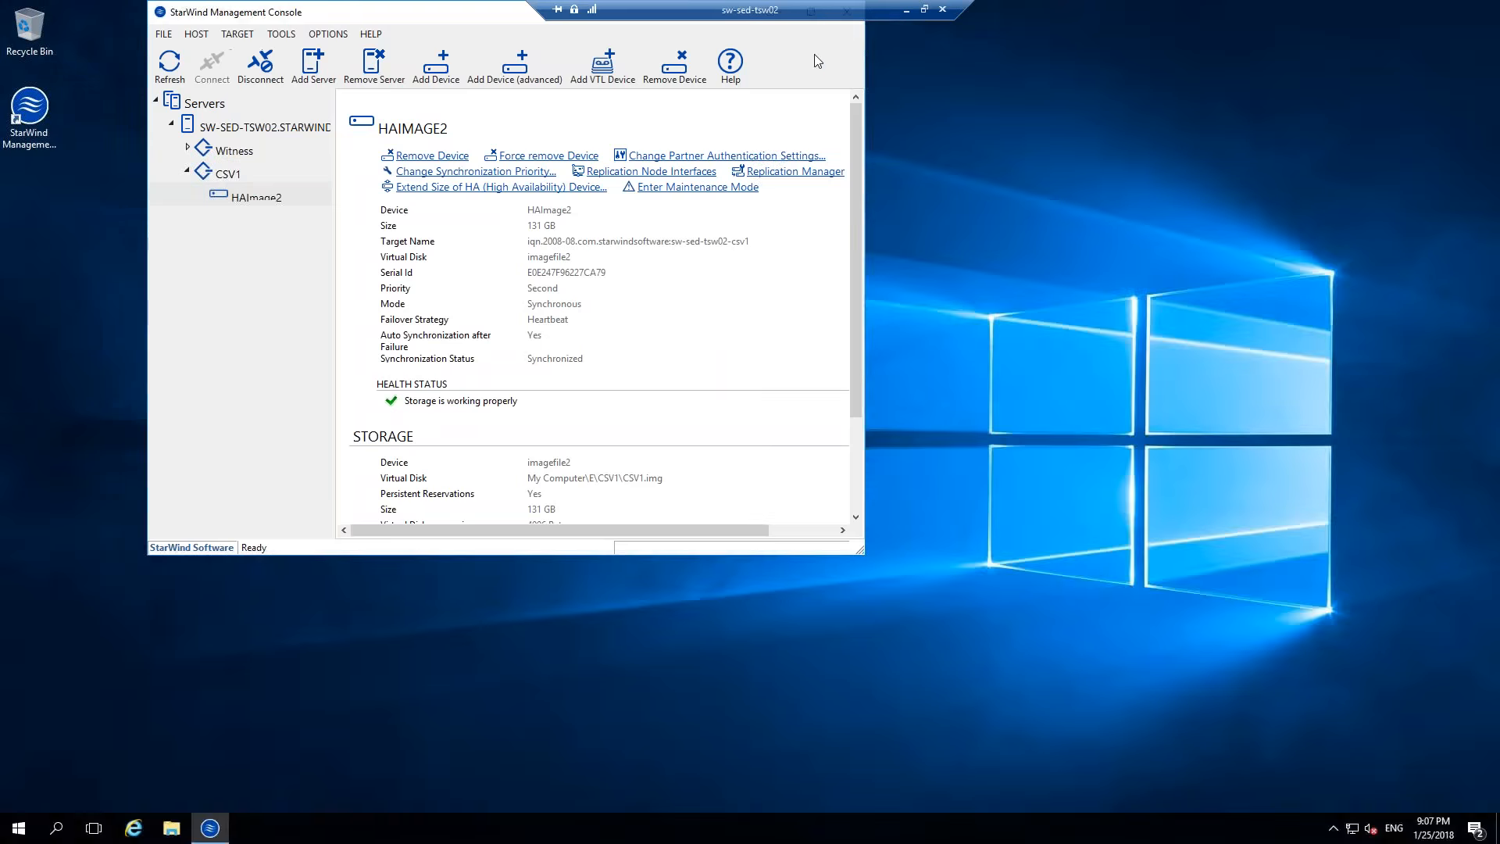
pyautogui.click(905, 7)
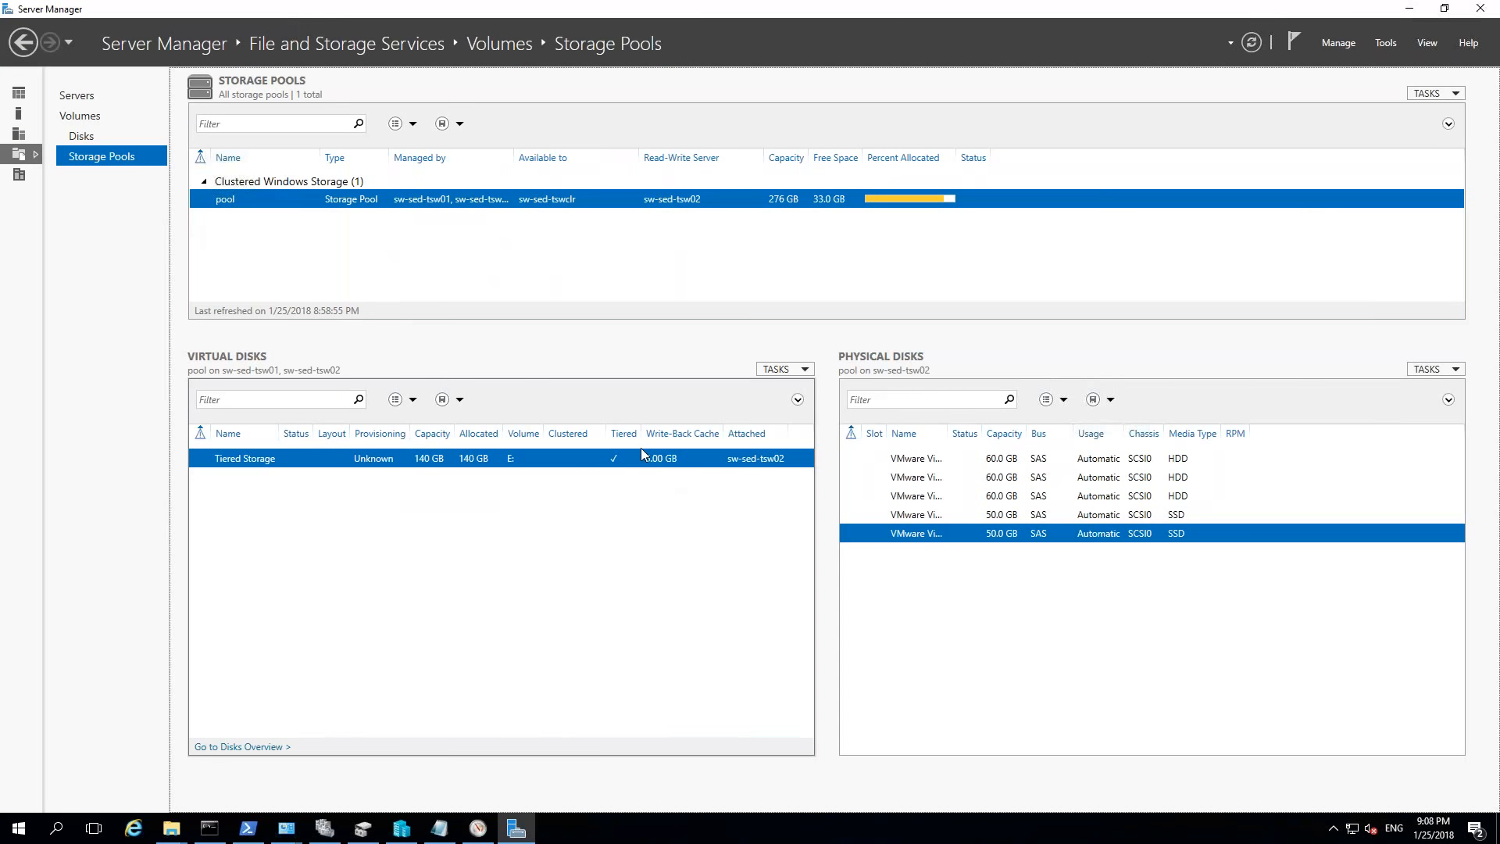
# - Switch to Failover Cluster Manager and view the roles and nodes of the sw-sed-tswclr cluster
pyautogui.click(322, 835)
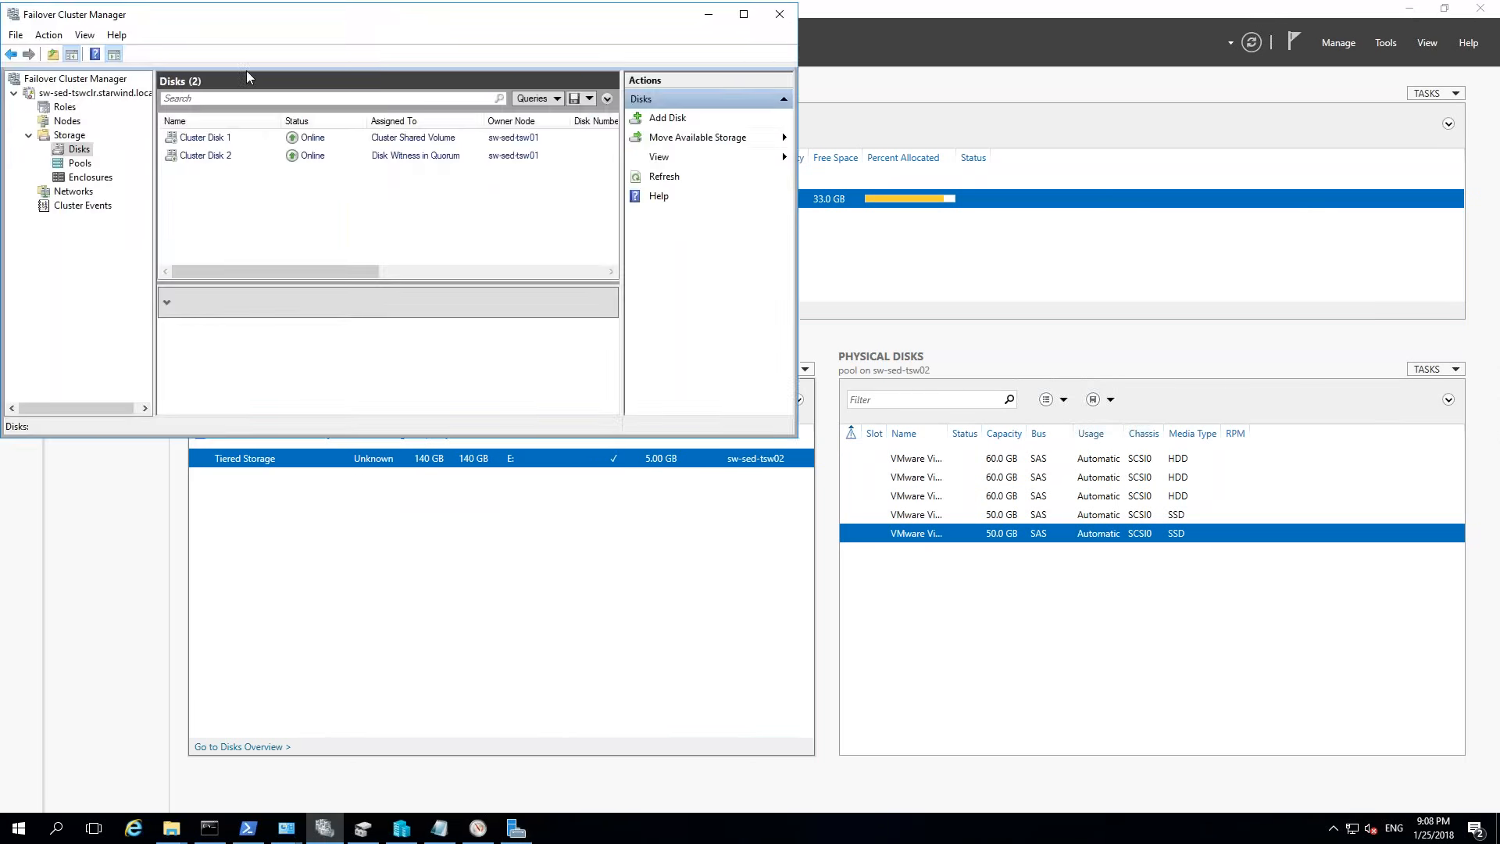
pyautogui.moveTo(241, 28); pyautogui.dragTo(614, 166)
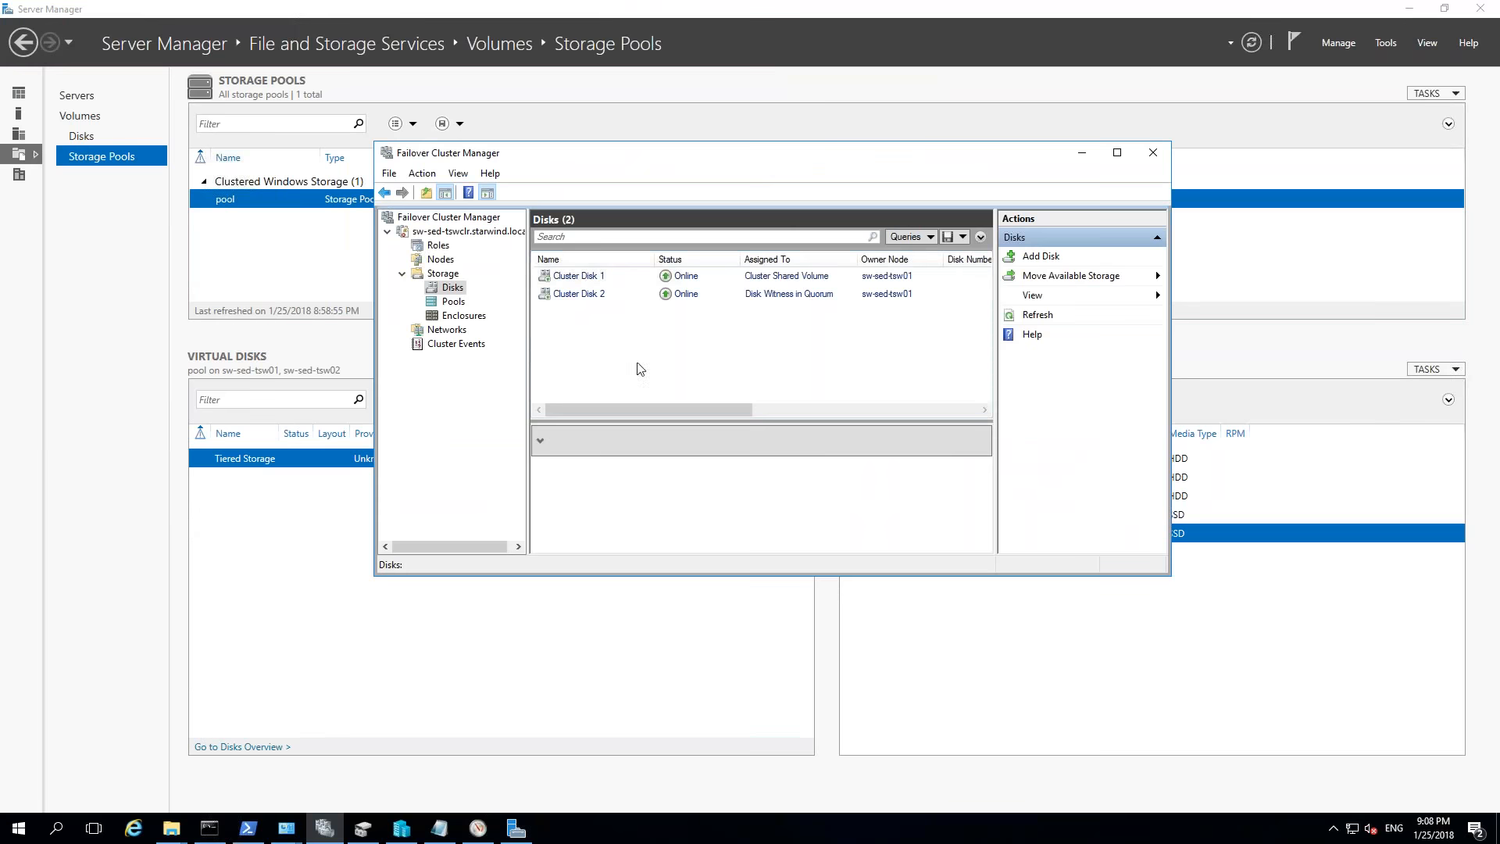
pyautogui.click(445, 232)
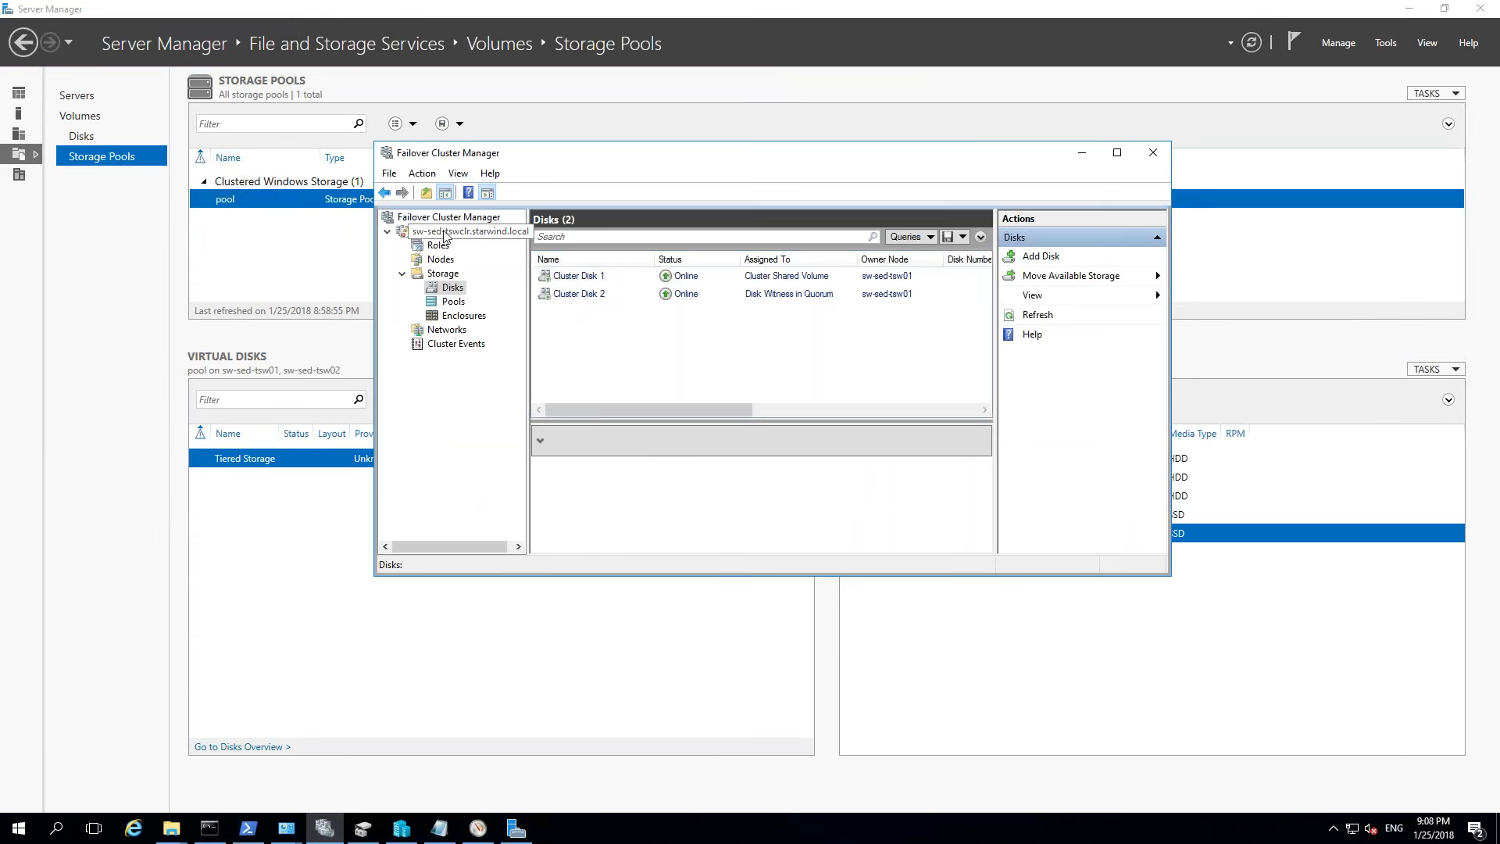
pyautogui.click(430, 245)
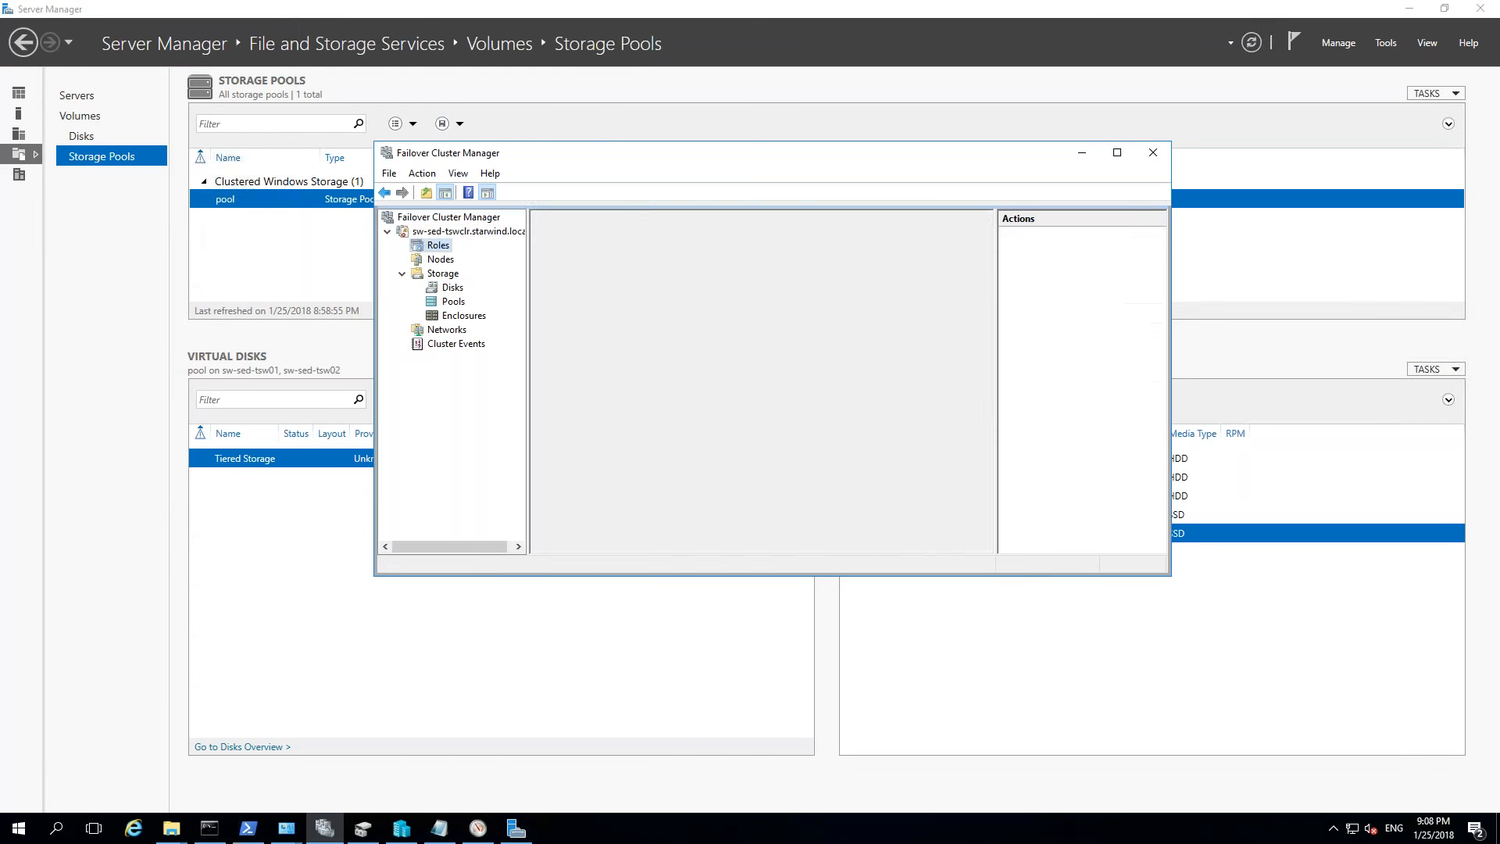
pyautogui.click(434, 260)
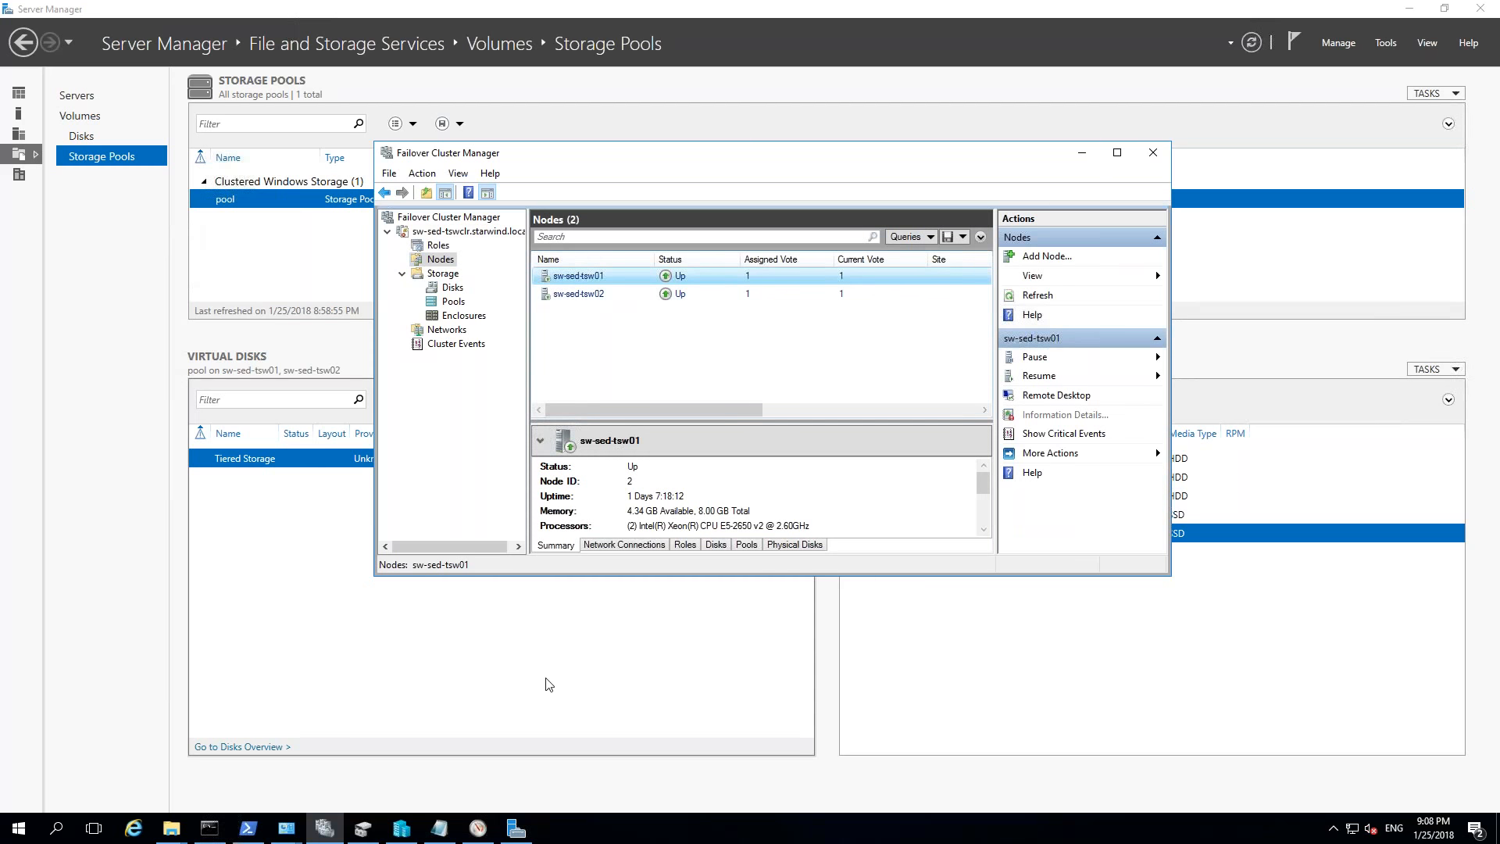
# - View the basic system information of the current server, then bring the Server Manager storage pools back to the front
pyautogui.rightClick(19, 825)
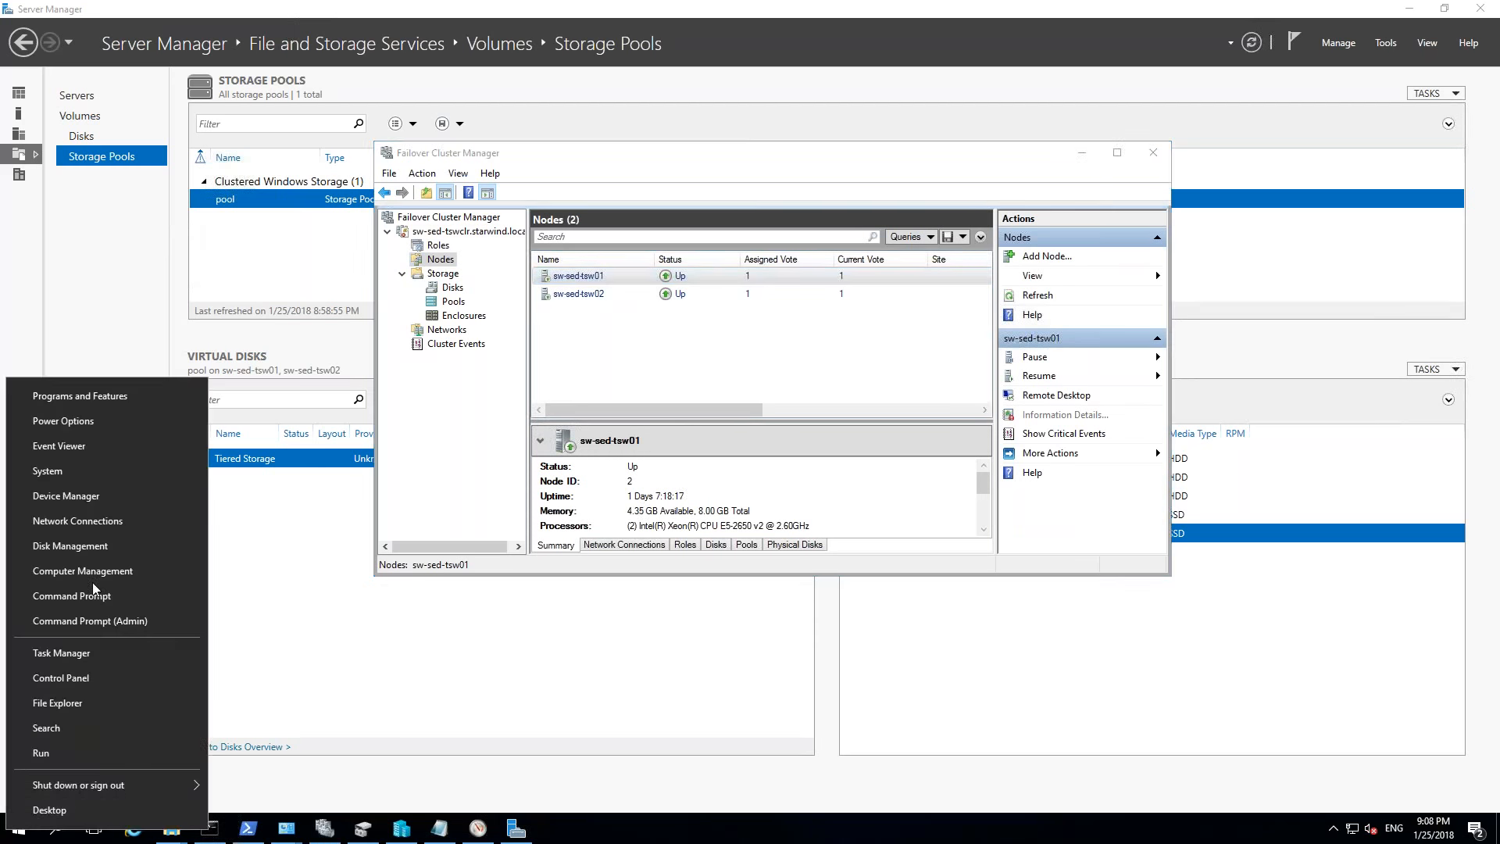
pyautogui.click(84, 512)
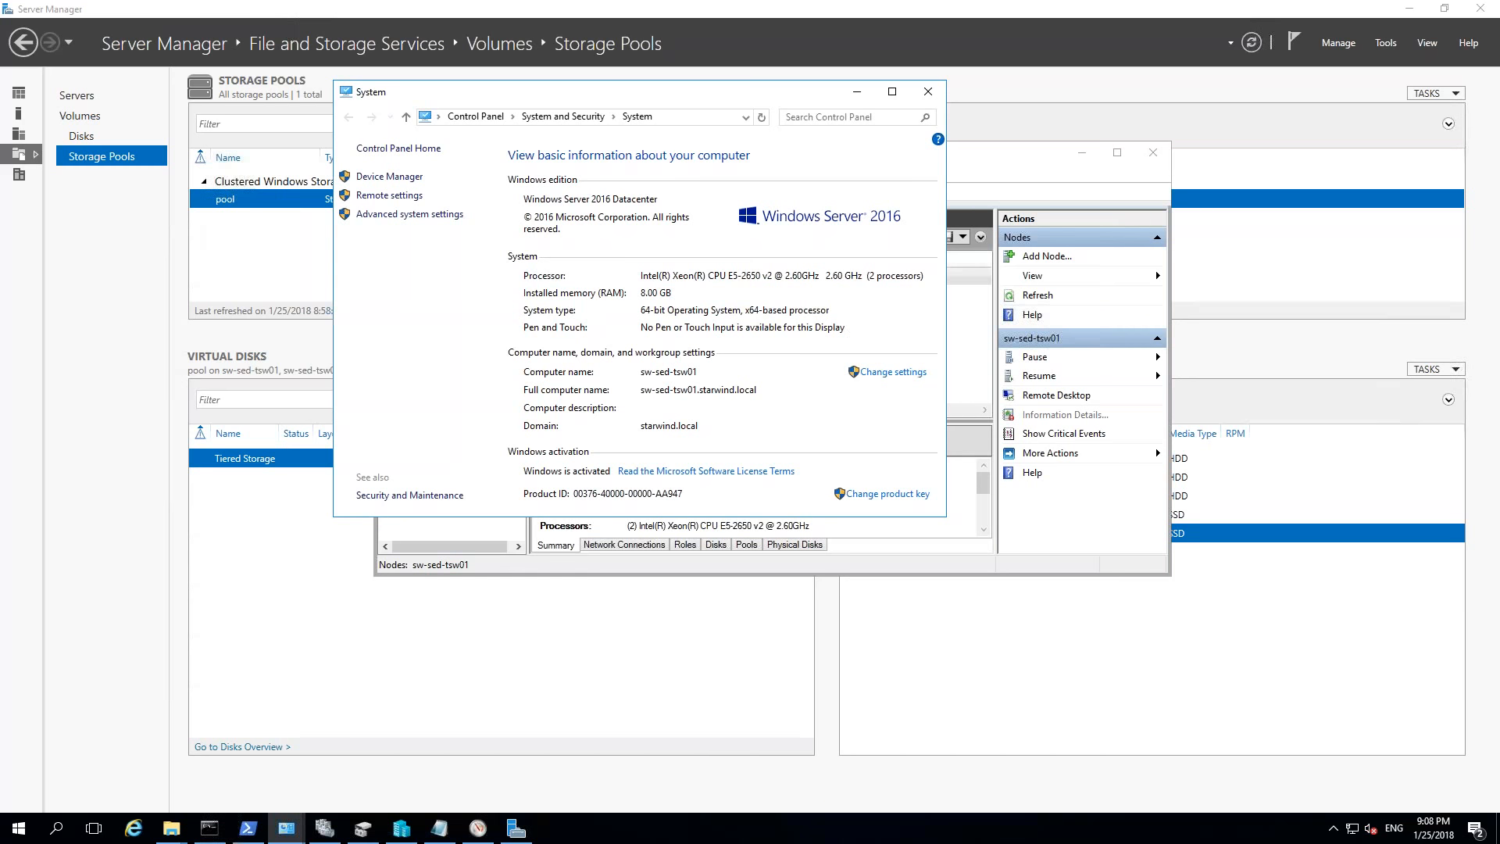
pyautogui.click(486, 789)
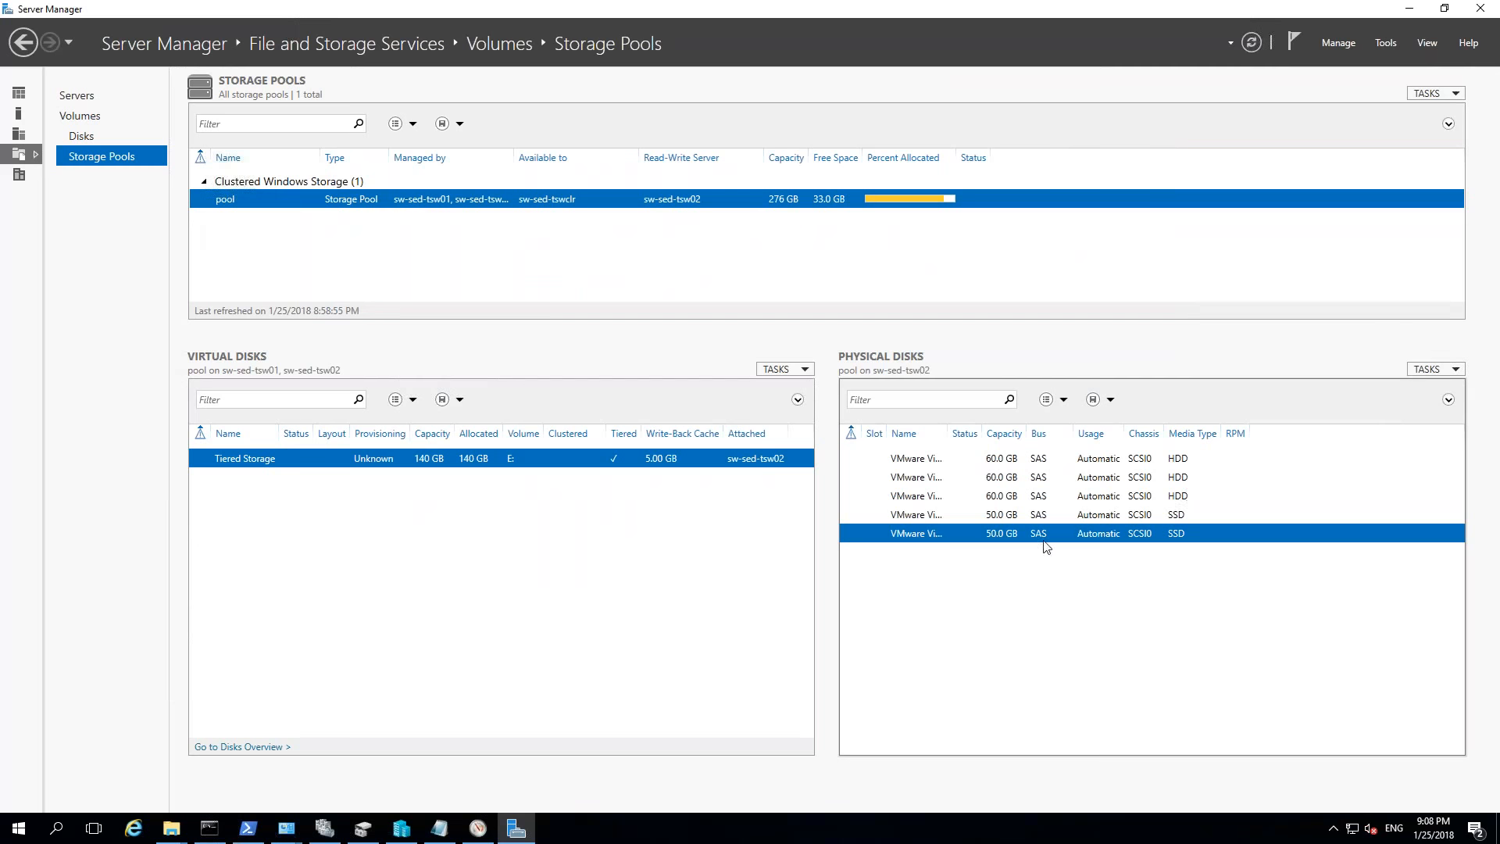
# - Examine the 50 GB SSD entries and a 60 GB HDD entry among the pool's physical disks
pyautogui.click(1022, 519)
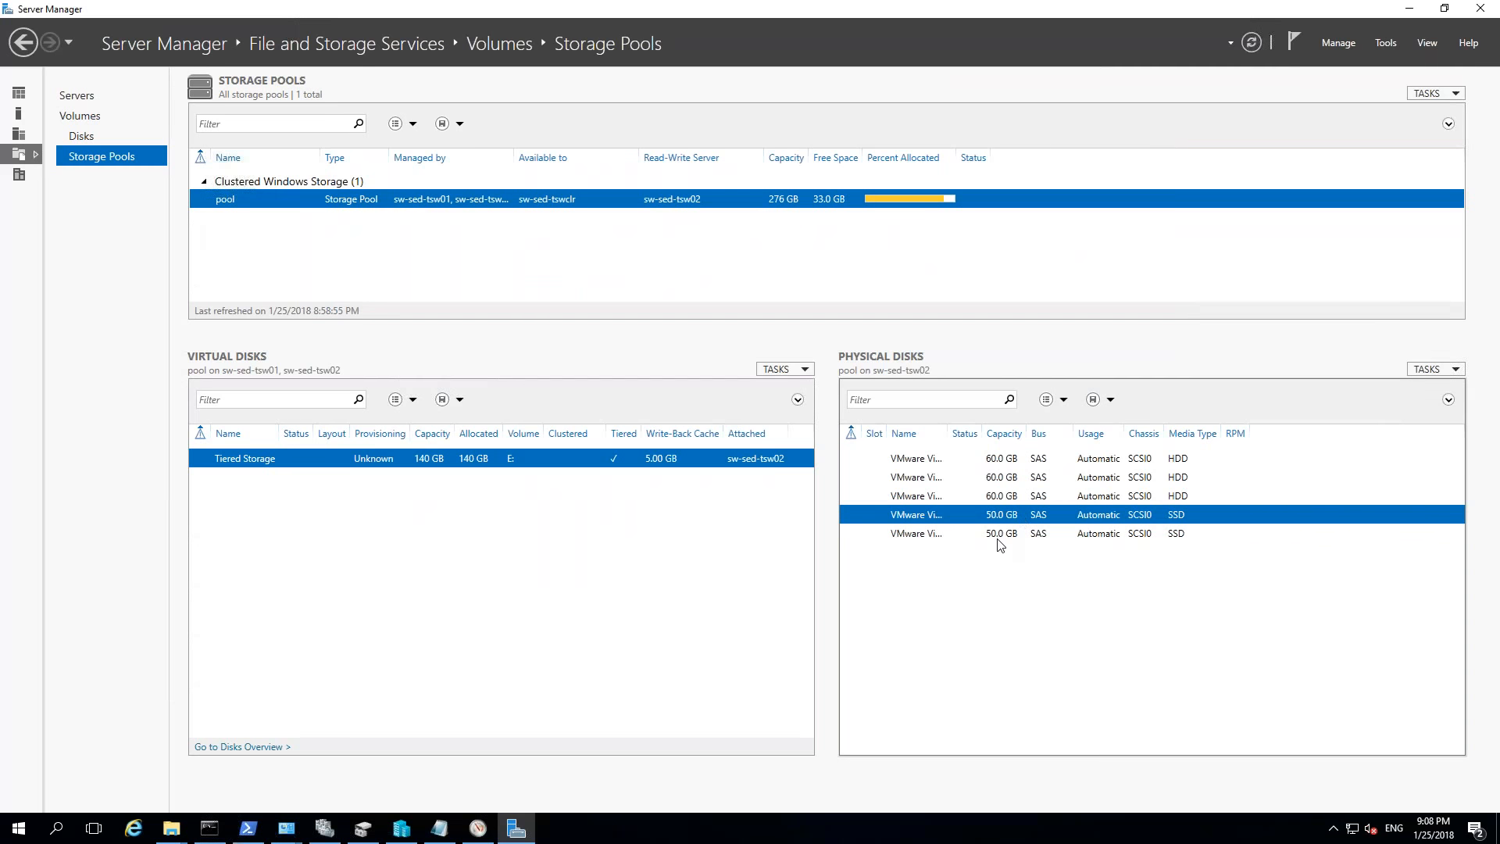
pyautogui.click(1026, 536)
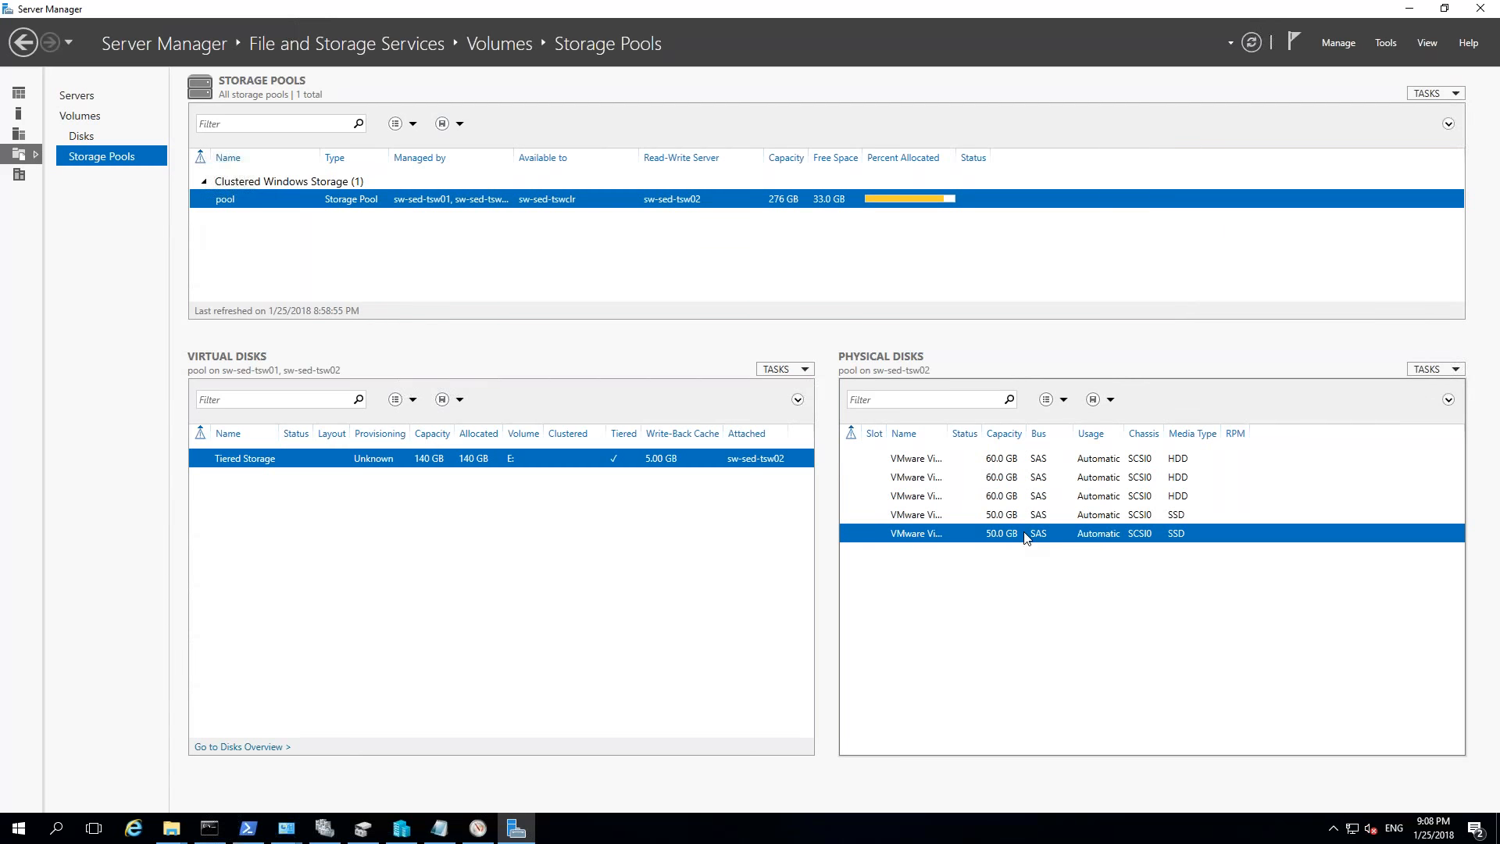
pyautogui.click(1100, 500)
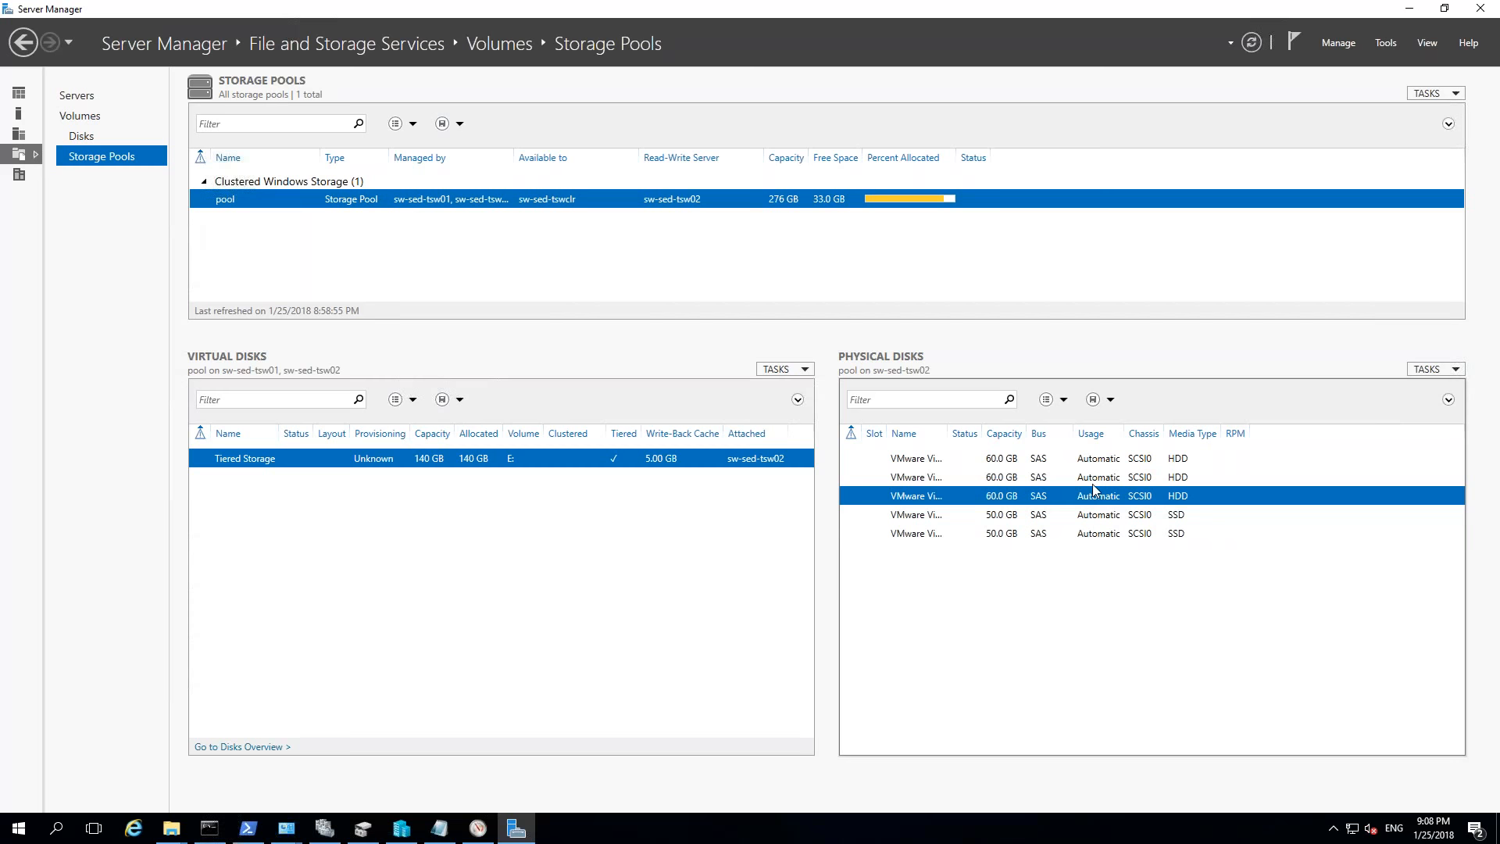
# - Examine the Details and Health properties of the Tiered Storage virtual disk, including its physical disks, and close them without changes
pyautogui.rightClick(440, 466)
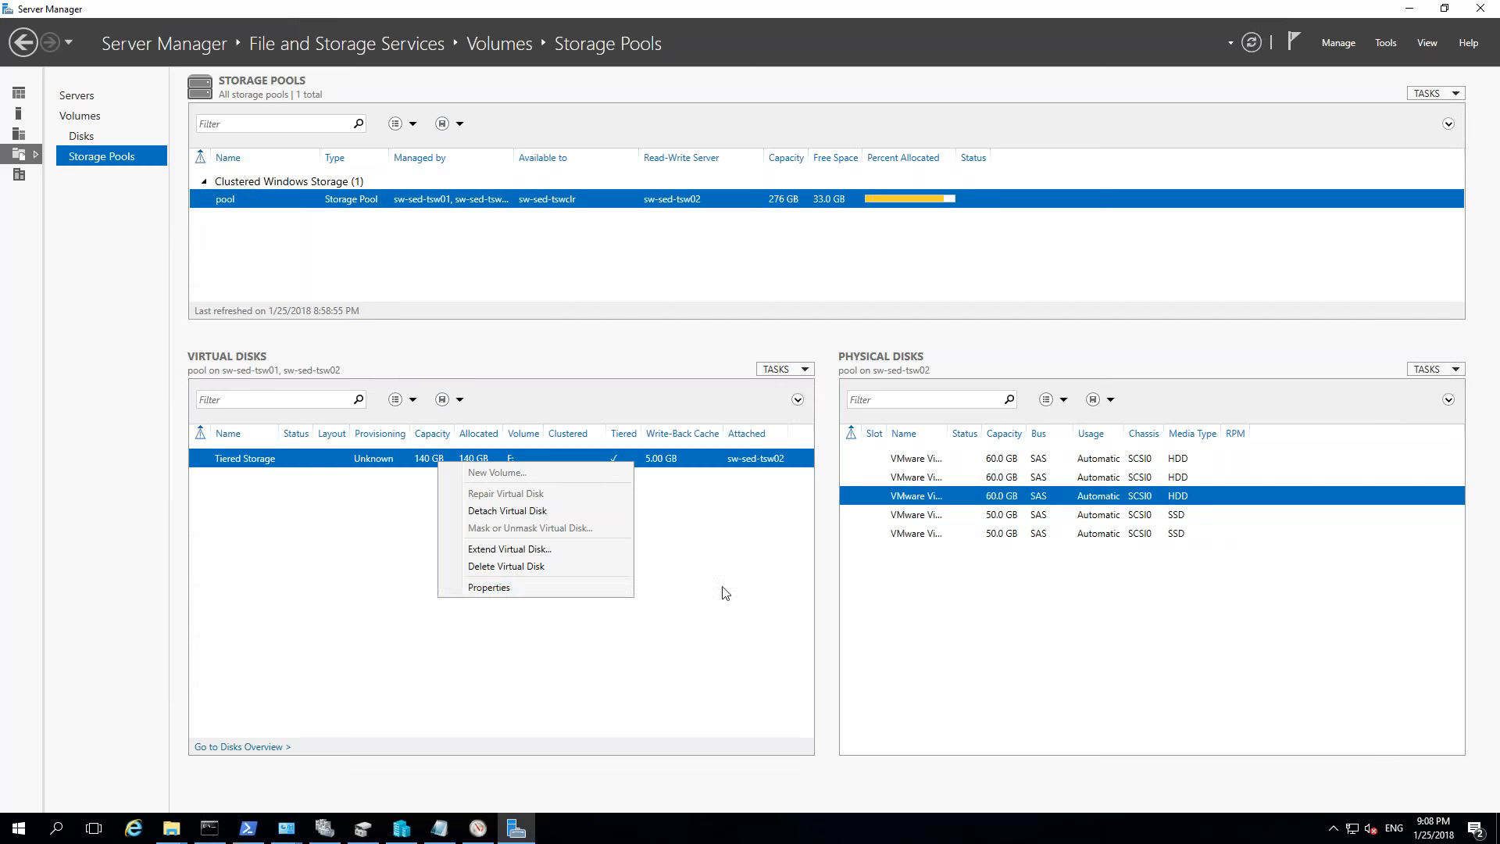
pyautogui.click(546, 589)
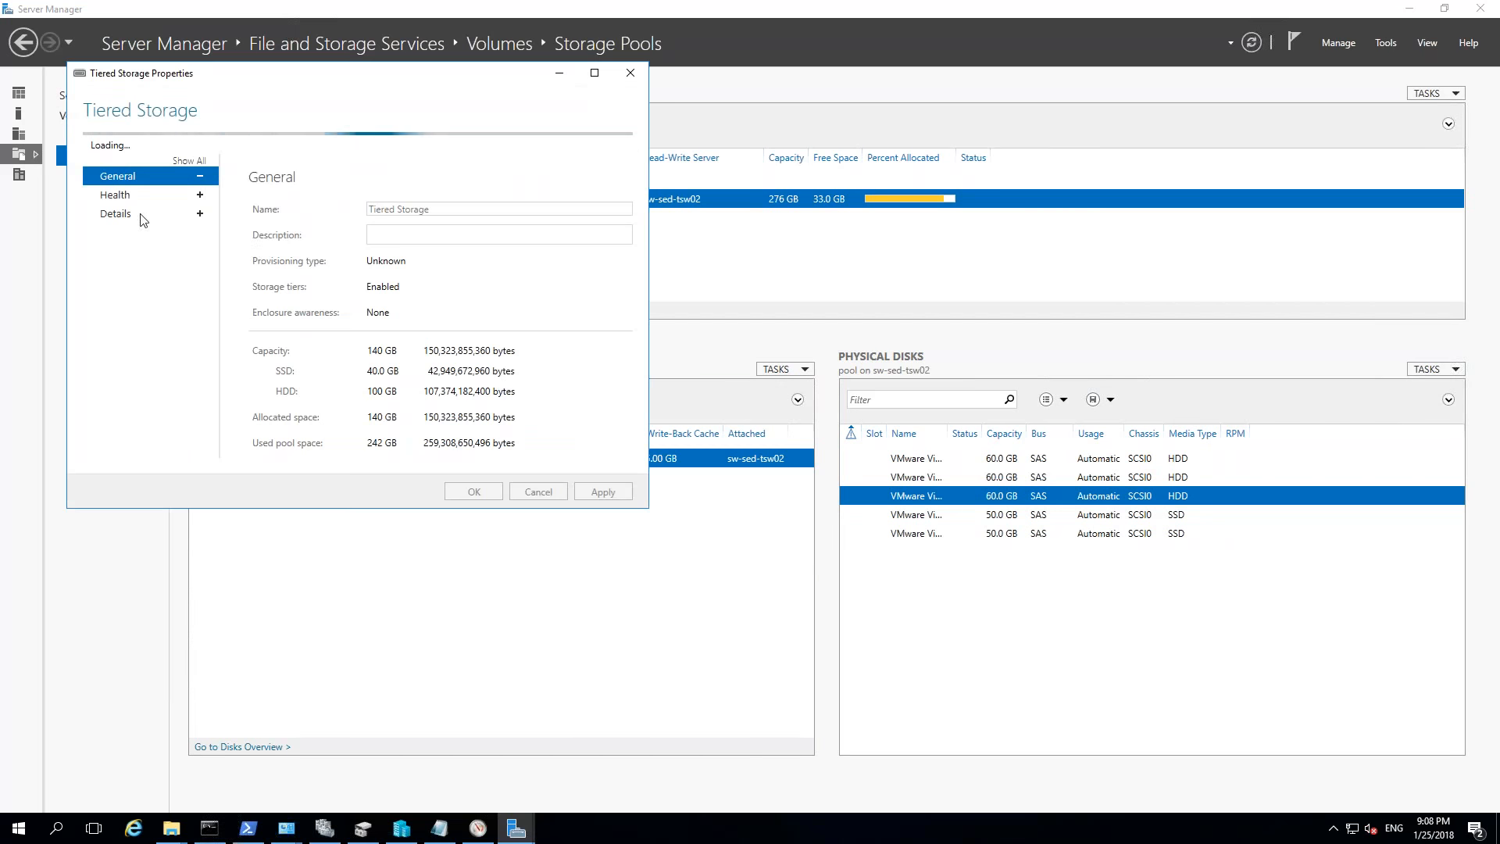
pyautogui.click(135, 197)
pyautogui.click(138, 214)
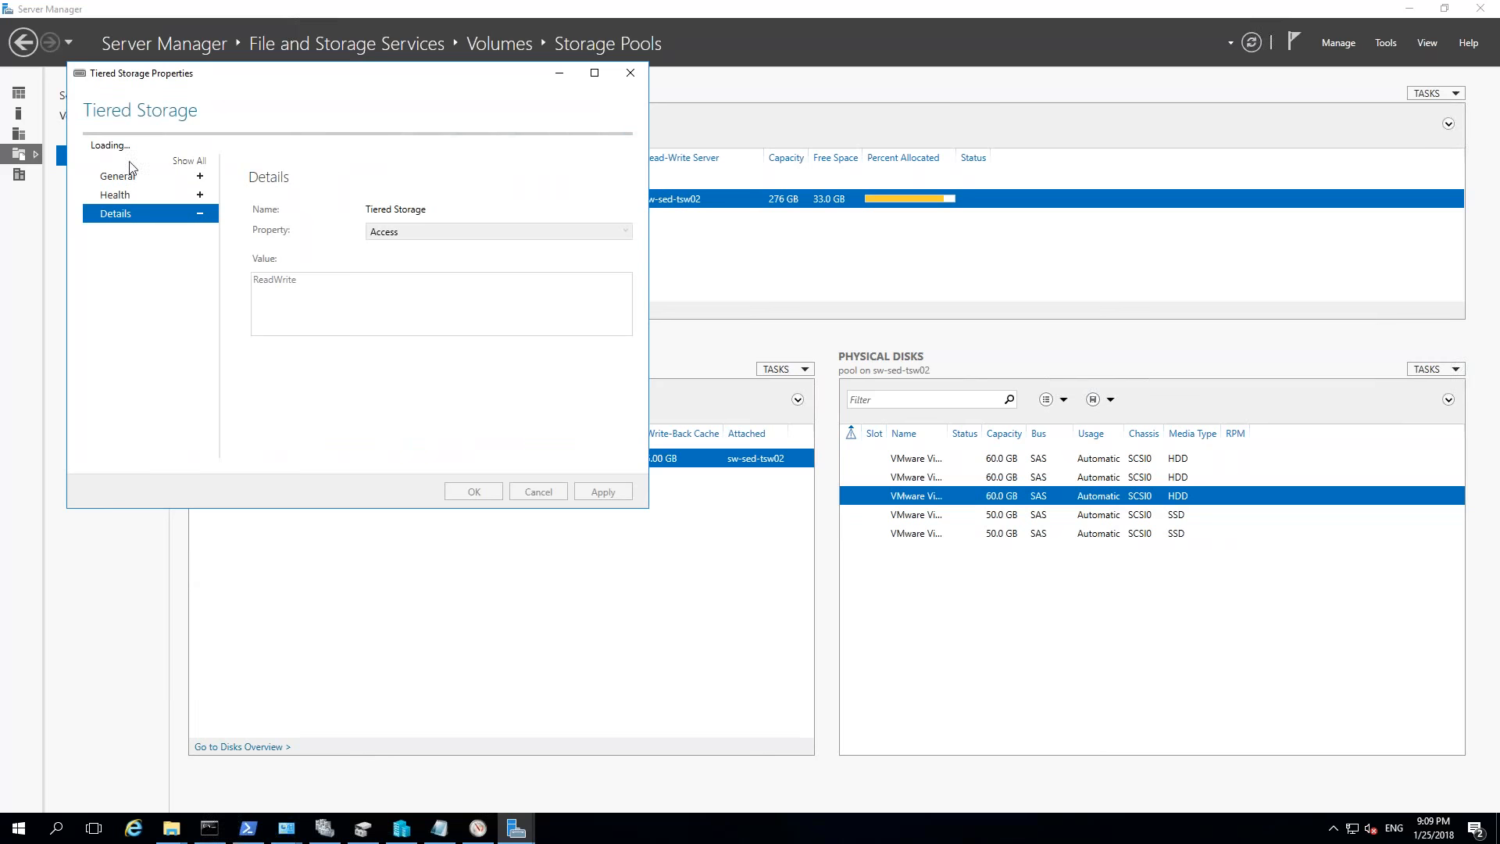
pyautogui.click(109, 191)
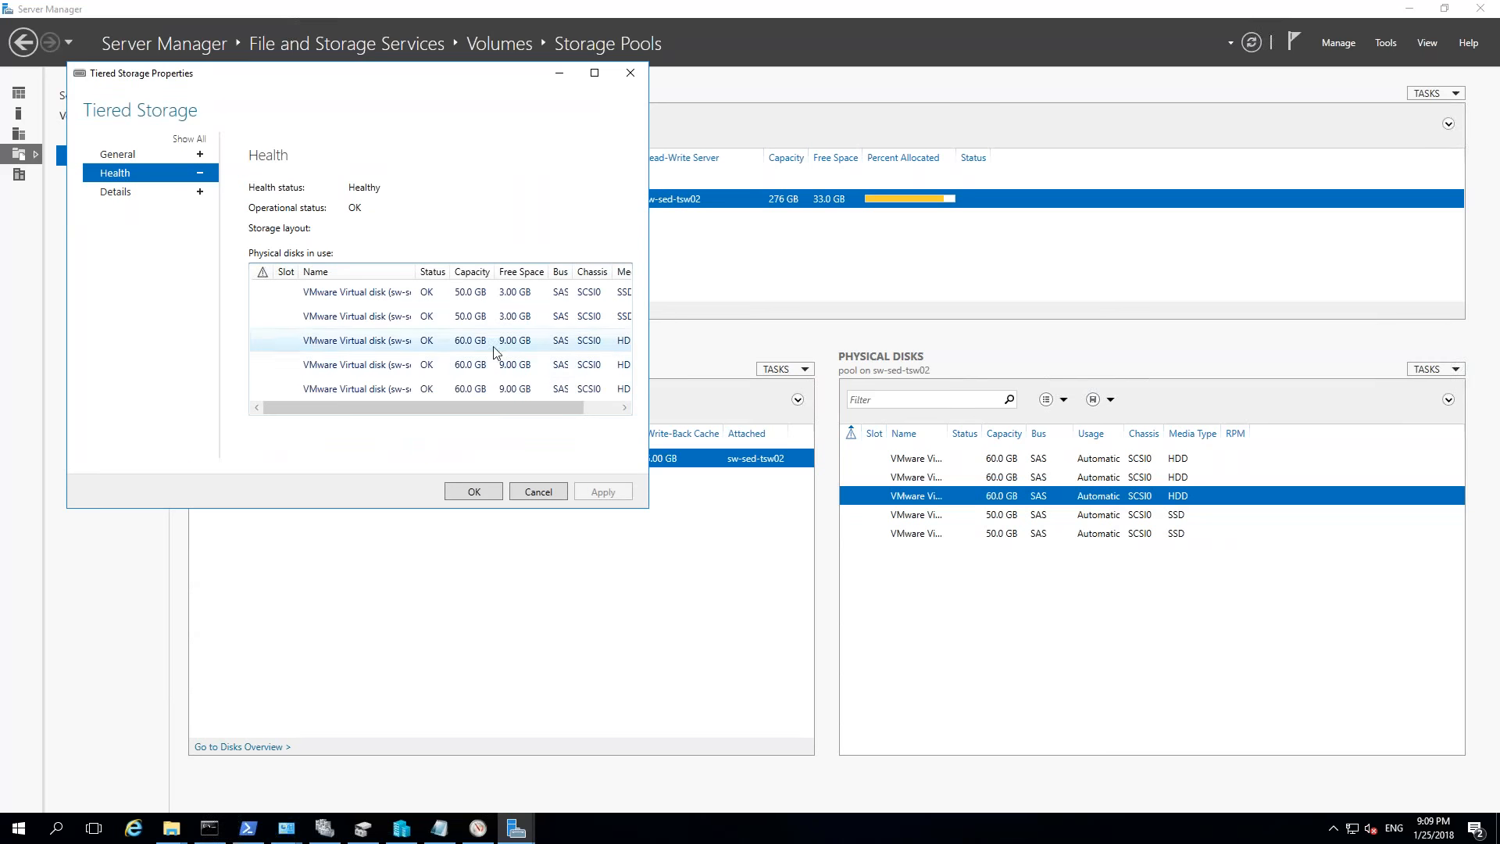
pyautogui.click(589, 401)
pyautogui.click(539, 493)
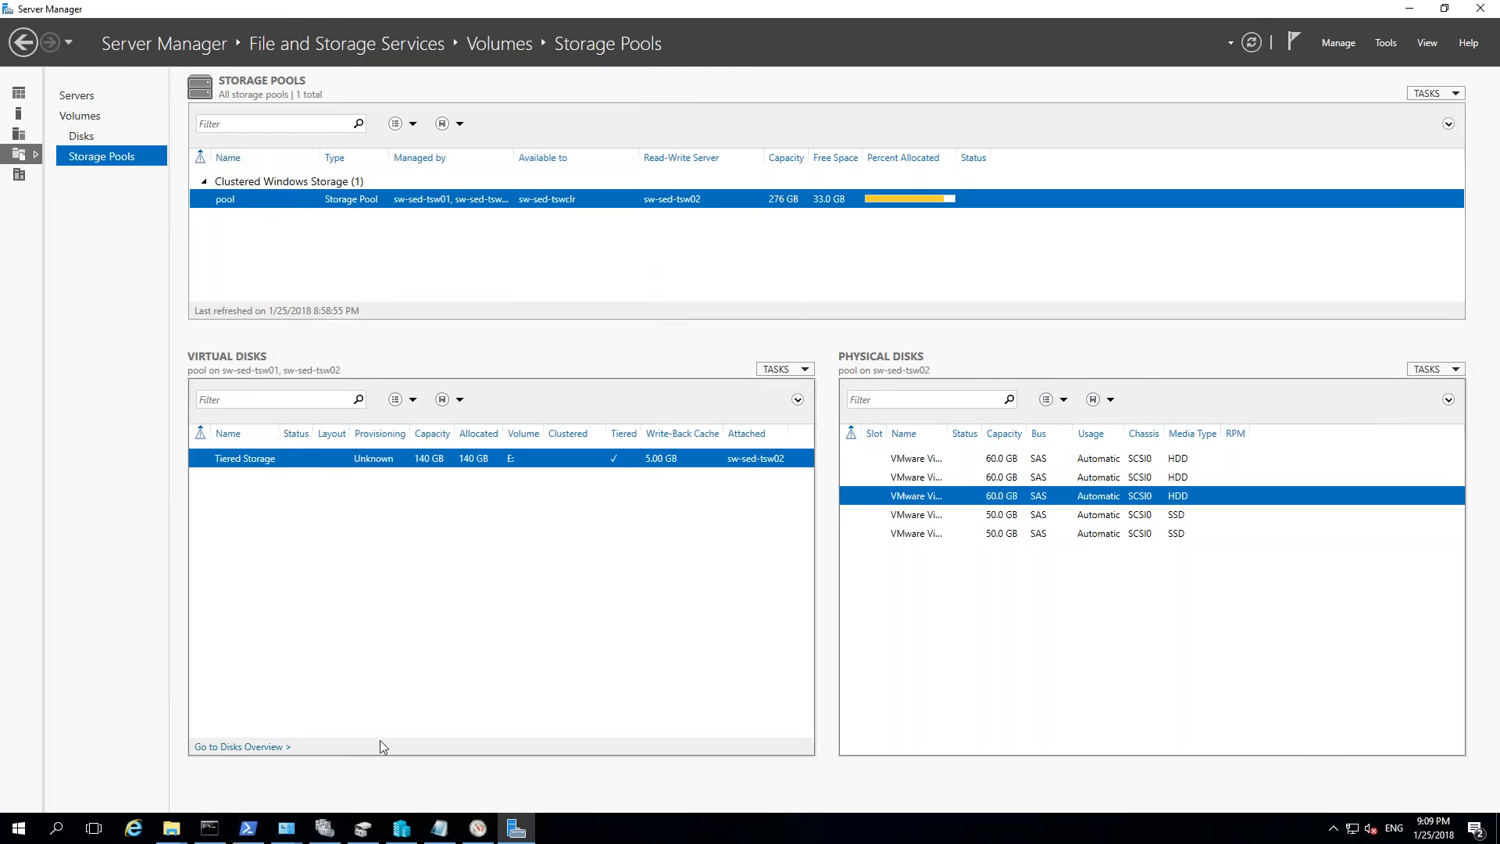
pyautogui.click(1335, 833)
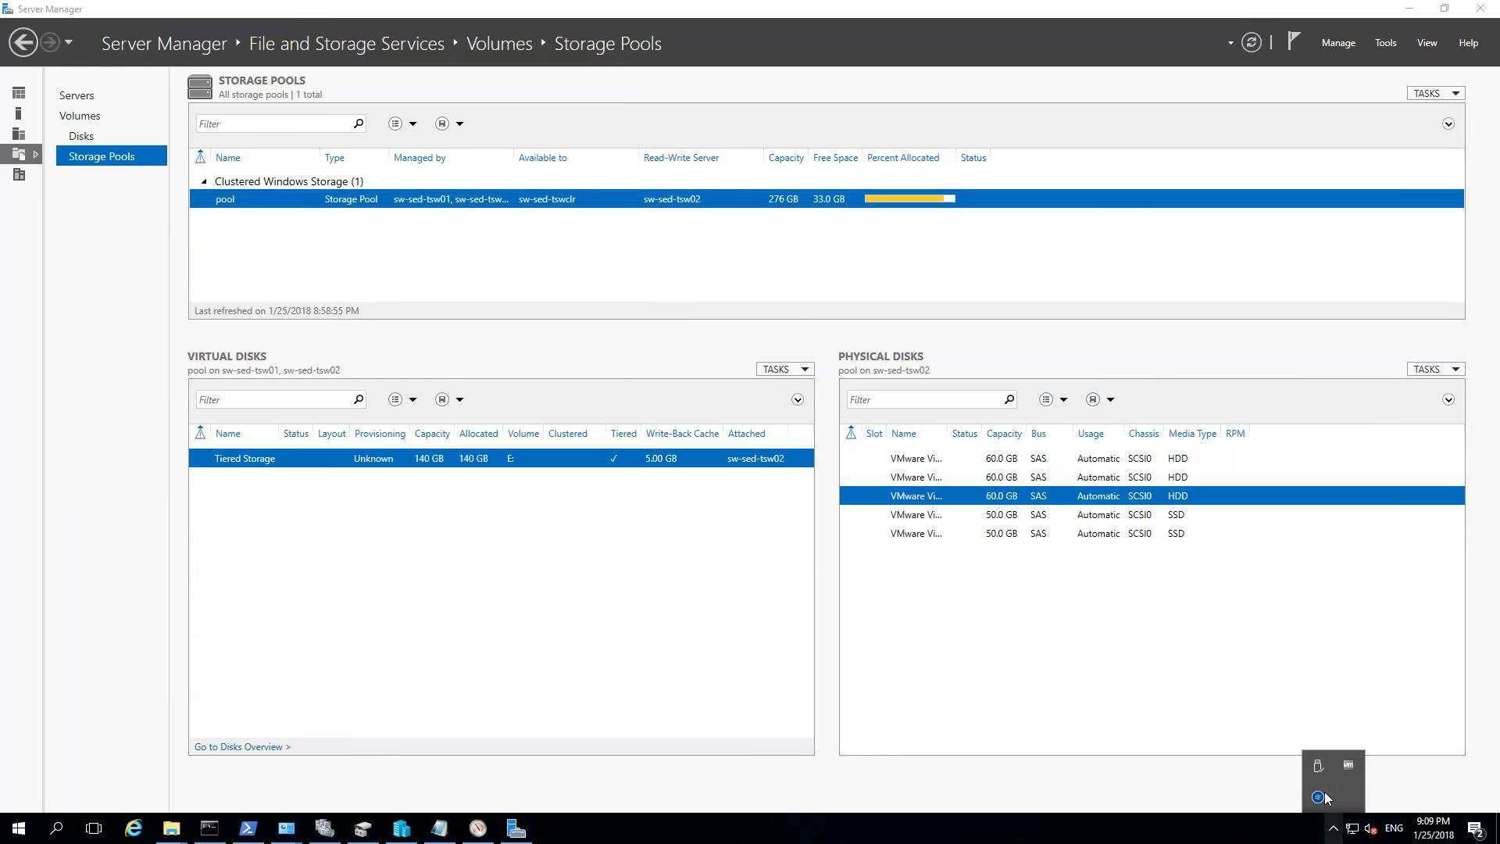
pyautogui.click(577, 464)
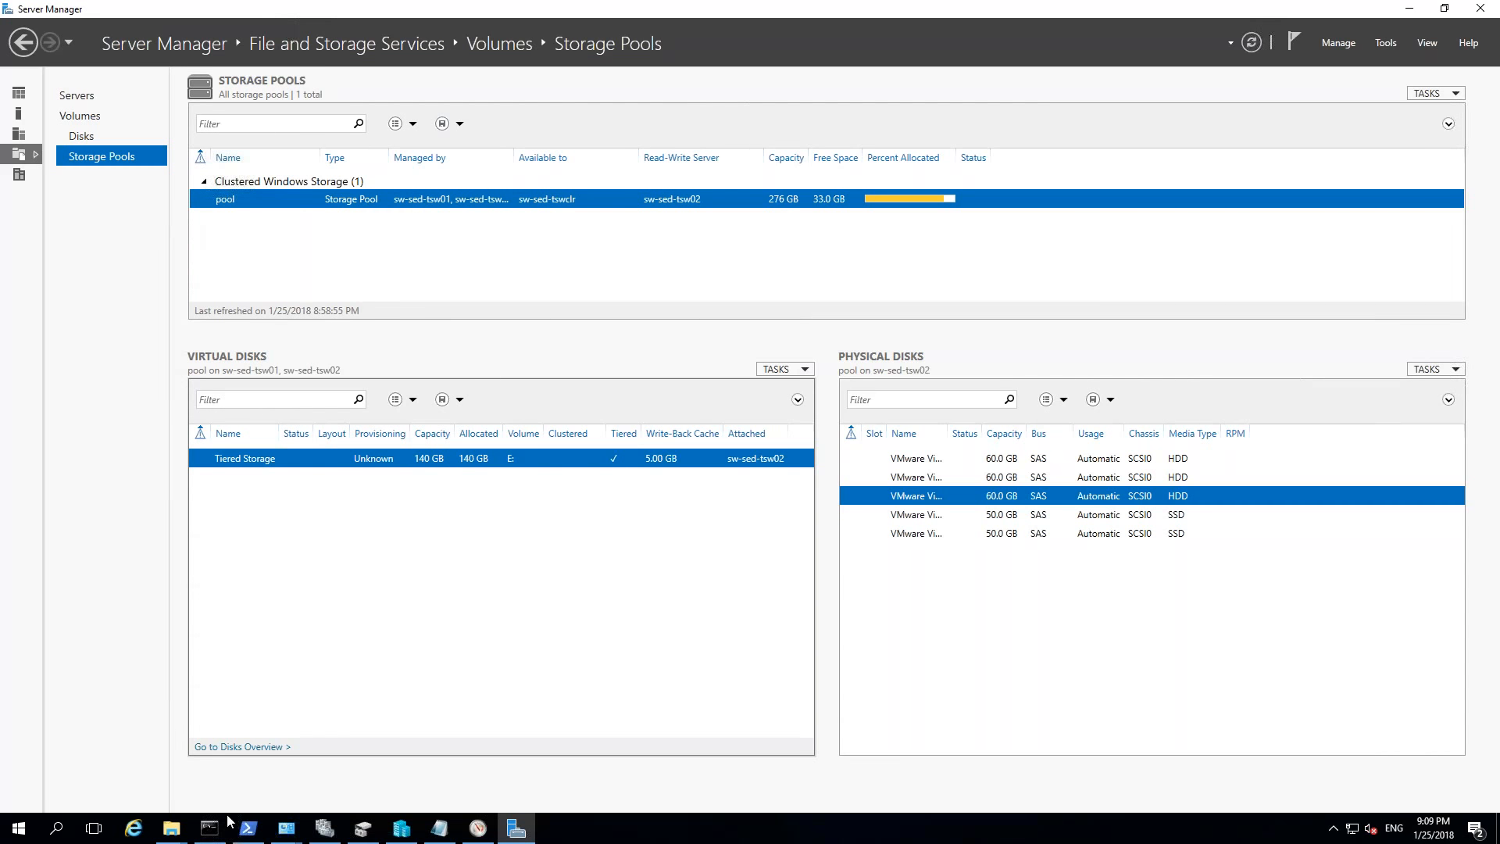
# - Switch to File Explorer's This PC window, open New Volume (E:), and point out the Witness and CSV1 folders
pyautogui.click(187, 835)
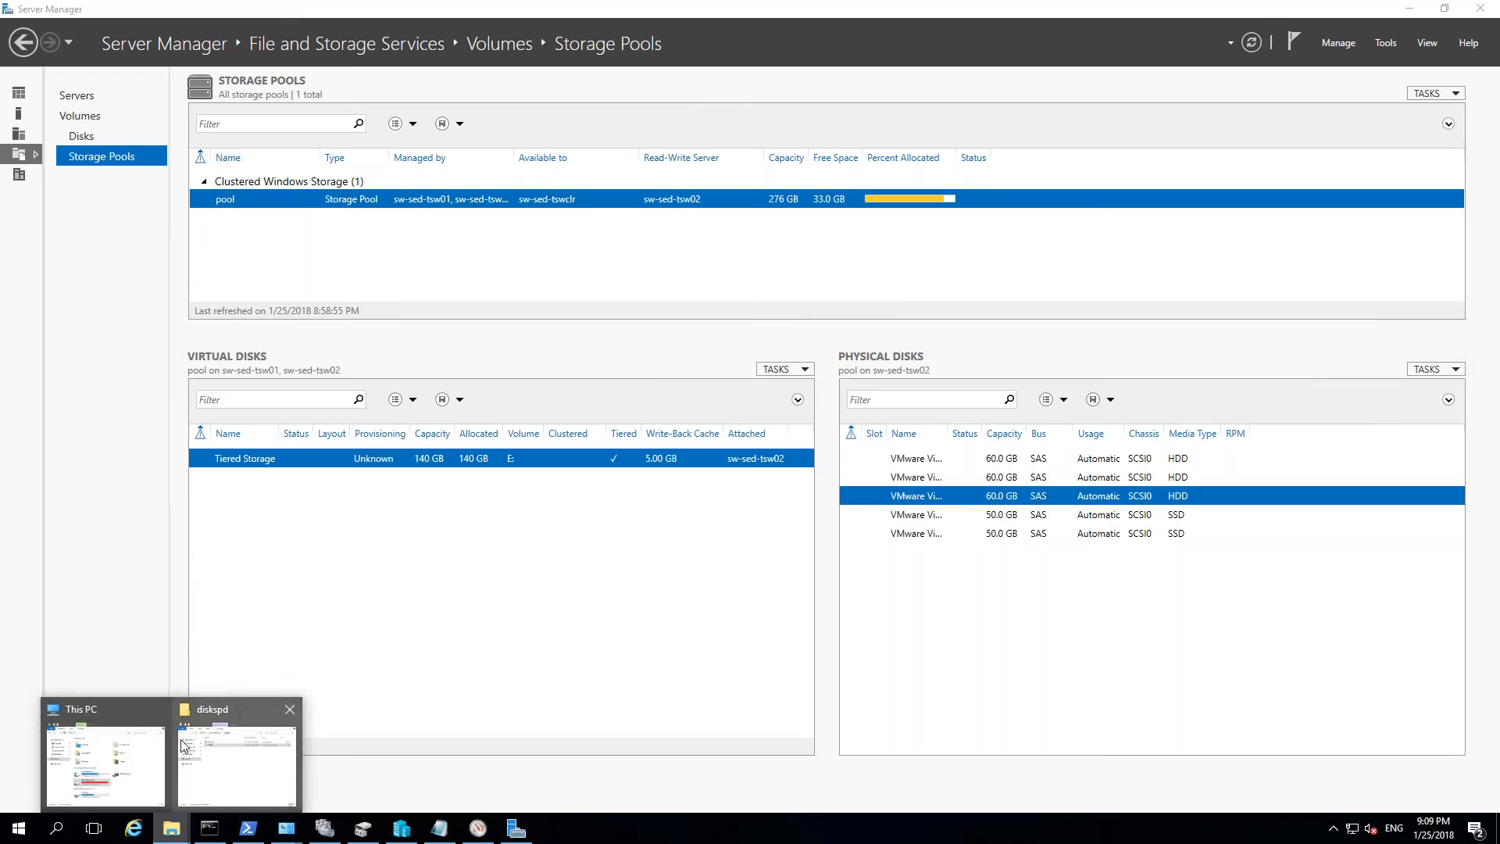
pyautogui.click(133, 754)
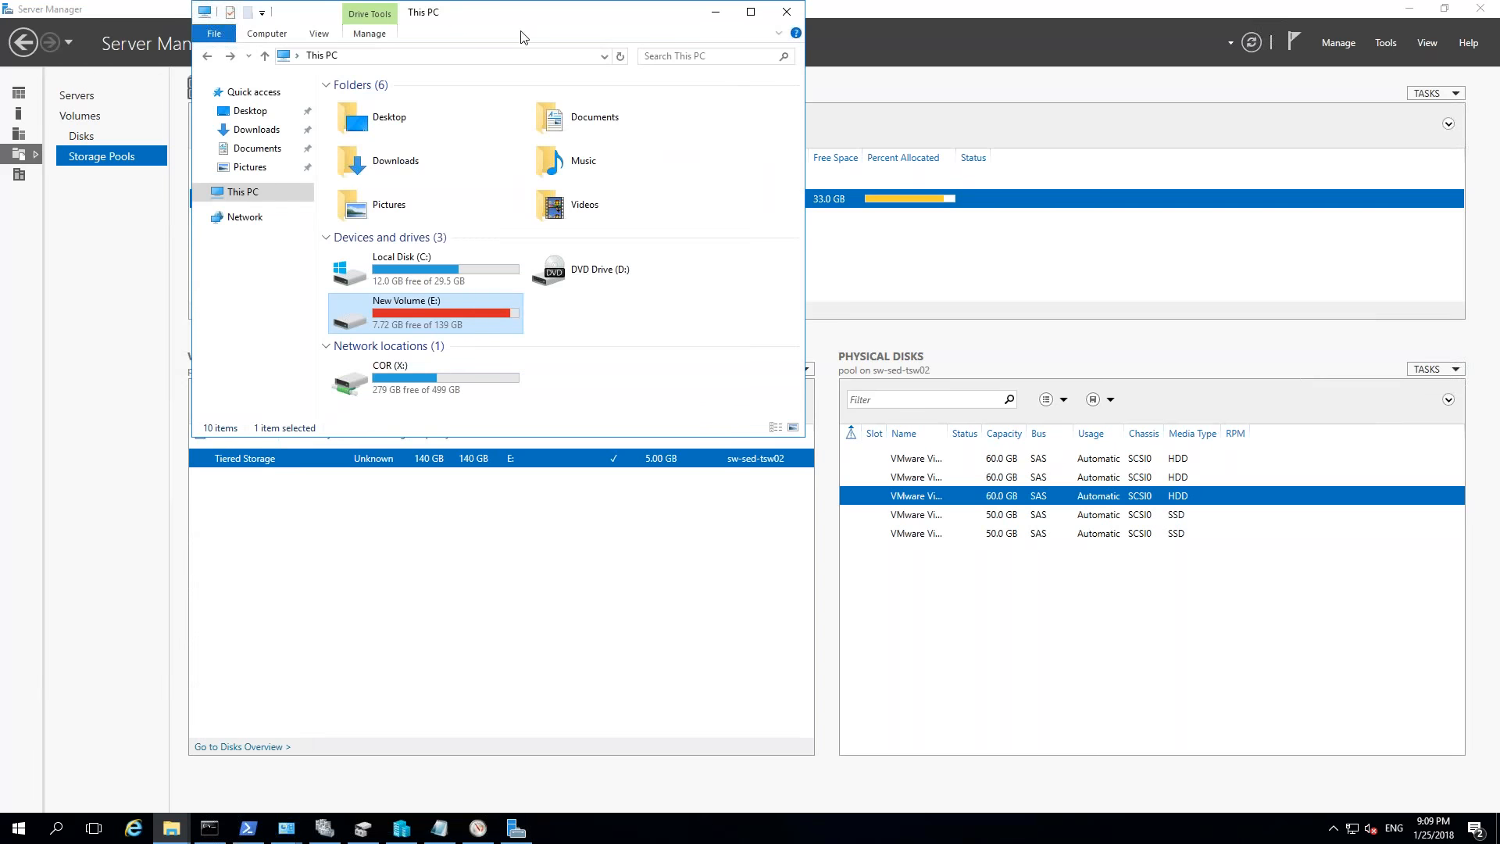
pyautogui.moveTo(532, 22); pyautogui.dragTo(1014, 229)
pyautogui.doubleClick(898, 516)
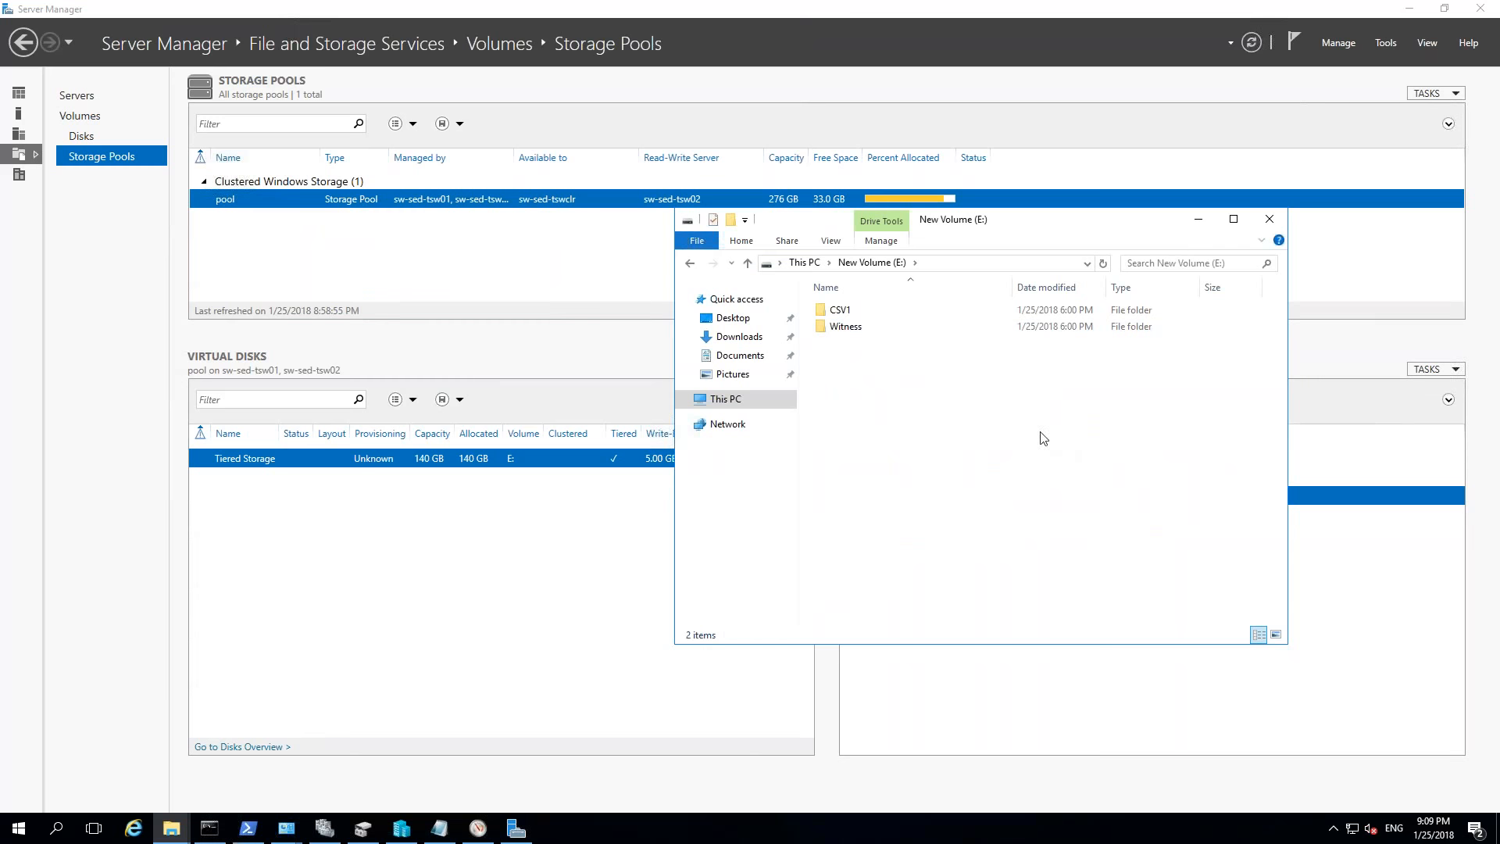
pyautogui.click(900, 331)
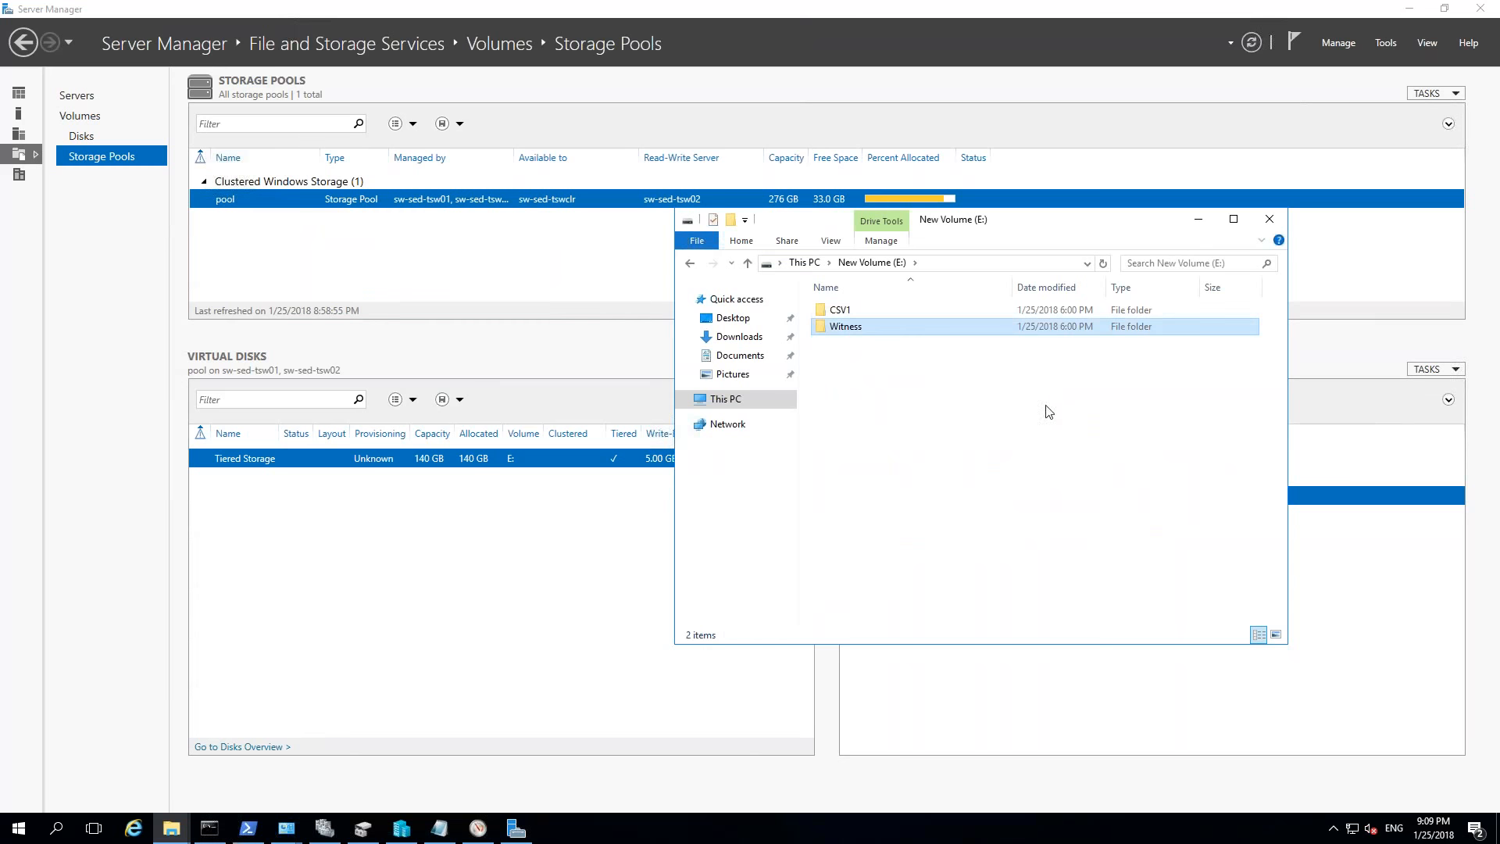
pyautogui.click(894, 311)
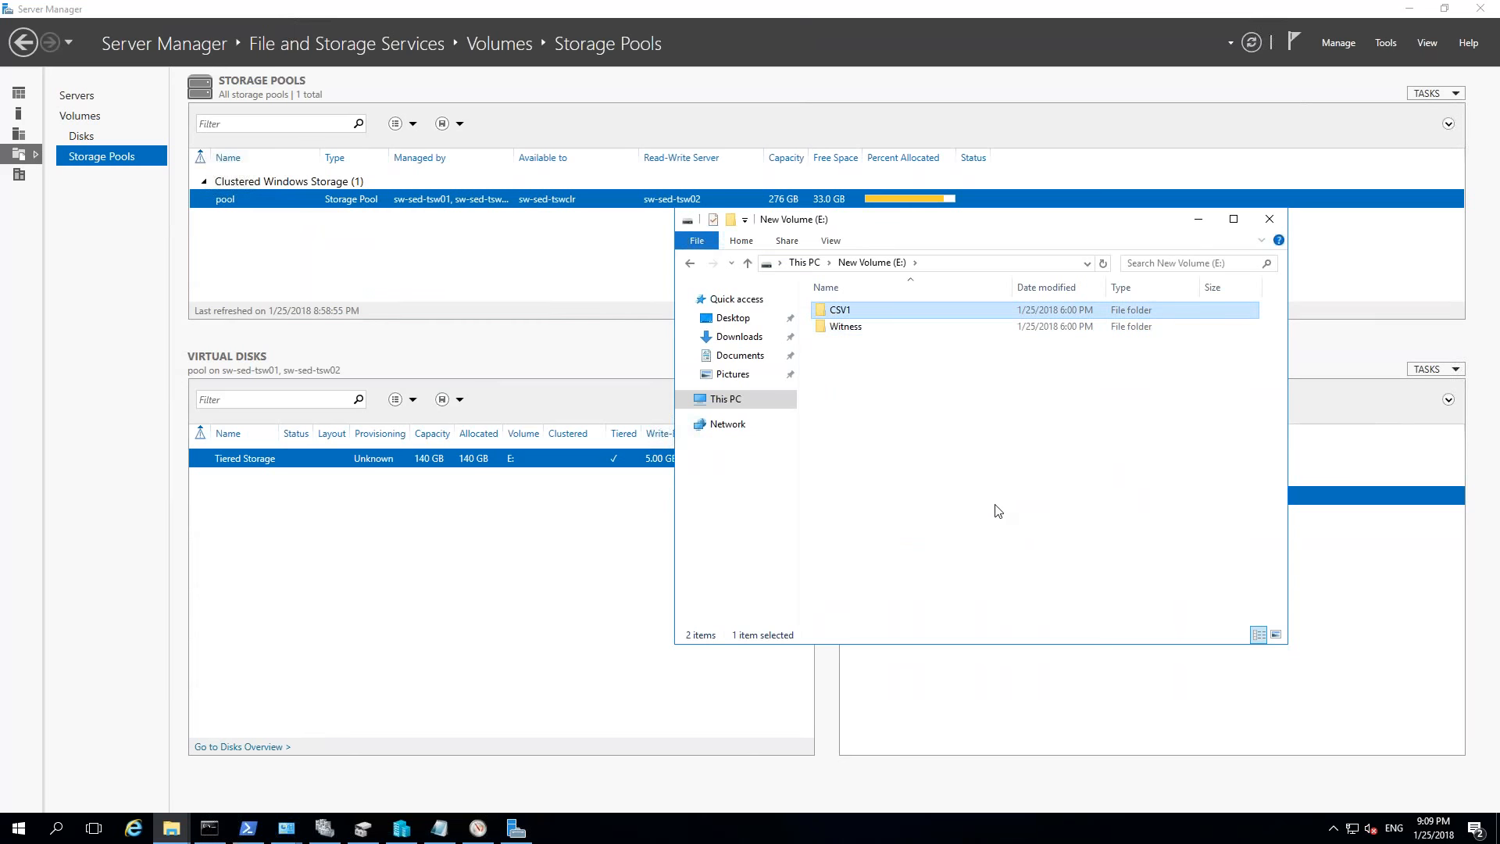
# - Maximize Failover Cluster Manager and examine the volumes of Cluster Disk 2 and Cluster Disk 1 in the cluster storage
pyautogui.click(324, 828)
pyautogui.doubleClick(550, 154)
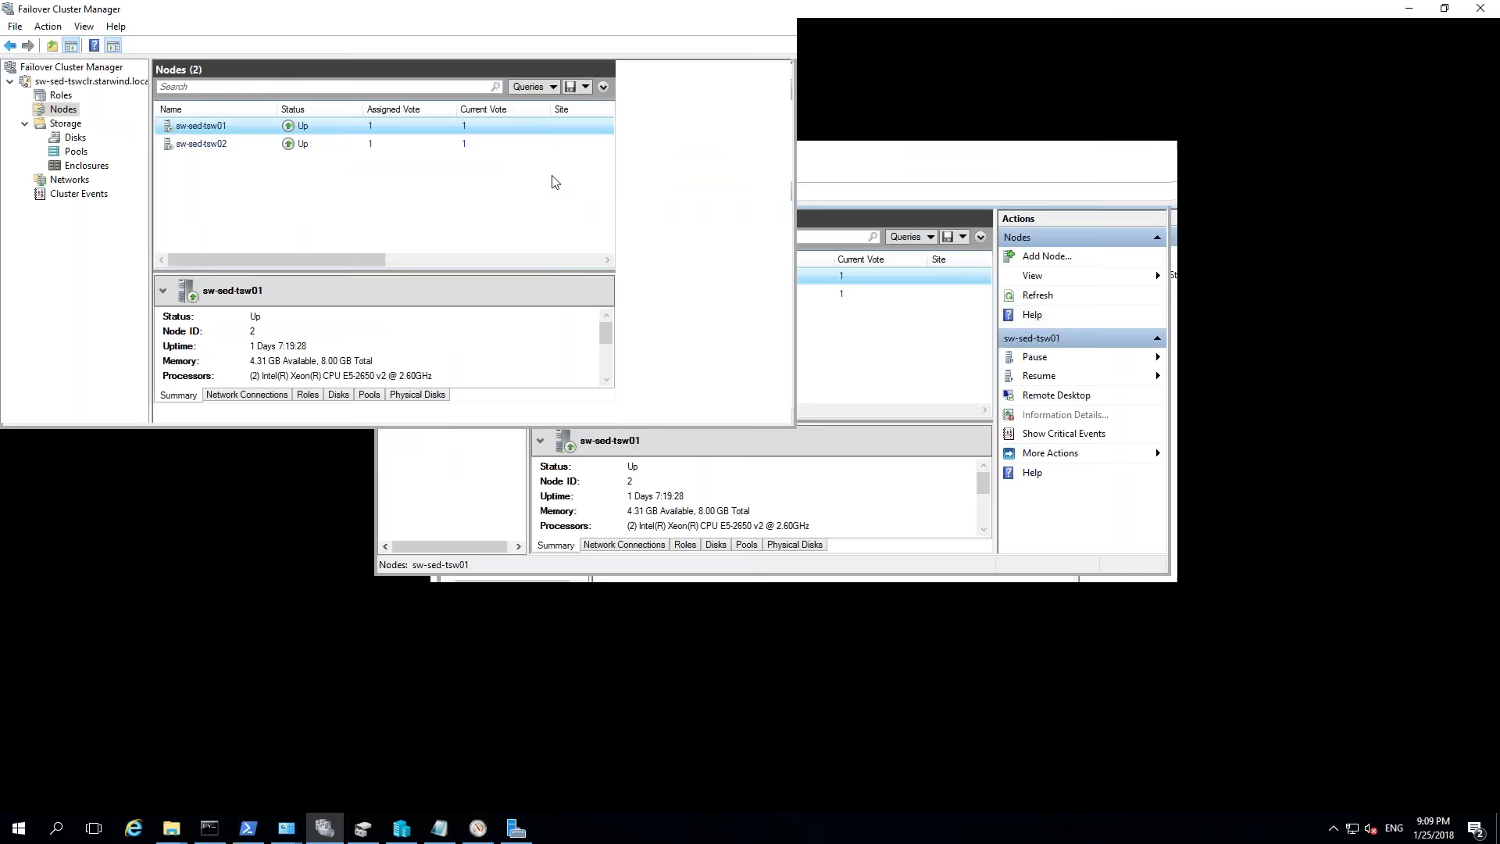
pyautogui.click(72, 138)
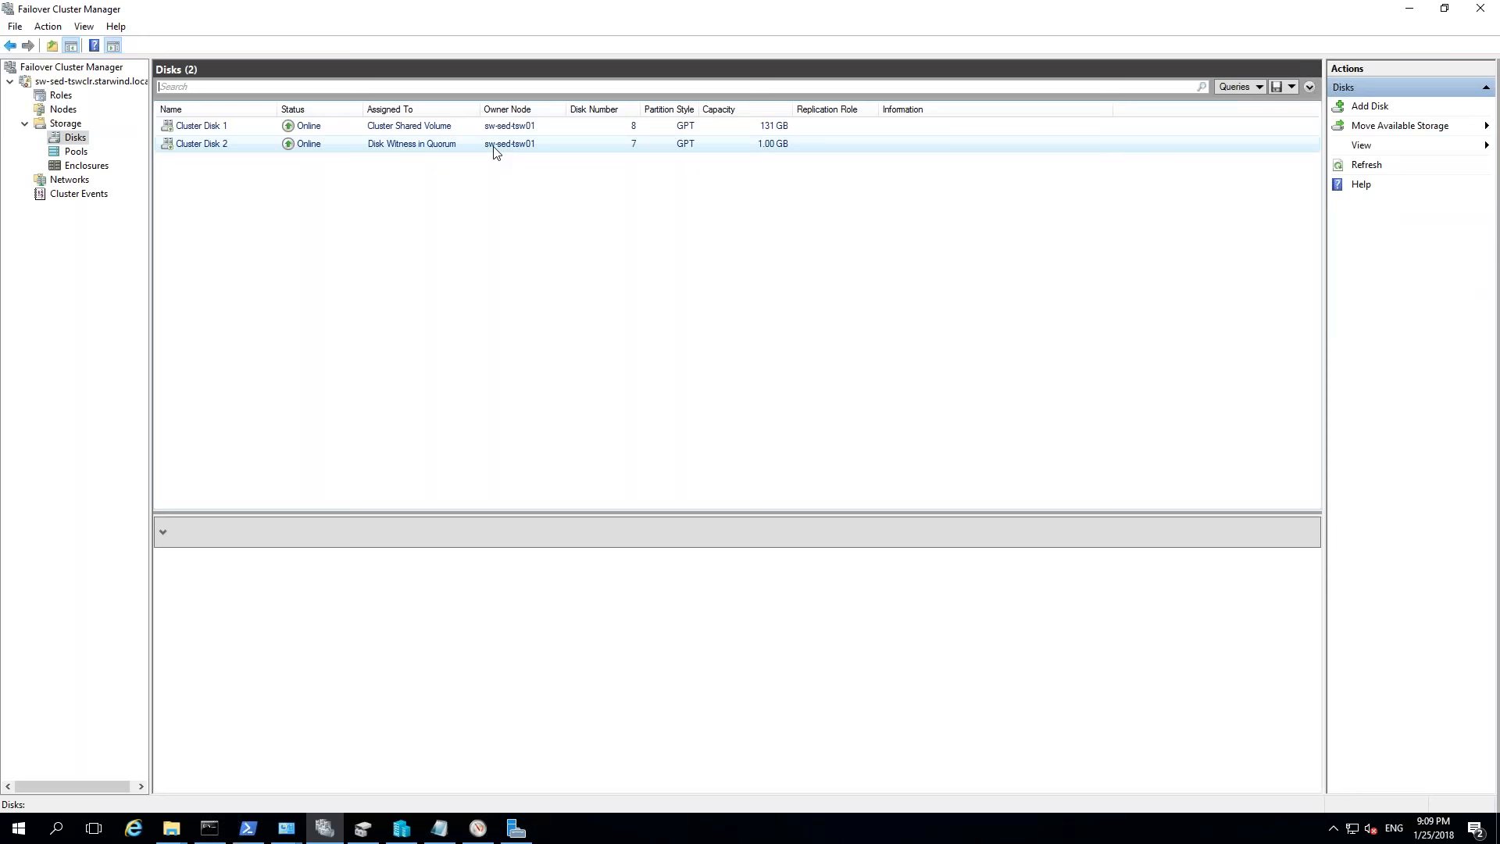
pyautogui.click(496, 146)
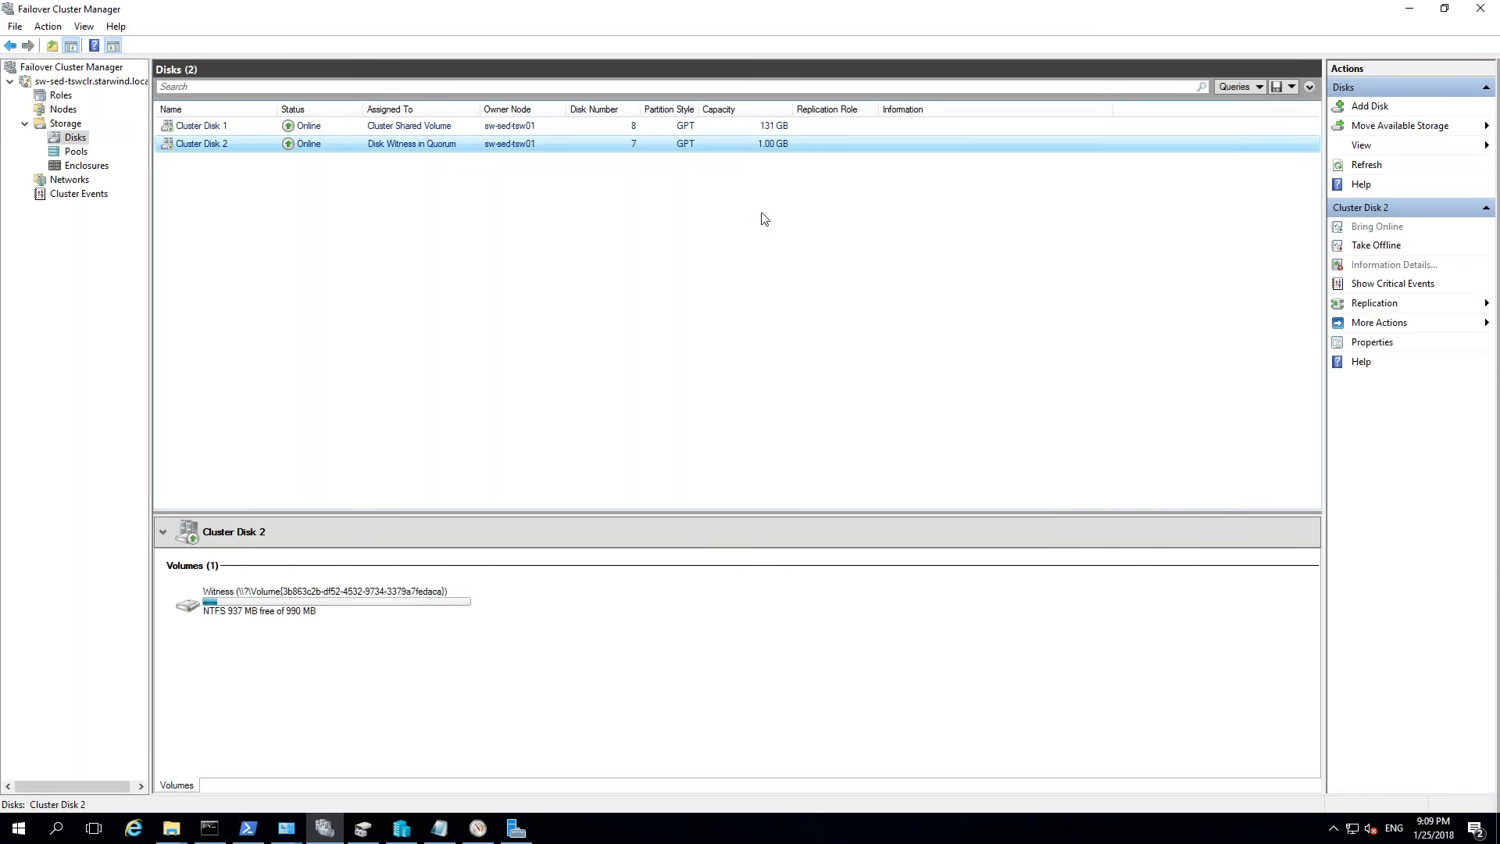
pyautogui.click(688, 126)
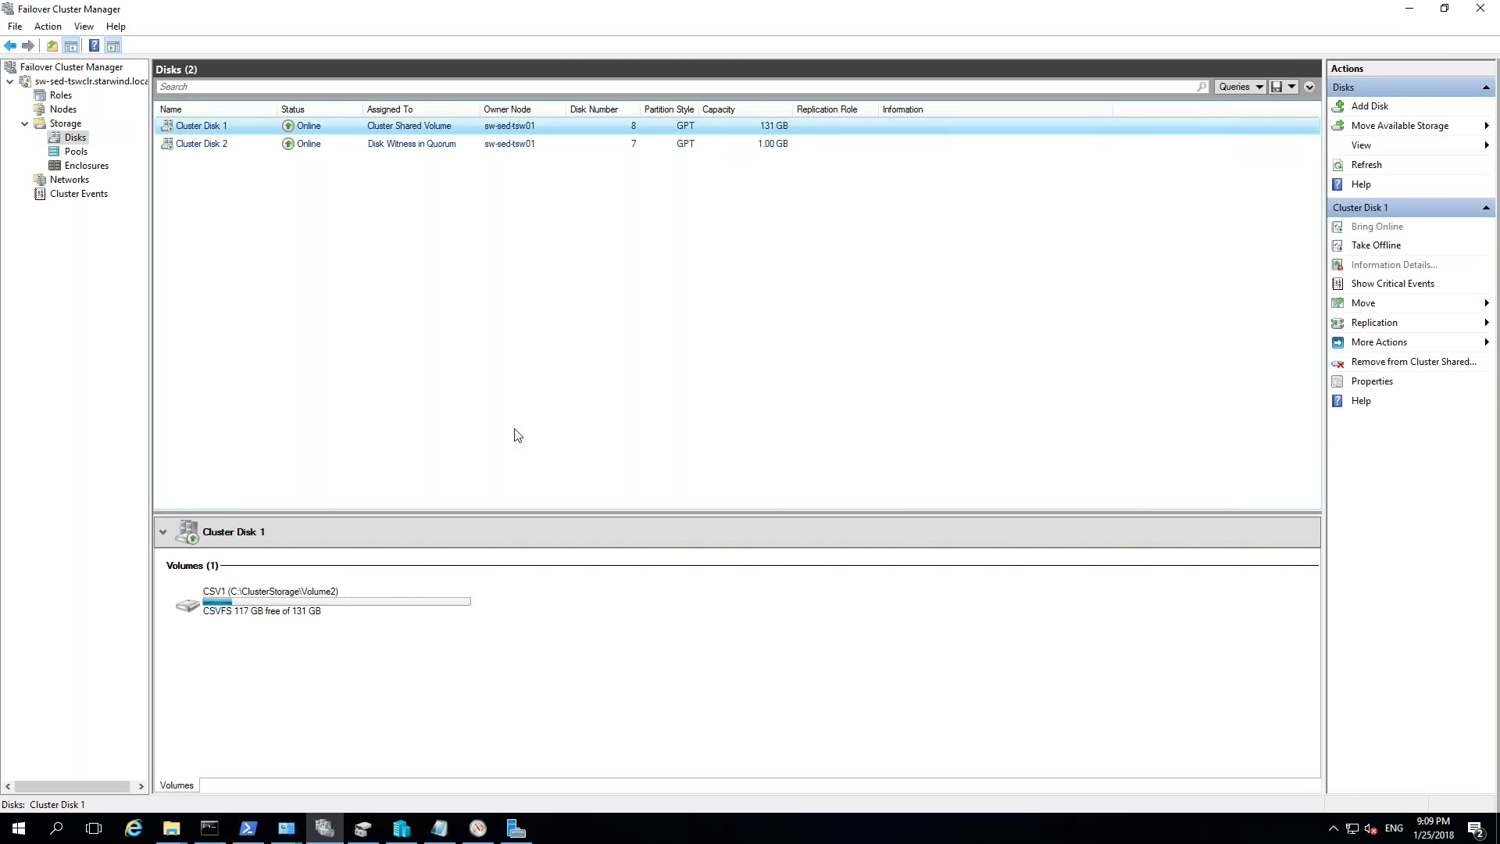
# - Connect to the TestVM virtual machine from the cluster roles and move its console window fully into view
pyautogui.click(55, 95)
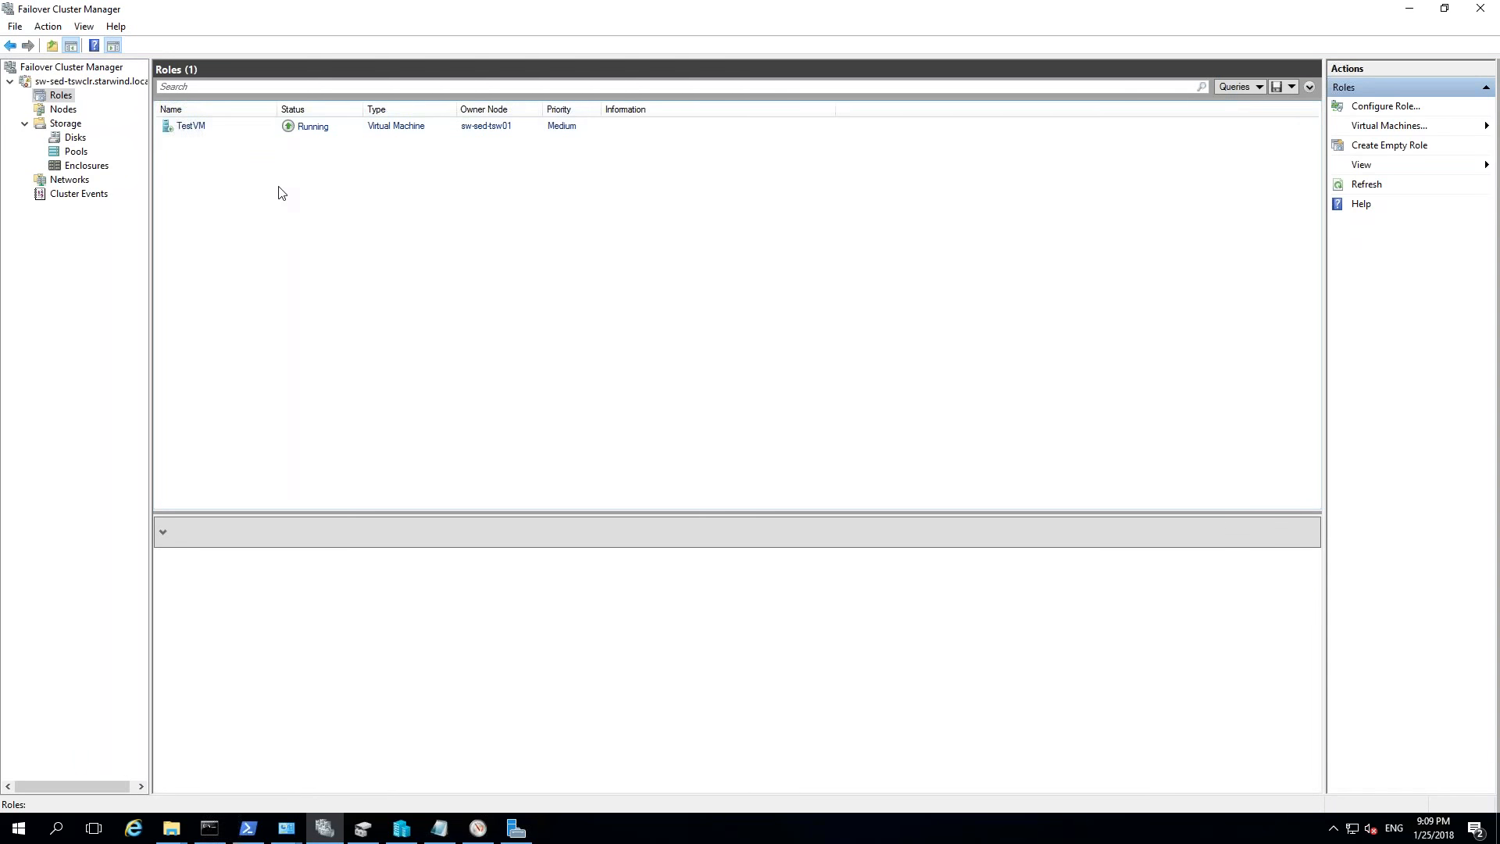
pyautogui.rightClick(238, 129)
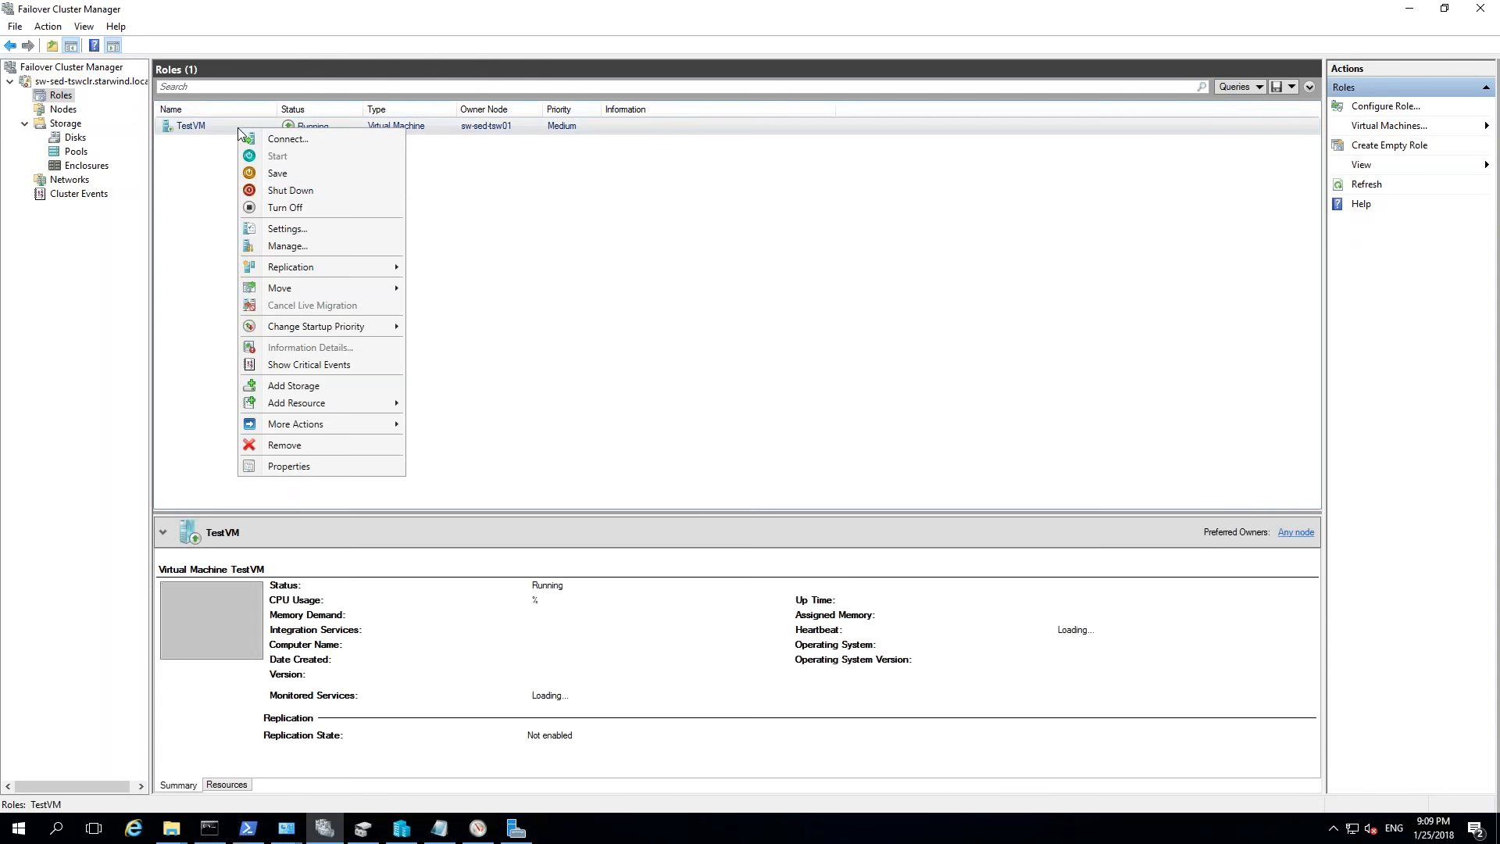
pyautogui.click(298, 140)
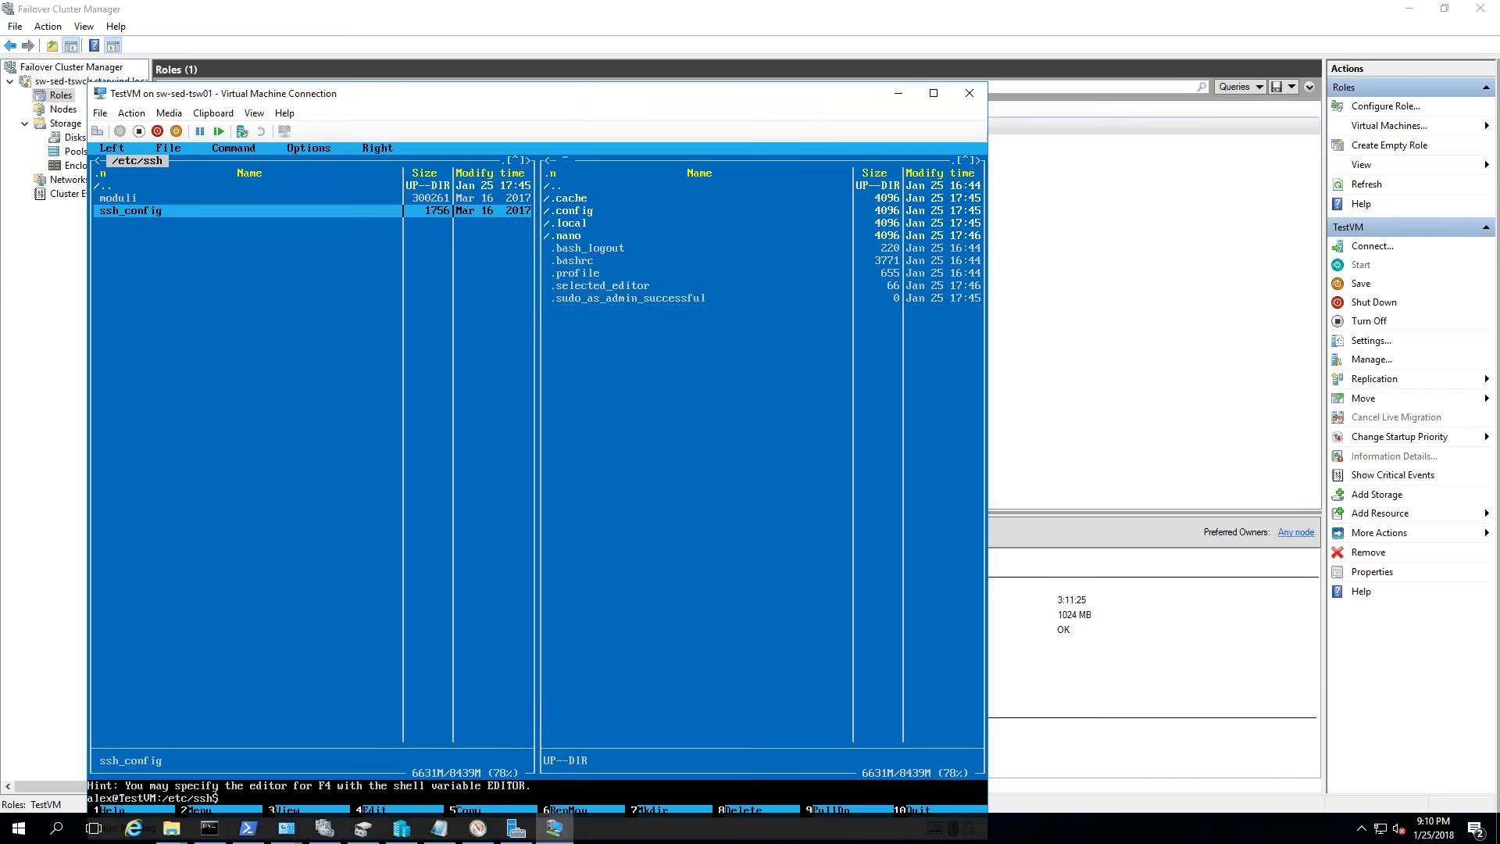
pyautogui.moveTo(430, 91); pyautogui.dragTo(479, 43)
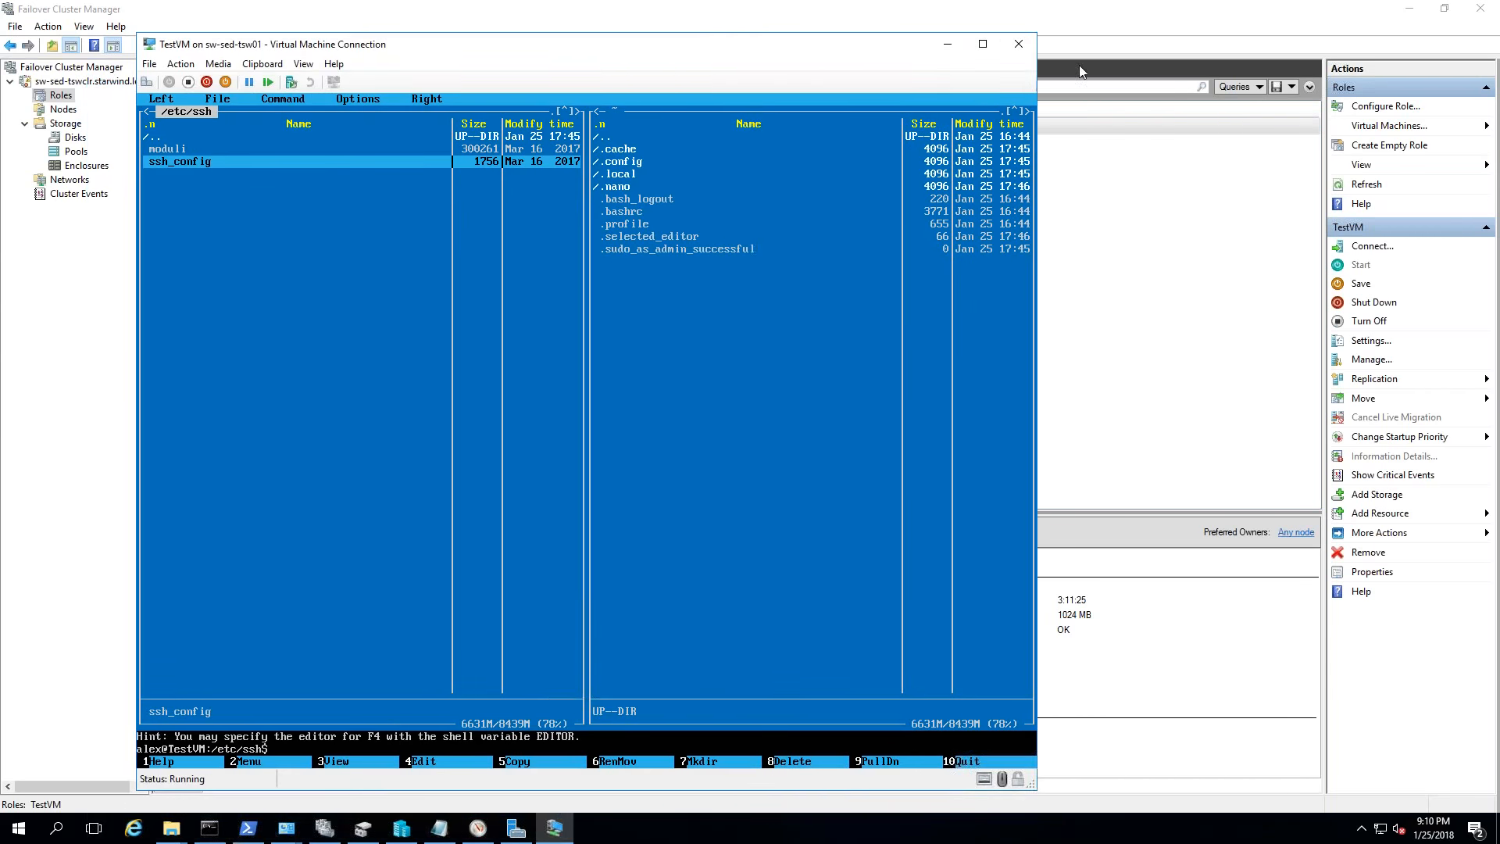
# - Close the TestVM console window and start a live migration of the TestVM role to another cluster node
pyautogui.click(1020, 45)
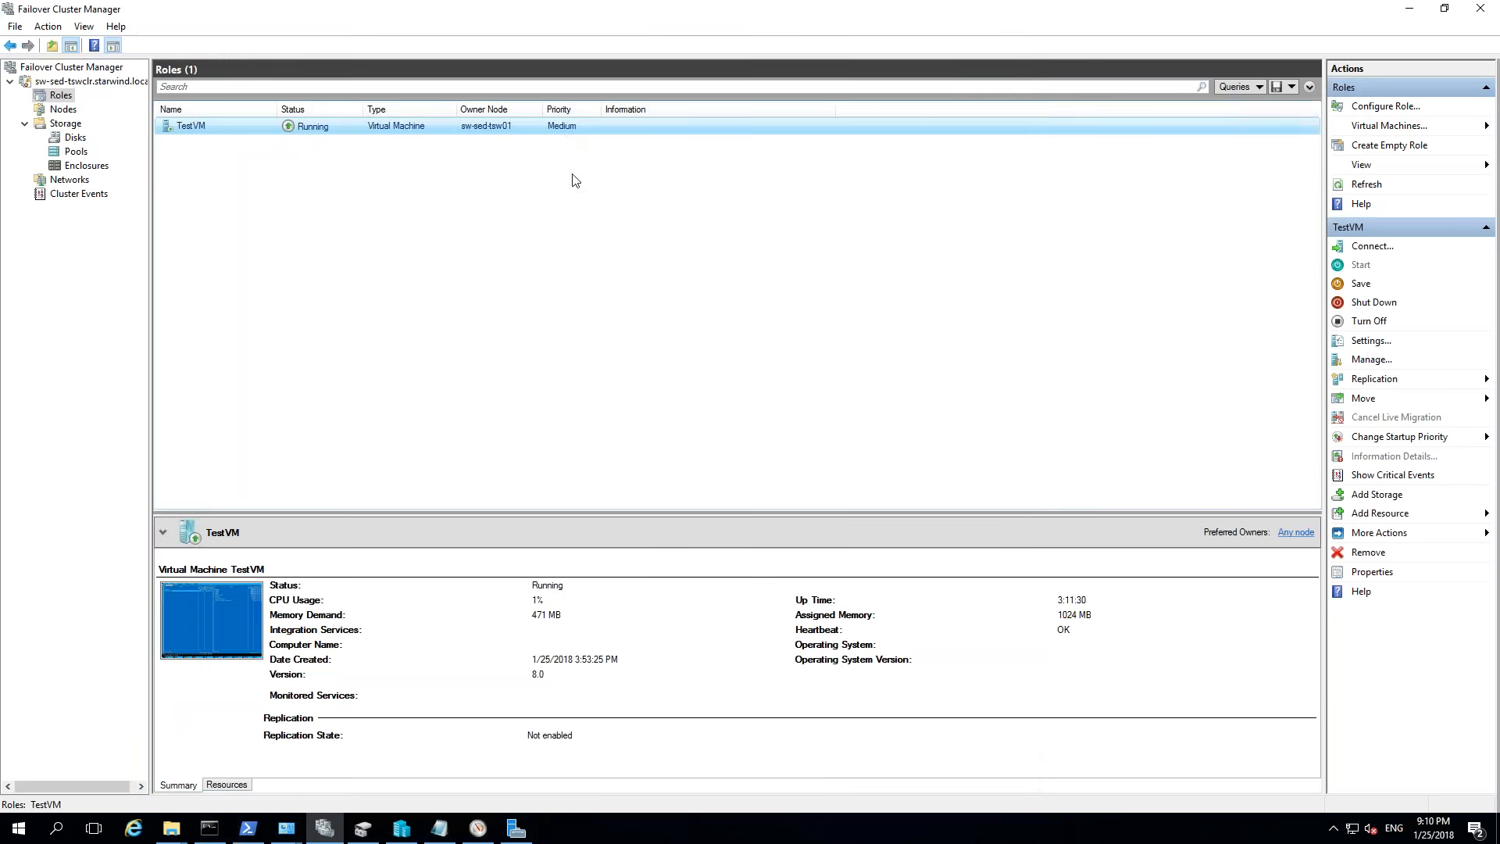
pyautogui.rightClick(566, 134)
pyautogui.moveTo(676, 291)
pyautogui.moveTo(809, 292)
pyautogui.click(938, 290)
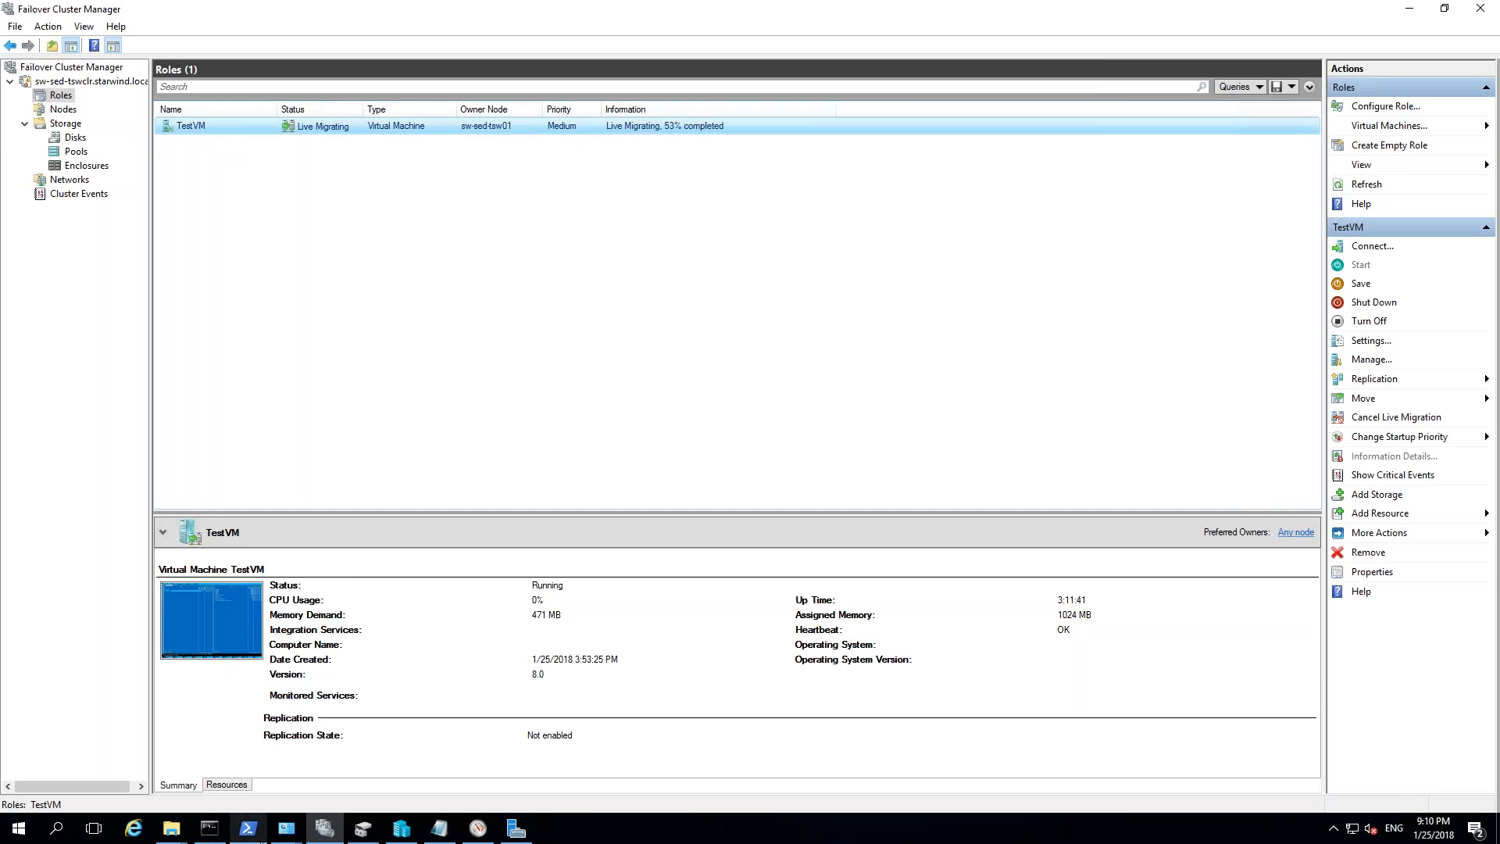
# - Switch to Performance Monitor, select the SSD tier's Tier Writes/sec counter to examine it, and return to Server Manager
pyautogui.click(478, 828)
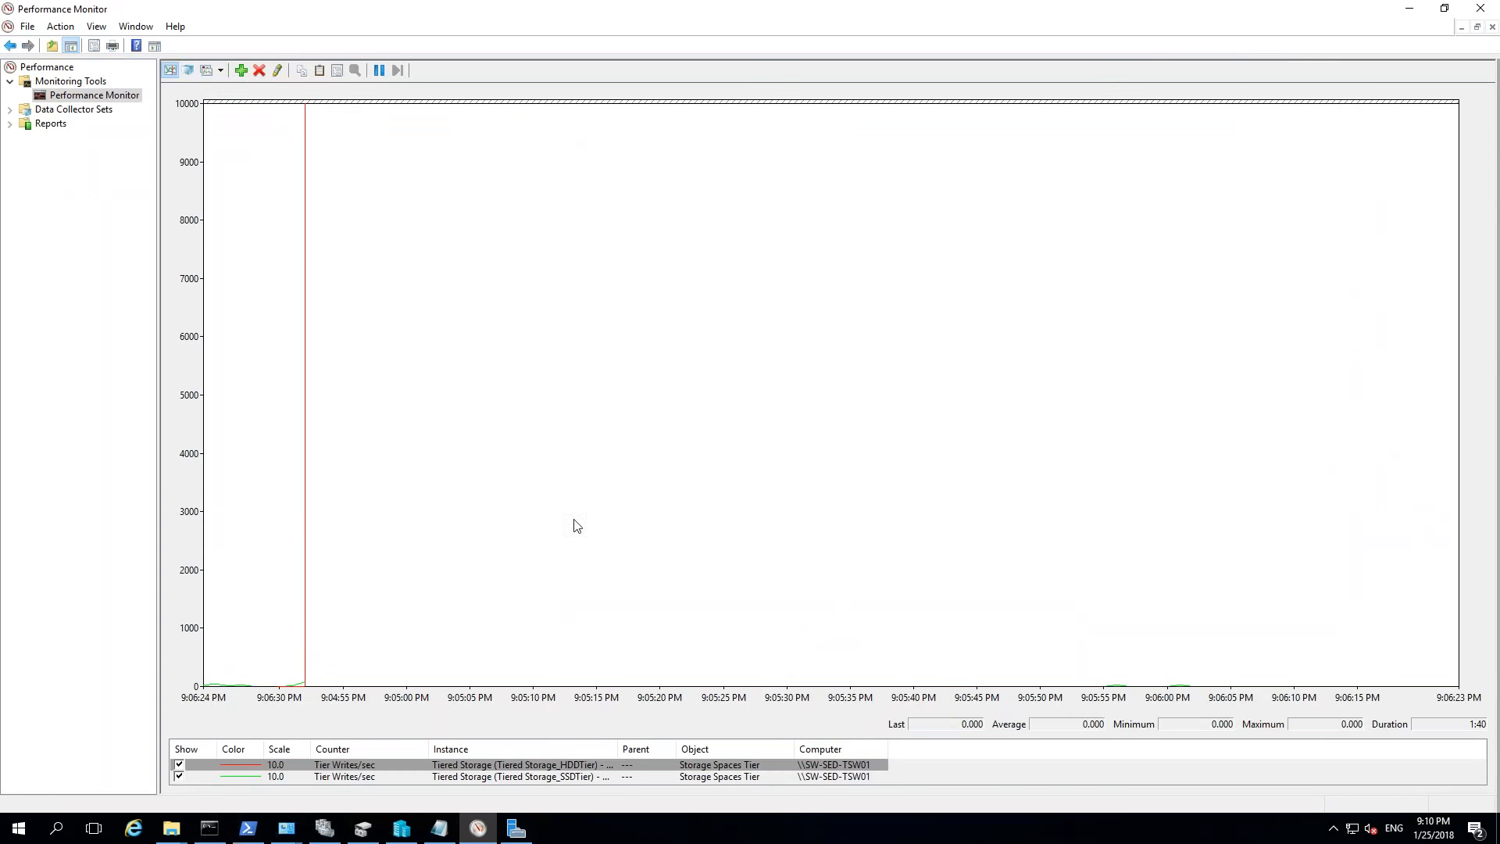
pyautogui.click(534, 777)
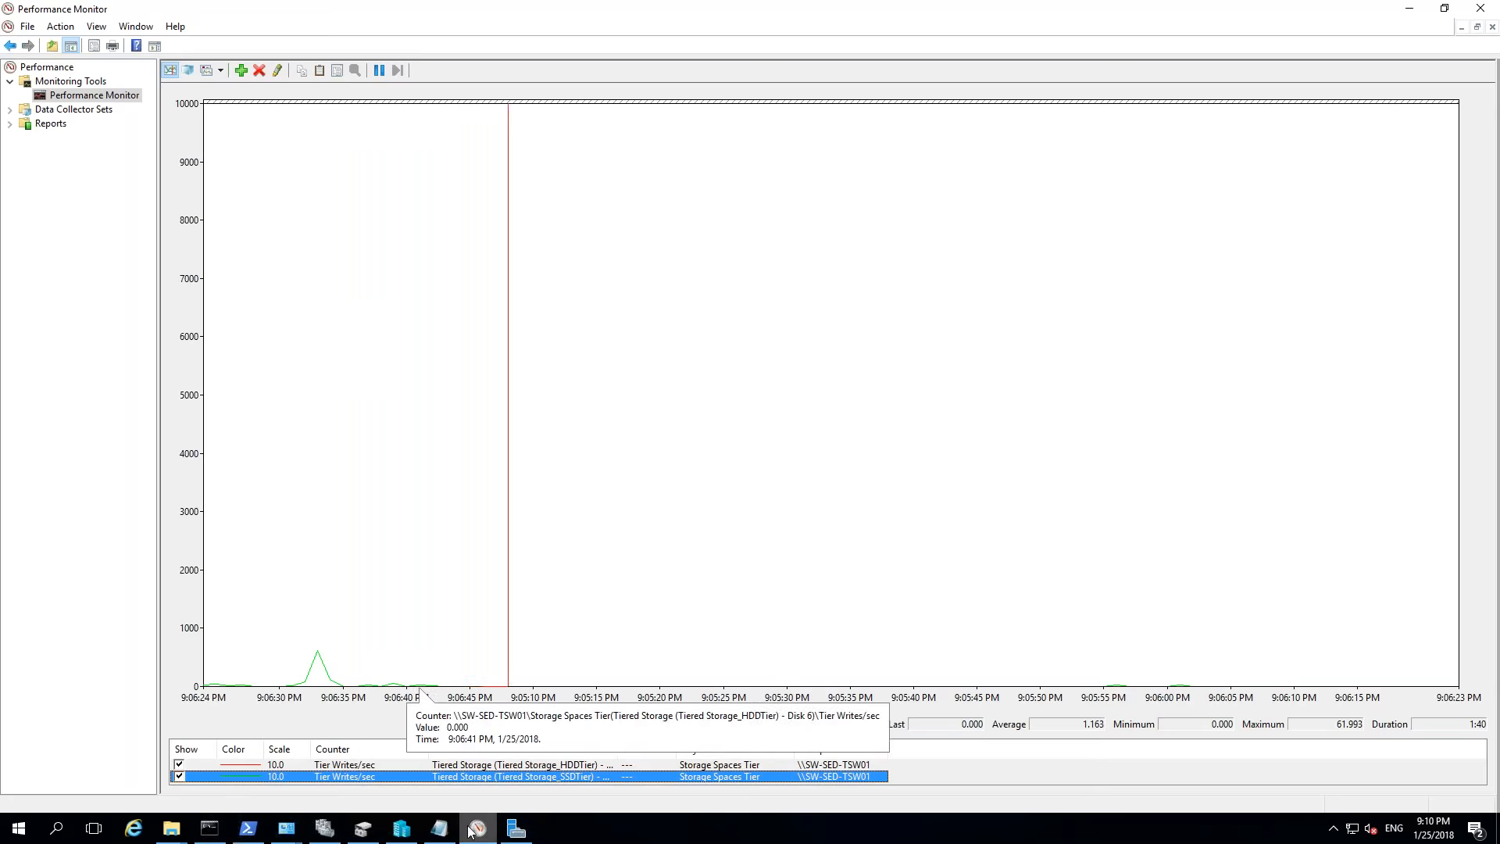
pyautogui.click(515, 828)
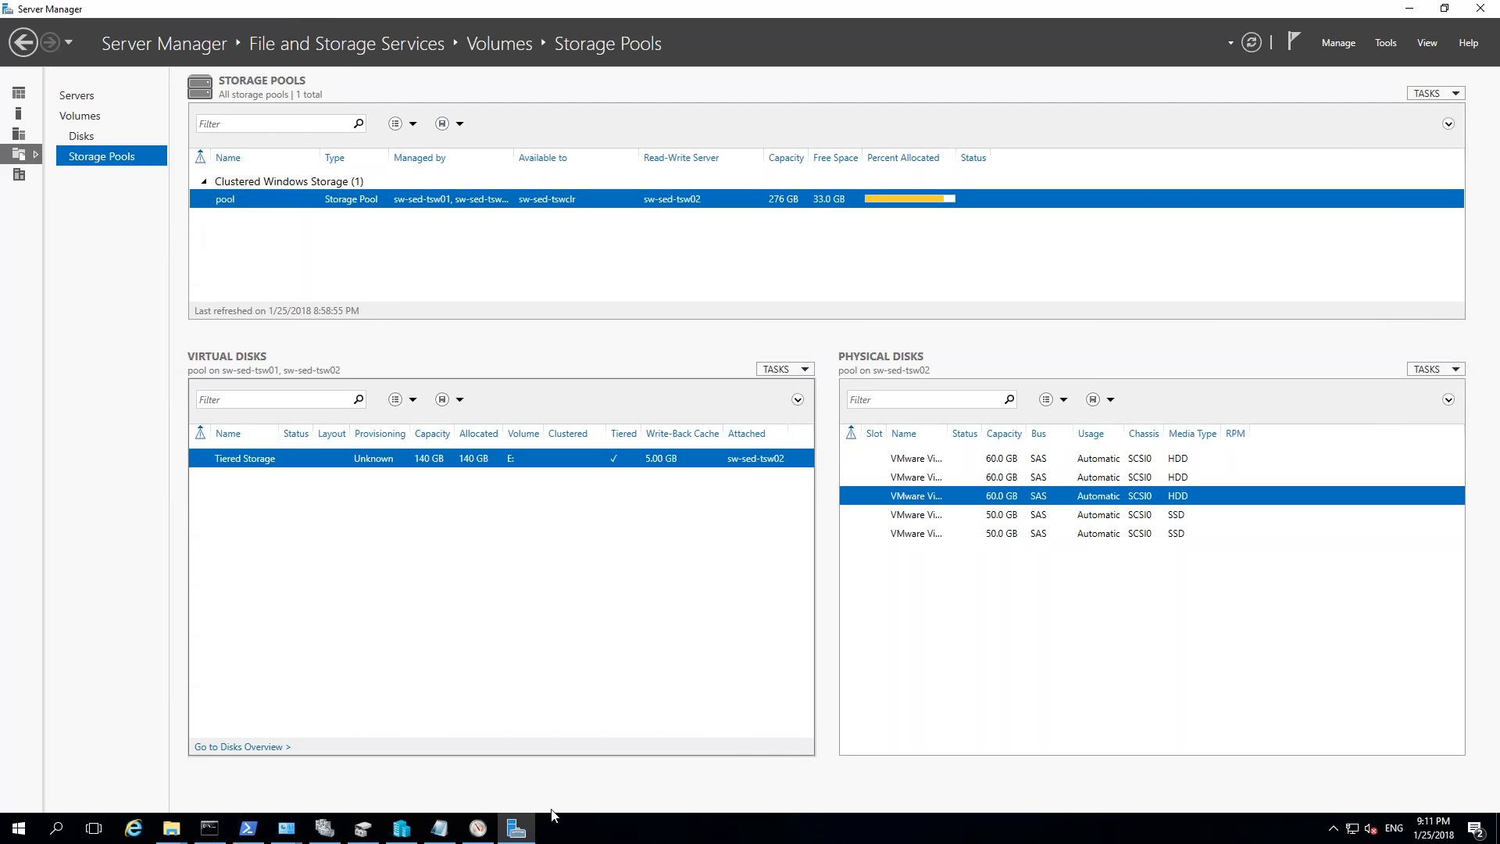
# - Bring up the Command Prompt and the TESTs file in Notepad, moving both windows clear for viewing
pyautogui.moveTo(174, 834)
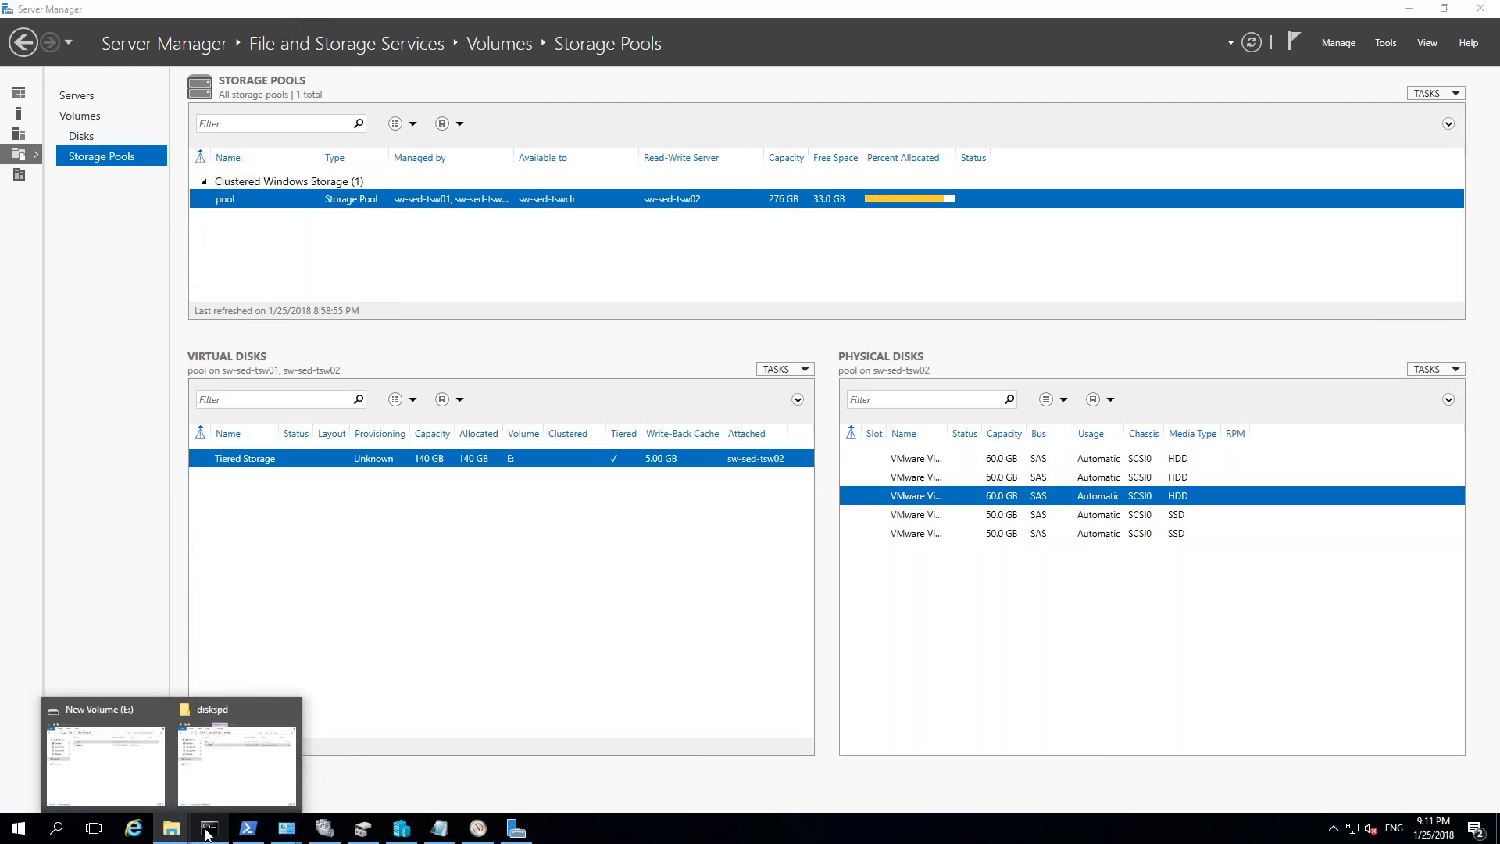
pyautogui.click(210, 828)
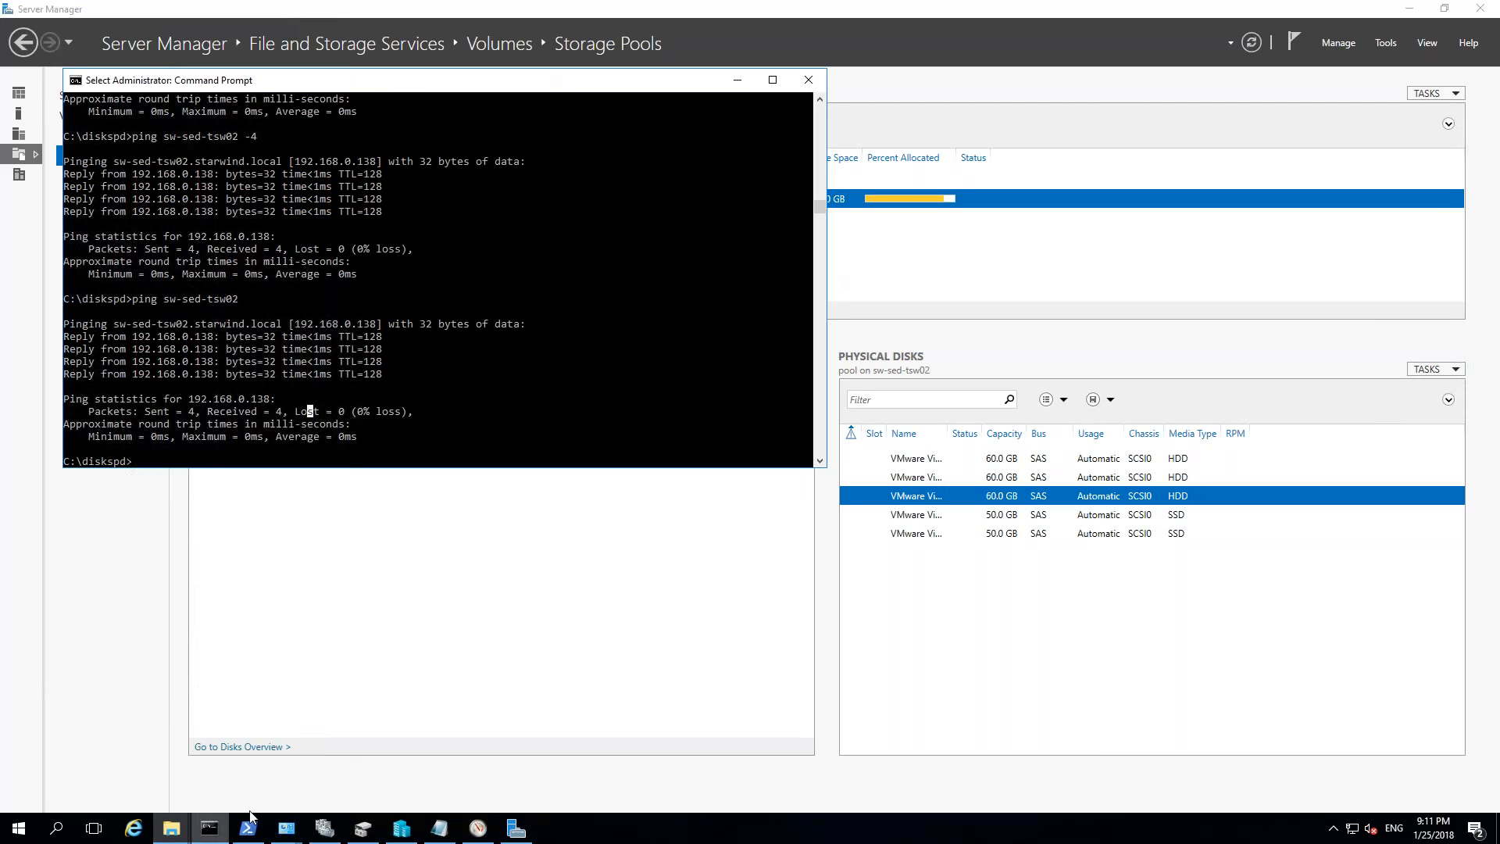
pyautogui.moveTo(396, 88); pyautogui.dragTo(758, 206)
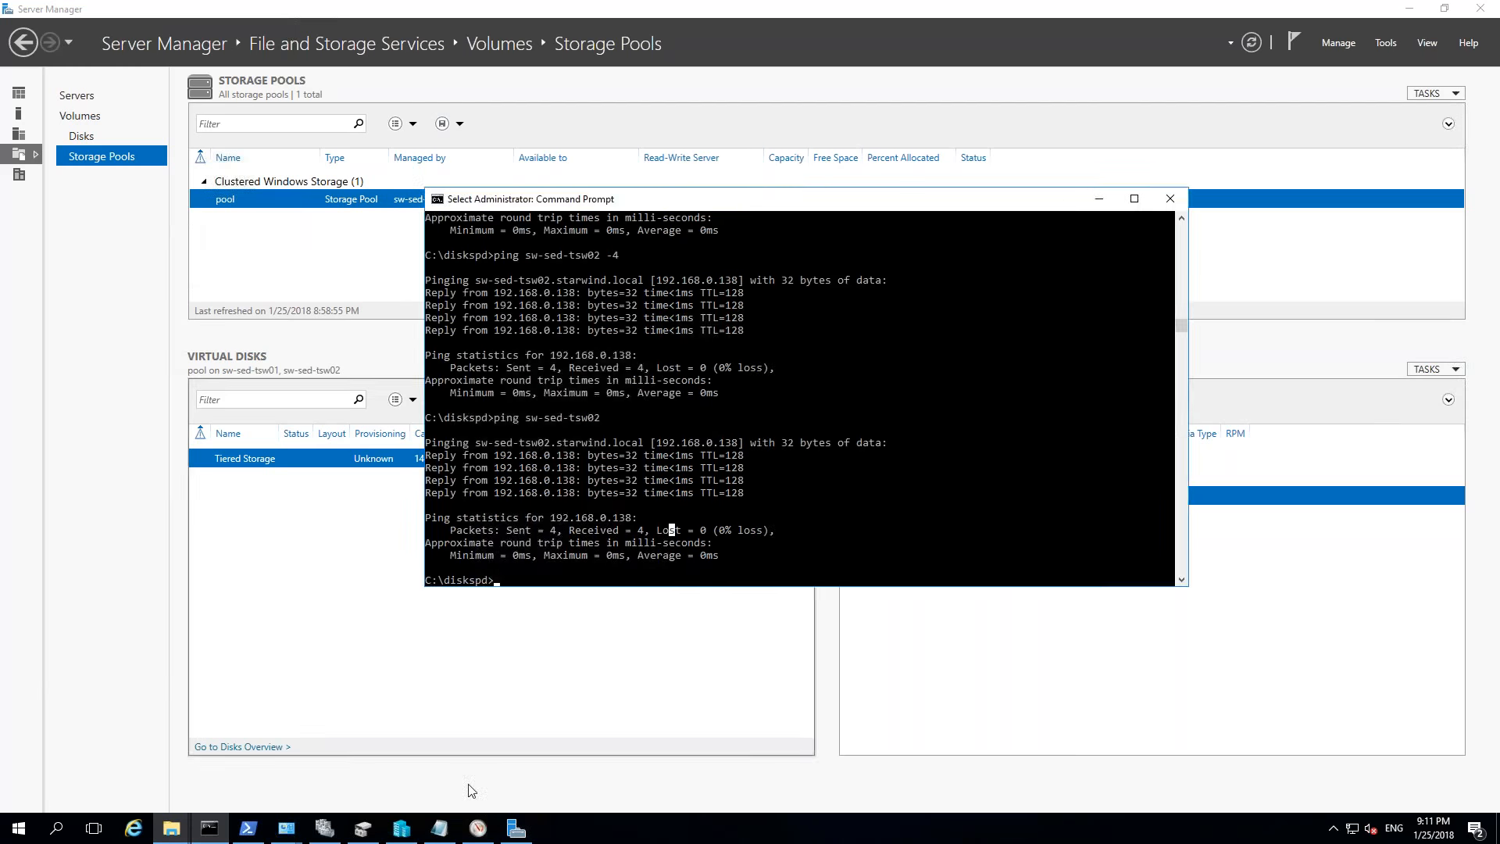
pyautogui.click(440, 832)
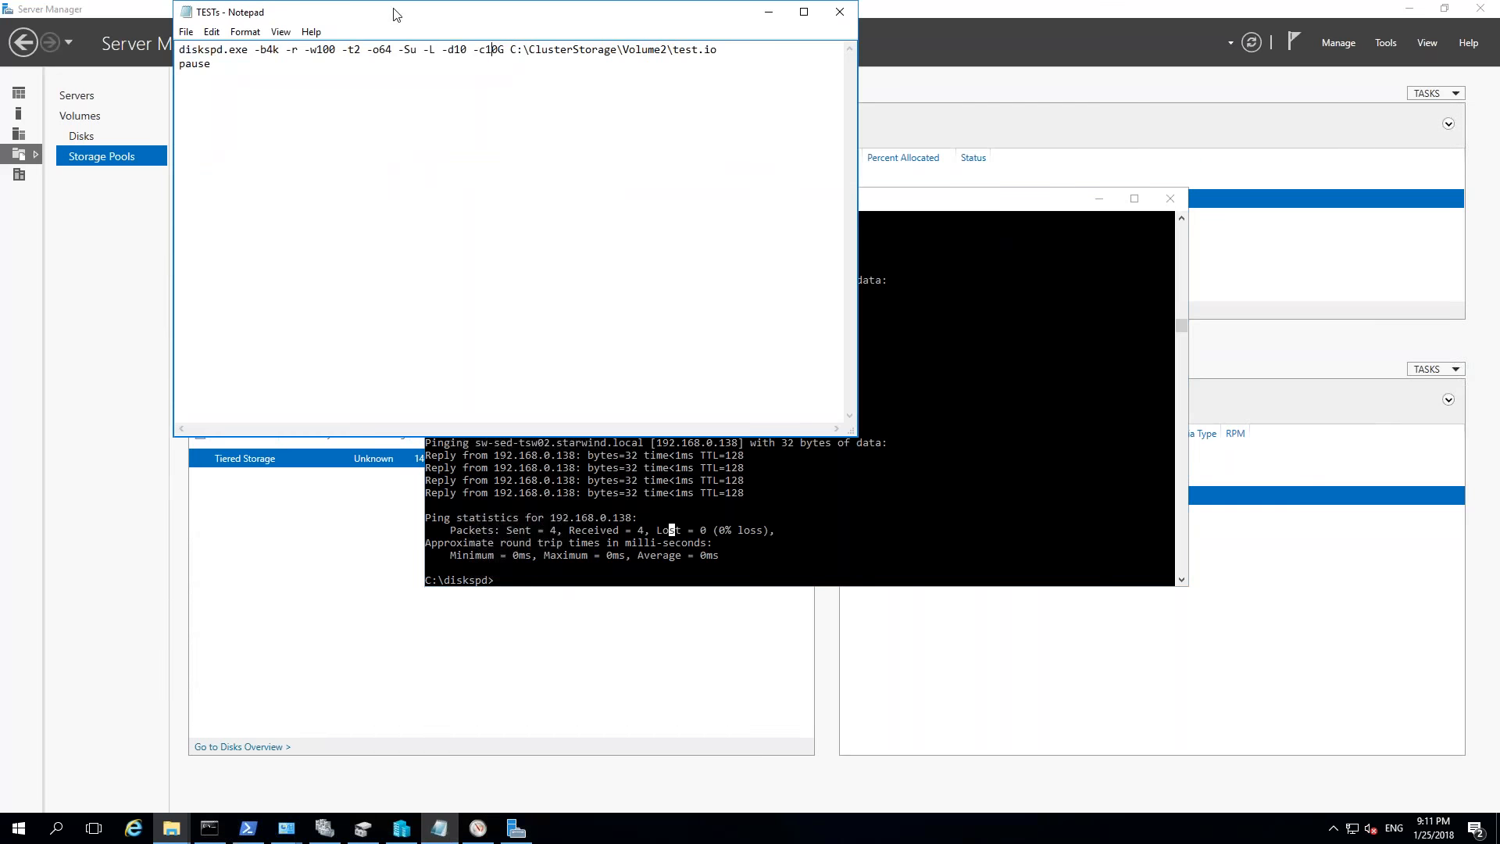
pyautogui.moveTo(389, 14); pyautogui.dragTo(831, 83)
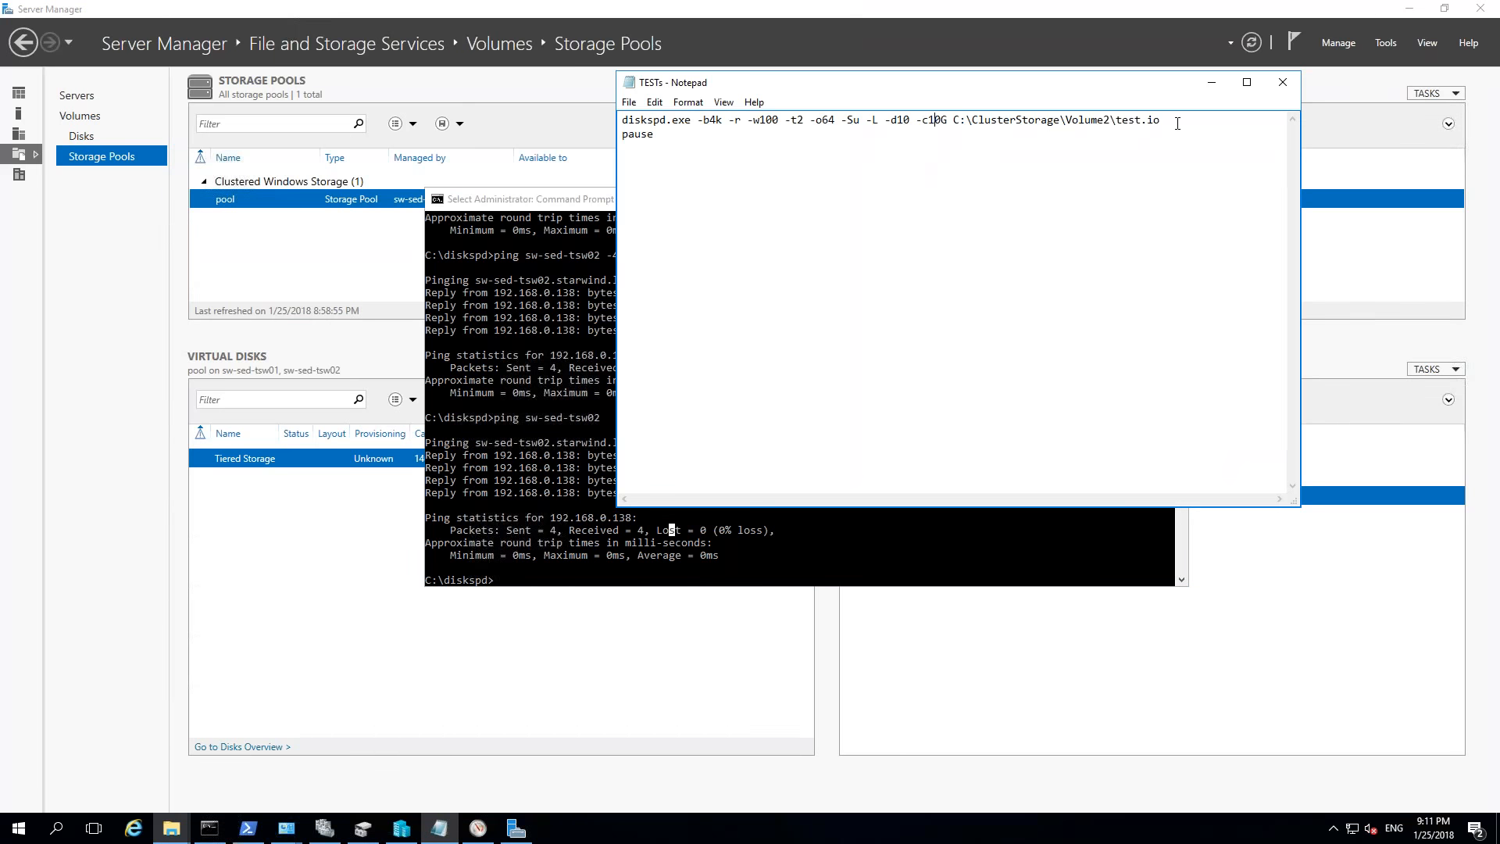
# - Point out the diskspd command's target path, duration and file size in the TESTs file, and return to the Command Prompt
pyautogui.click(1010, 120)
pyautogui.click(1186, 126)
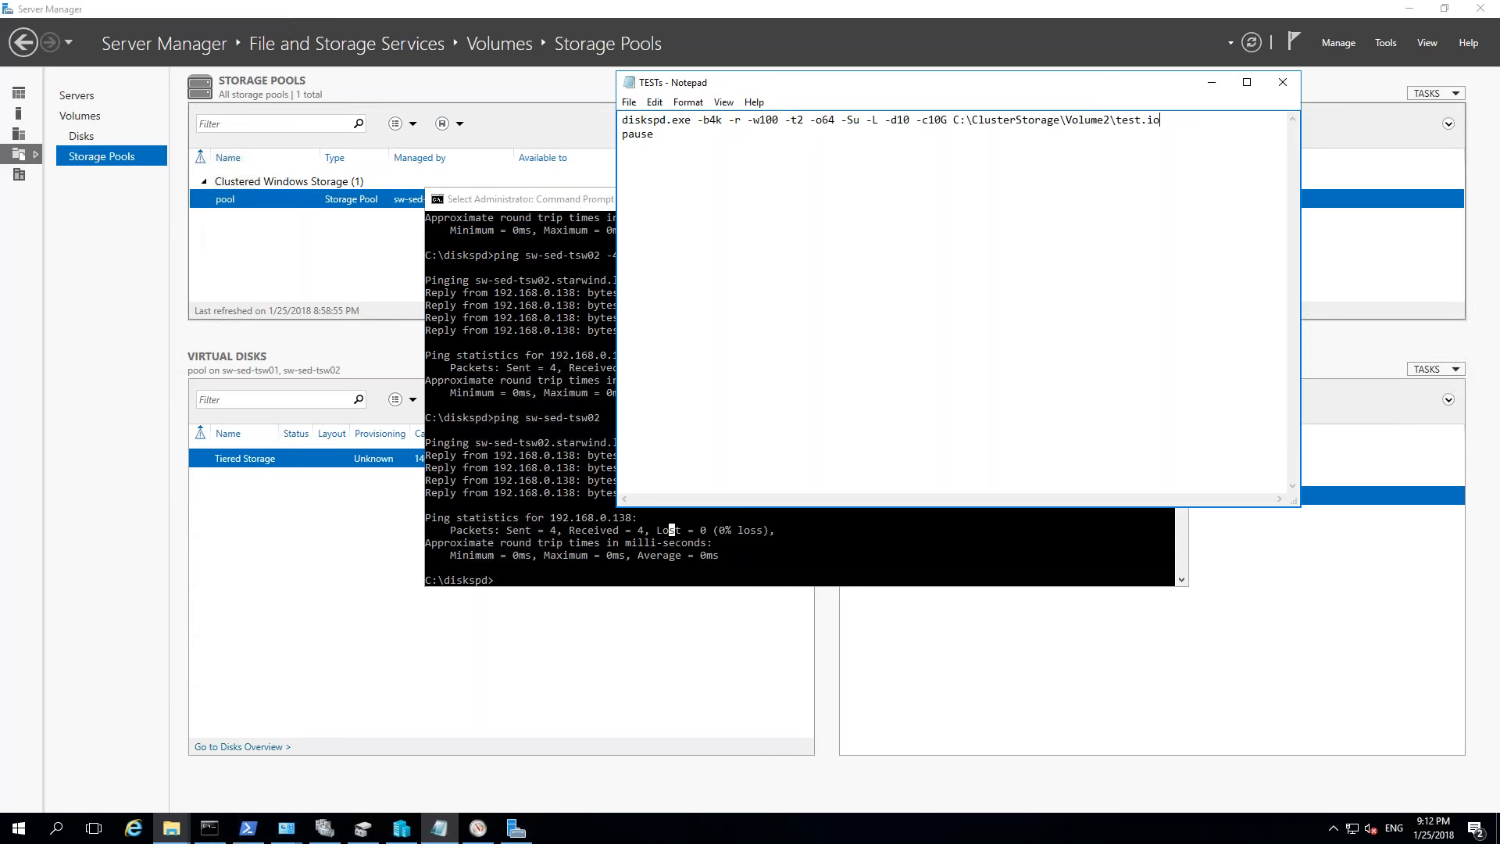
pyautogui.click(905, 120)
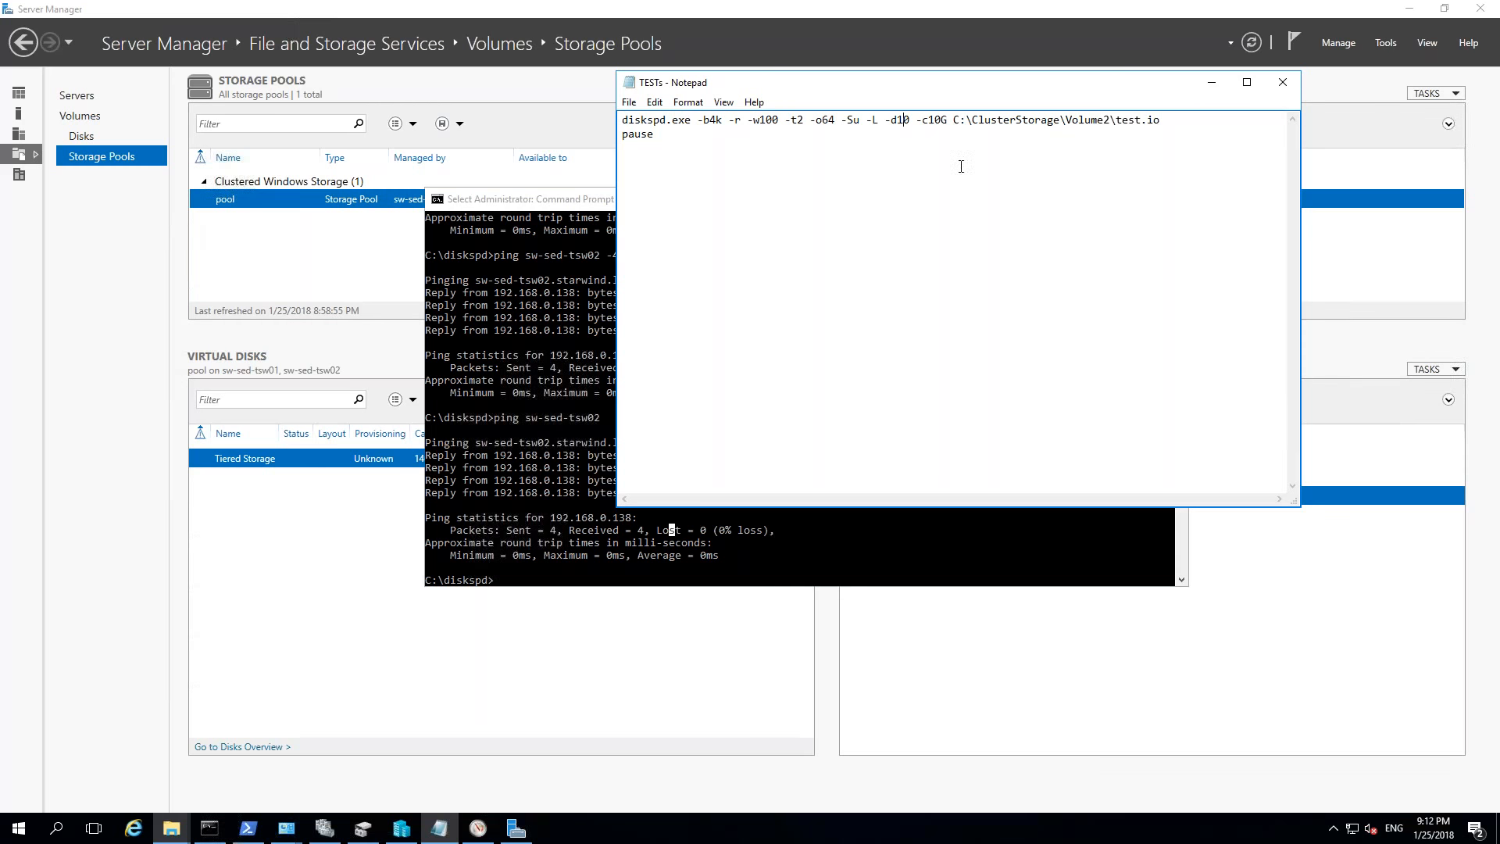
pyautogui.click(944, 121)
pyautogui.click(455, 468)
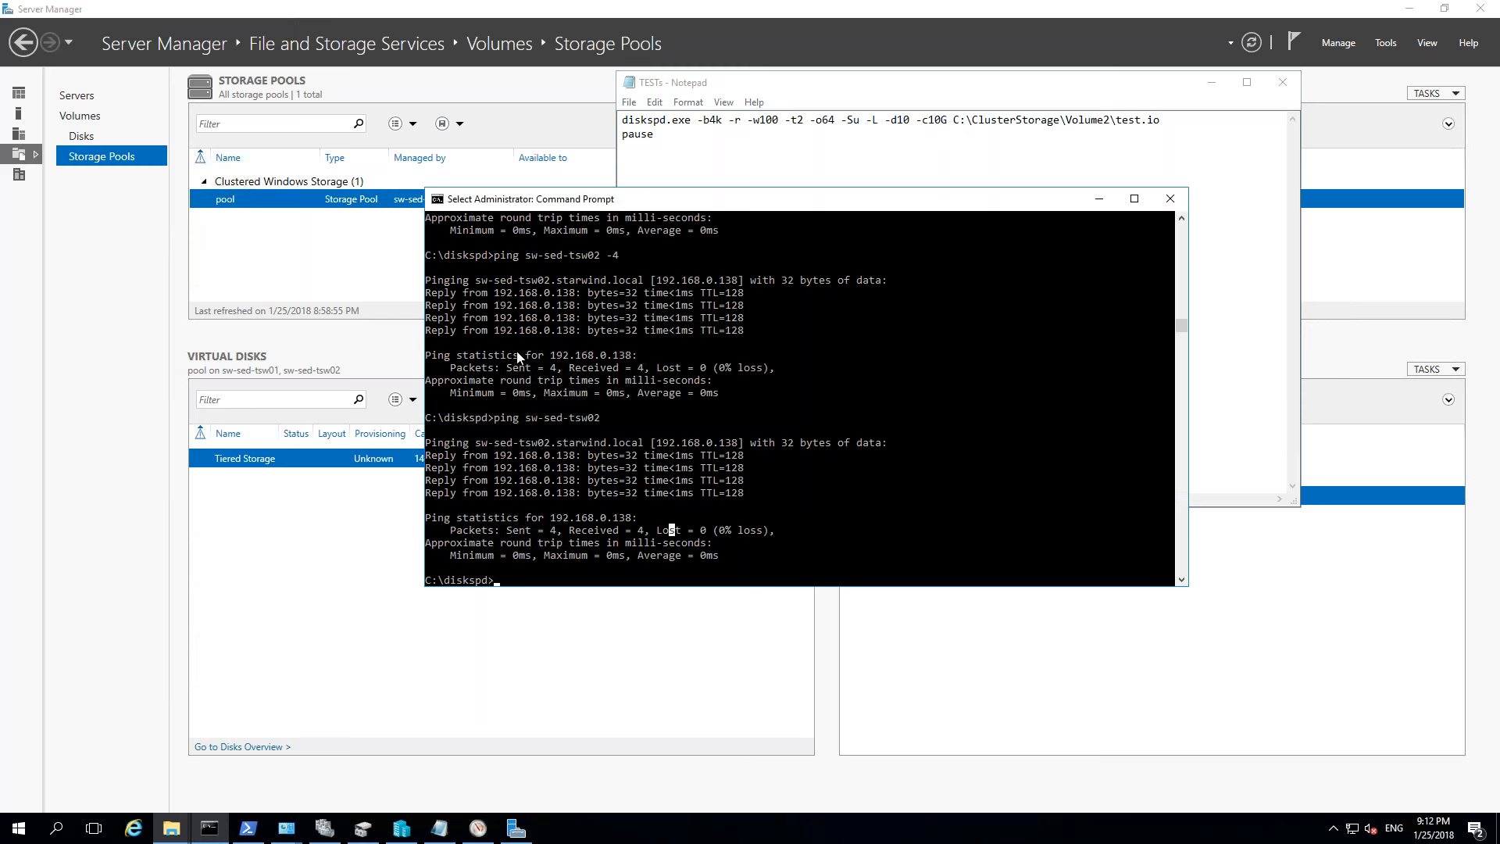
pyautogui.press('Up')
pyautogui.press('BackSpace')
pyautogui.write('1')
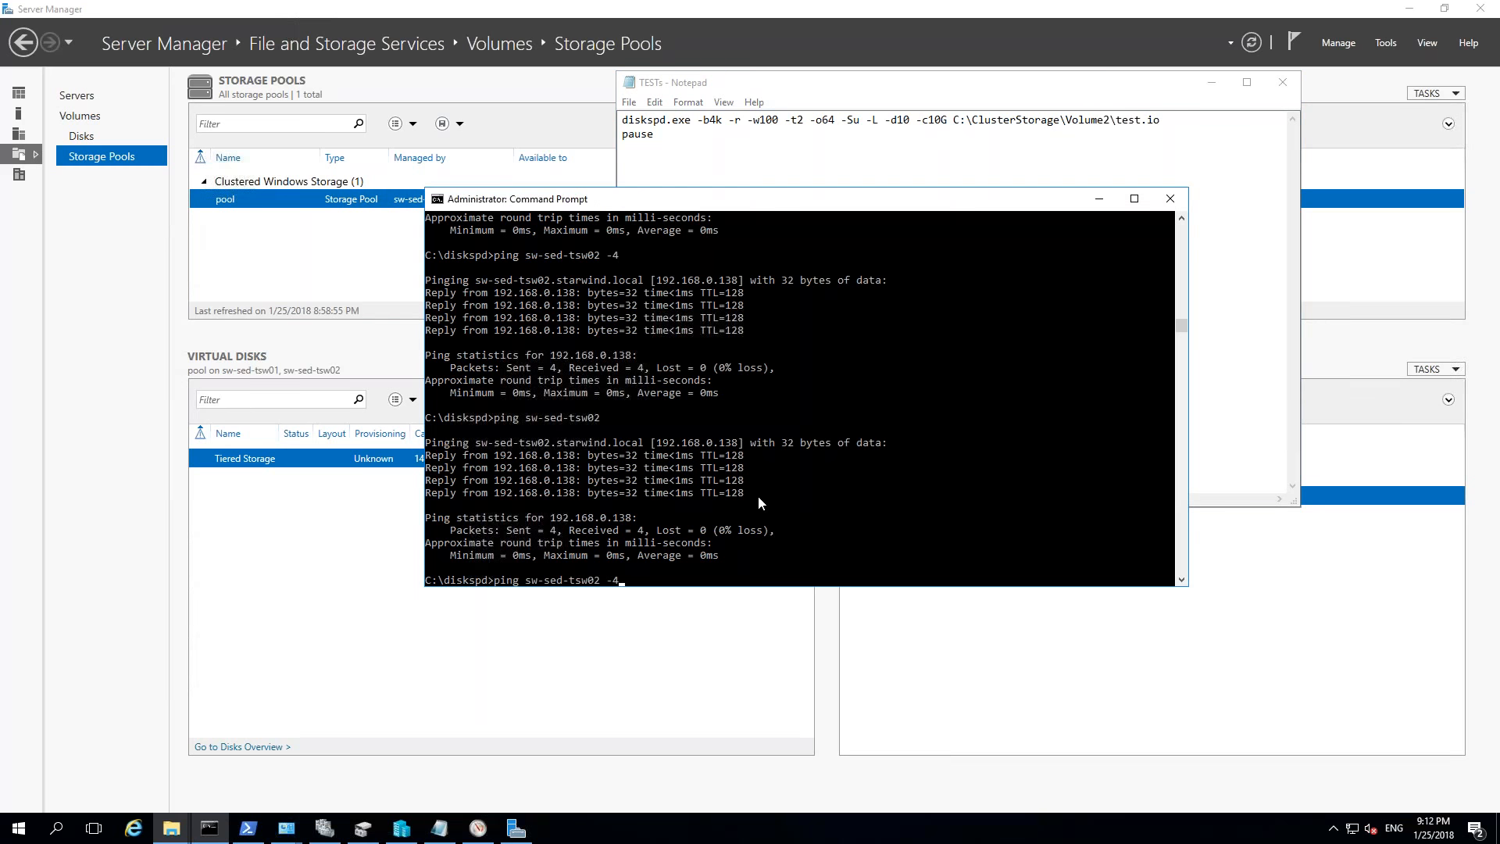
pyautogui.press('Escape')
# - Check the TESTs batch file in the diskspd folder and run TESTs.bat from C:\diskspd in the Command Prompt
pyautogui.write('TESTs.bat')
pyautogui.moveTo(172, 828)
pyautogui.click(207, 767)
pyautogui.click(968, 150)
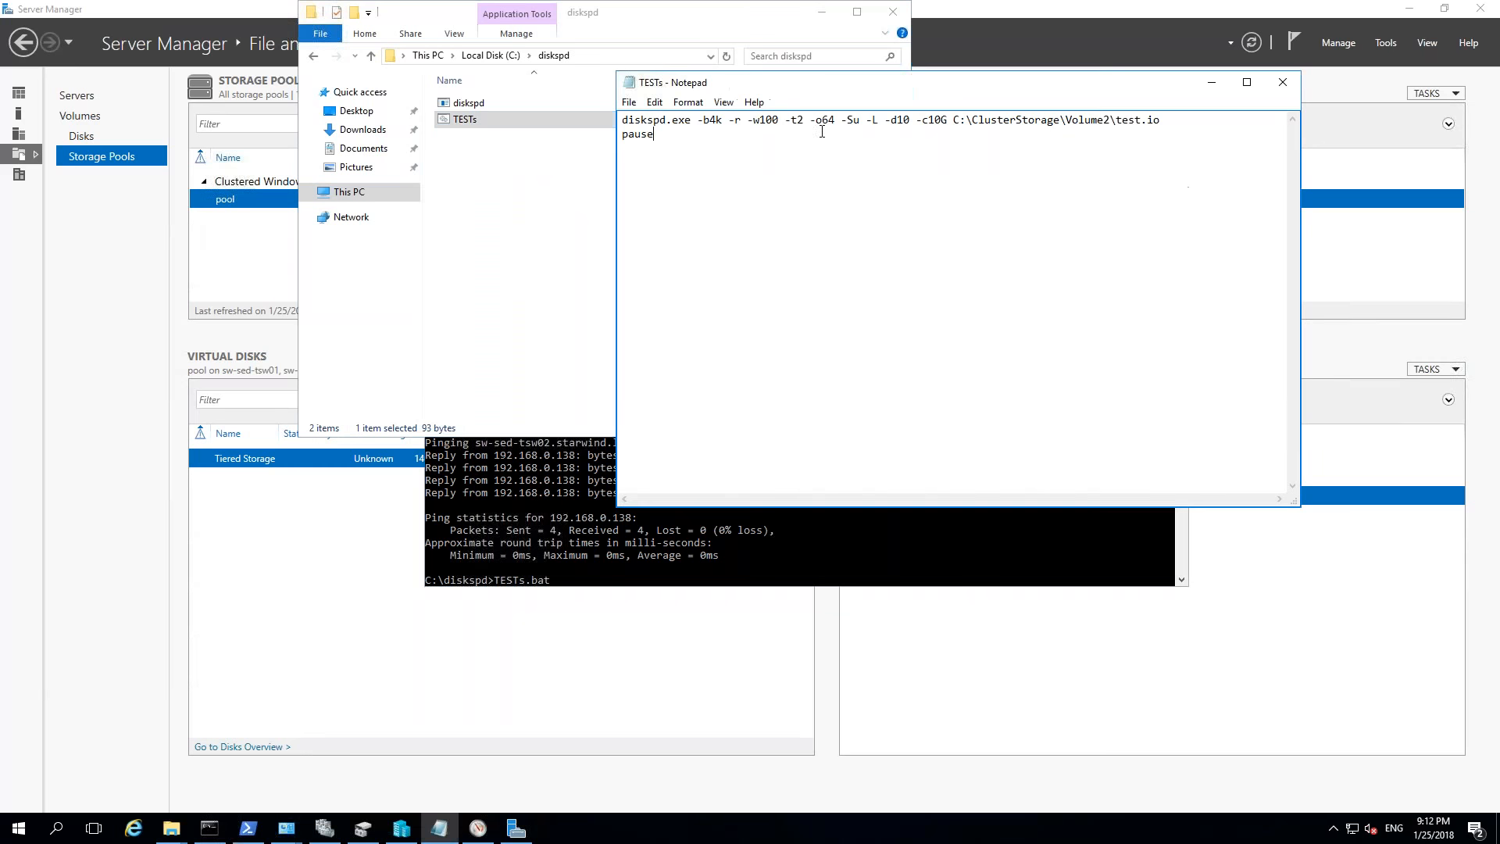
pyautogui.click(570, 531)
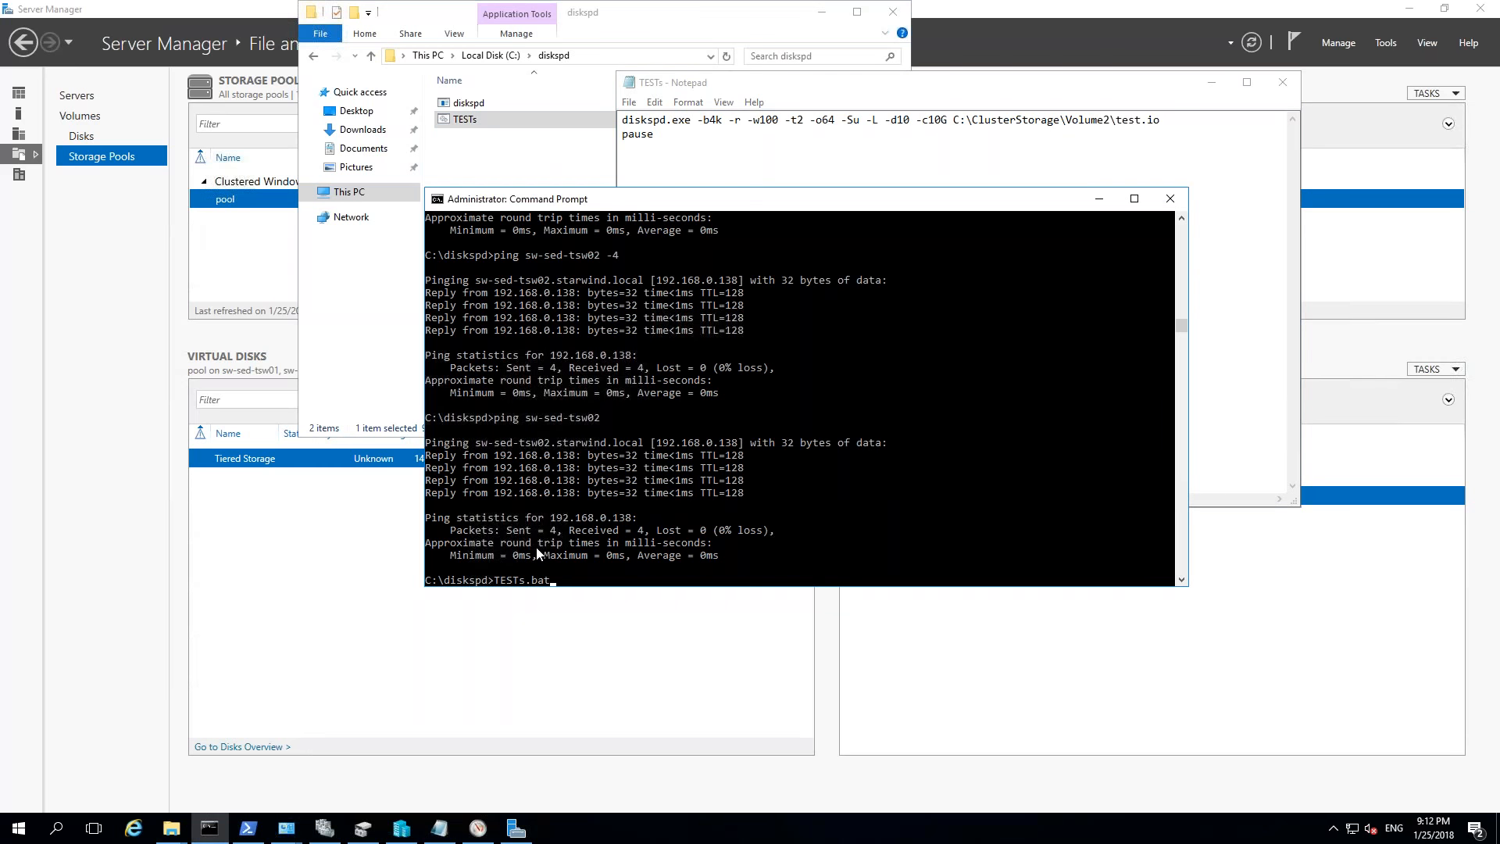
pyautogui.write('TESTs.bat')
pyautogui.press('Return')
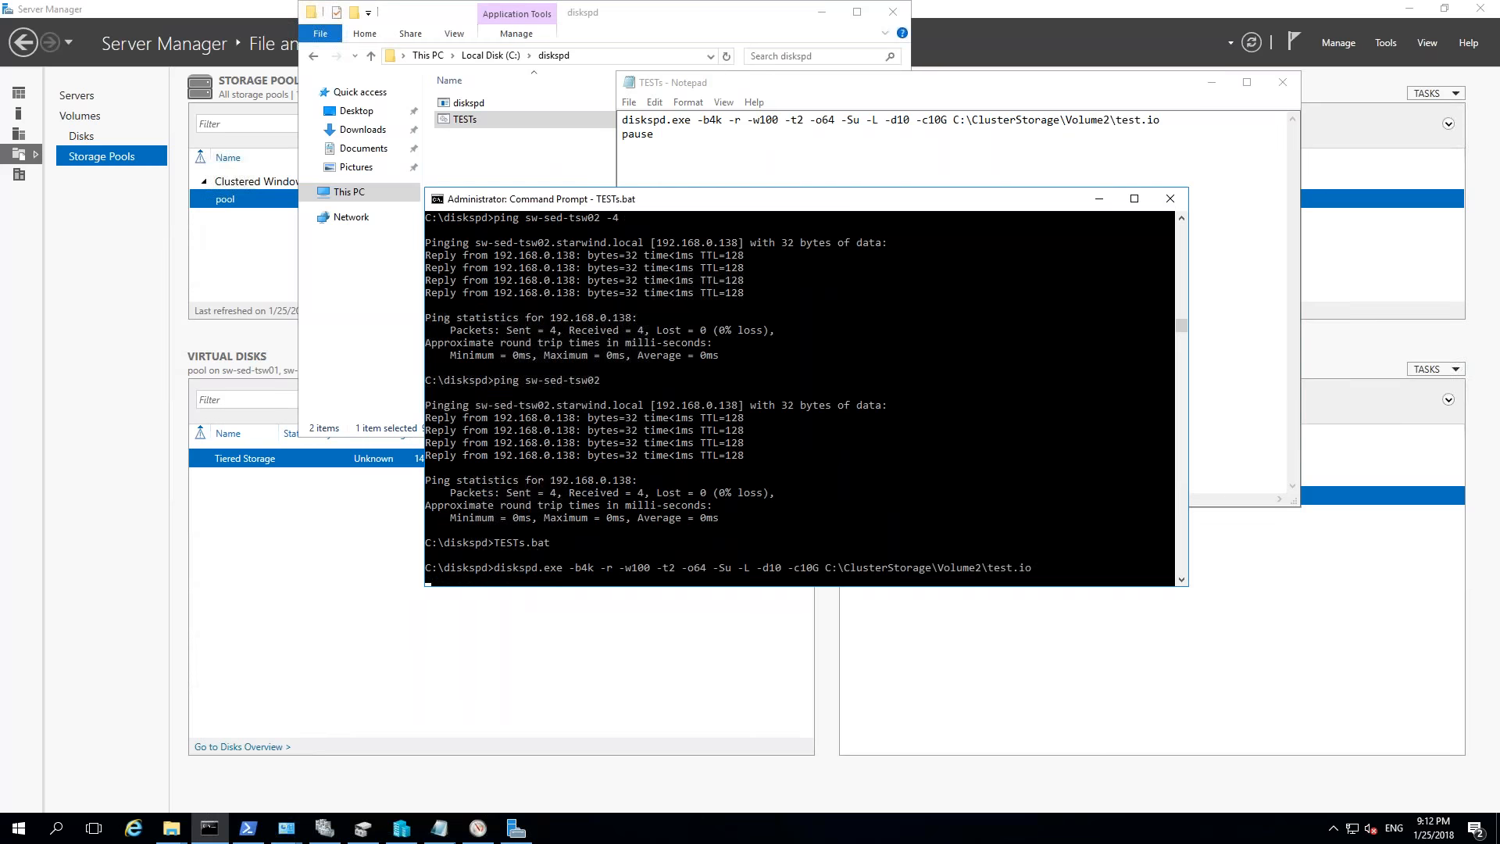
# - Examine the tier write activity in Performance Monitor and the finished diskspd results in the Command Prompt
pyautogui.click(481, 829)
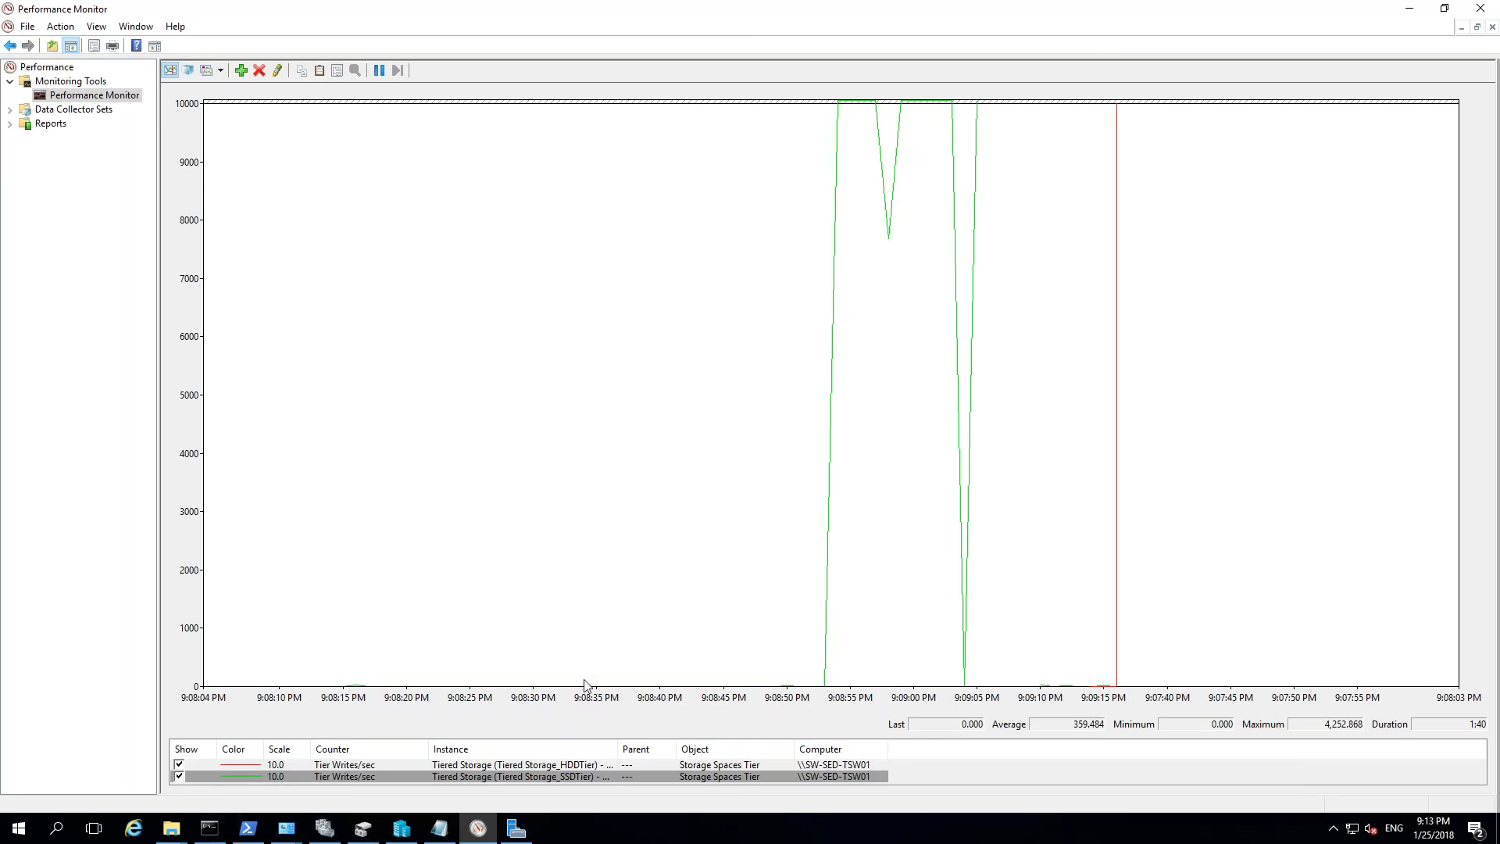
pyautogui.click(218, 832)
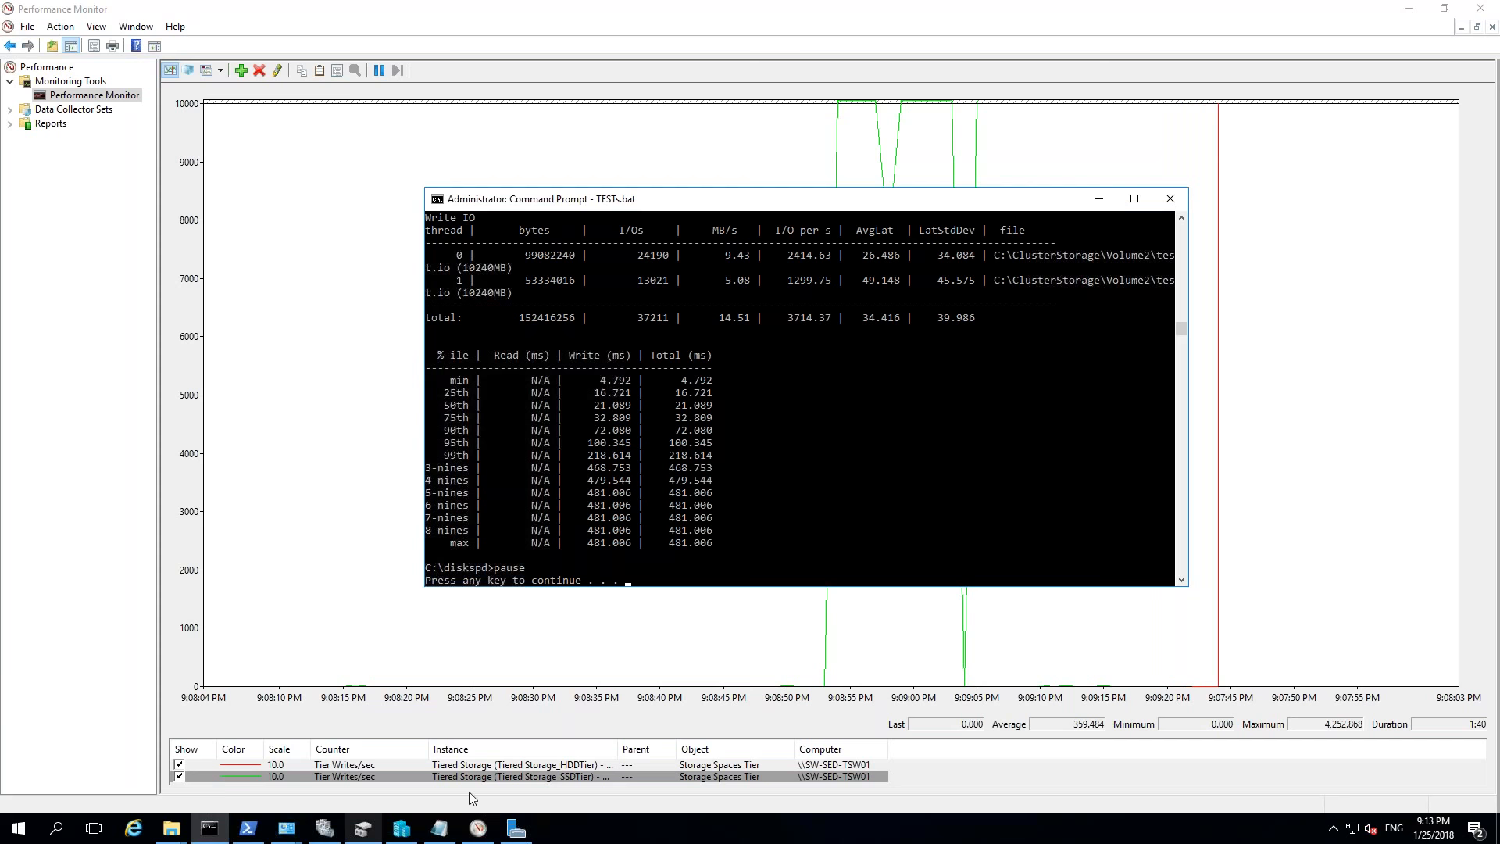
# - Open Task Manager and examine the server's CPU performance
pyautogui.rightClick(635, 837)
pyautogui.click(691, 761)
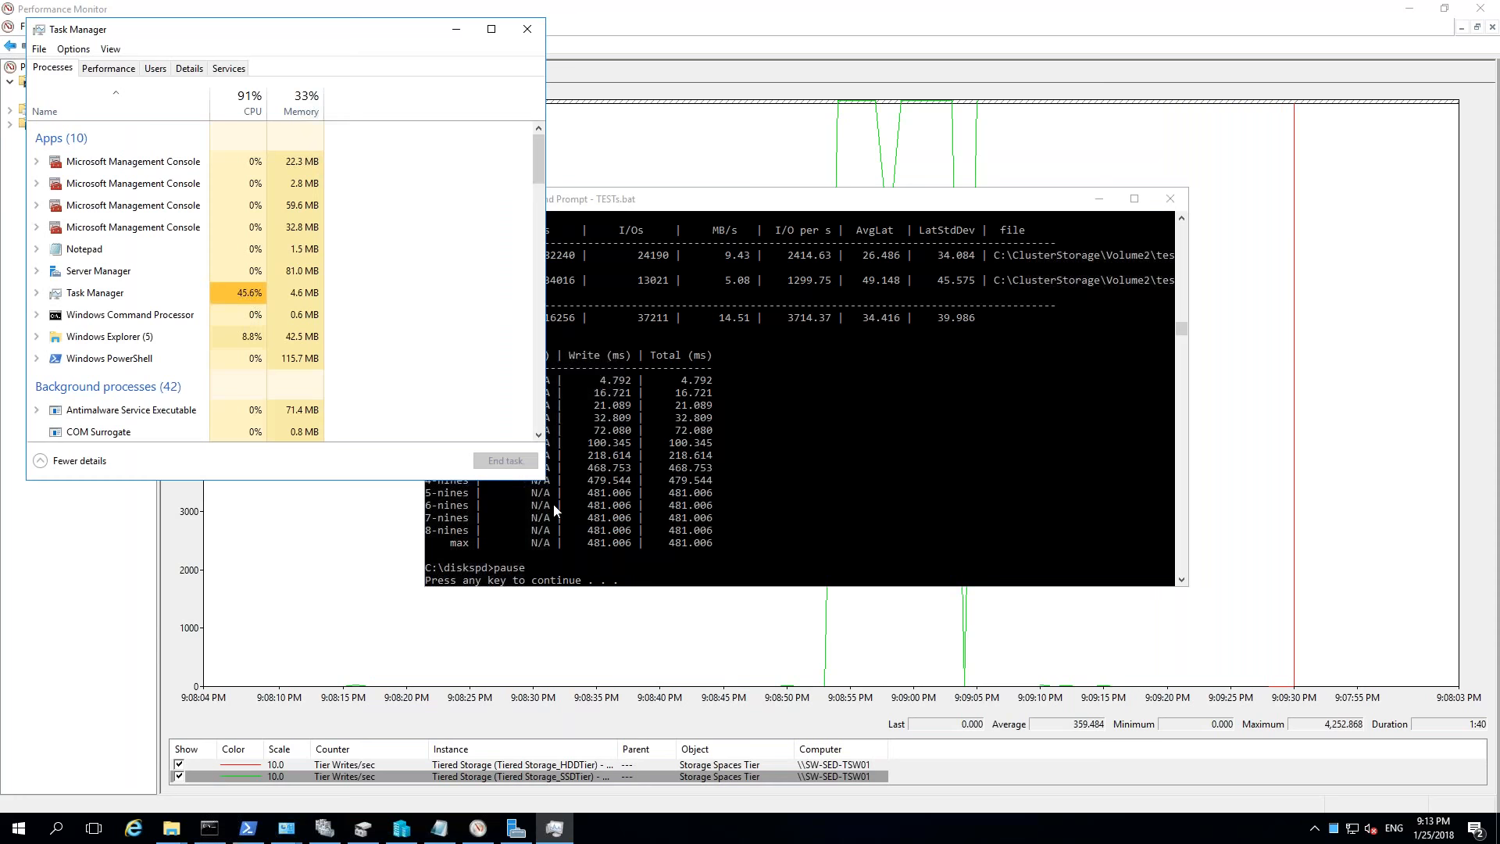
pyautogui.click(110, 69)
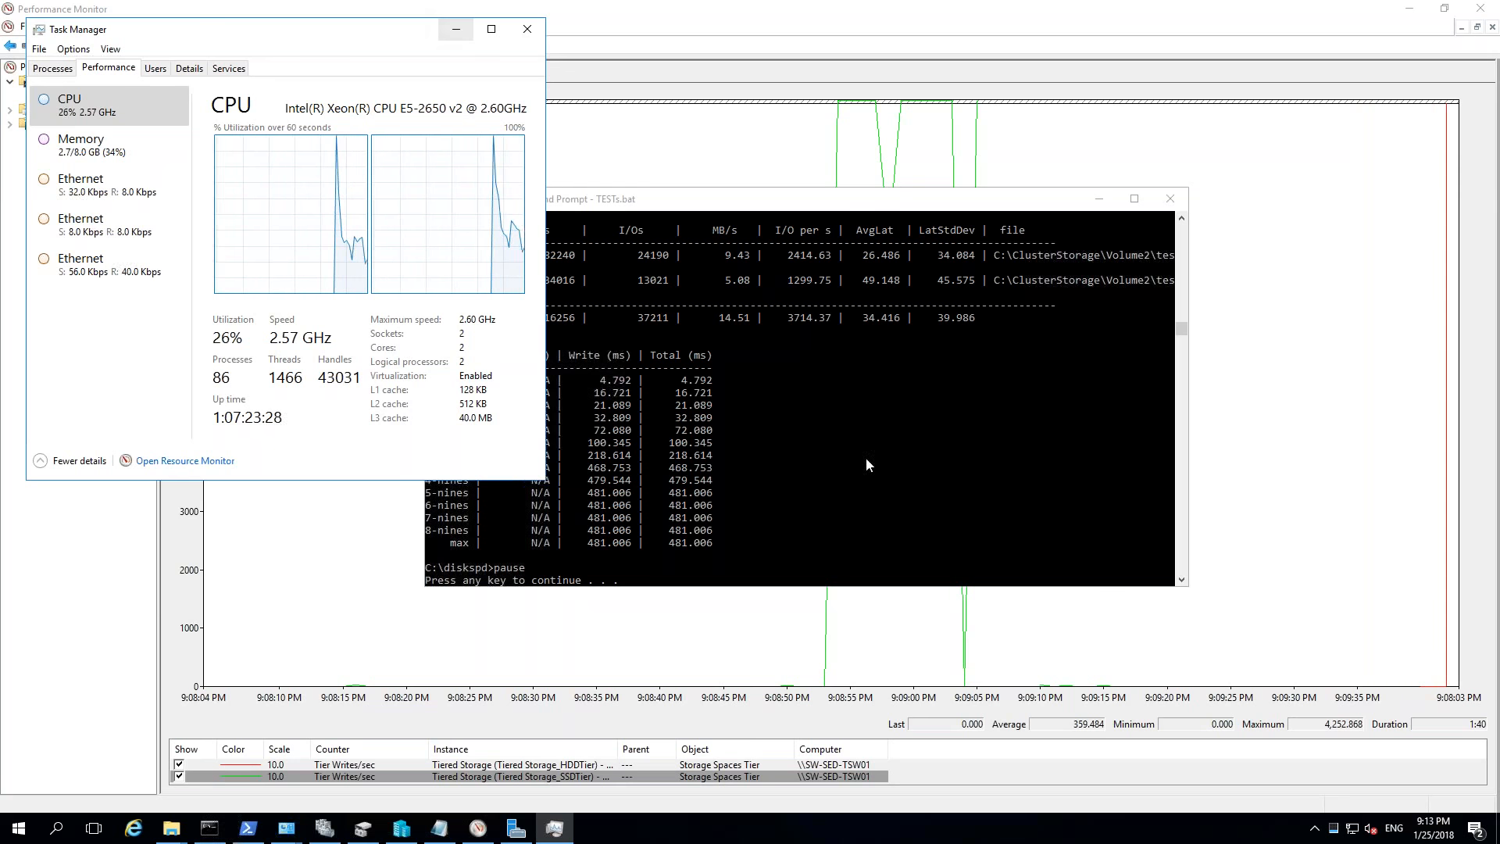
# - End the paused batch run and change the diskspd file size parameter in the TESTs file to -c100G, saving it
pyautogui.click(789, 415)
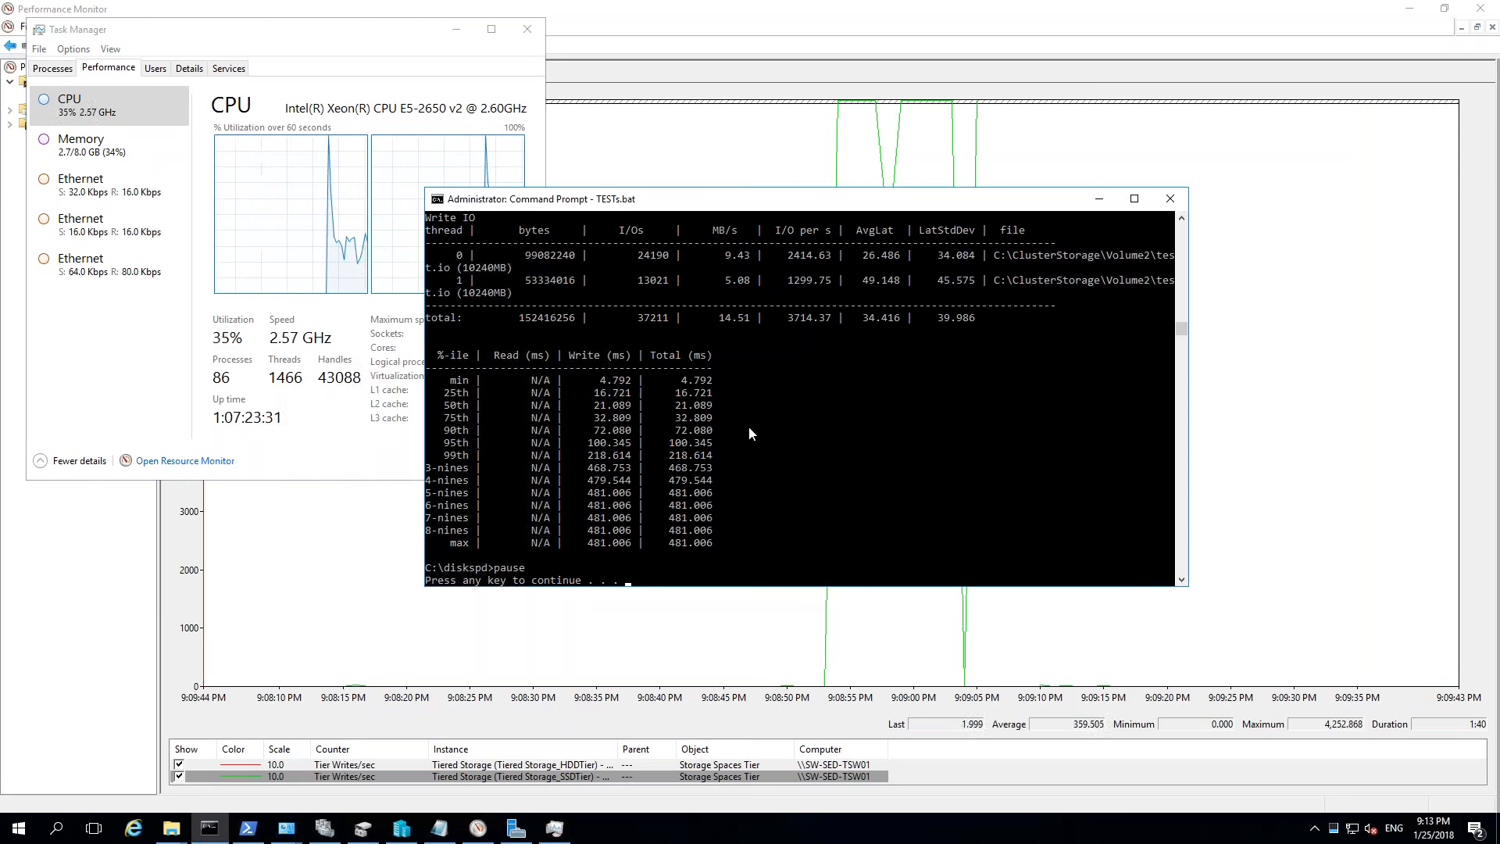
pyautogui.press('Return')
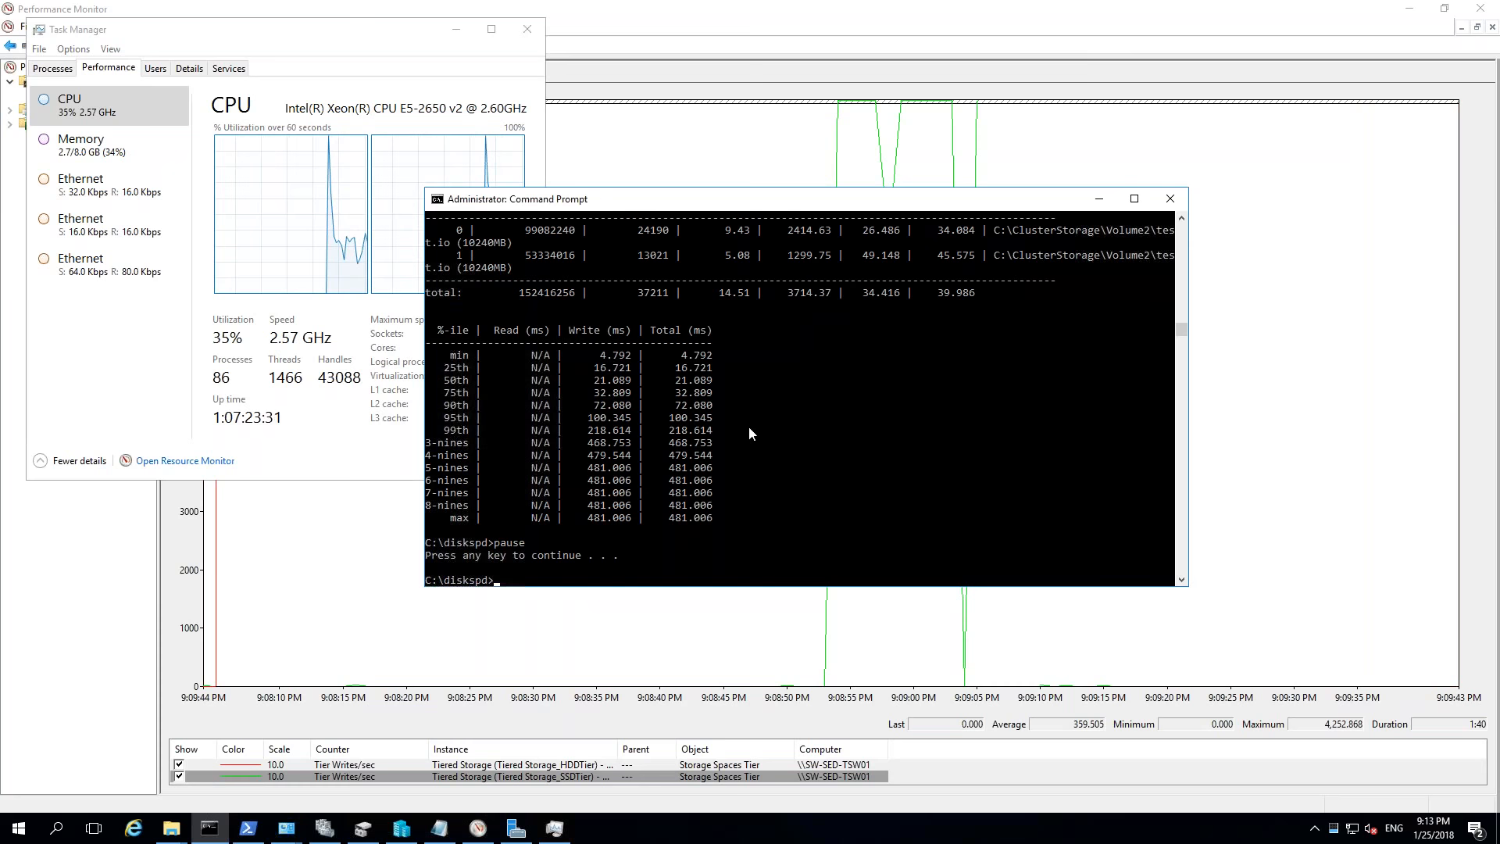
pyautogui.click(439, 828)
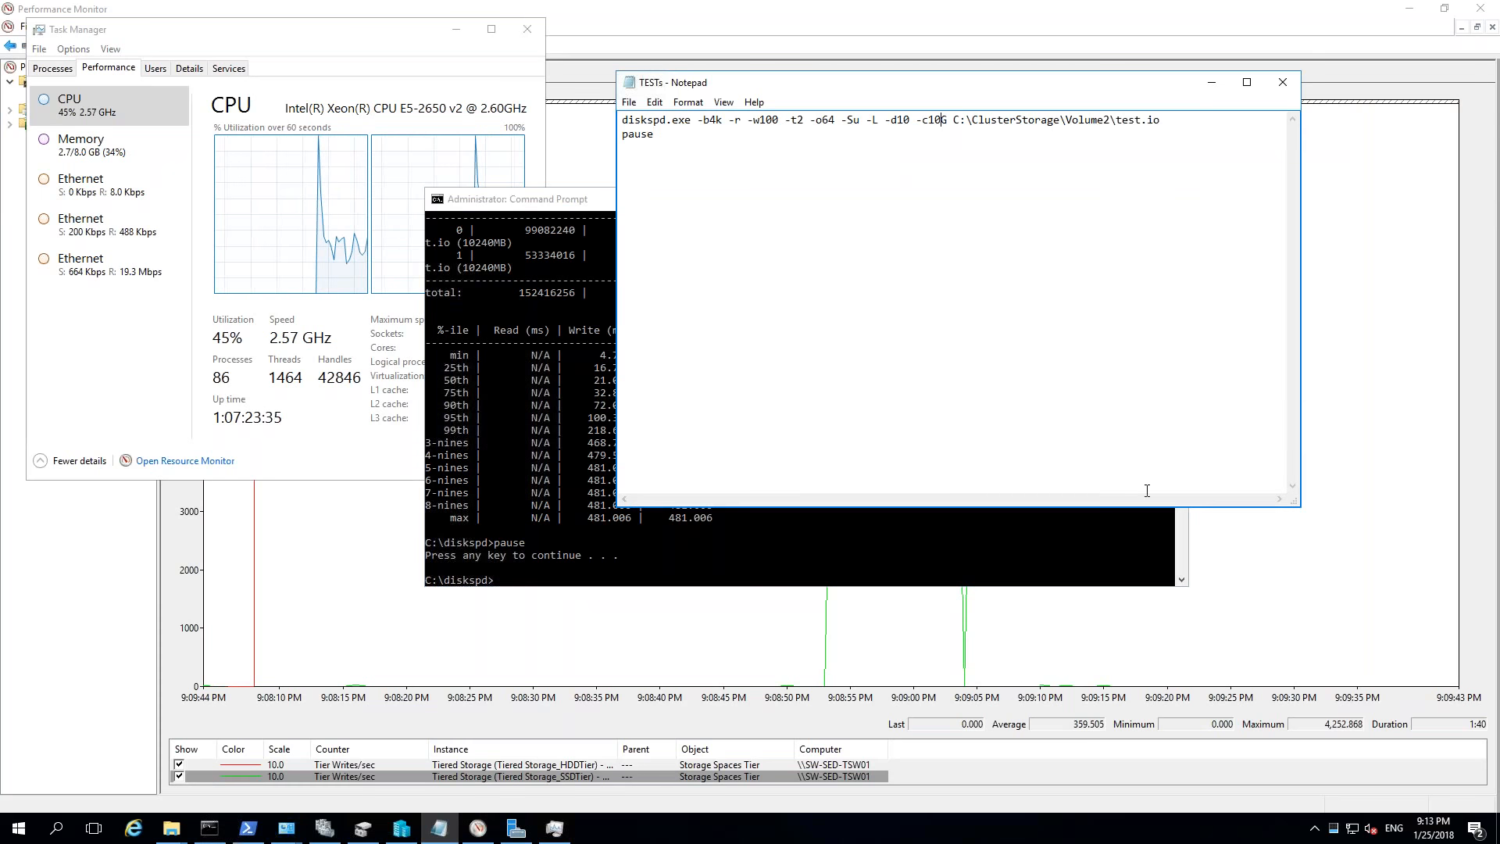
pyautogui.write('0')
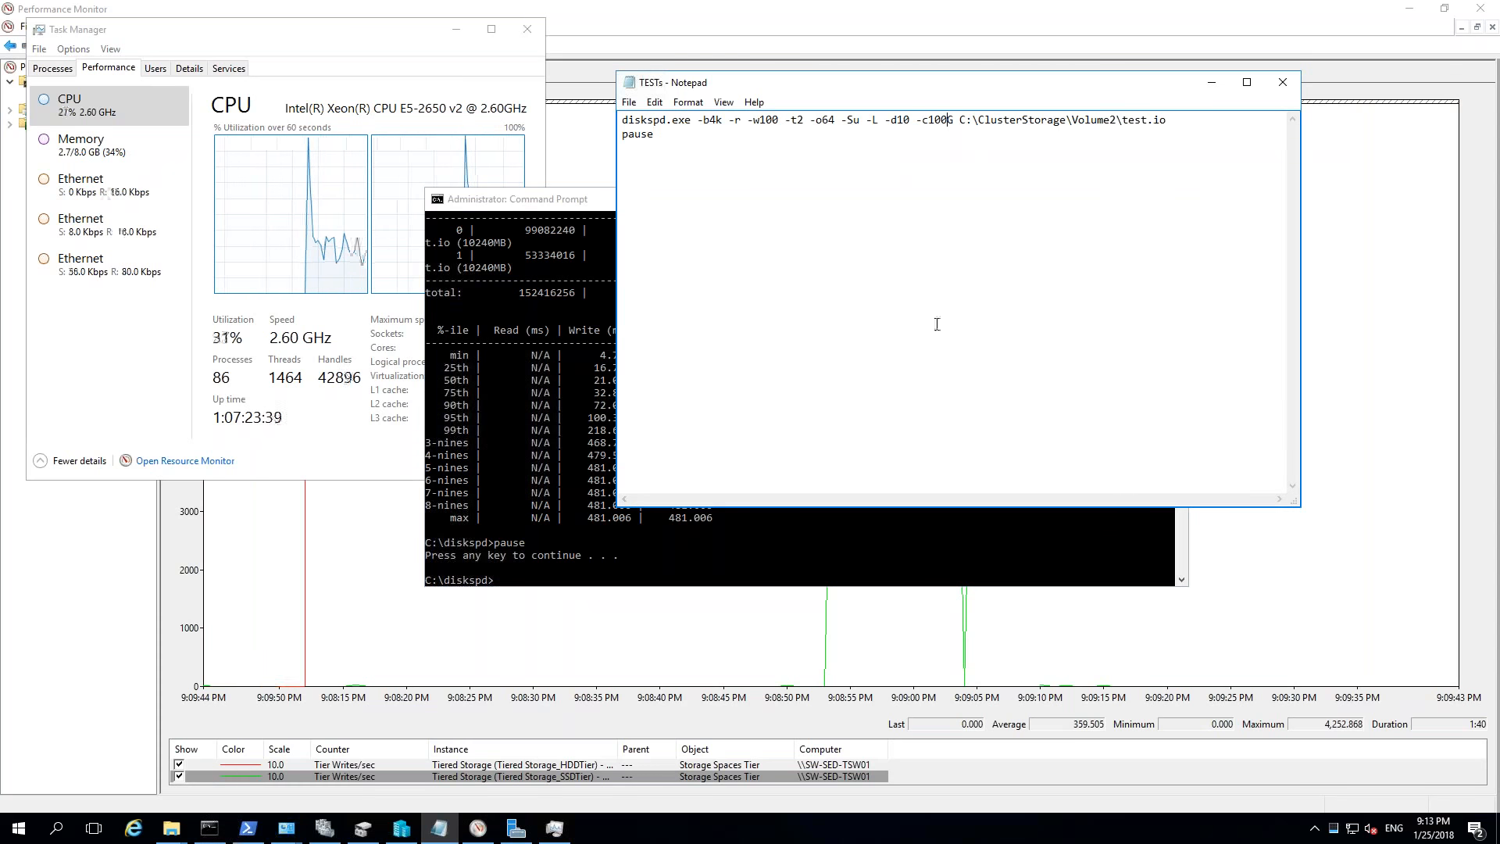
# - Run TESTs.bat again from the Command Prompt with the 100 GB test file size
pyautogui.click(498, 546)
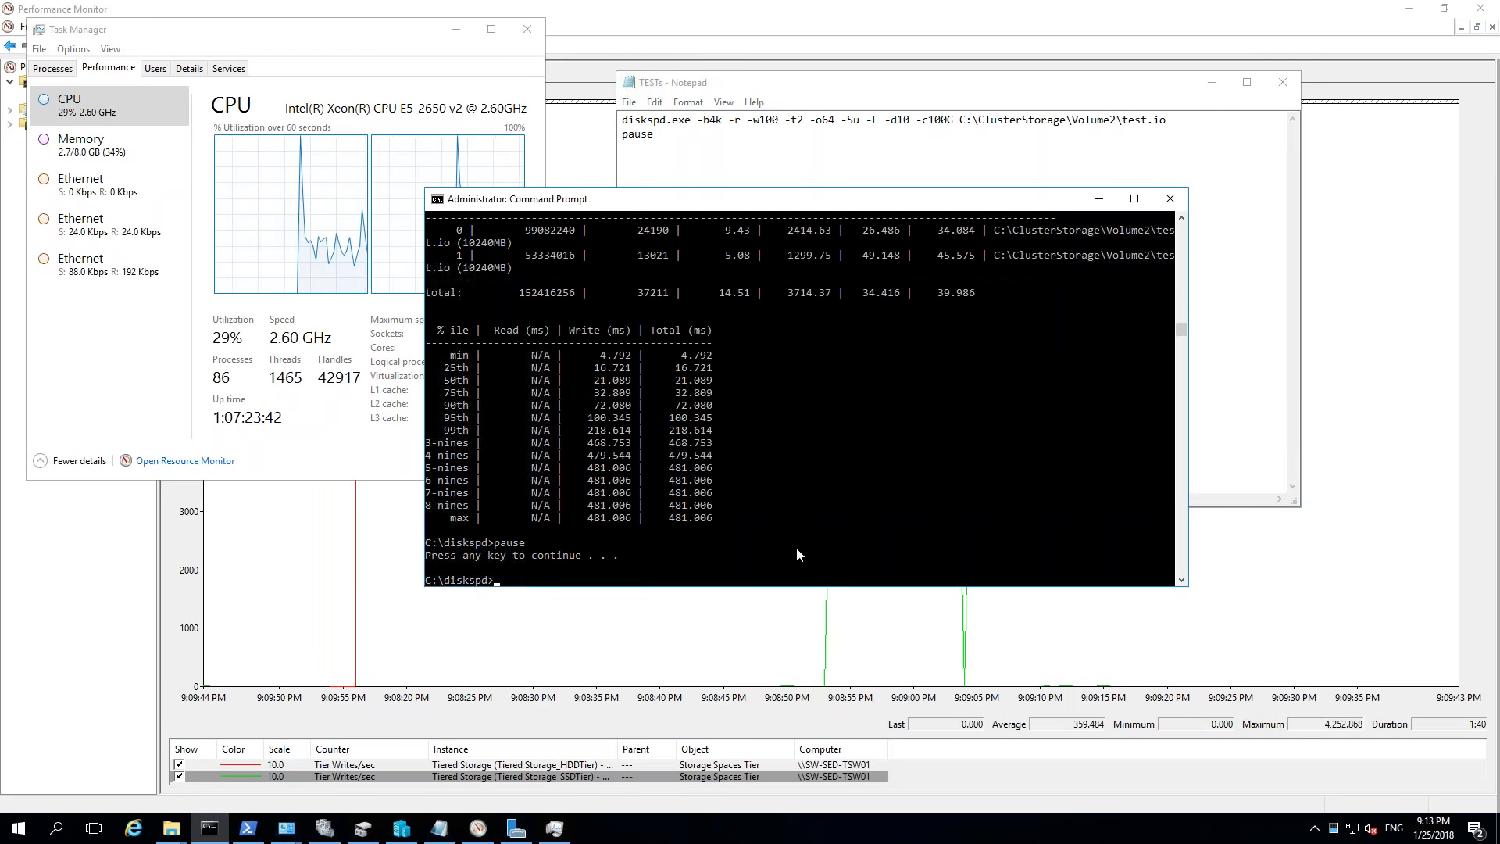
pyautogui.write('TESTs.bat')
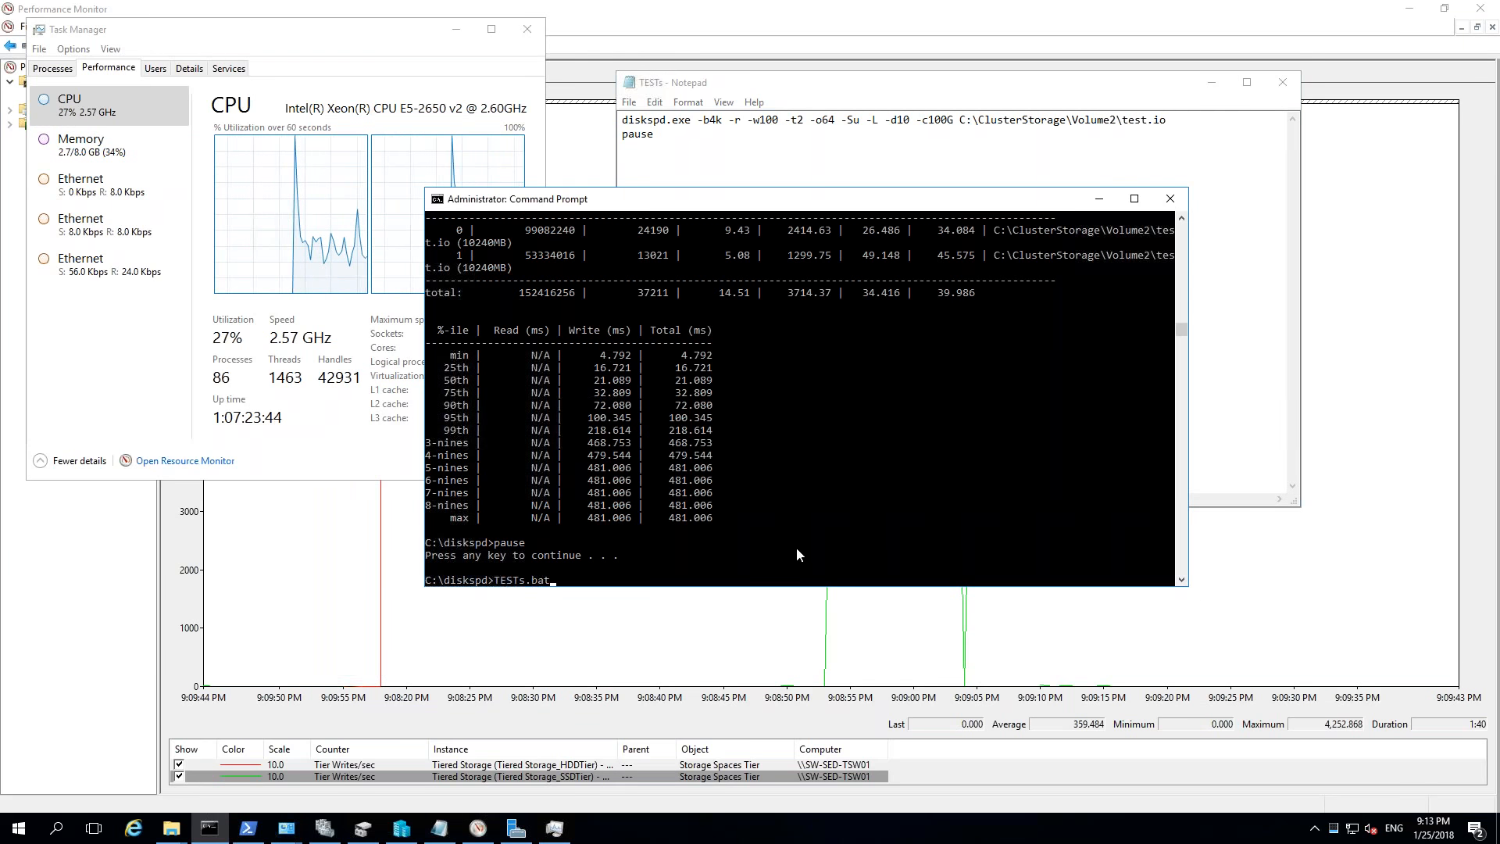
pyautogui.press('Return')
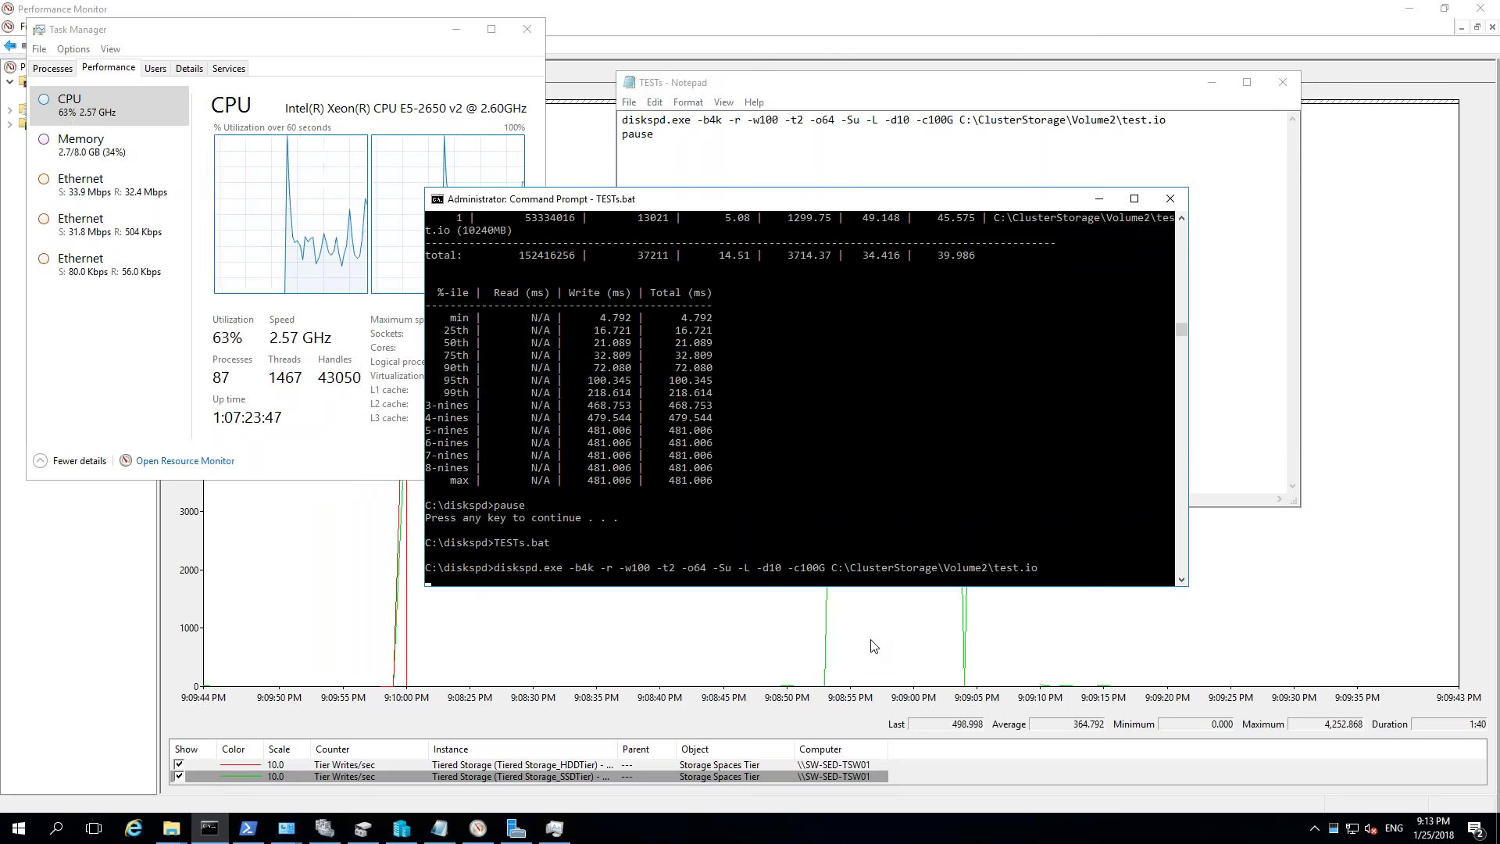
# - Compare the SSD and HDD tier writes in Performance Monitor and highlight the total I/O per second in the diskspd results
pyautogui.click(874, 650)
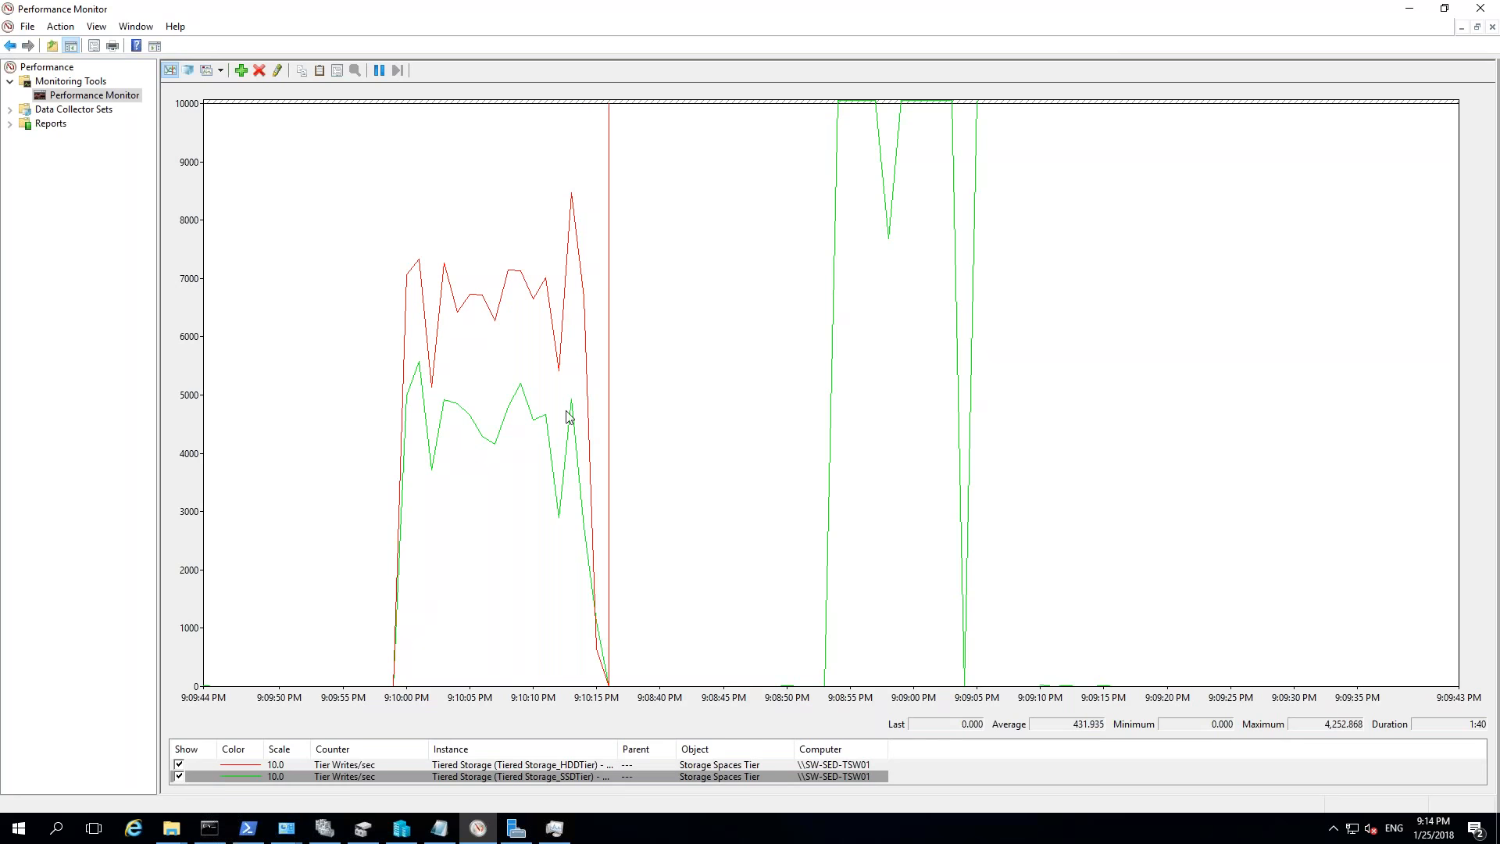
pyautogui.click(210, 828)
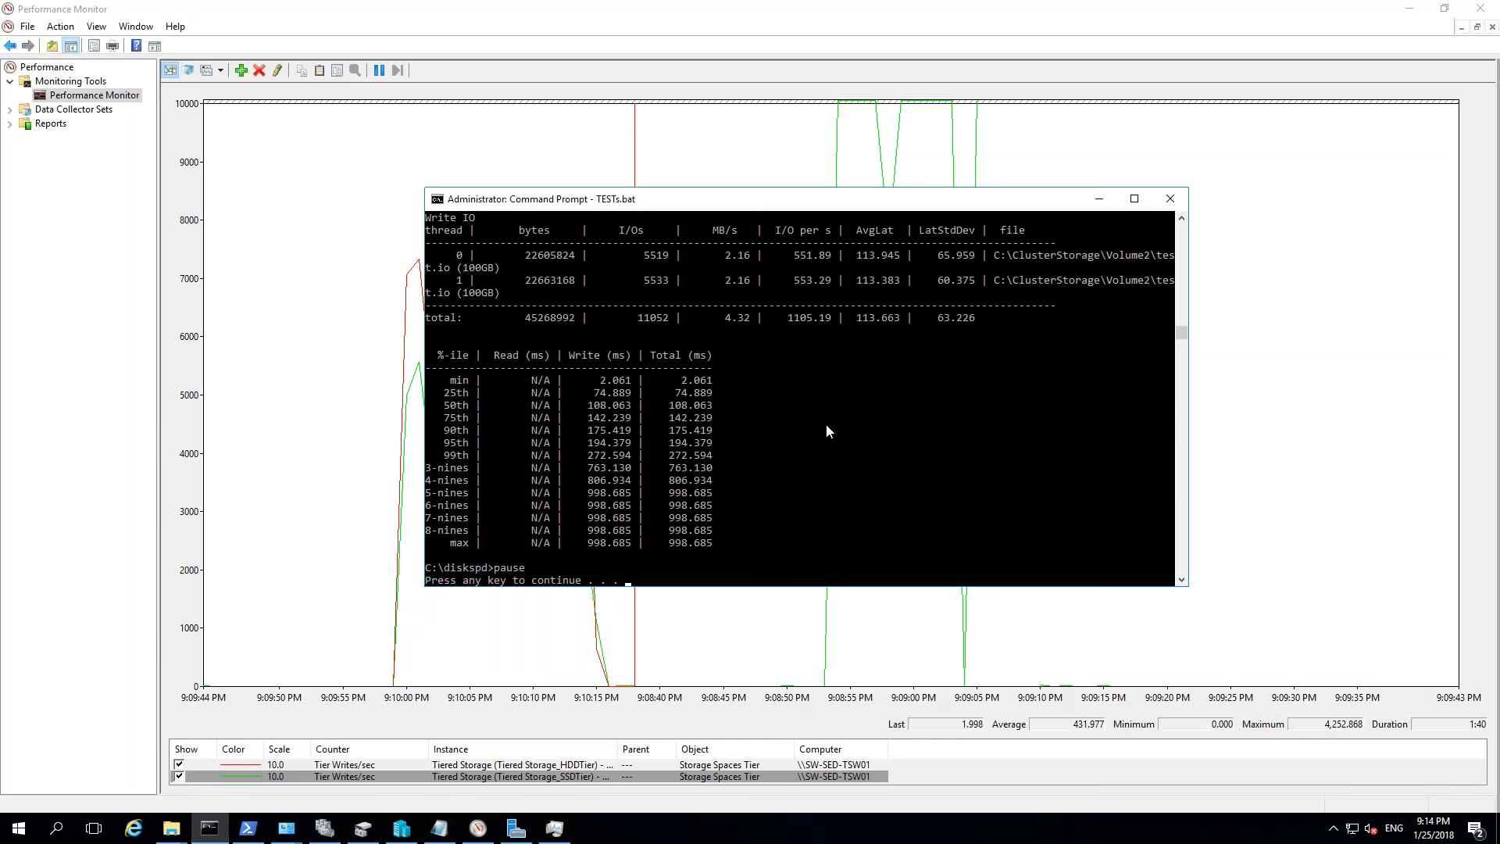
pyautogui.moveTo(777, 317); pyautogui.dragTo(825, 320)
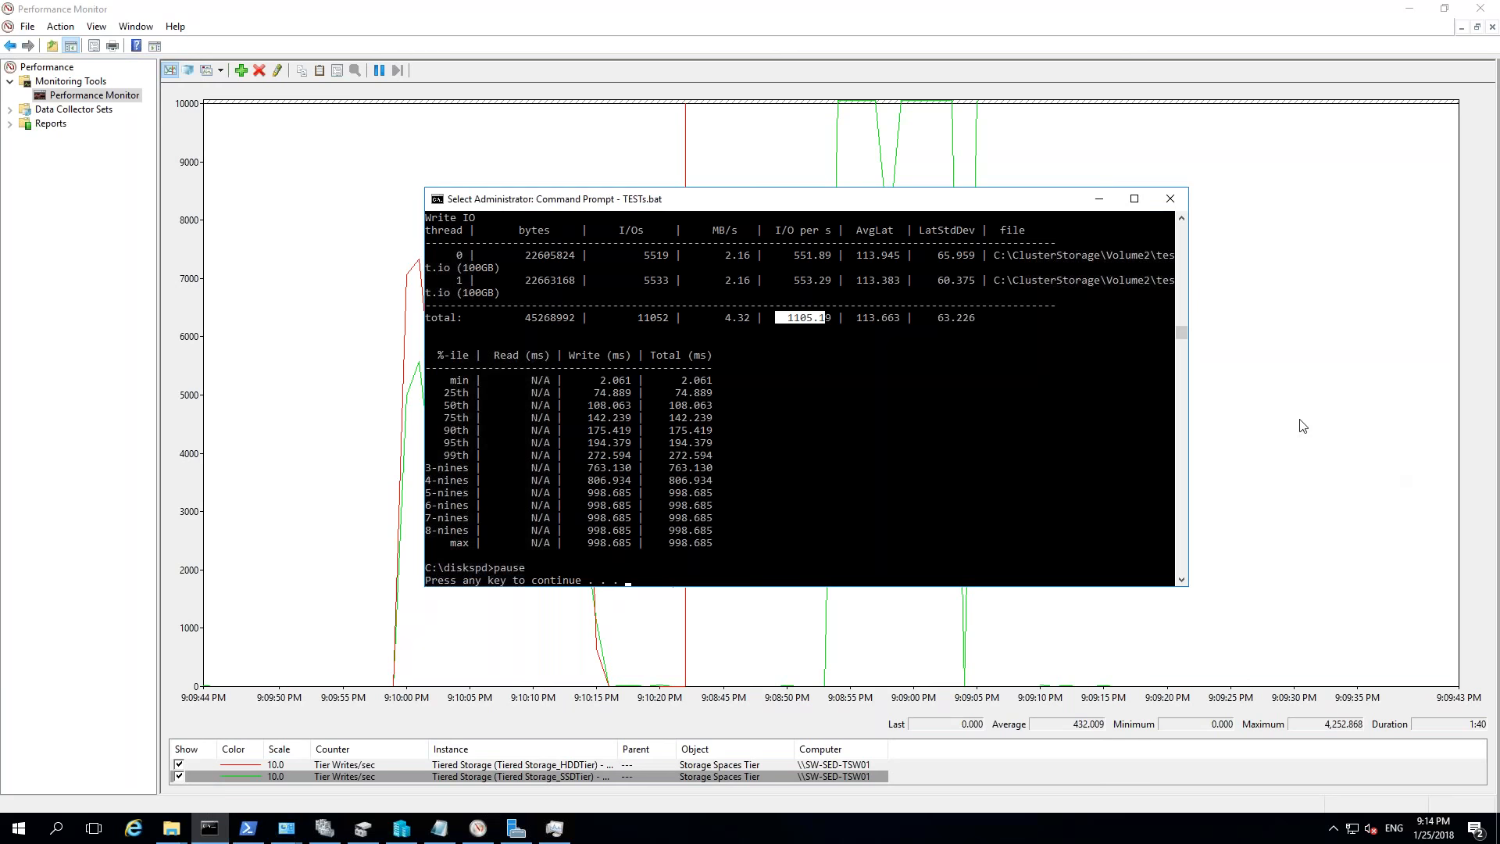
pyautogui.click(1255, 337)
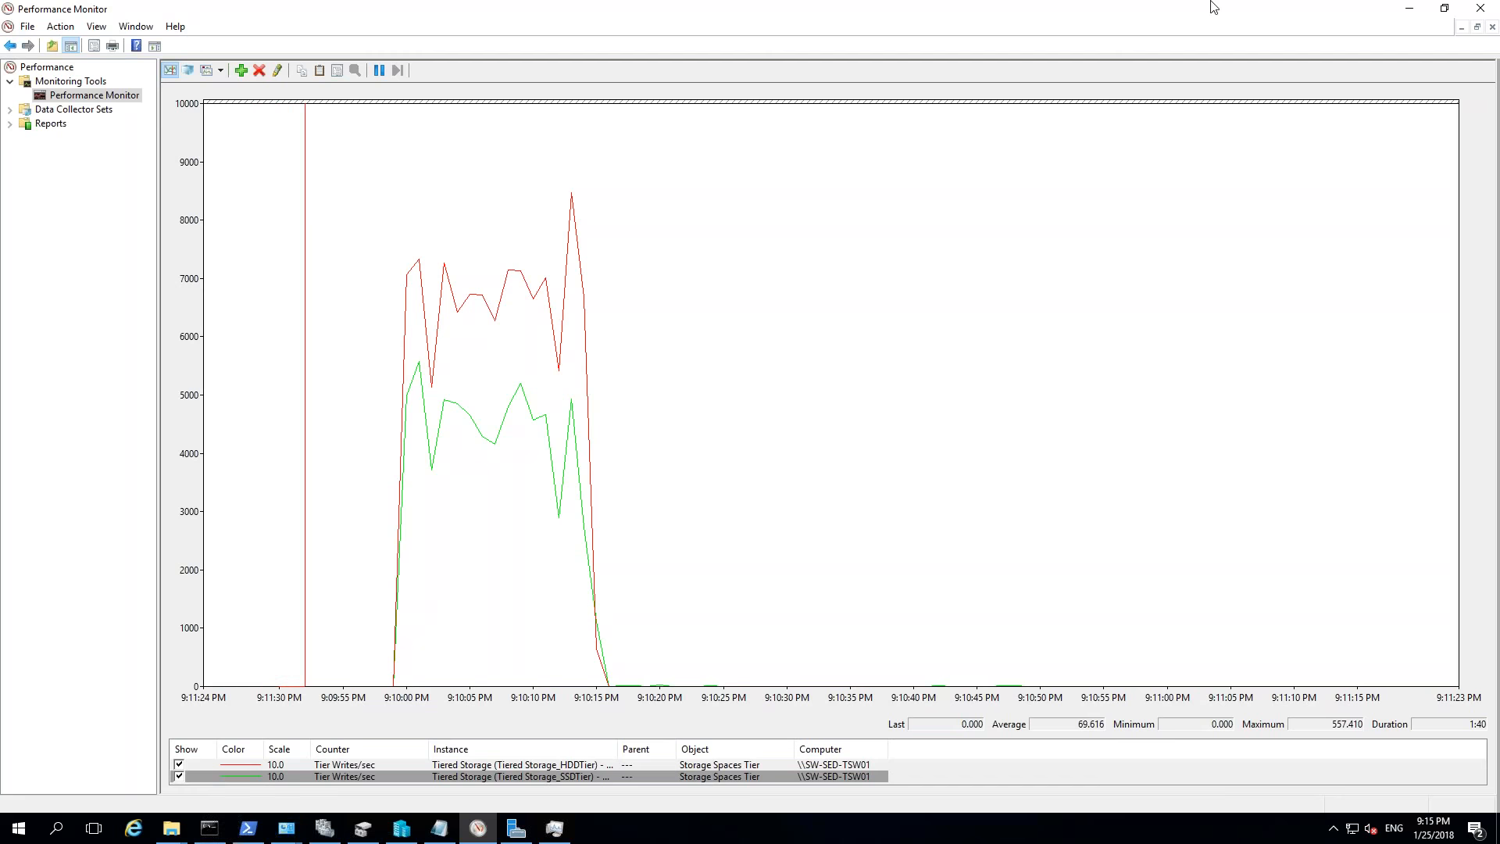
# - Minimize the Performance Monitor, Task Manager and Notepad windows
pyautogui.click(1410, 17)
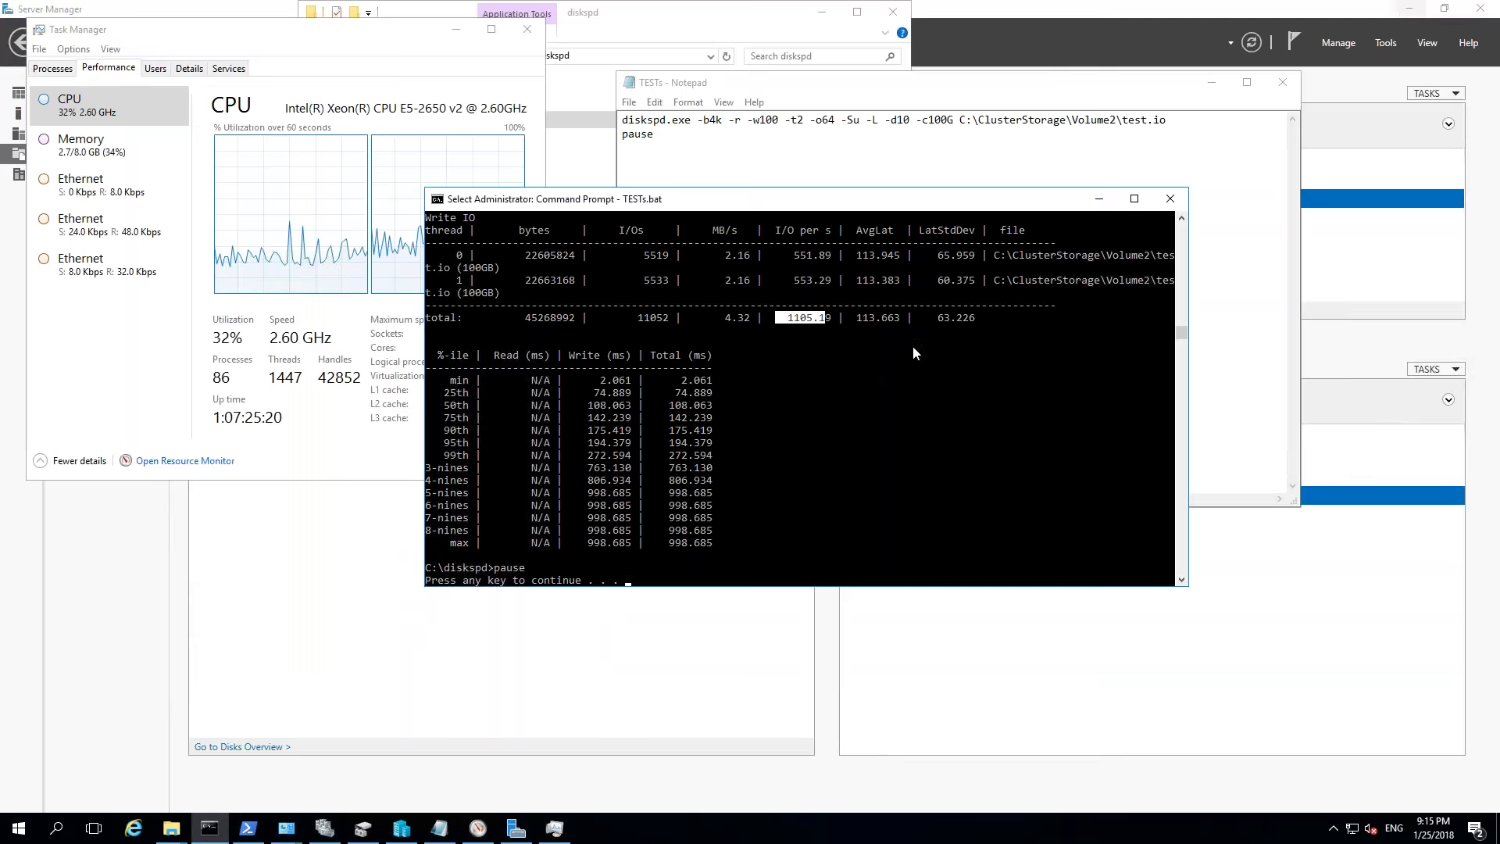
pyautogui.click(458, 30)
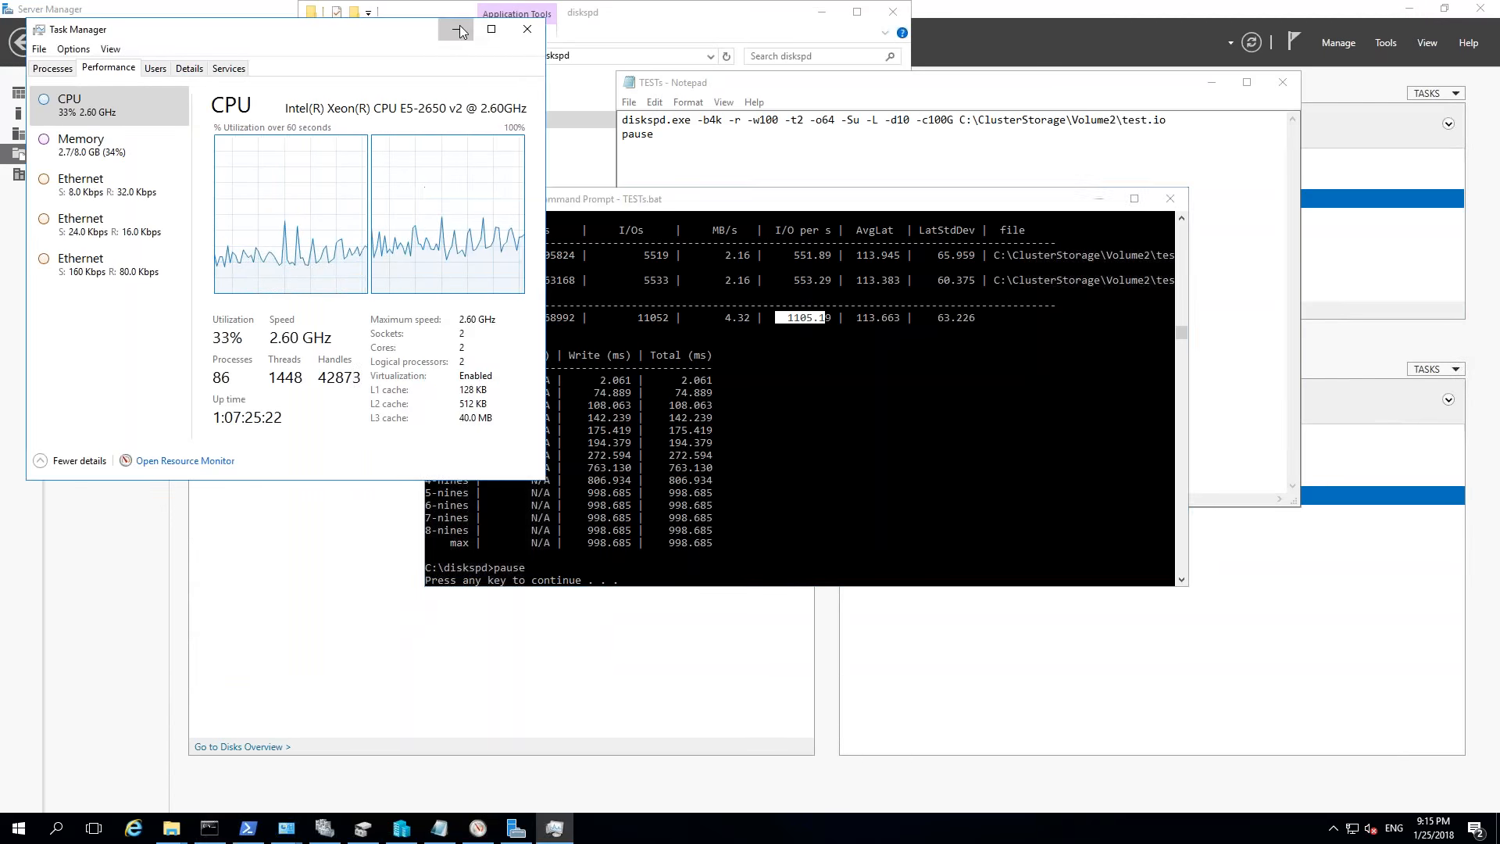
pyautogui.click(1211, 82)
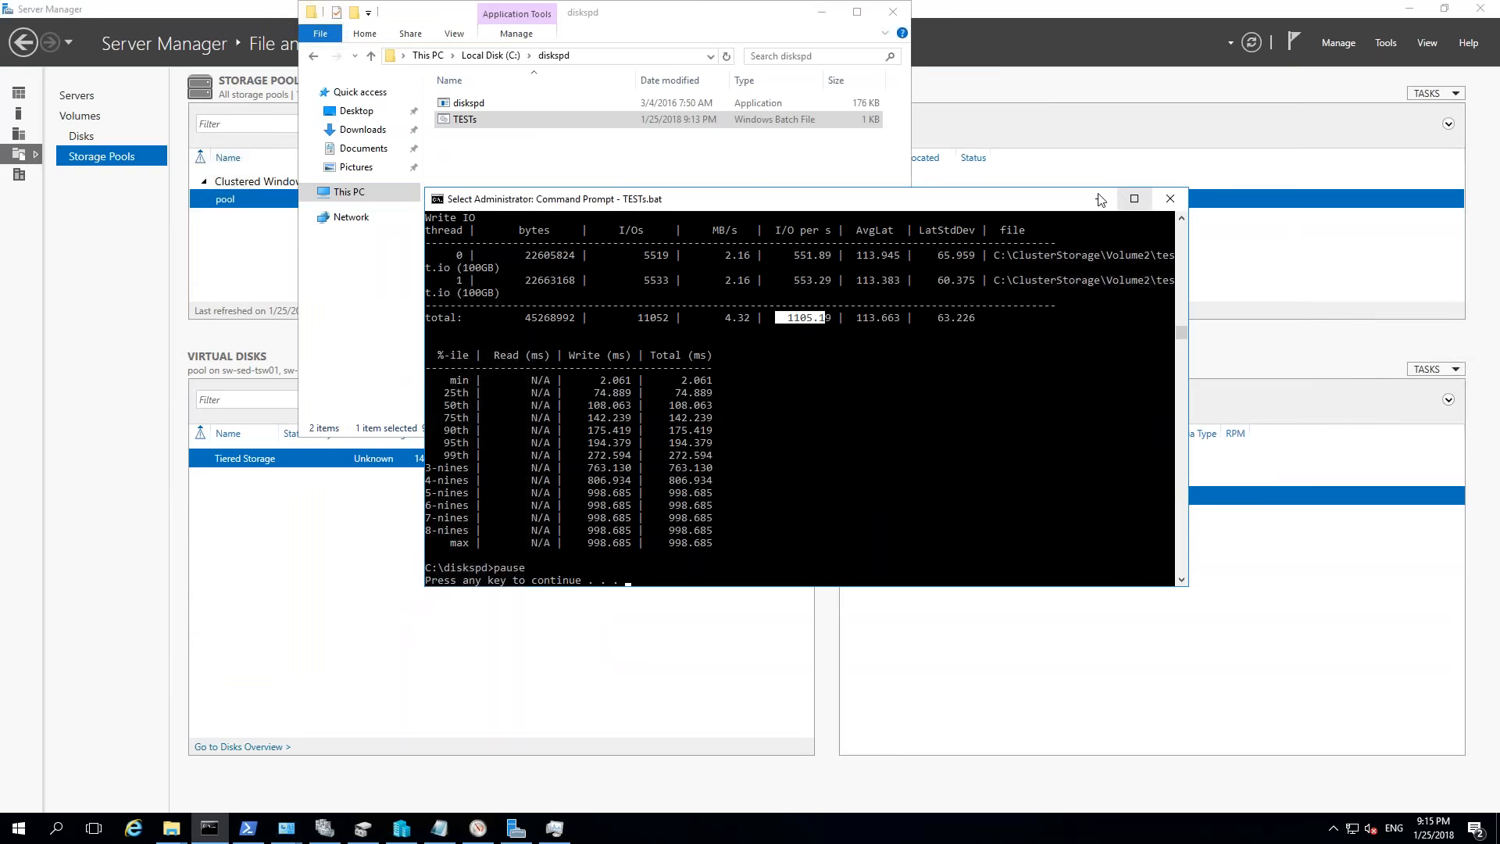
# - Minimize the Command Prompt and File Explorer windows, and examine nodes sw-sed-tsw01 and sw-sed-tsw02 in Failover Cluster Manager
pyautogui.click(1099, 199)
pyautogui.click(826, 15)
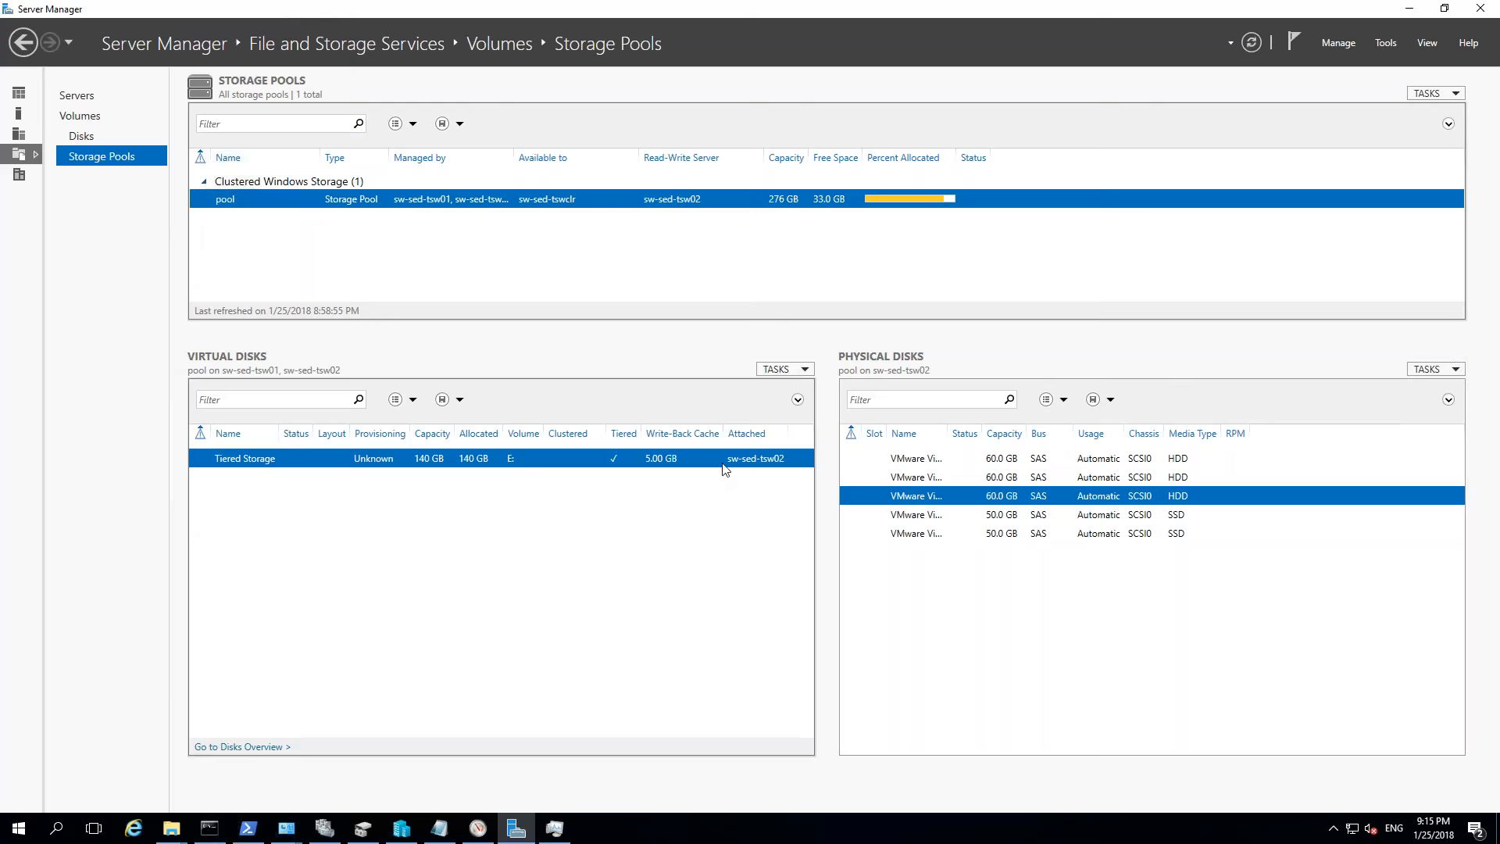
pyautogui.click(325, 827)
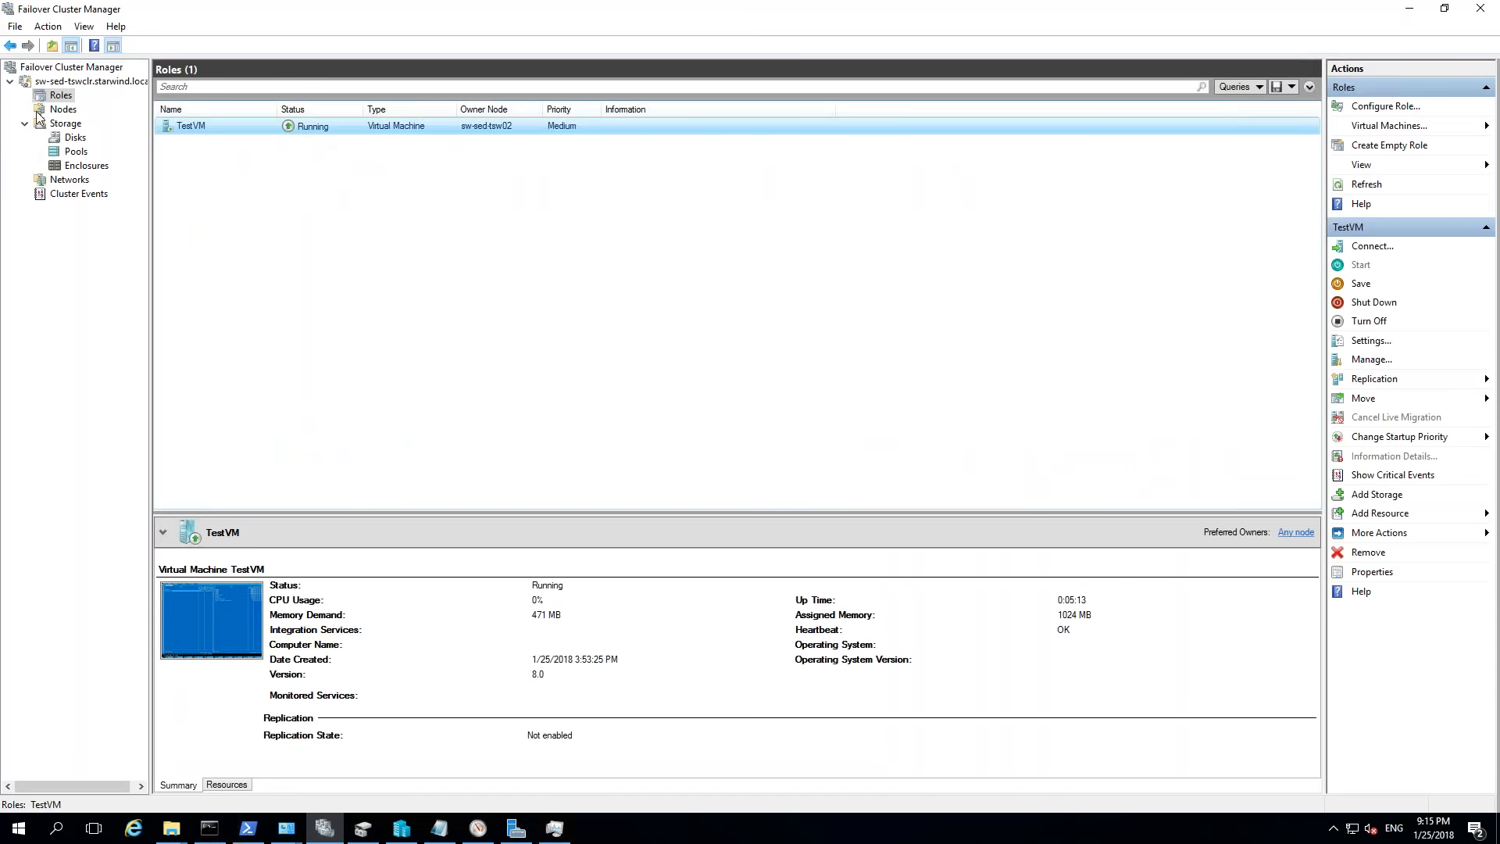
pyautogui.click(56, 112)
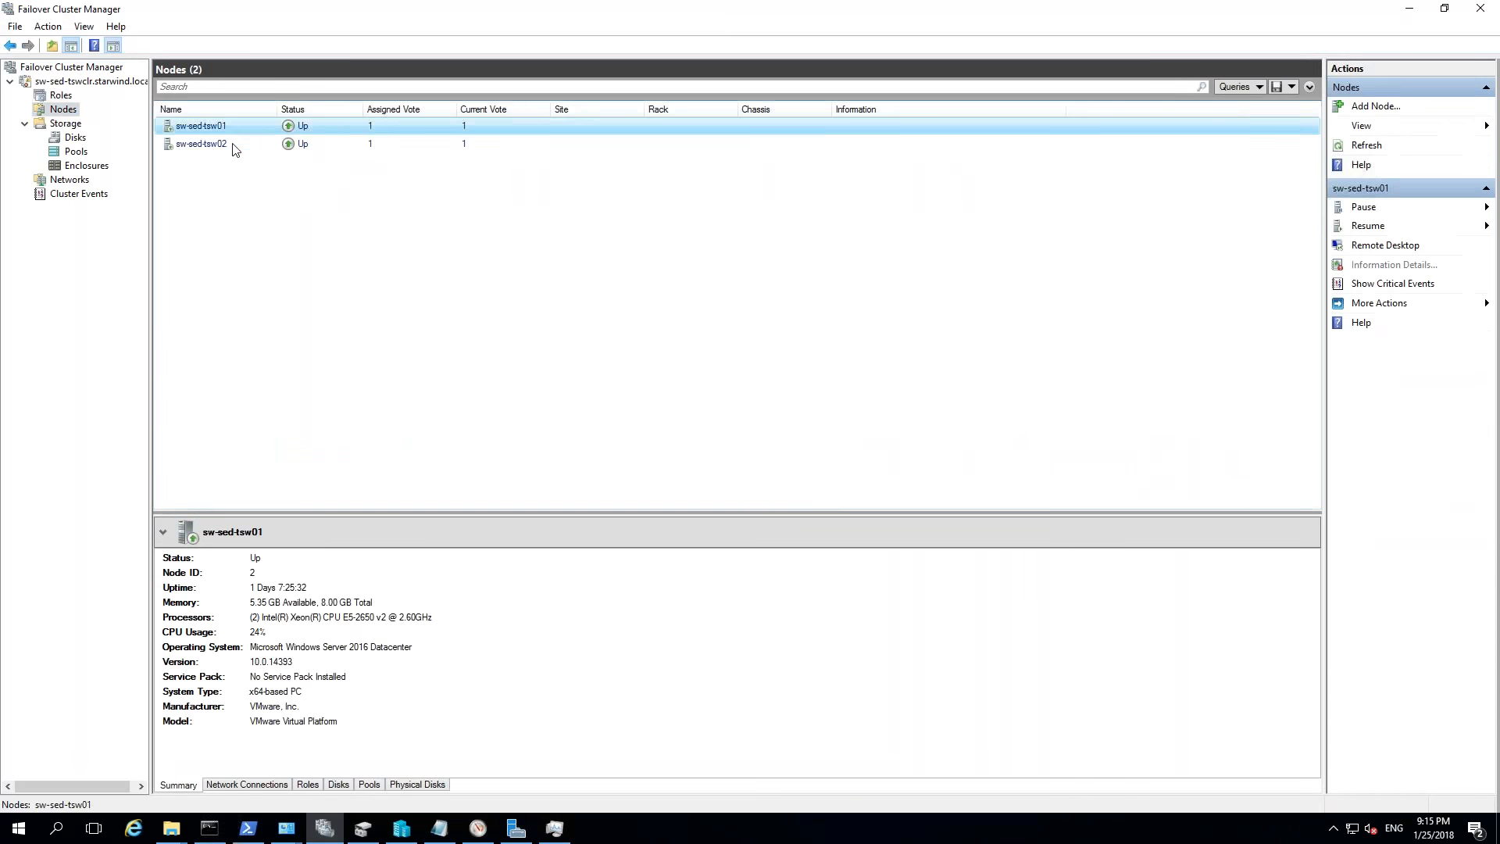
pyautogui.click(232, 143)
pyautogui.click(237, 132)
pyautogui.click(242, 146)
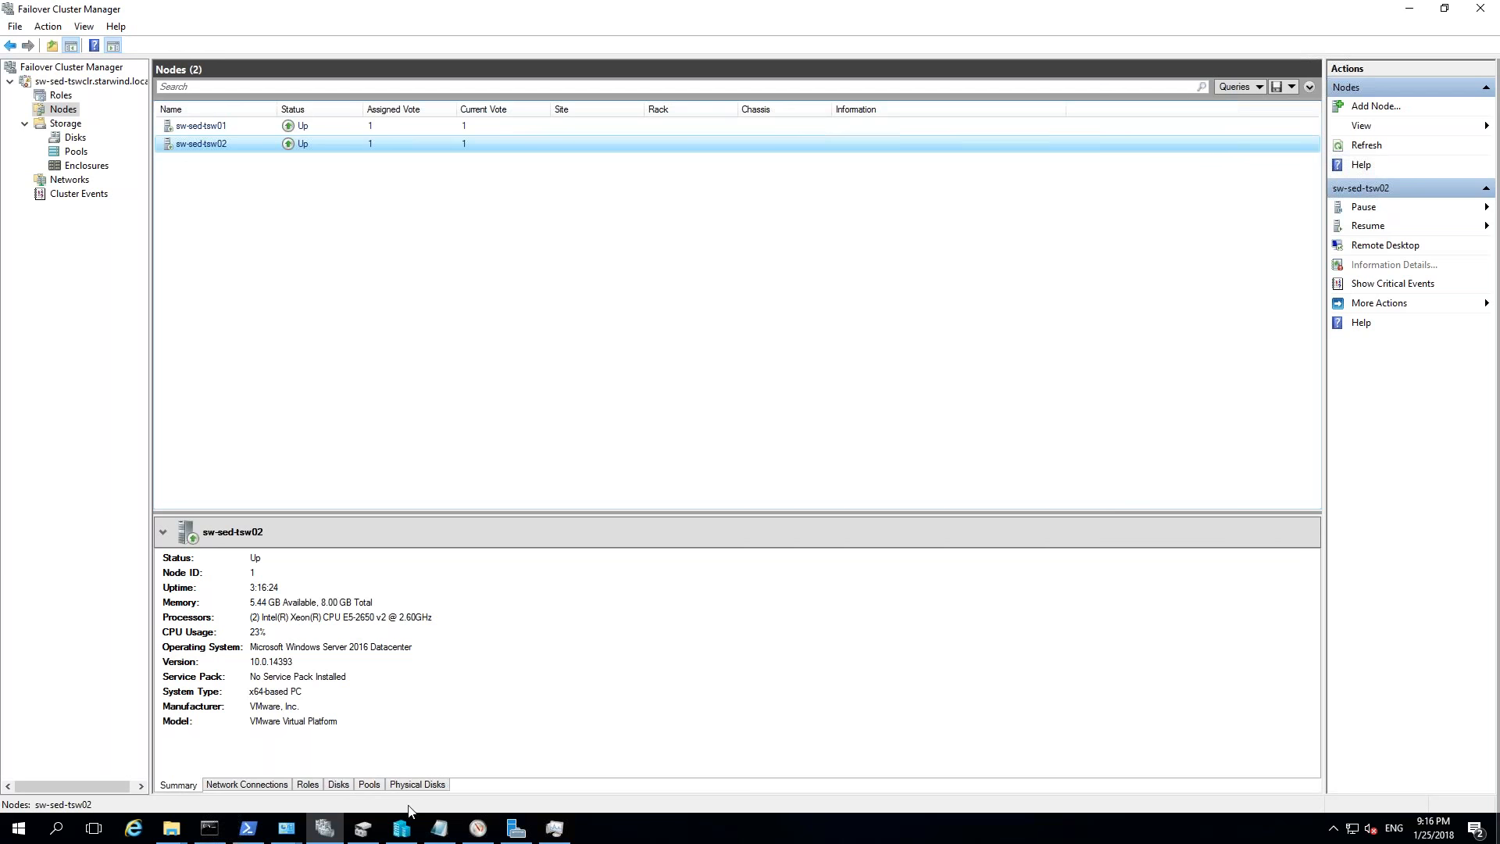
# - Switch to Server Manager, select the last 50 GB SSD among the pool's physical disks and refresh the storage data
pyautogui.click(519, 829)
pyautogui.click(1016, 534)
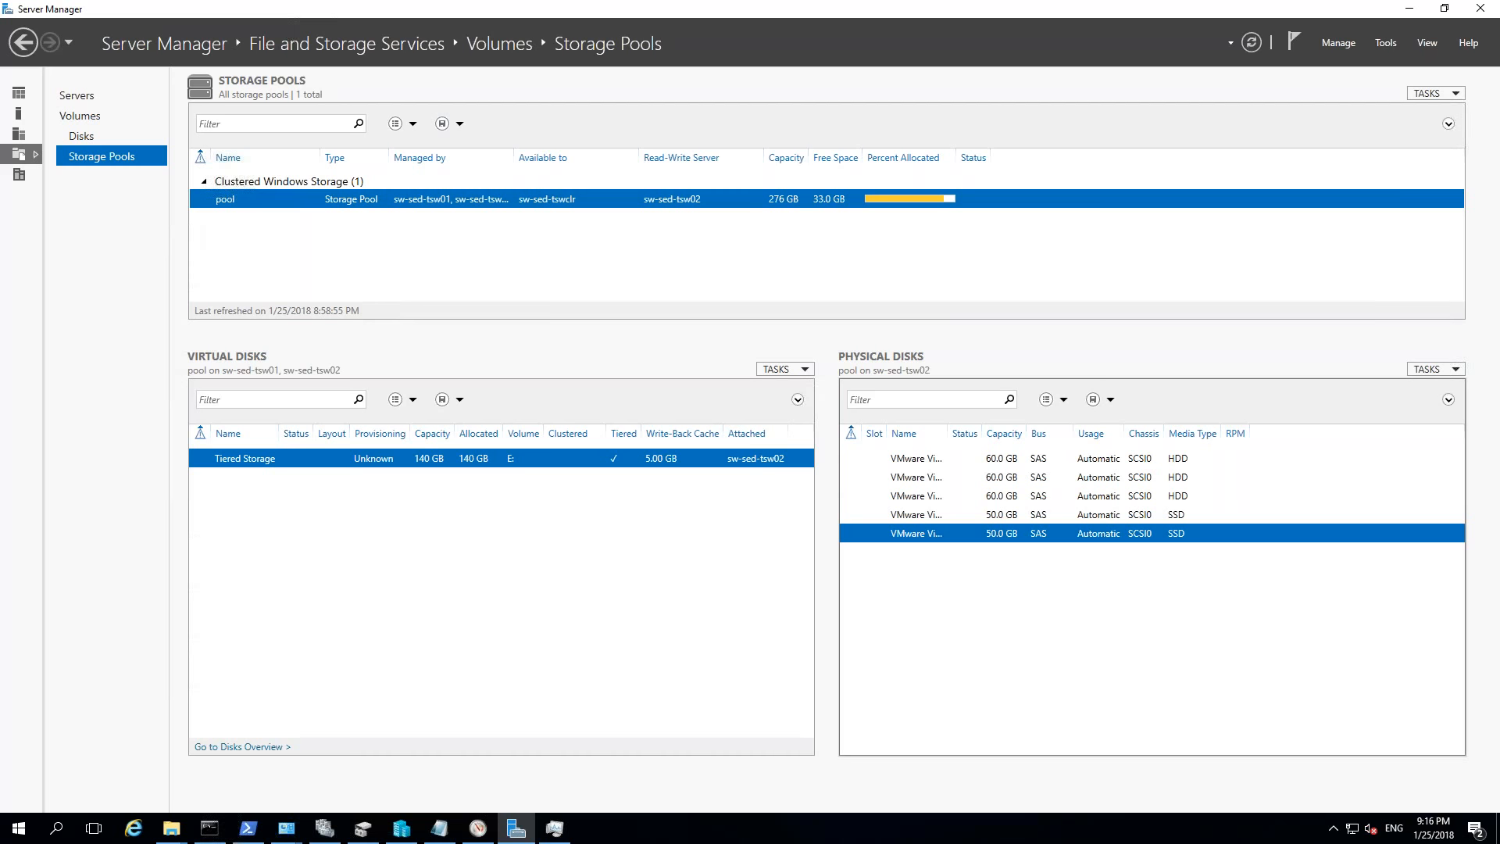
pyautogui.moveTo(912, 3)
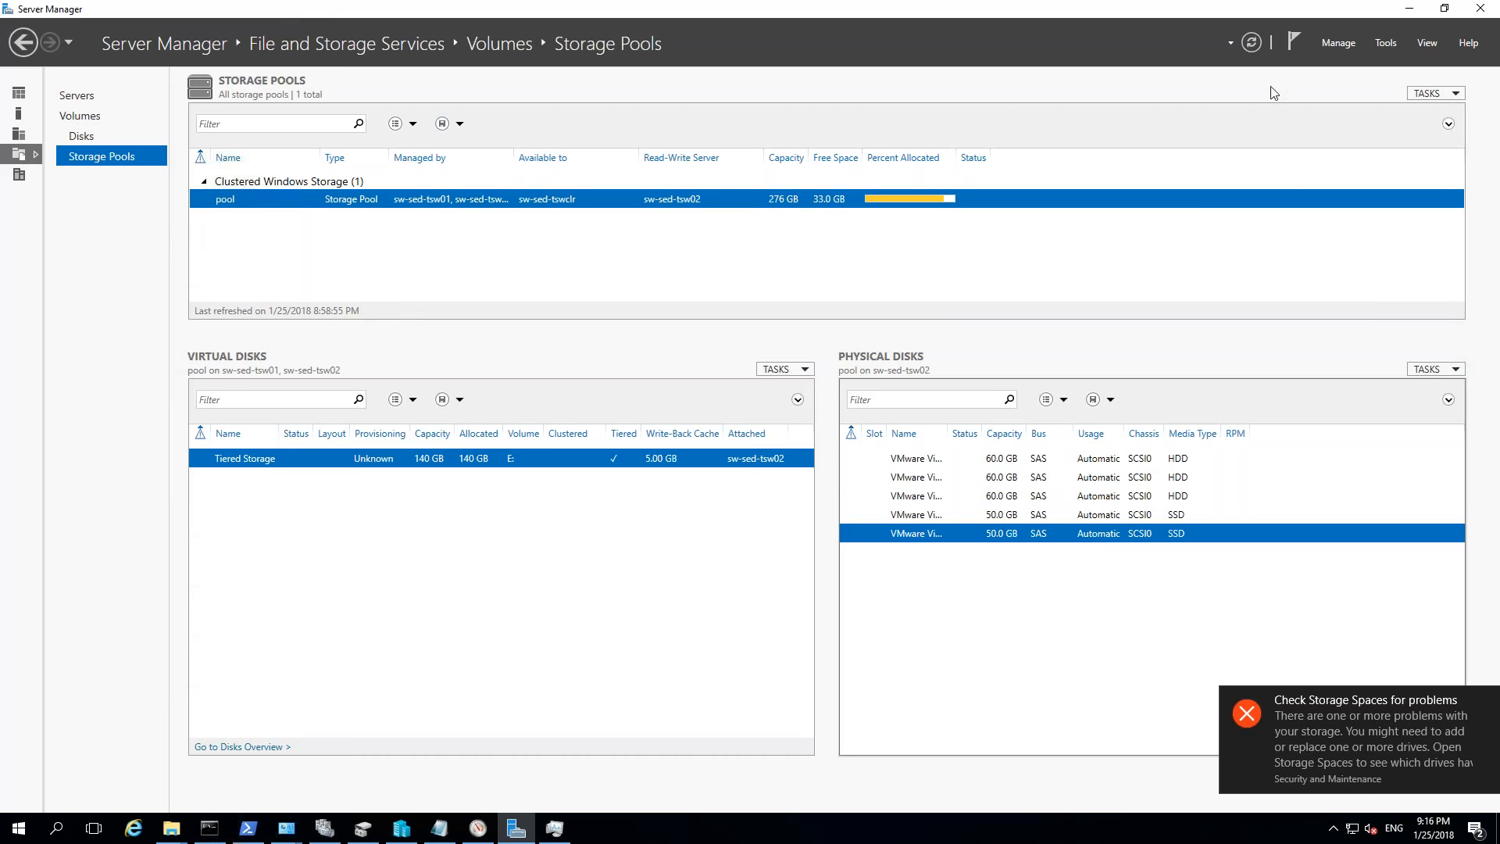
pyautogui.click(1253, 49)
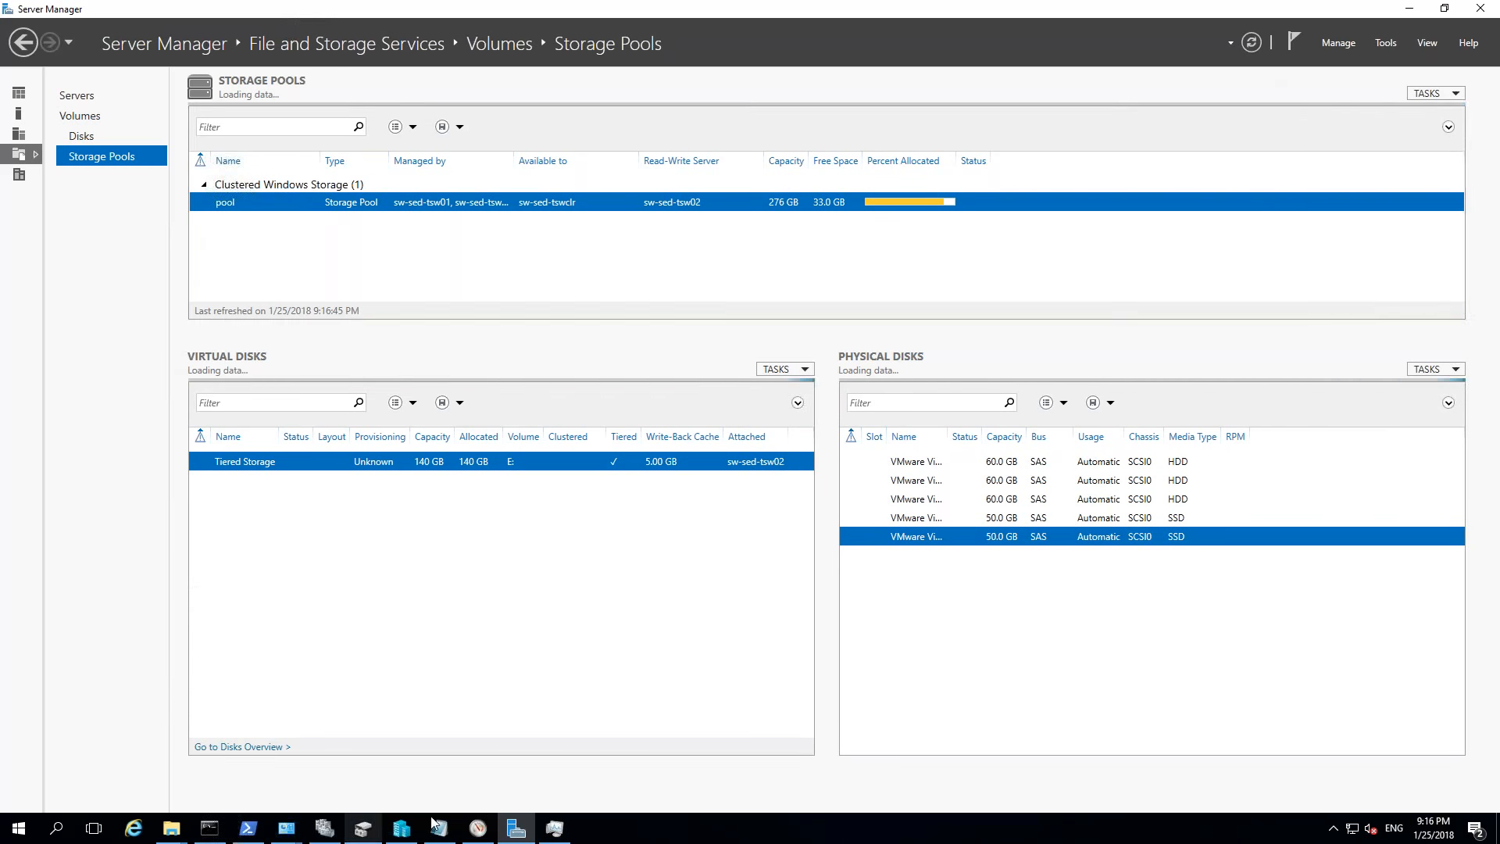
# - Rerun Get-VirtualDisk in the already open PowerShell window and close that window
pyautogui.click(240, 834)
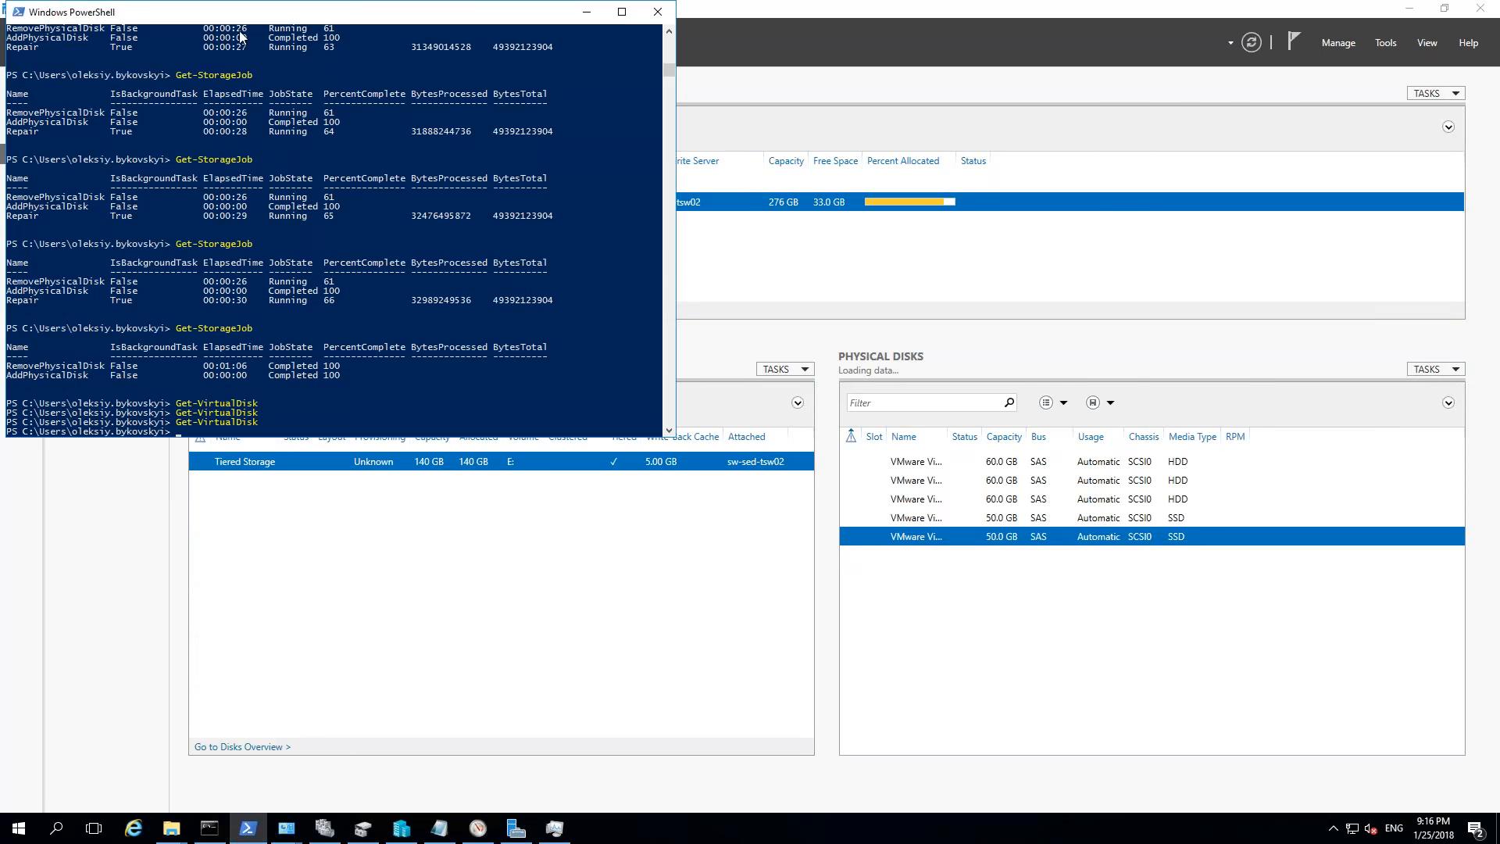
pyautogui.press('Up')
pyautogui.press('Return')
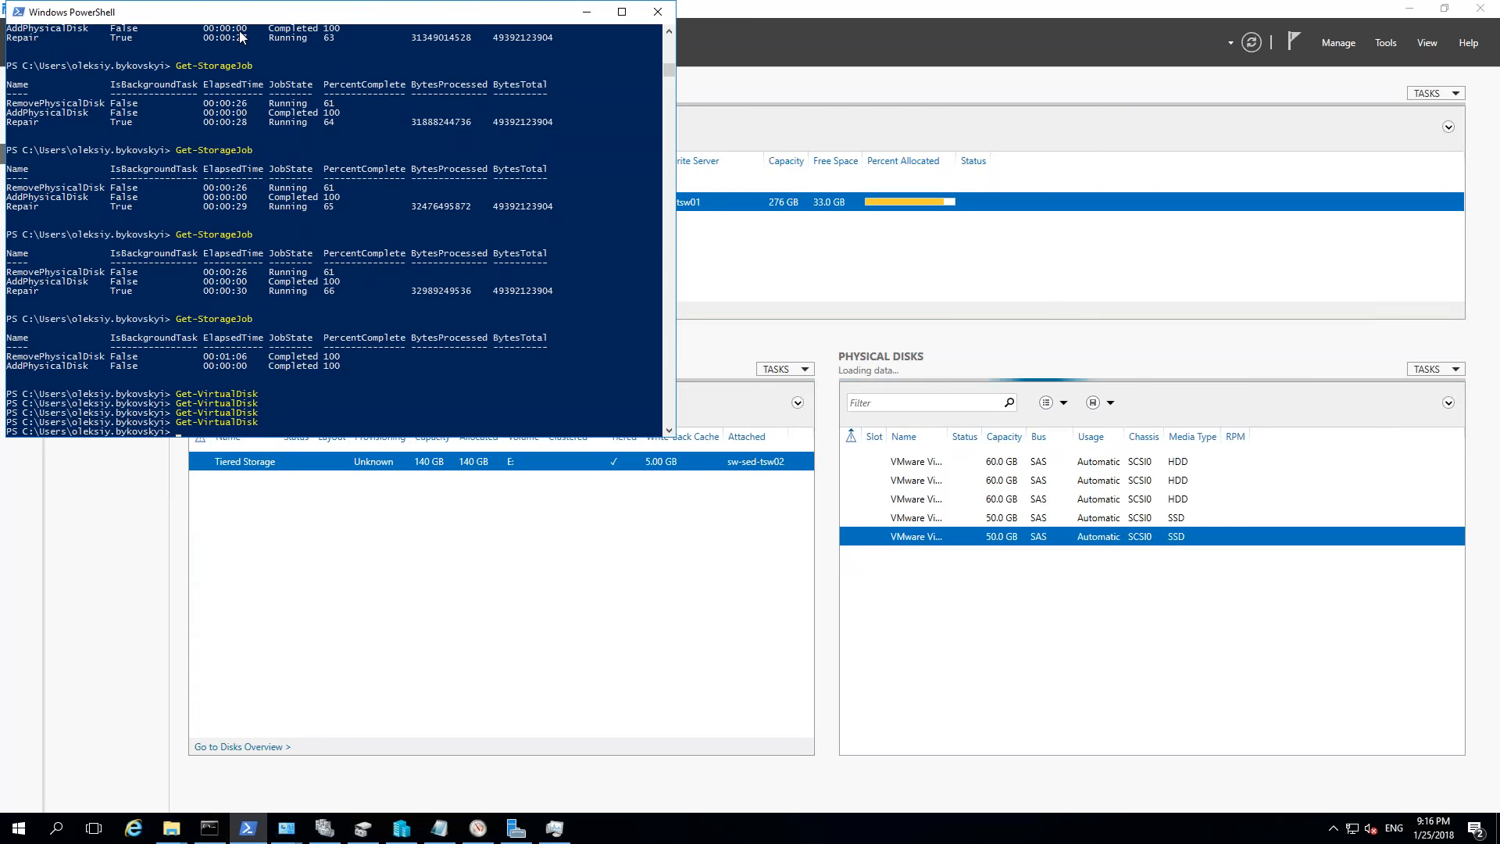
pyautogui.click(658, 12)
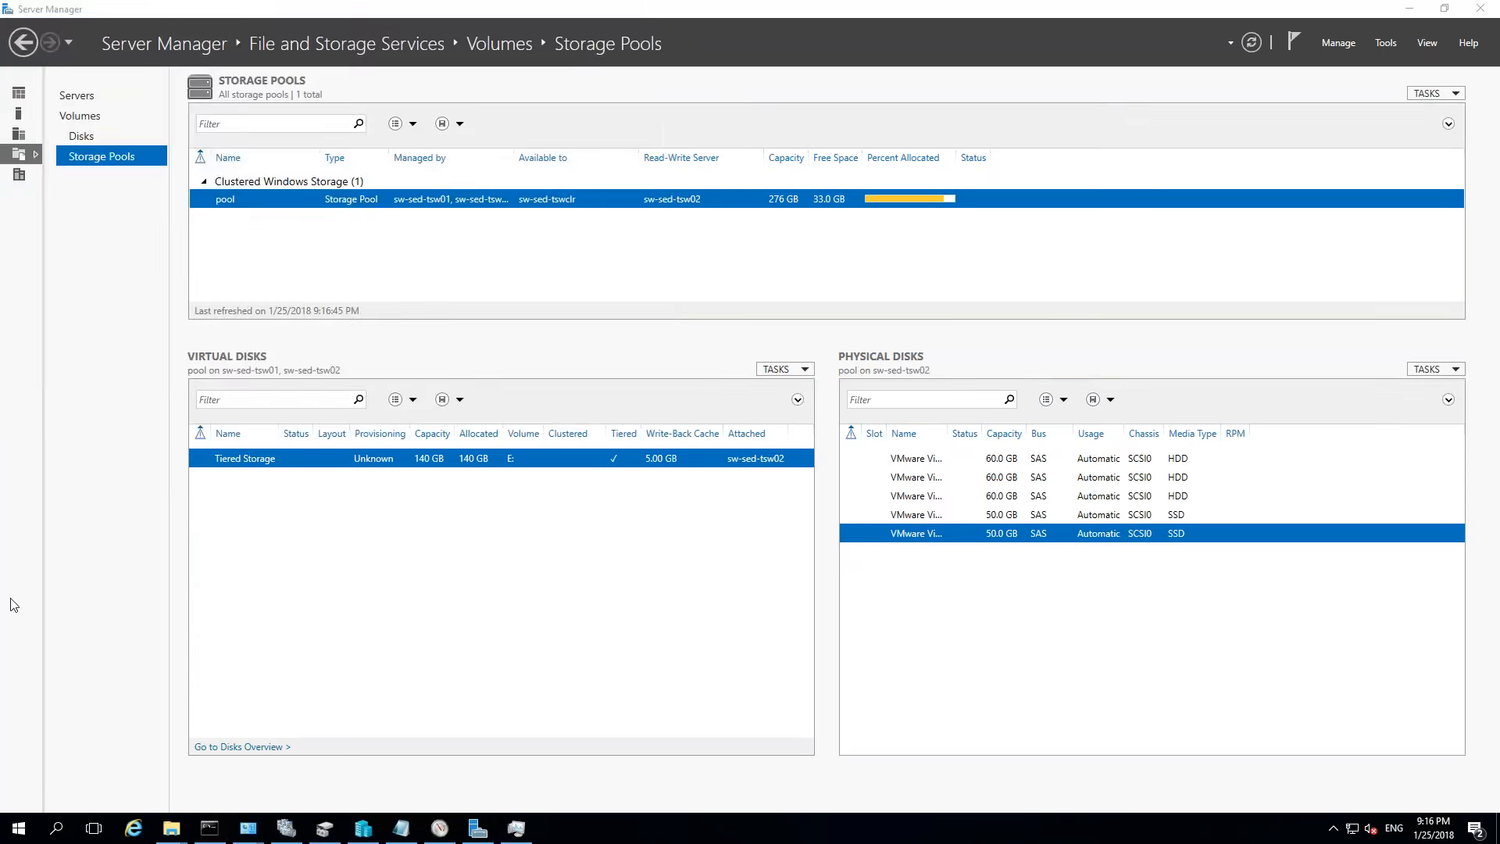
# - Open a new PowerShell window, place it over the physical disks list and run Get-VirtualDisk
pyautogui.rightClick(17, 828)
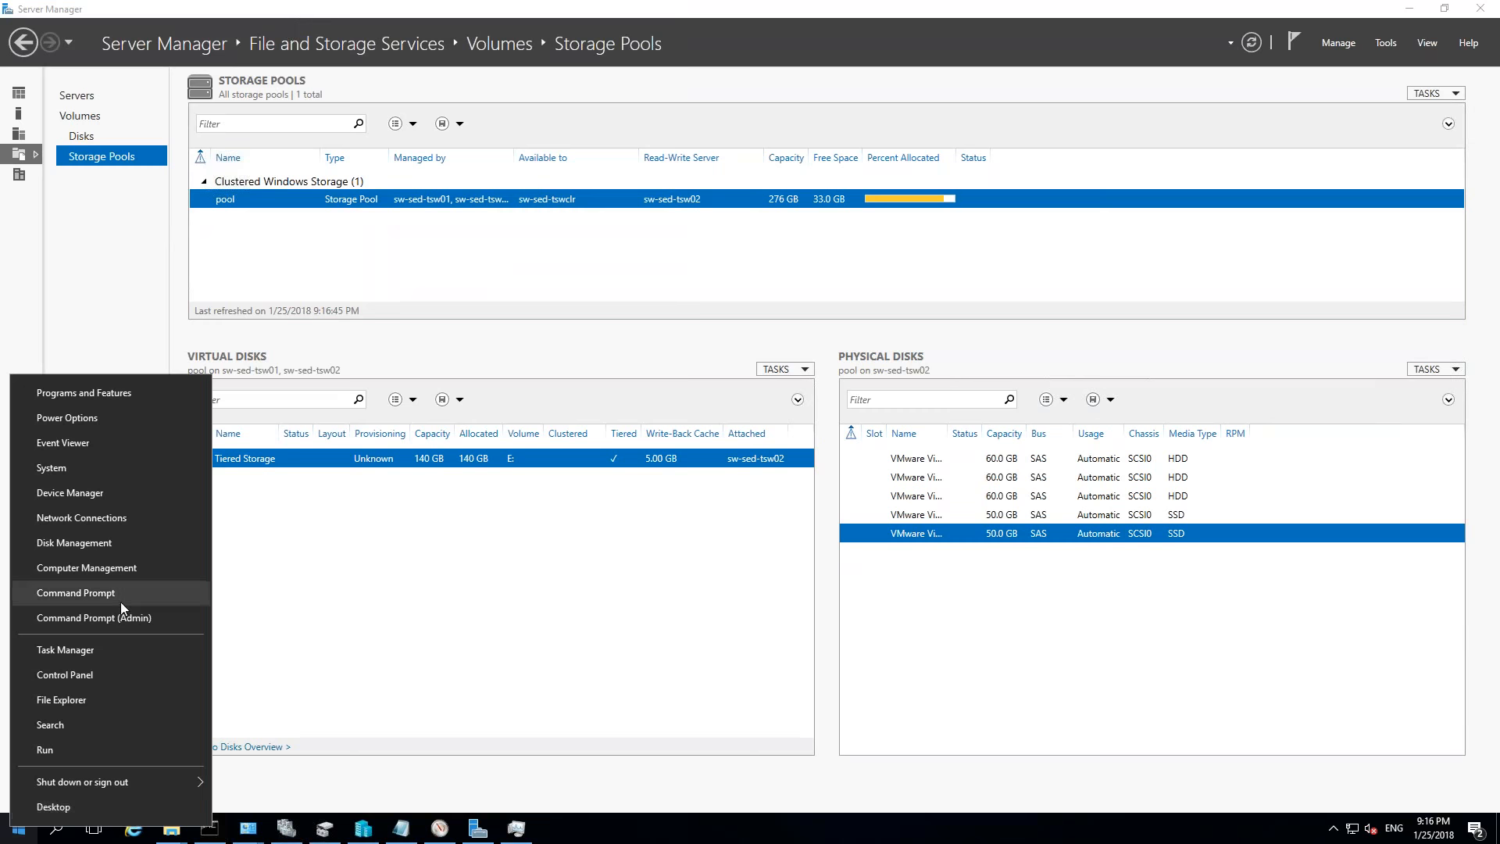
pyautogui.click(3, 830)
pyautogui.click(381, 402)
pyautogui.moveTo(146, 13); pyautogui.dragTo(955, 163)
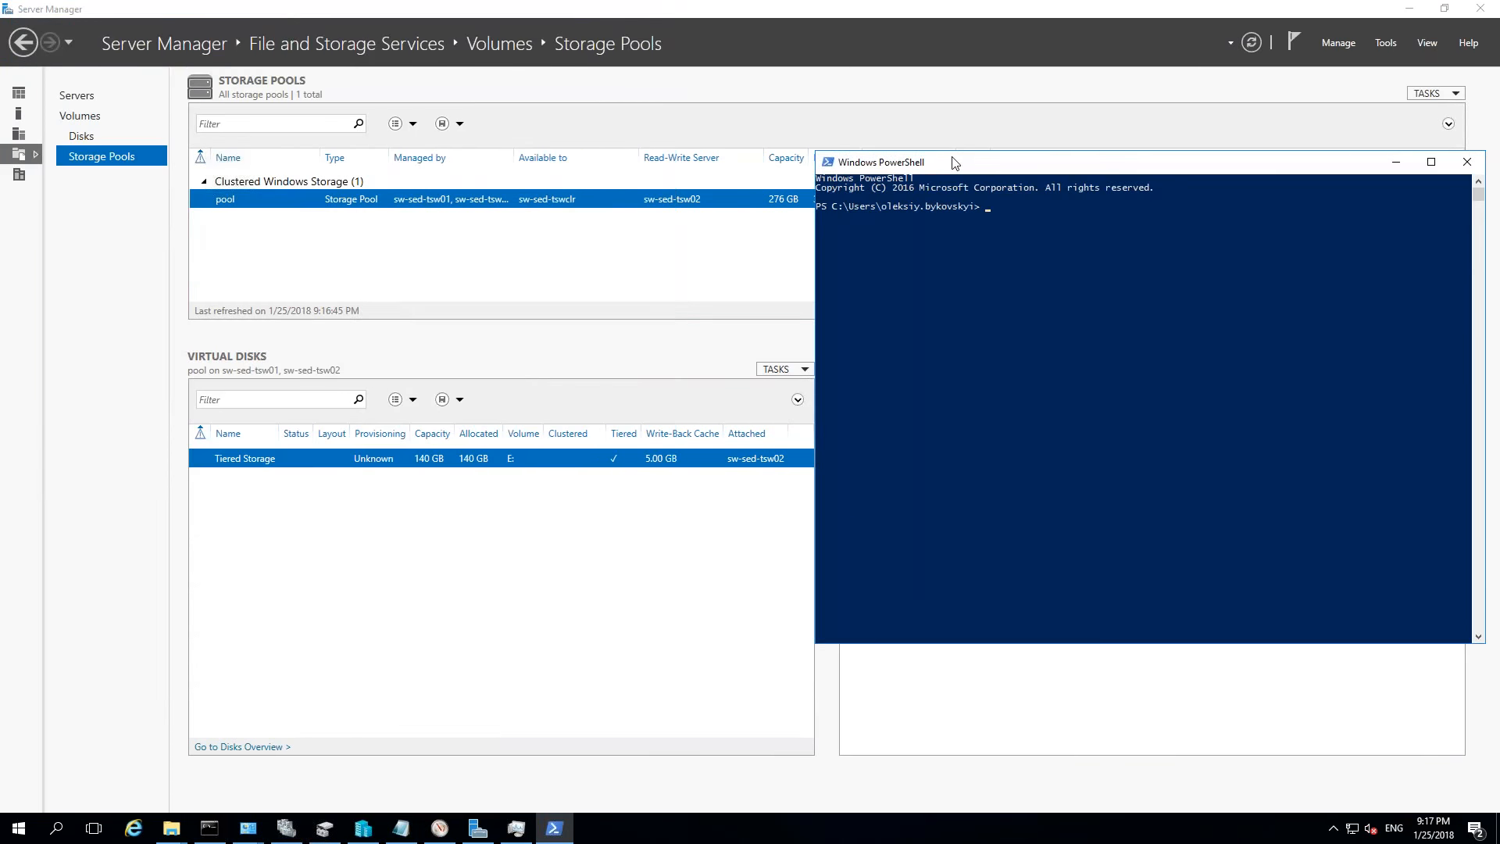
pyautogui.write('Get-VirtualDisk')
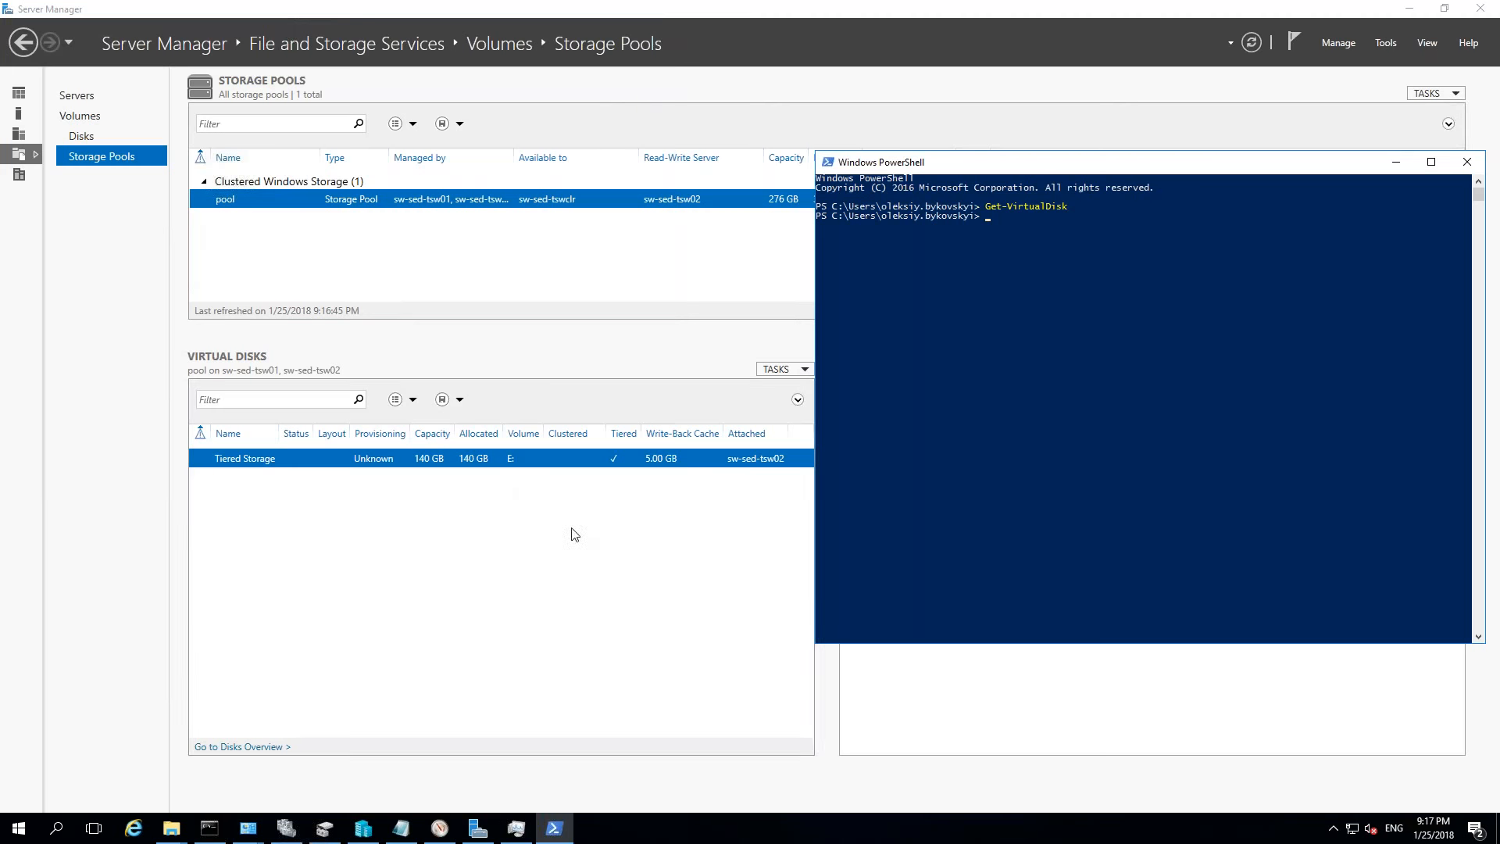
# - Close Server Manager, relaunch it and return to the Storage Pools page of File and Storage Services
pyautogui.click(1234, 647)
pyautogui.click(1492, 7)
pyautogui.press('super')
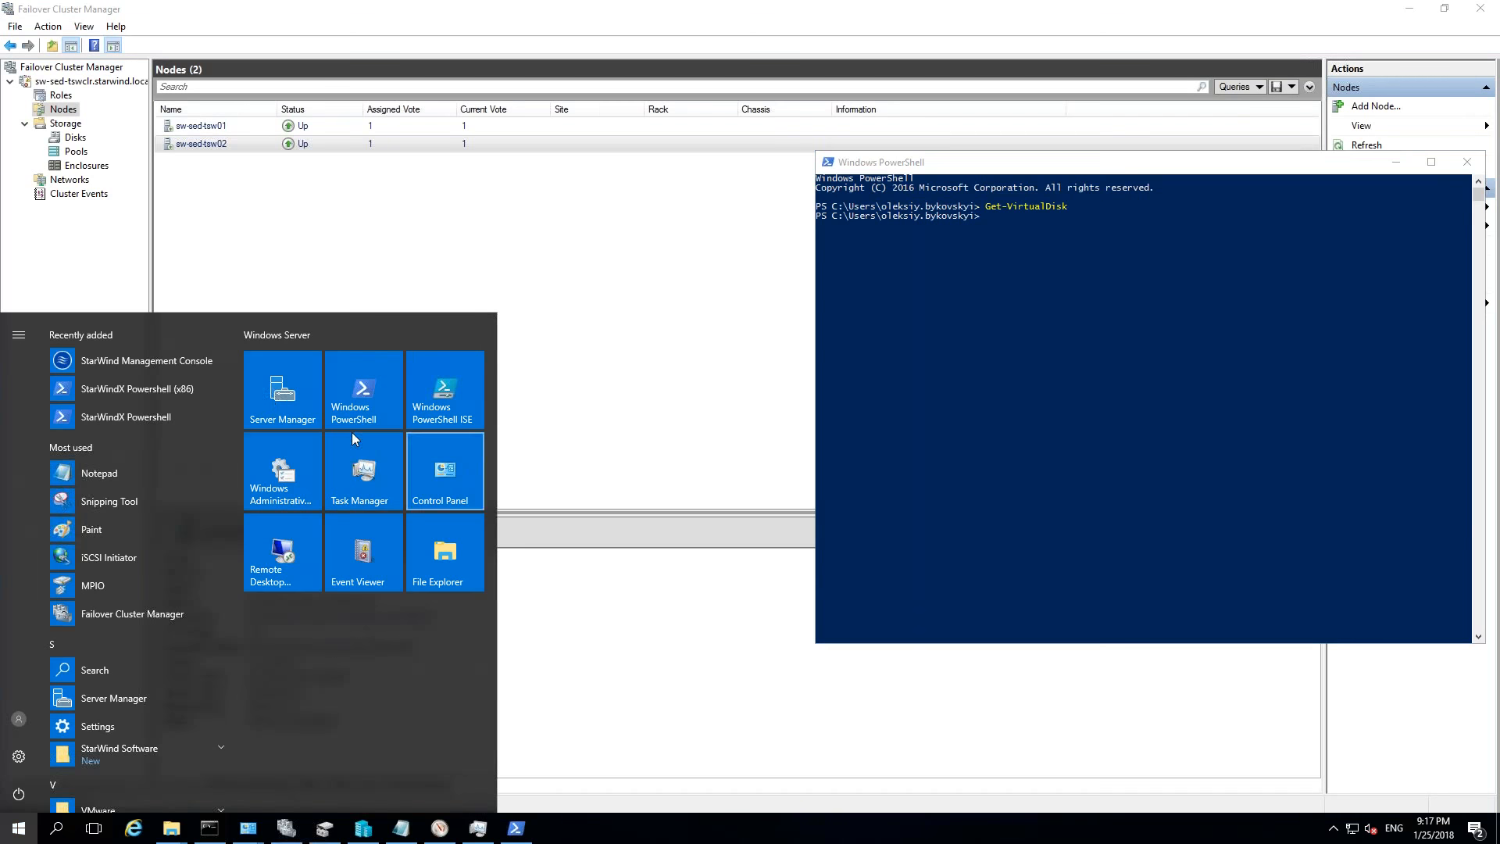
pyautogui.click(282, 391)
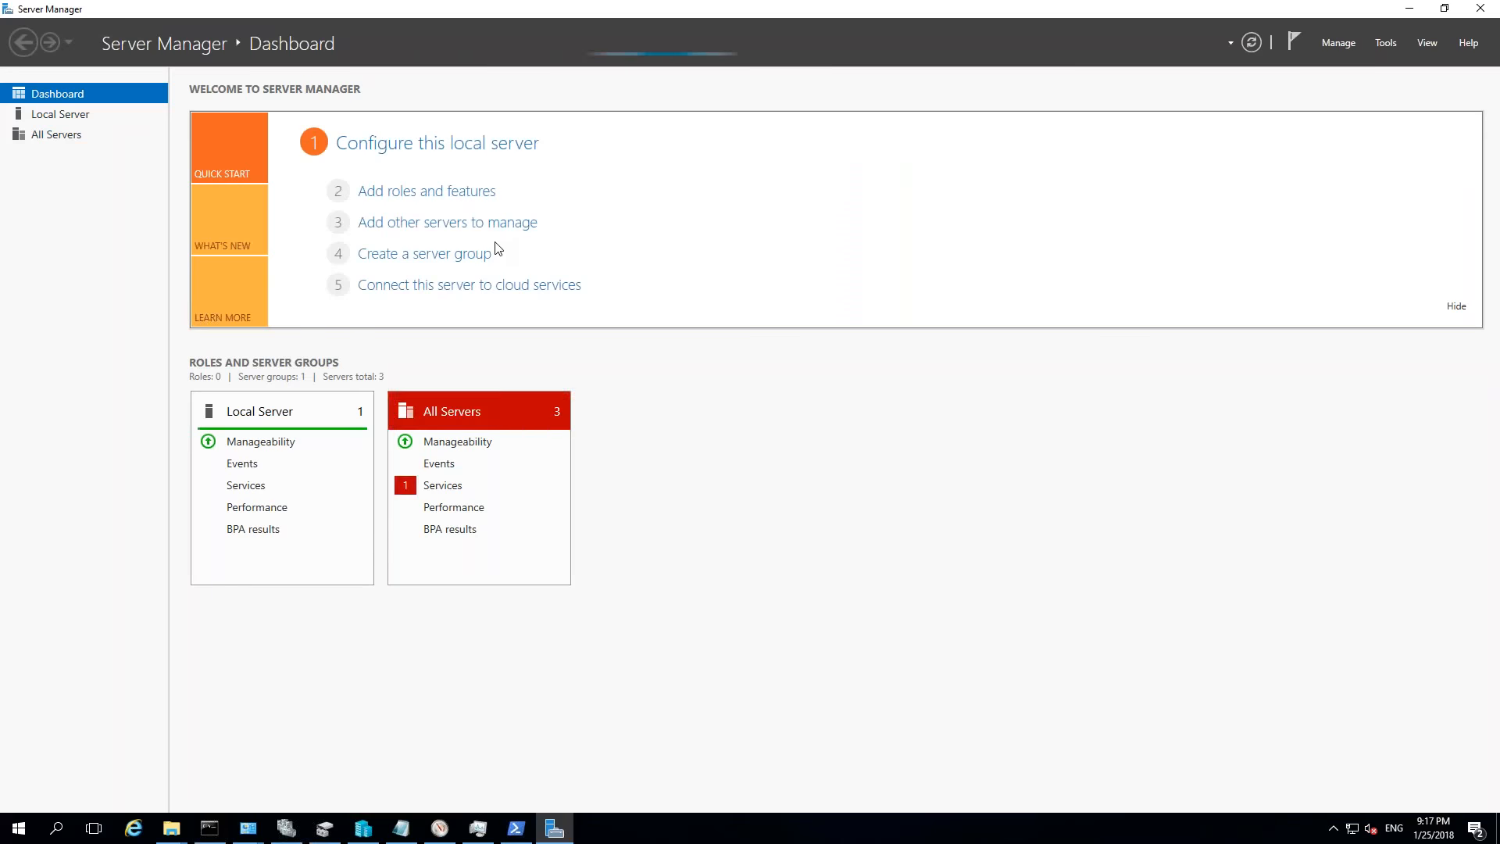
pyautogui.click(58, 158)
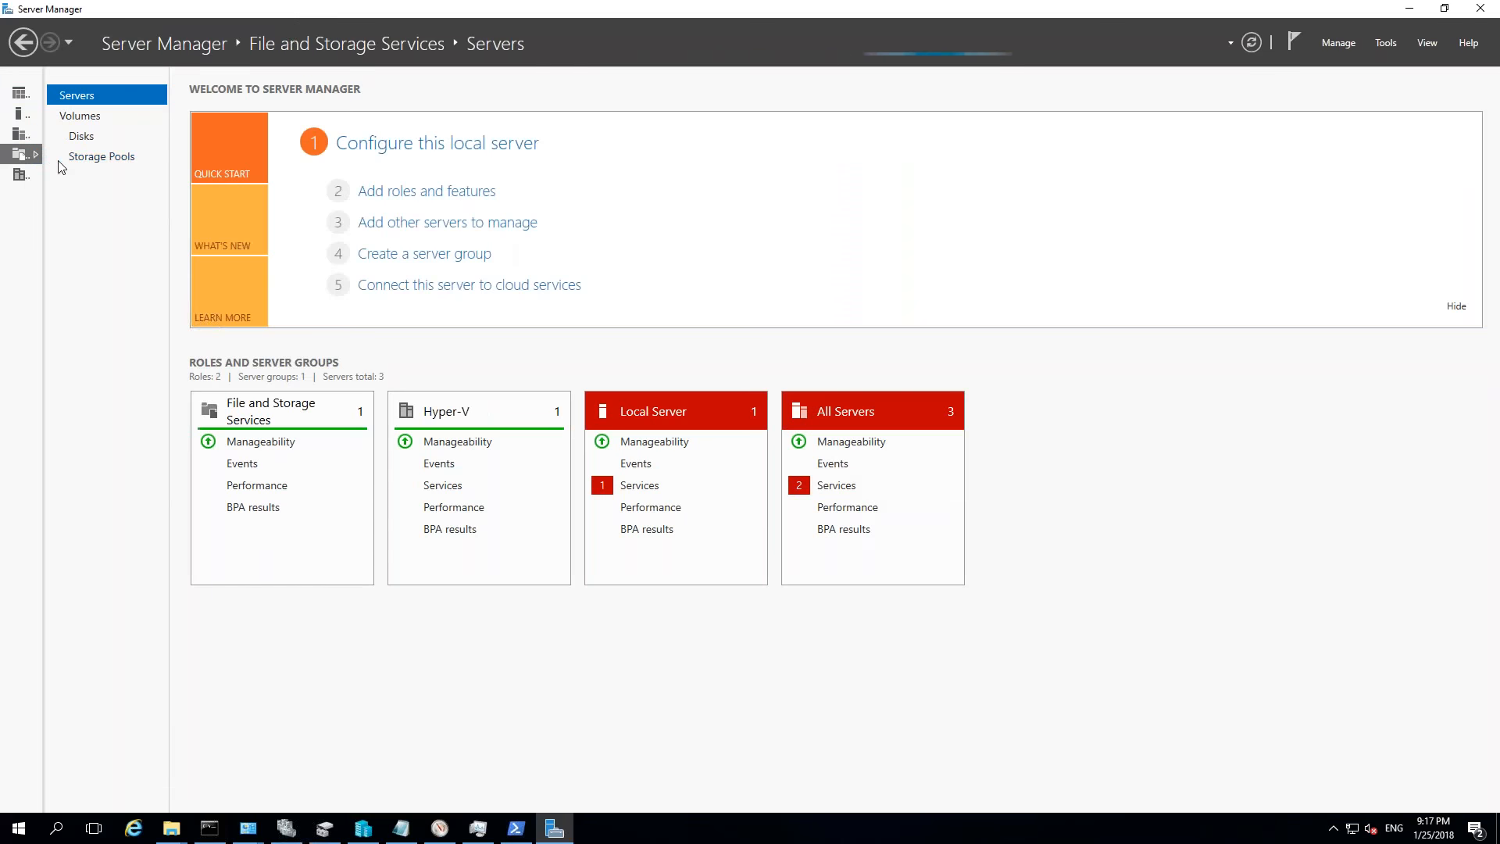
pyautogui.click(84, 161)
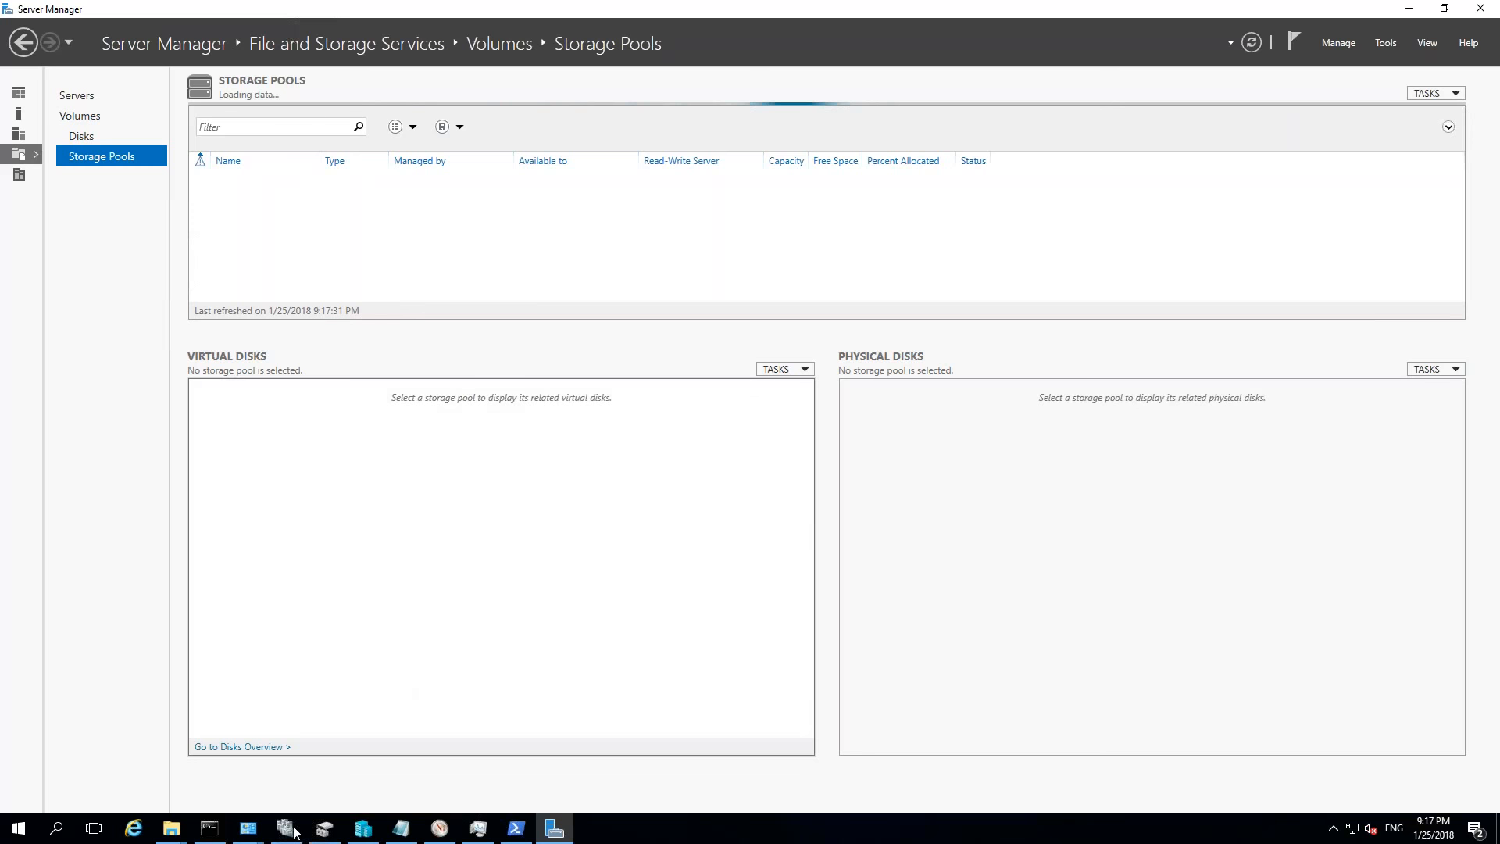
# - Check the Witness target and its HAImage1 device in StarWind Management Console, and minimize the console
pyautogui.click(1333, 830)
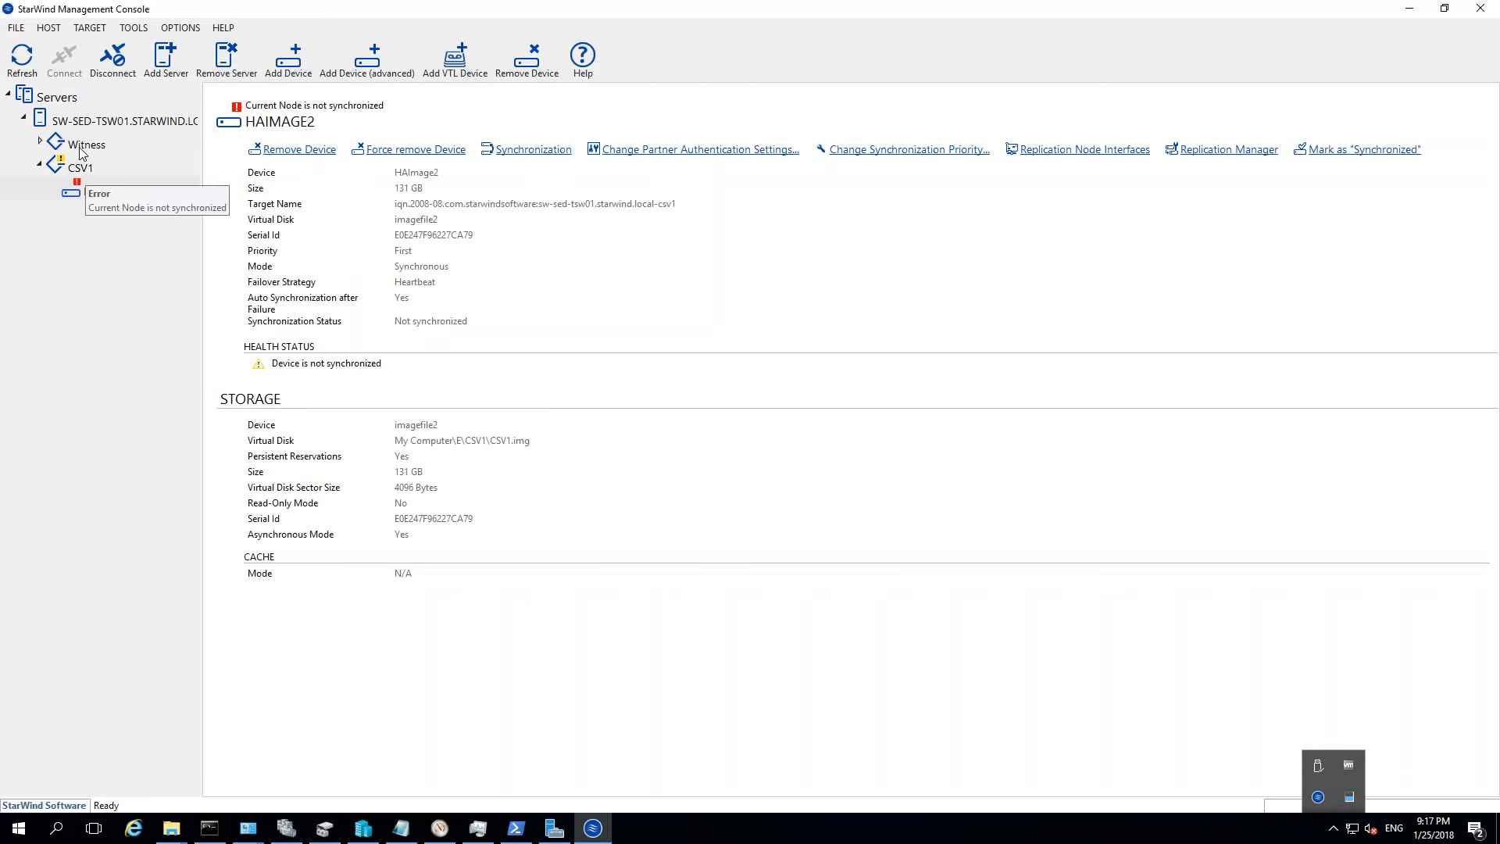
pyautogui.click(85, 149)
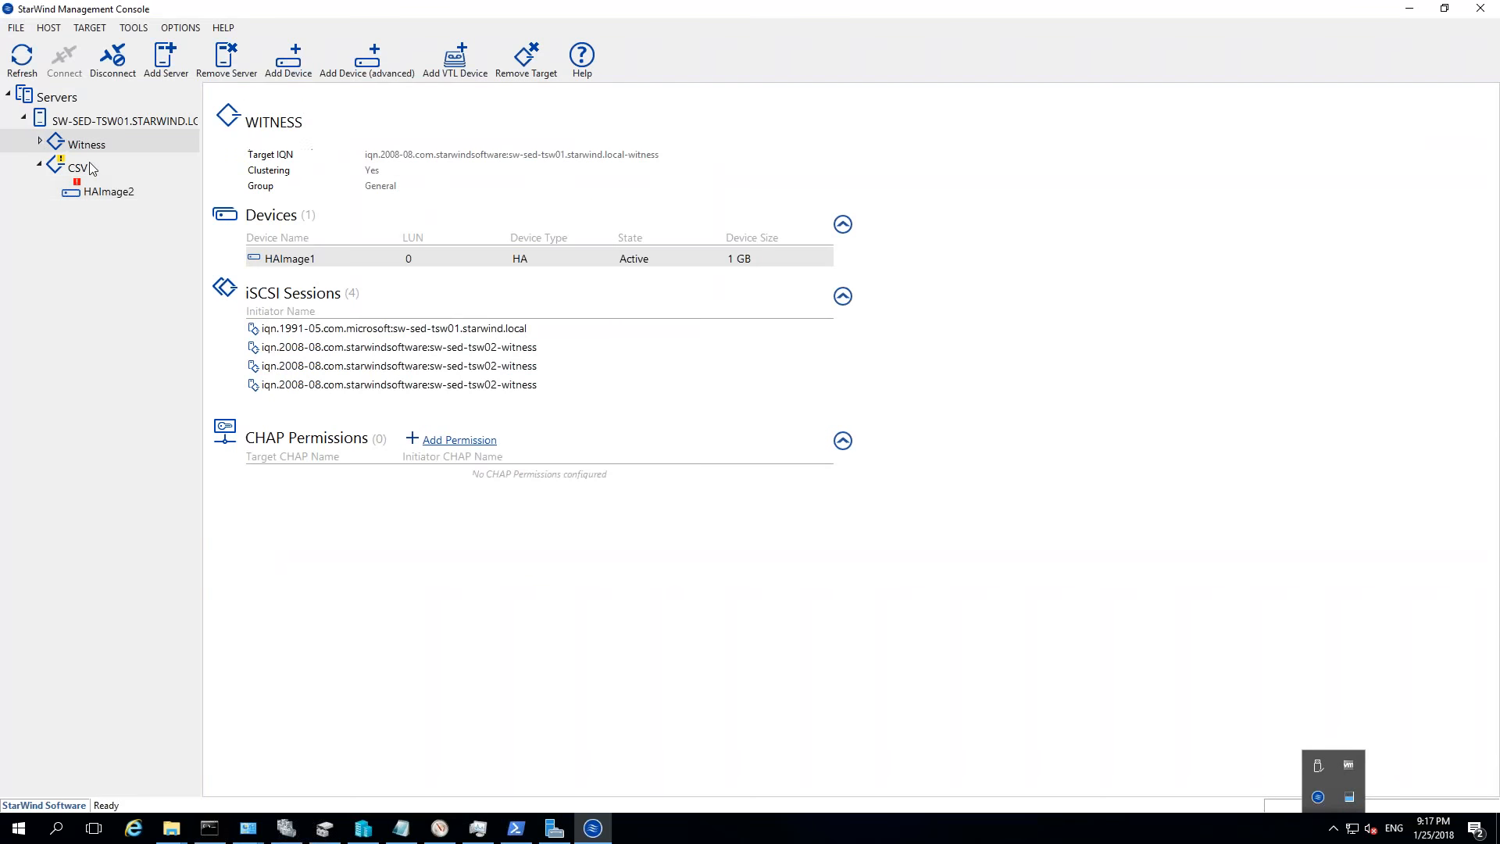
pyautogui.click(39, 140)
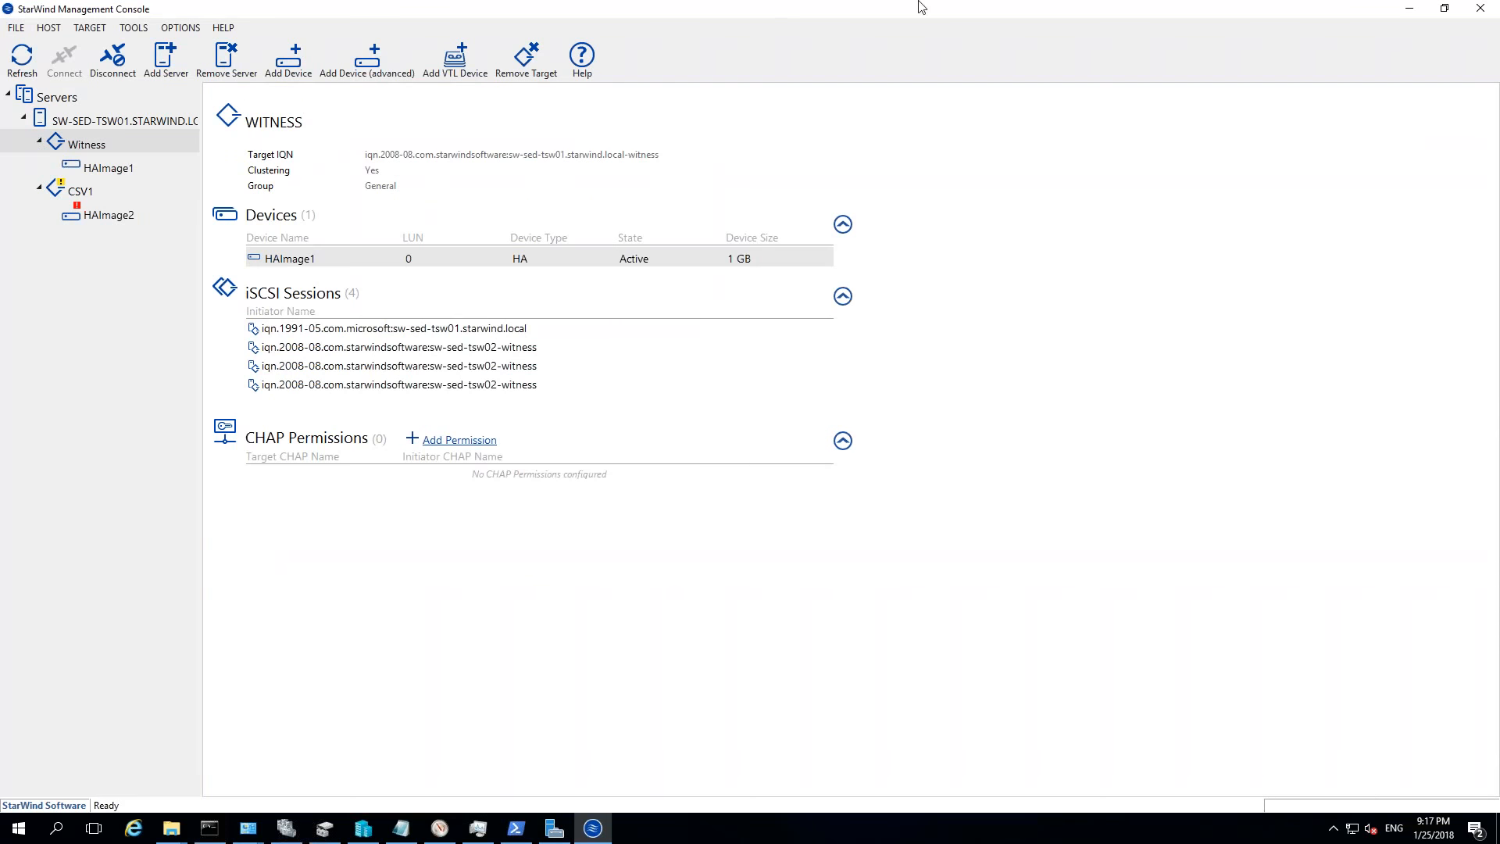
pyautogui.click(117, 170)
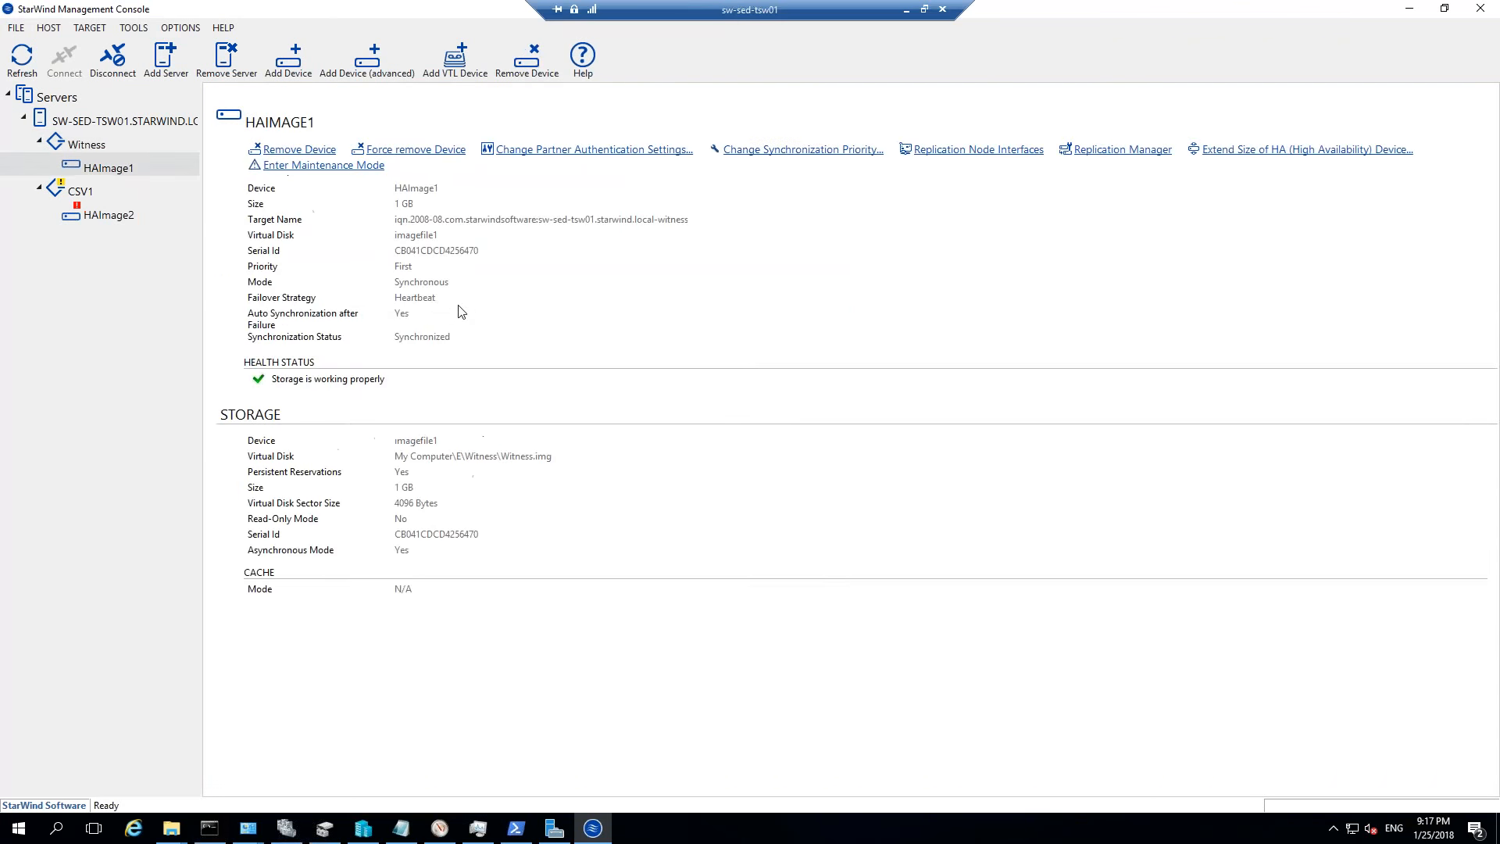
pyautogui.click(1409, 7)
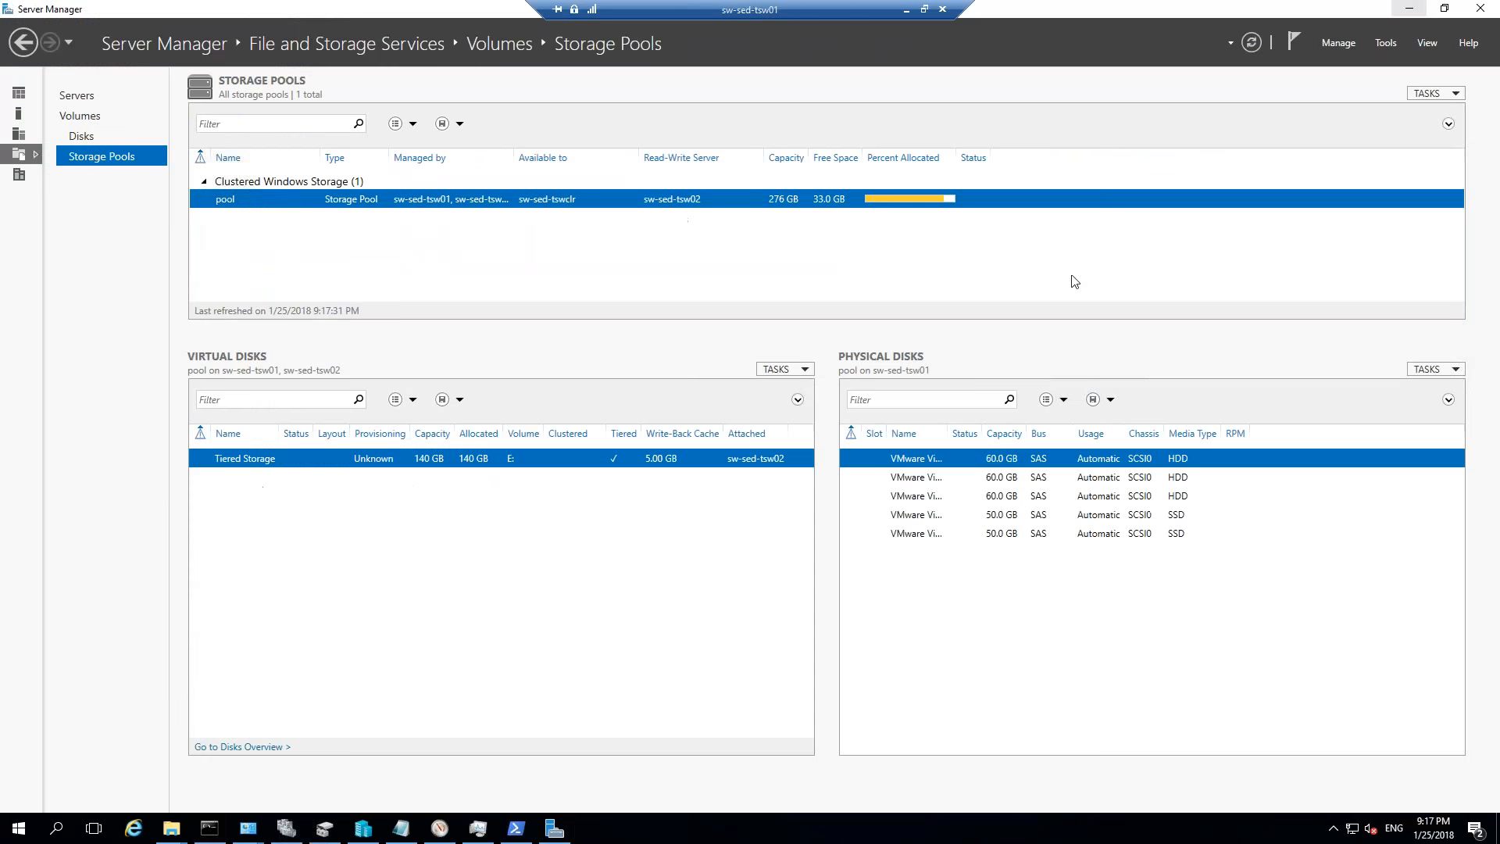
# - Inspect the pool's last SSD and the Tiered Storage virtual disk, and collapse and re-expand the Clustered Windows Storage group
pyautogui.click(949, 533)
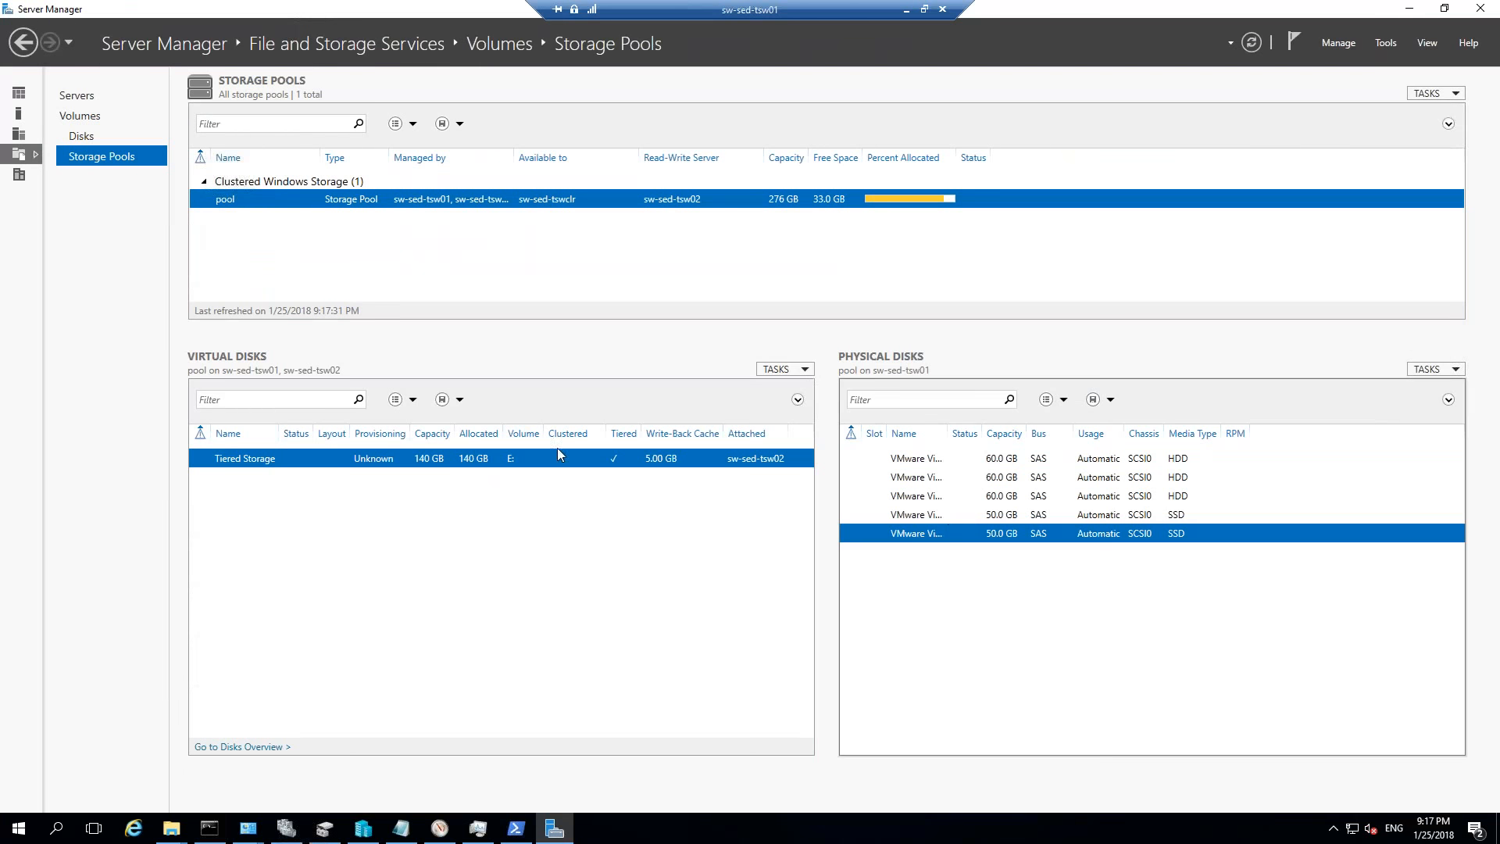
pyautogui.rightClick(493, 458)
pyautogui.click(318, 534)
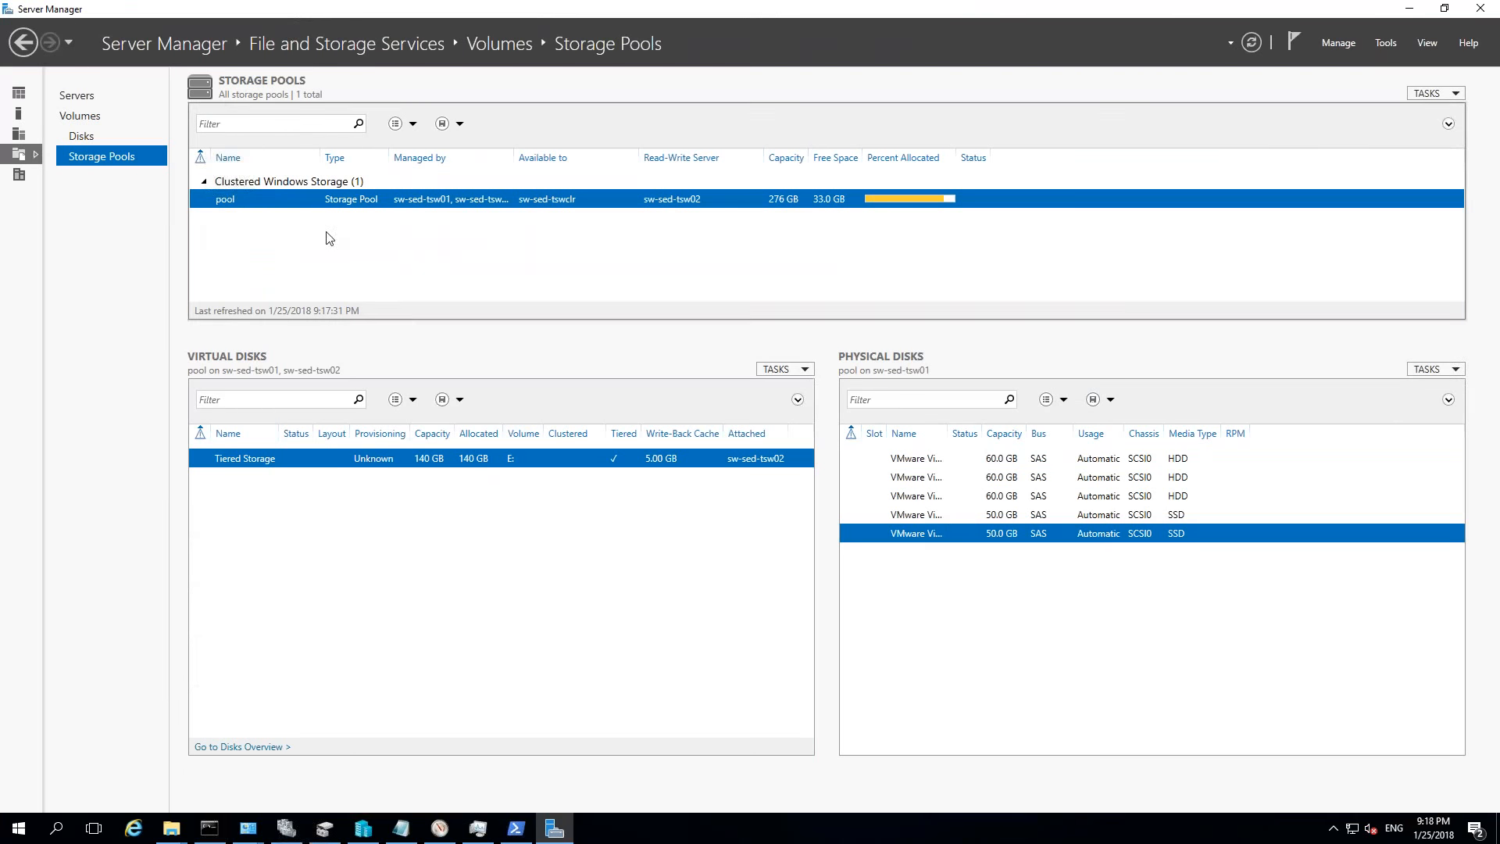
pyautogui.click(336, 181)
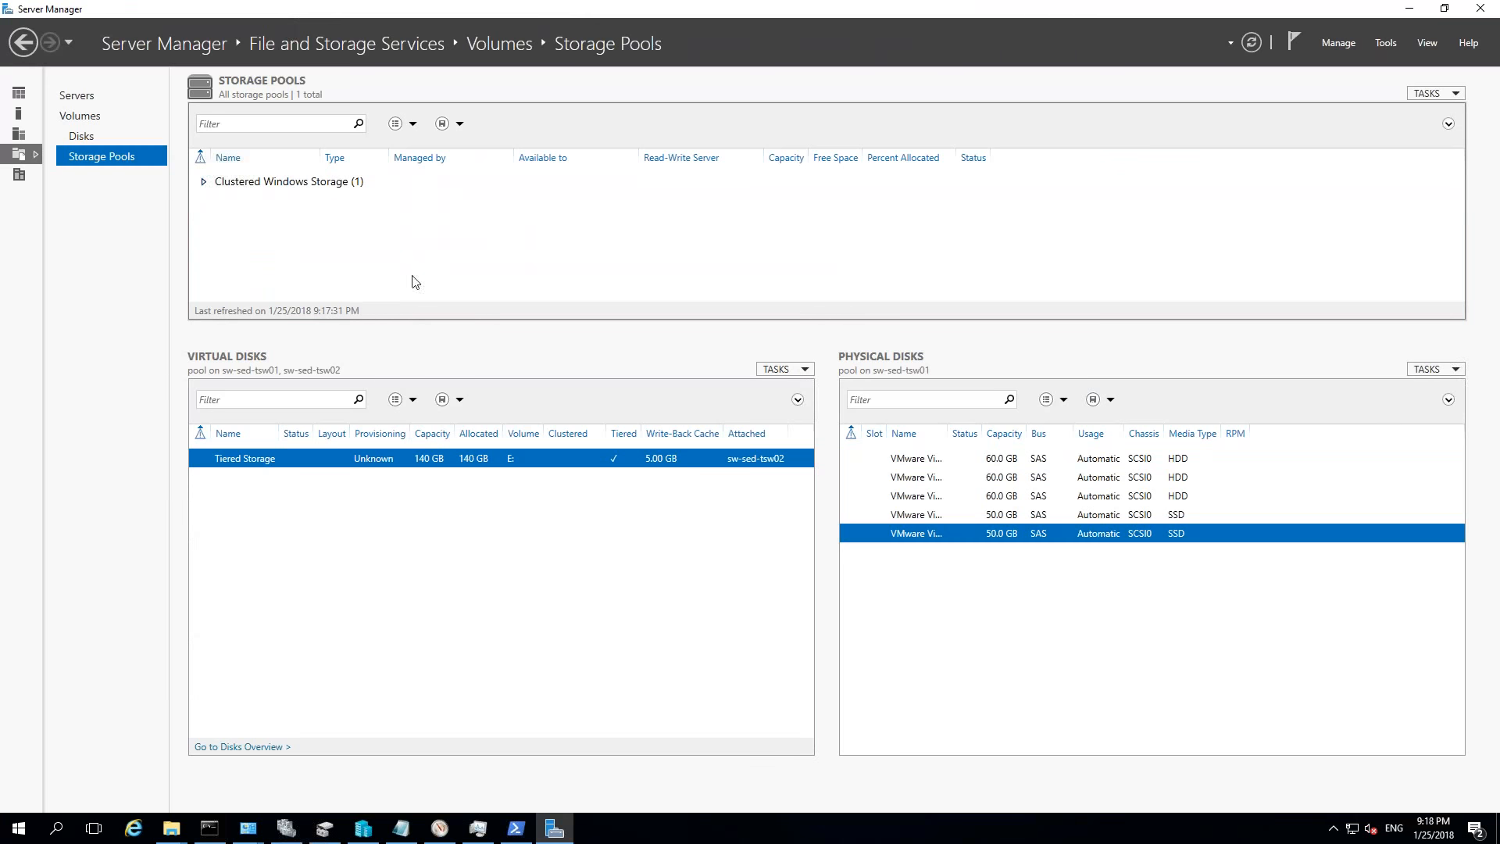
pyautogui.click(203, 181)
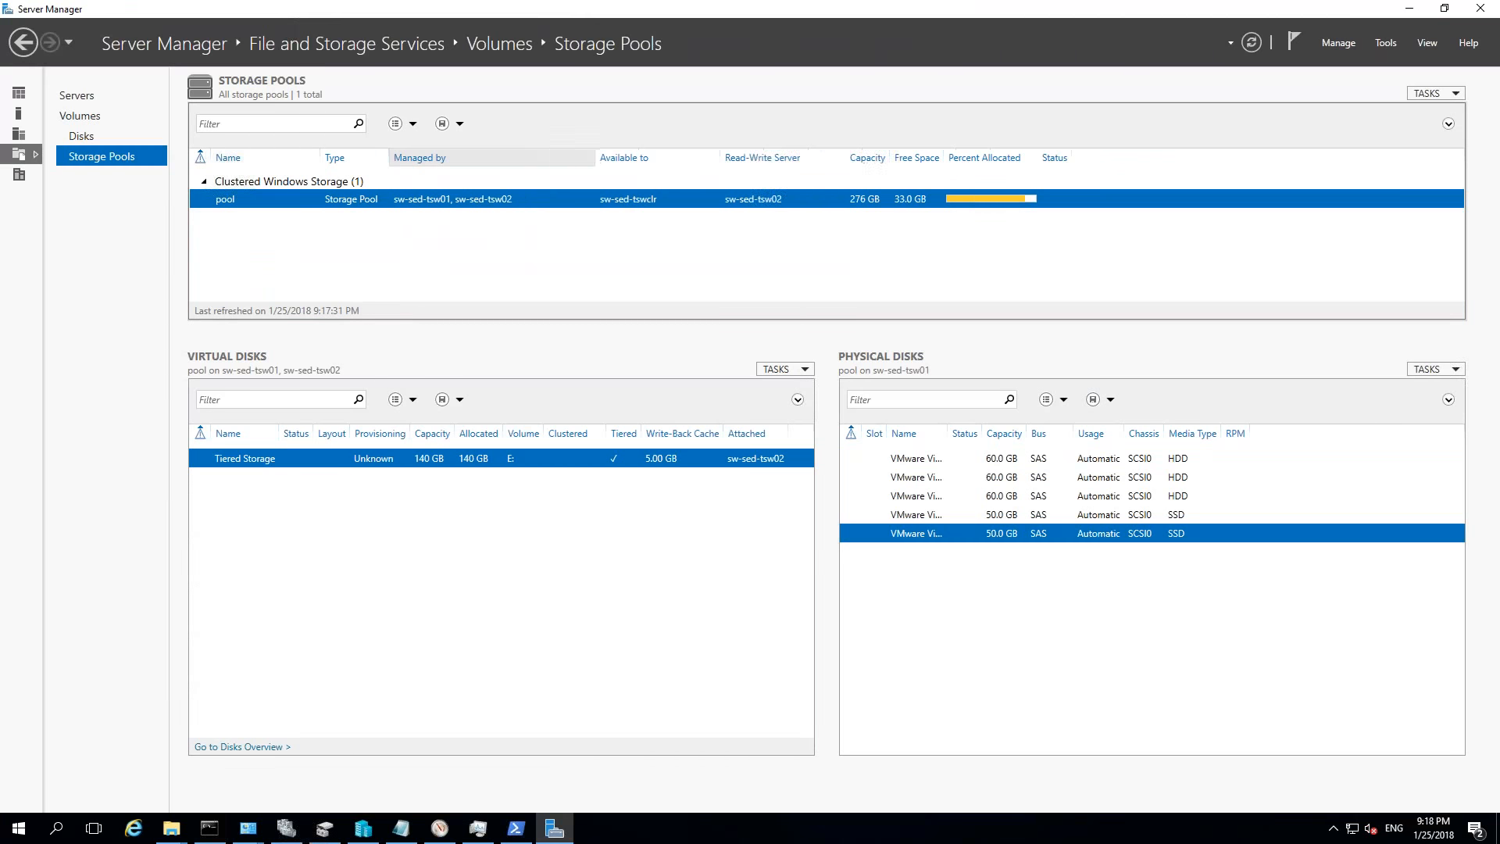
# - Switch to Failover Cluster Manager and check the cluster disks and the TestVM role
pyautogui.click(300, 828)
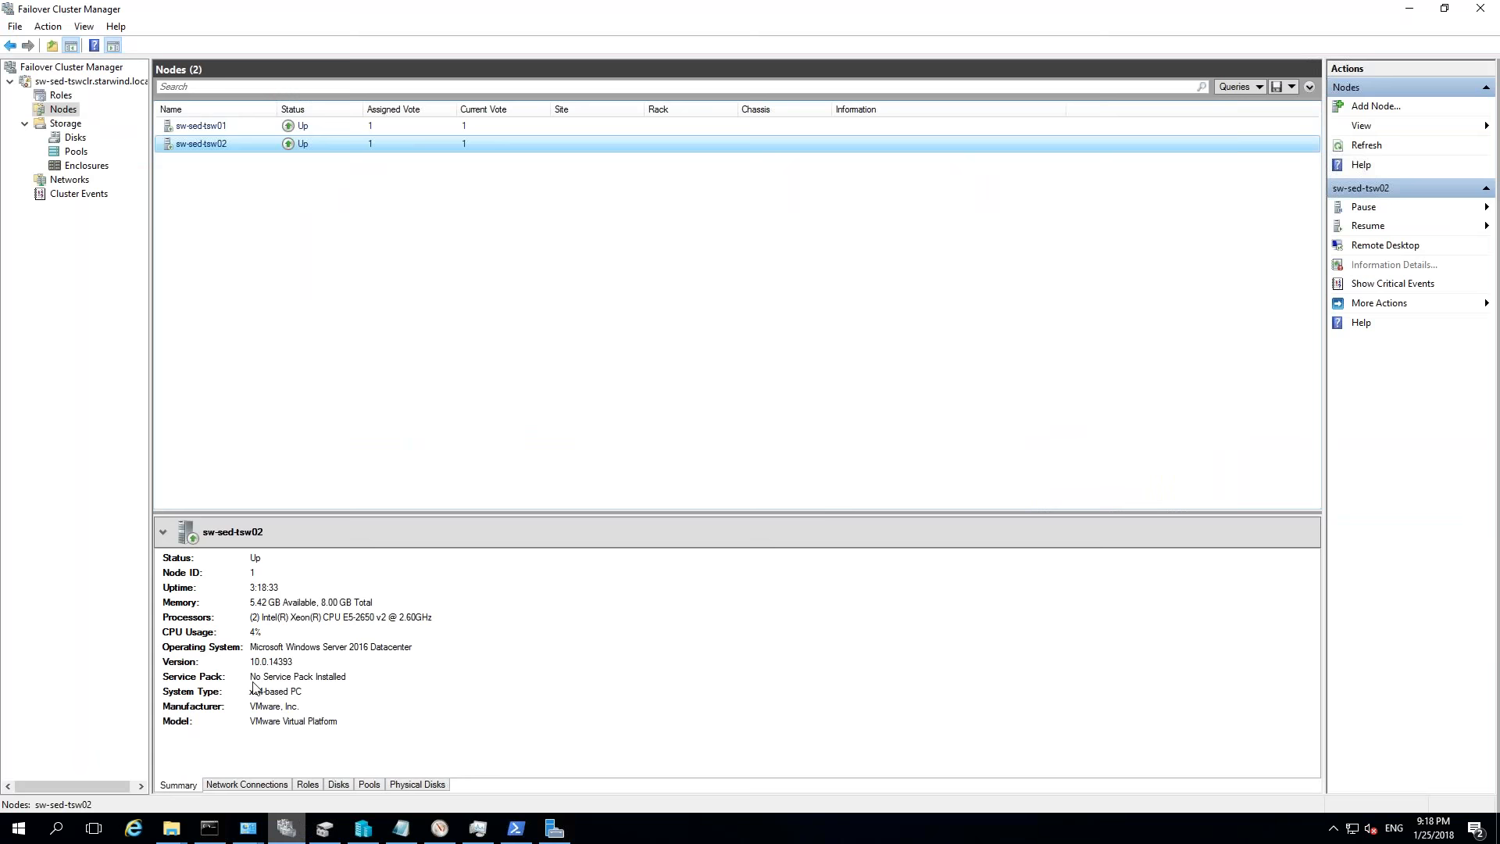
pyautogui.click(72, 138)
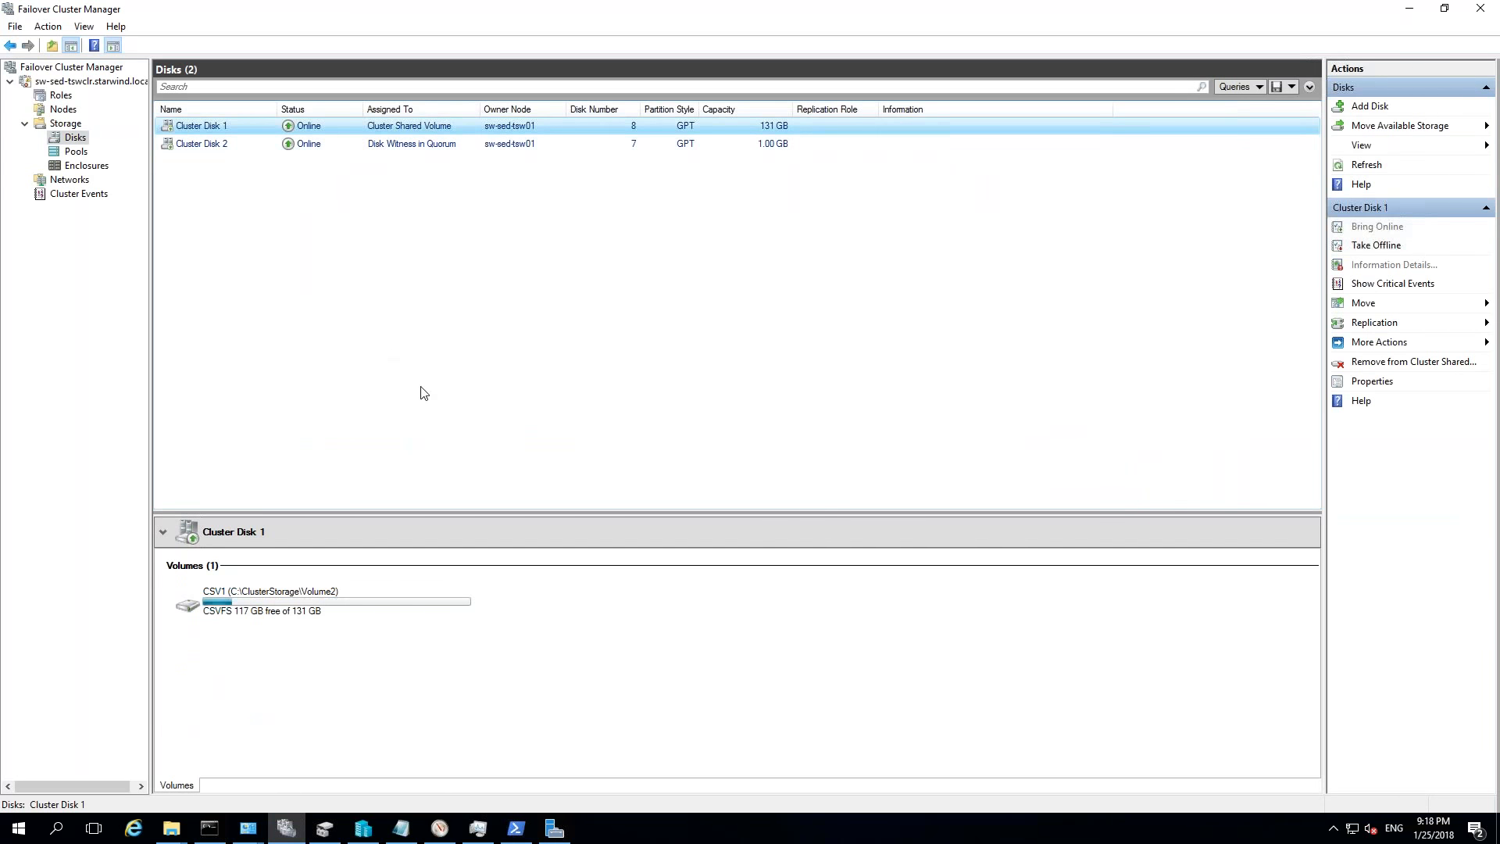
pyautogui.click(62, 96)
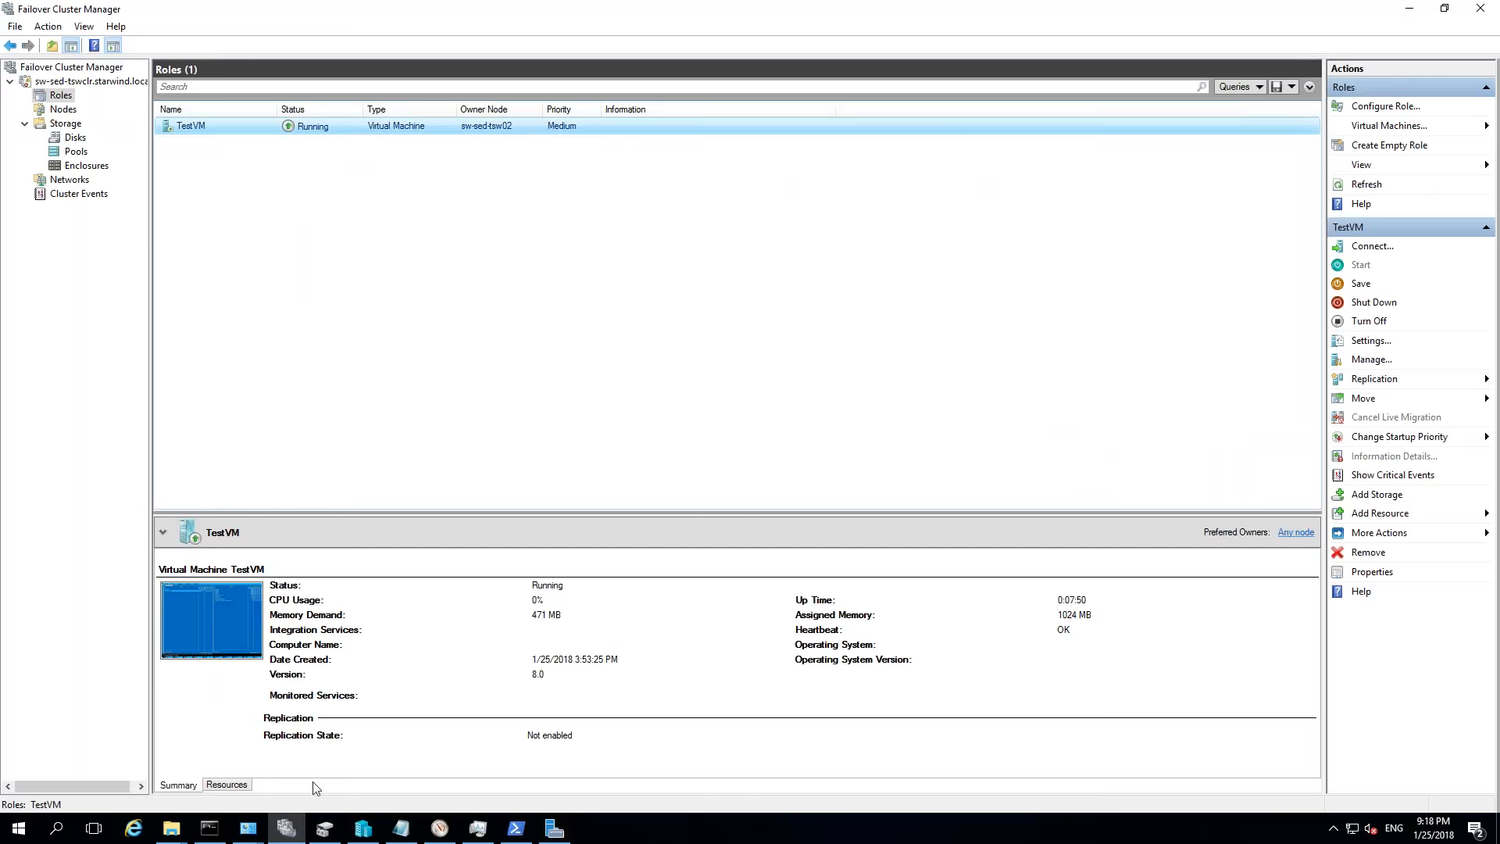
# - Switch to Server Manager, open the Disks page and inspect the 131 GB StarWind disk on sw-sed-tsw01 and its volume
pyautogui.click(555, 828)
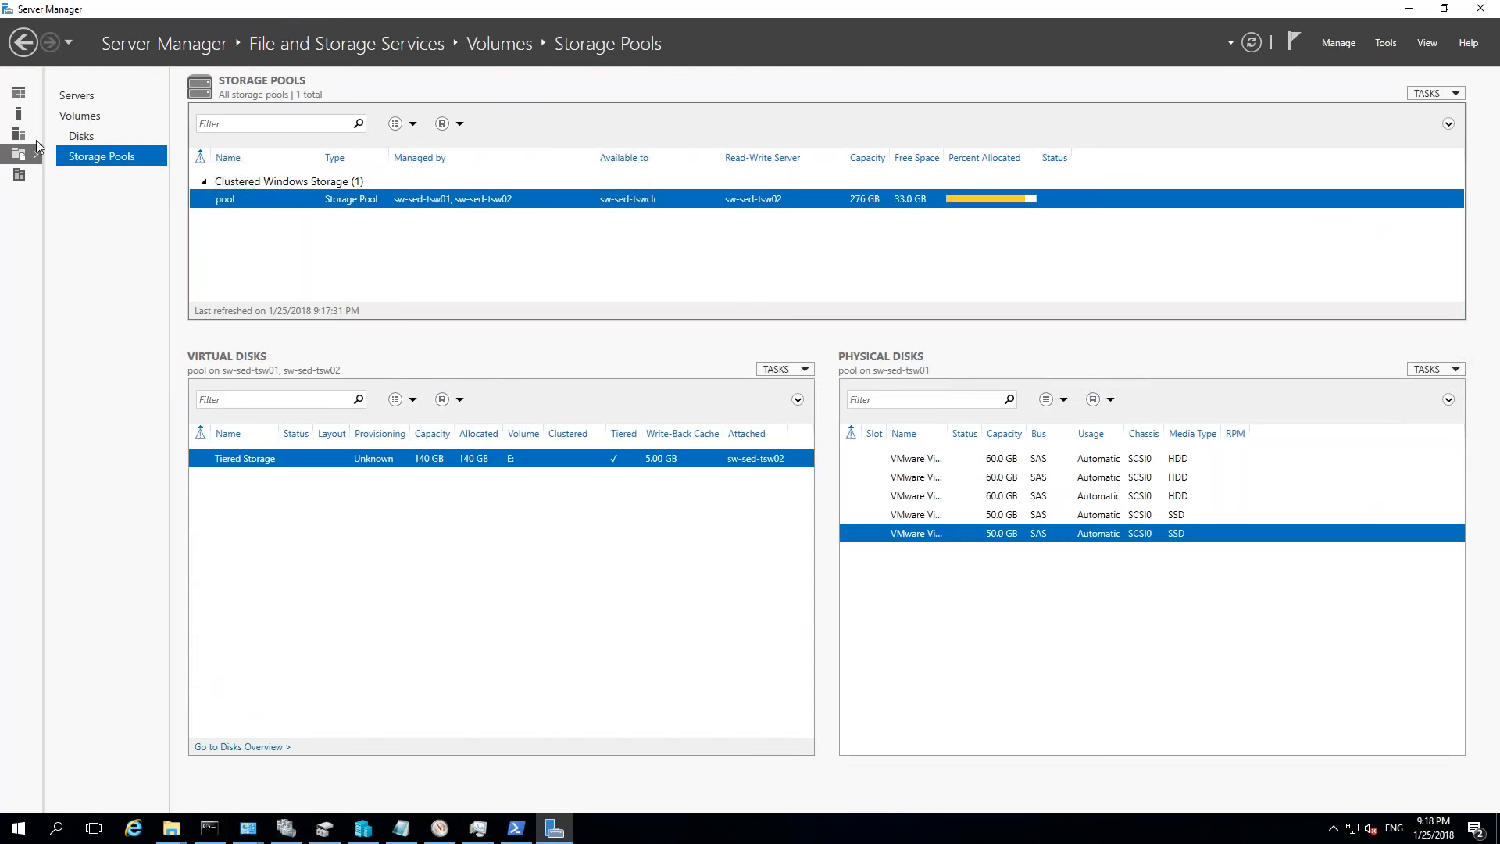
pyautogui.click(81, 136)
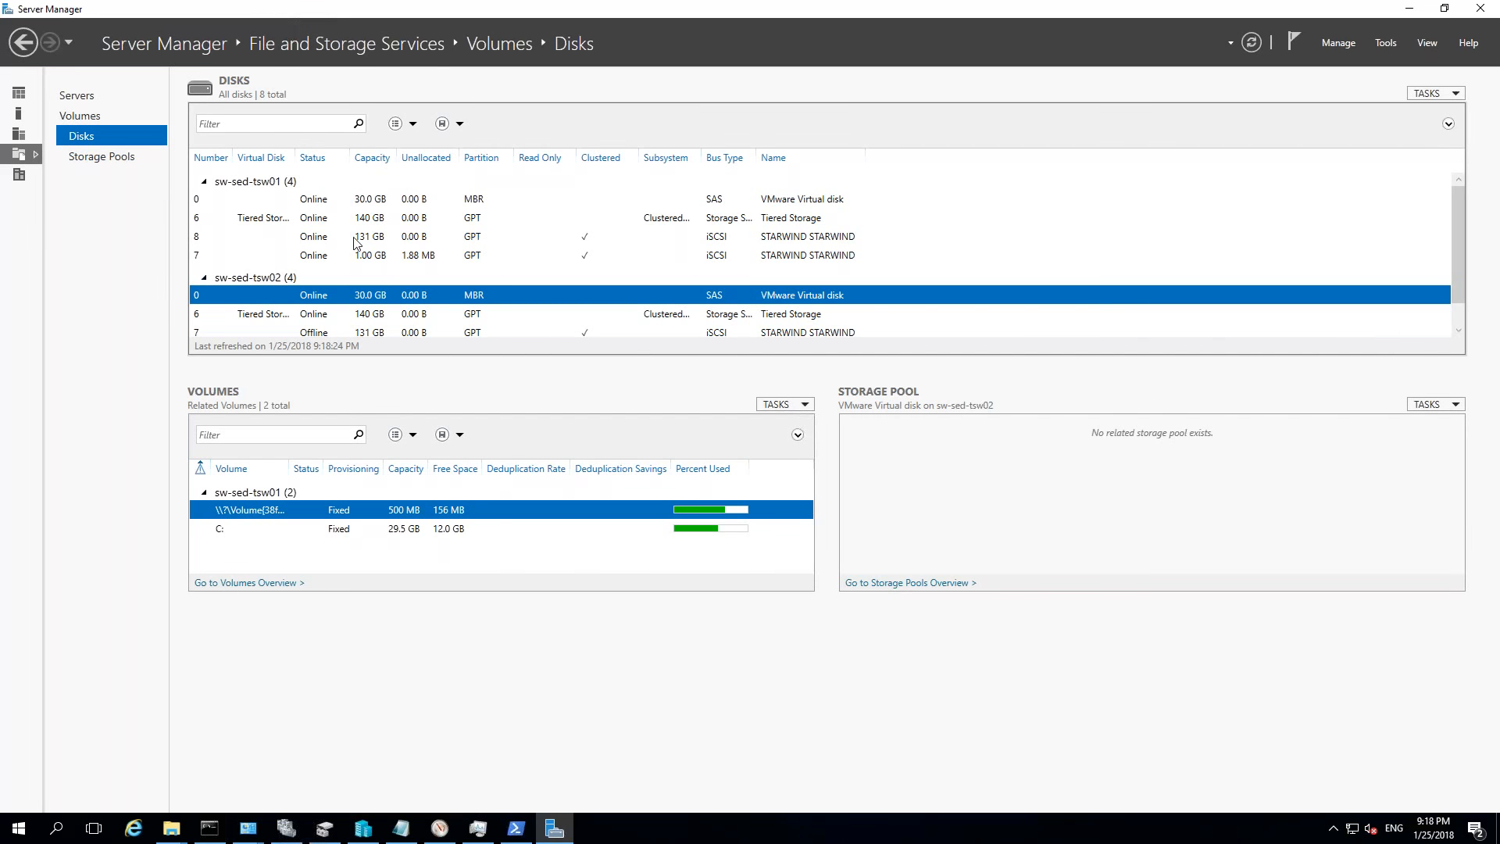
pyautogui.click(423, 236)
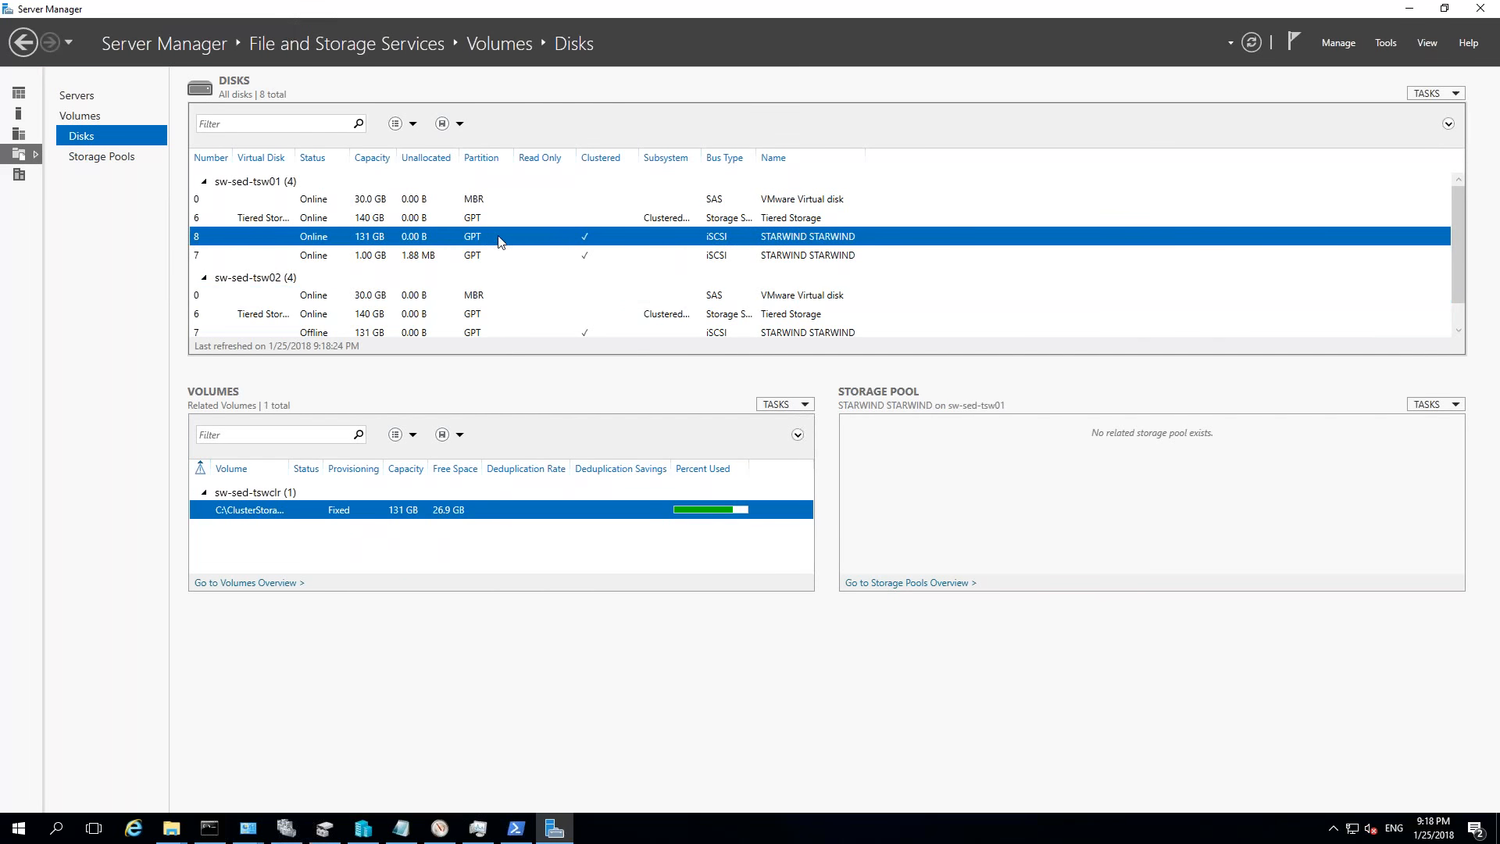
pyautogui.scroll(-1, 500, 243)
pyautogui.scroll(1, 400, 246)
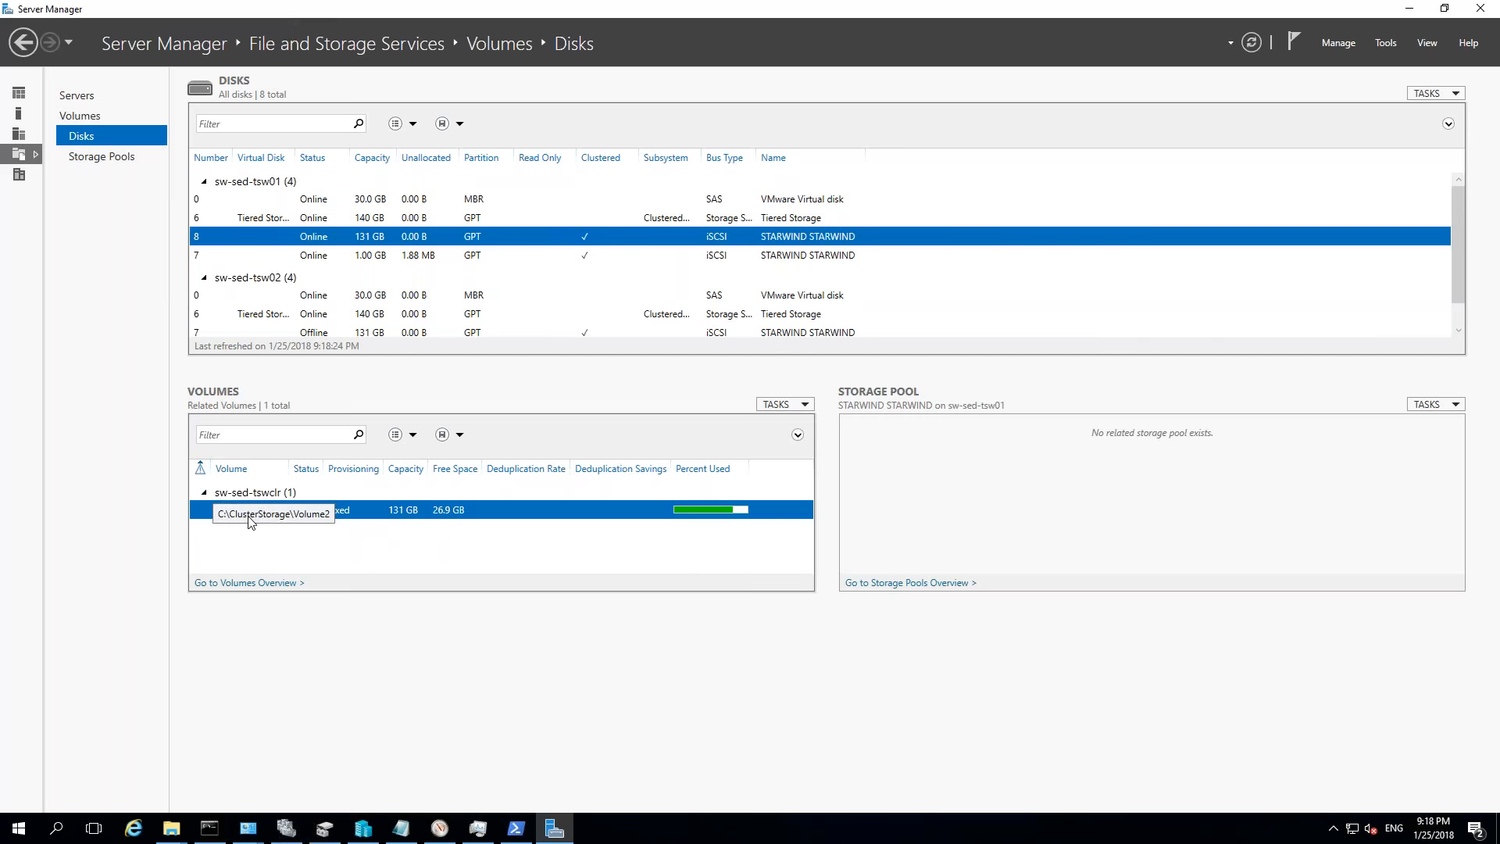
# - Select the Tiered Storage disk on sw-sed-tsw01 and review the properties of its E: volume
pyautogui.click(586, 224)
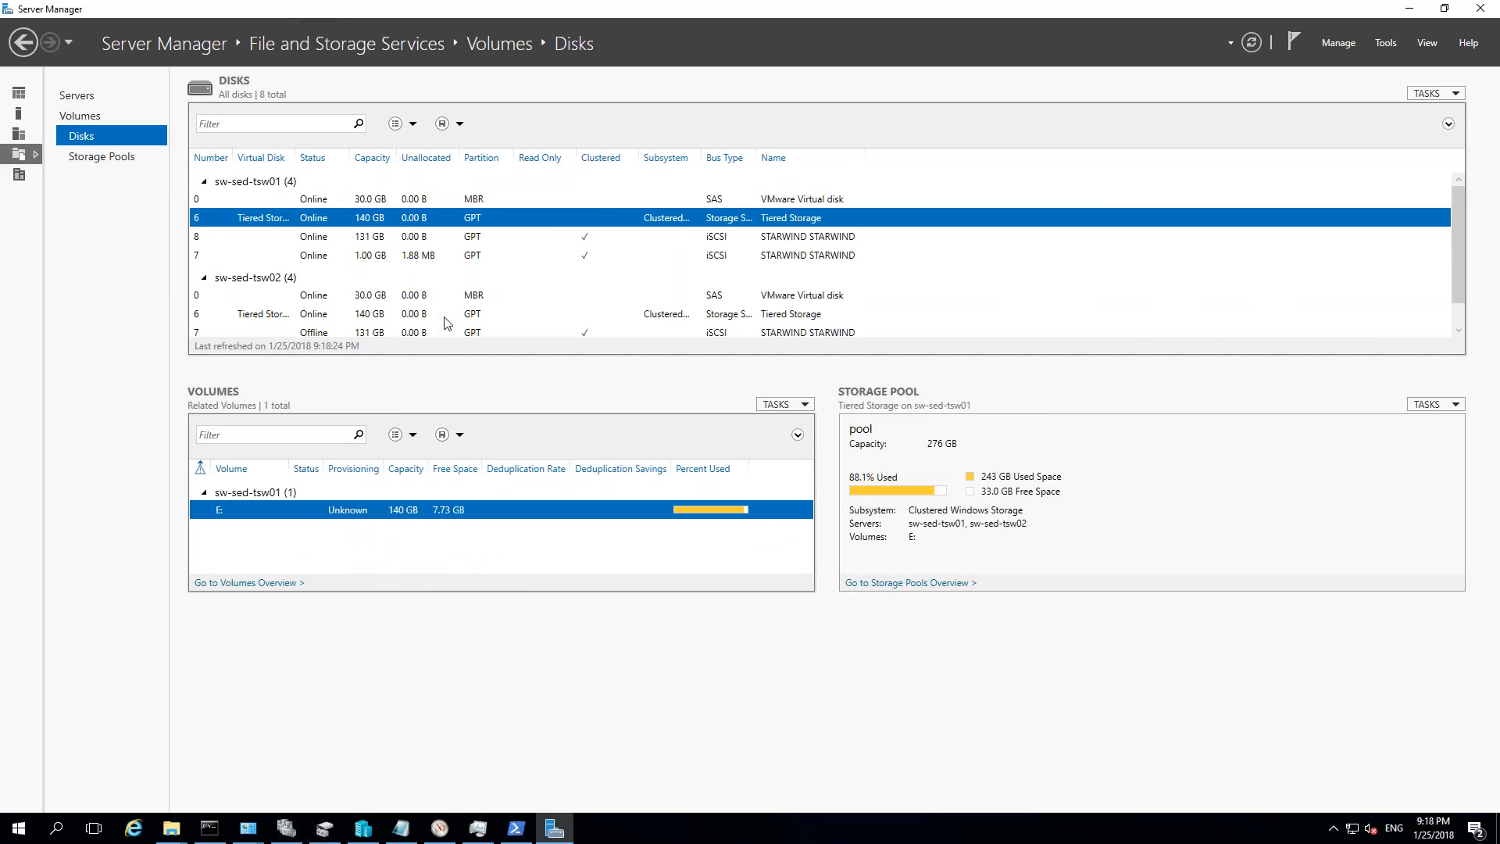
pyautogui.rightClick(296, 511)
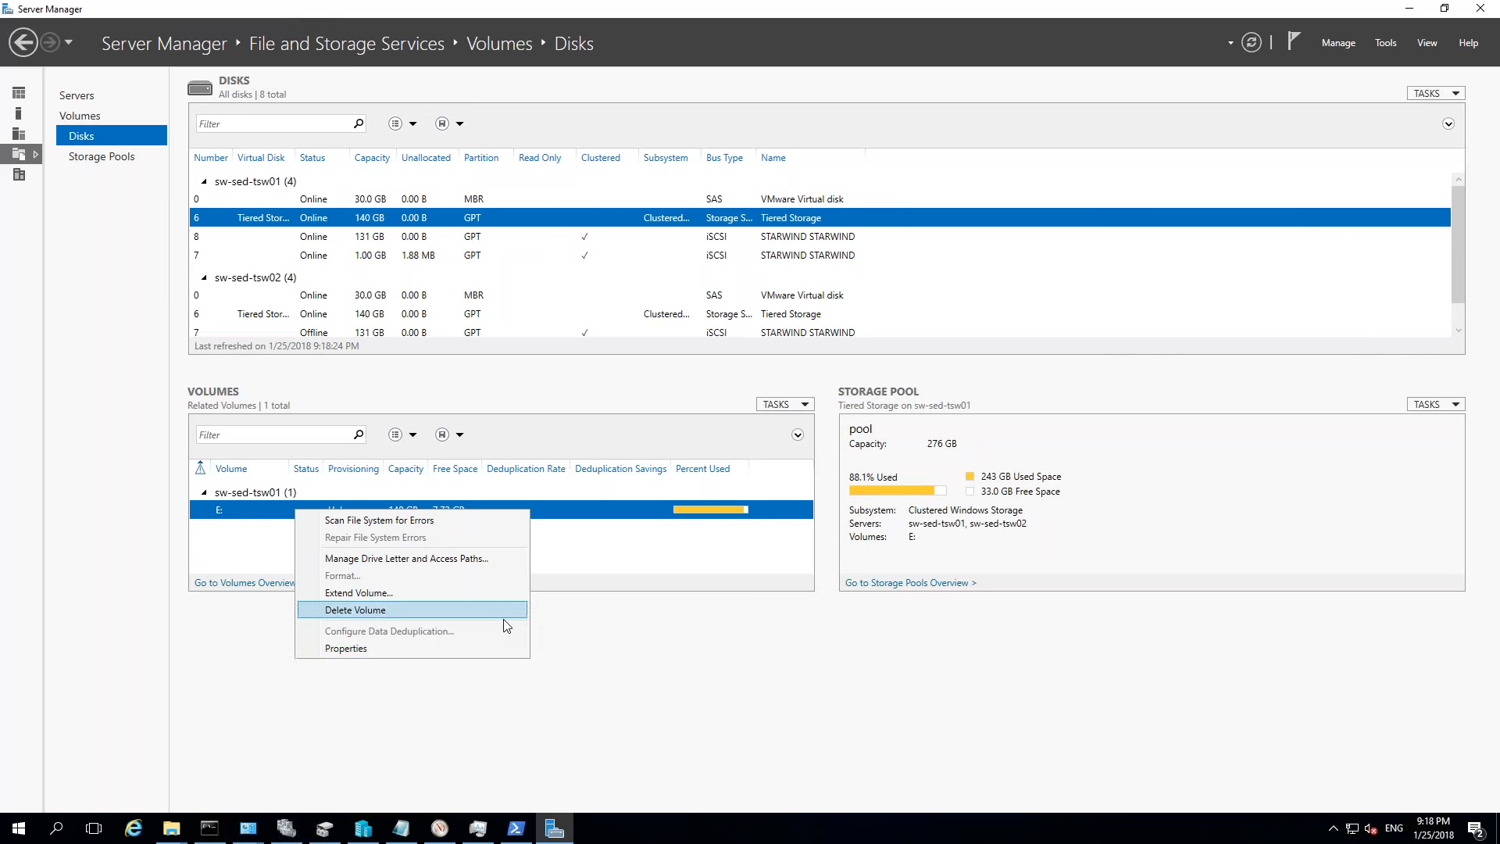
pyautogui.click(462, 647)
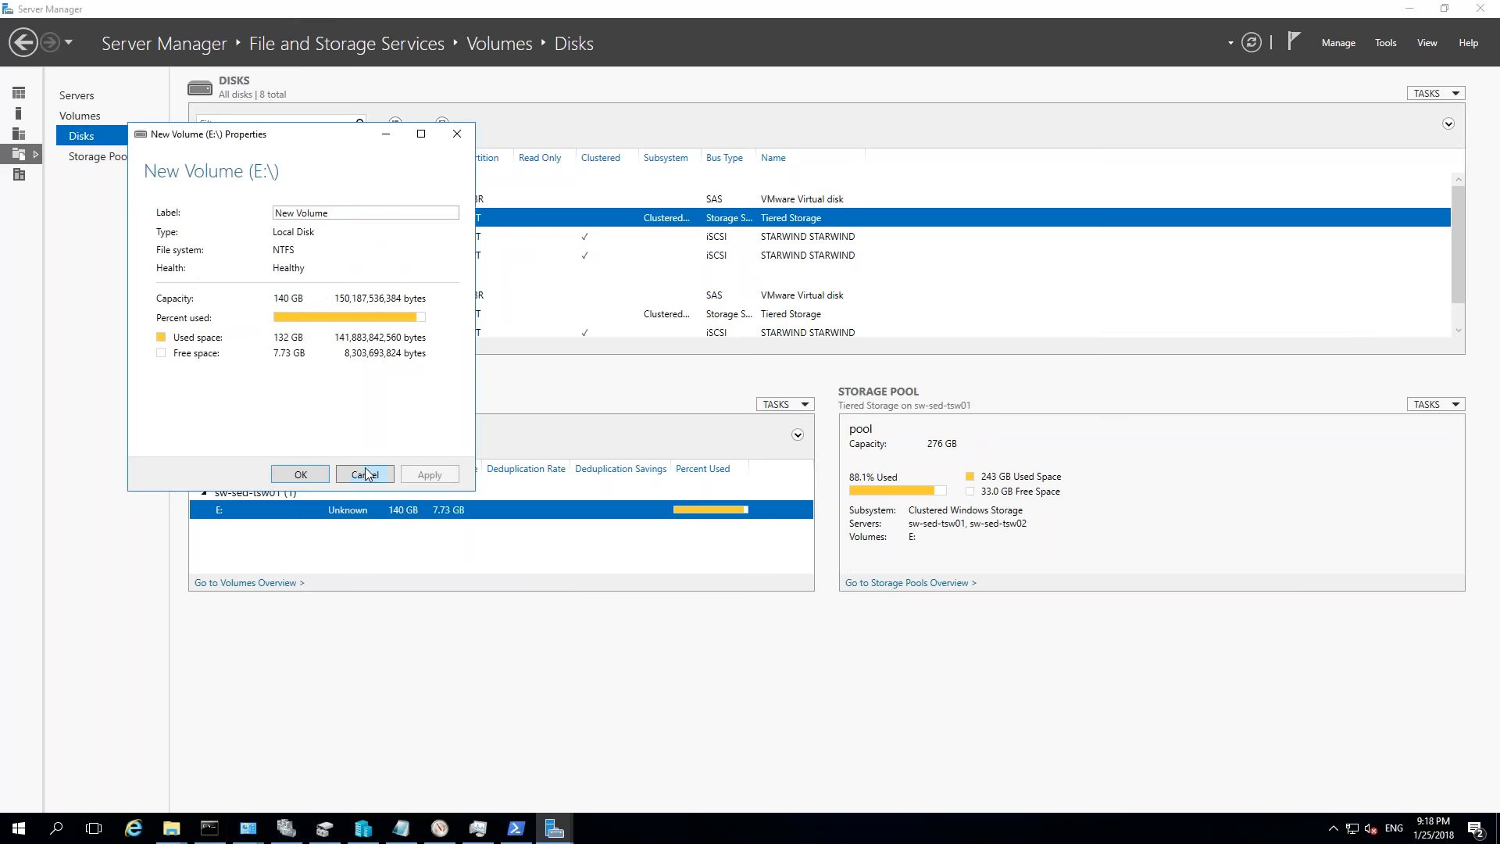
pyautogui.click(364, 470)
# - Inspect the Tiered Storage disk on sw-sed-tsw02 and its E: volume properties, and return to the Storage Pools page
pyautogui.scroll(-1, 388, 293)
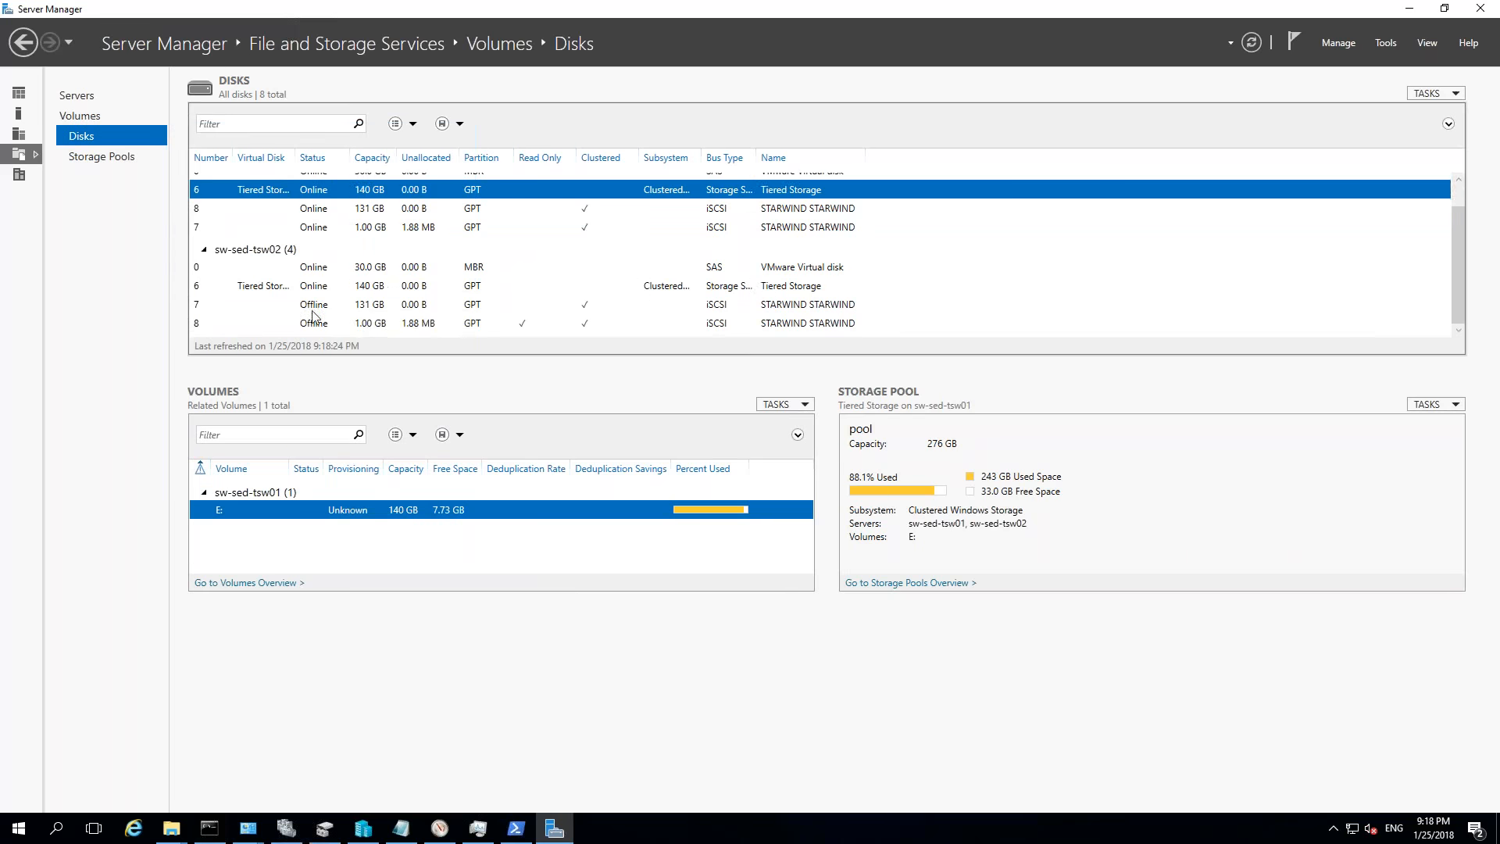
pyautogui.rightClick(334, 287)
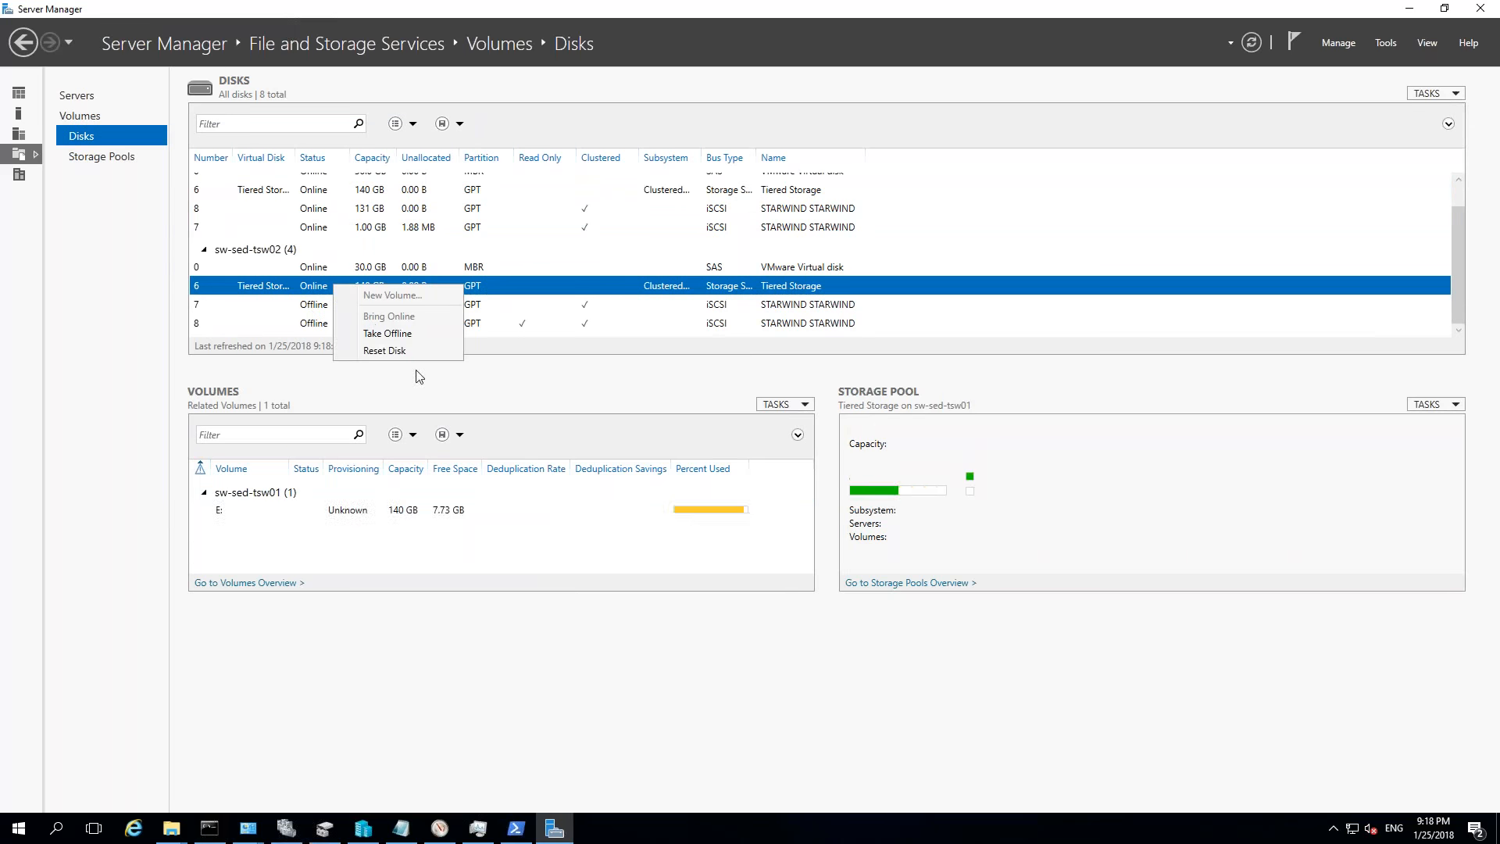
pyautogui.rightClick(271, 286)
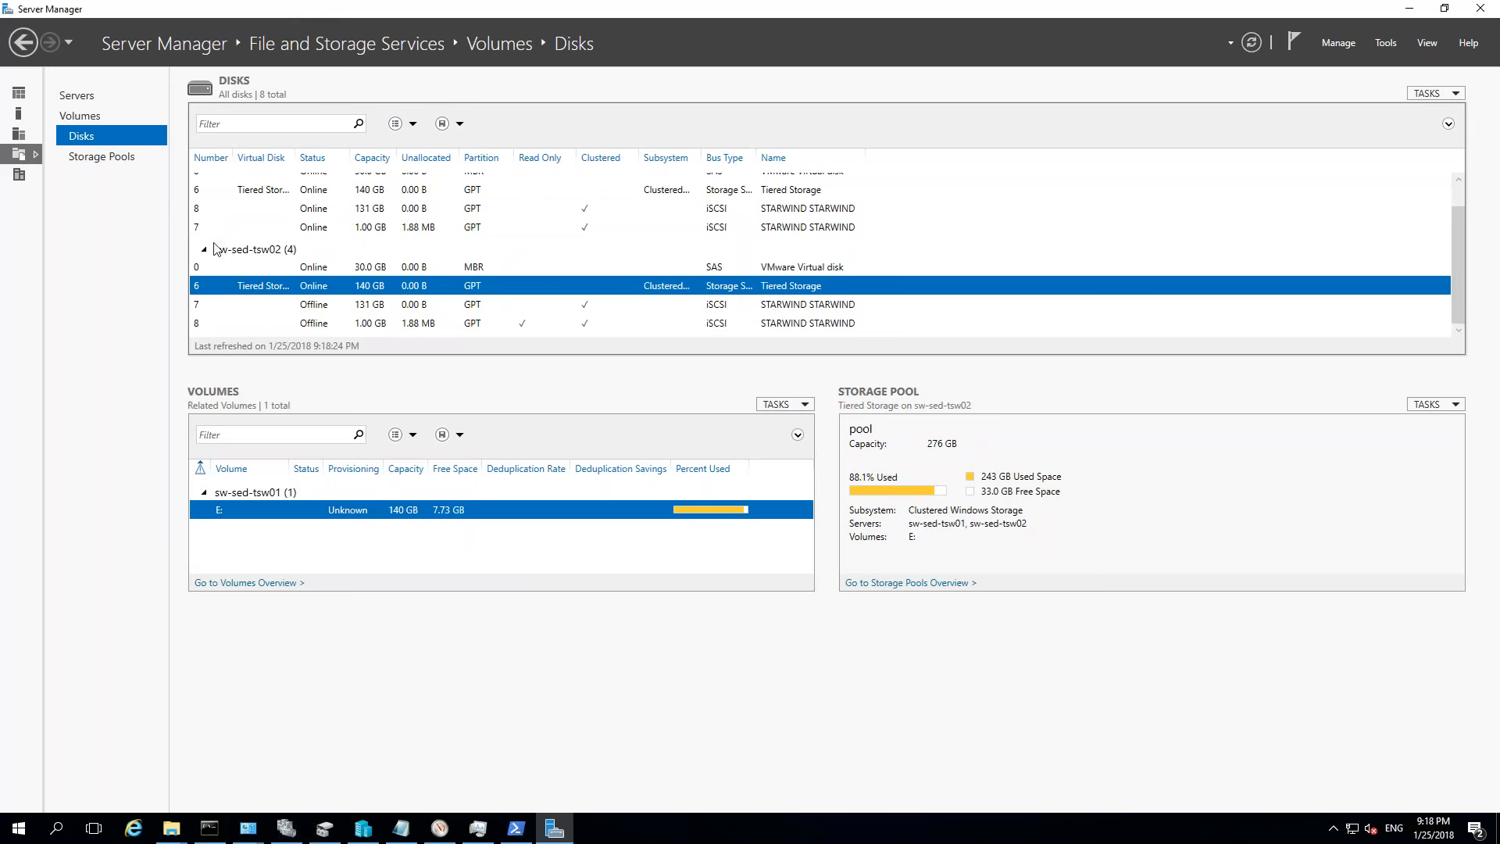
pyautogui.rightClick(295, 520)
pyautogui.rightClick(294, 507)
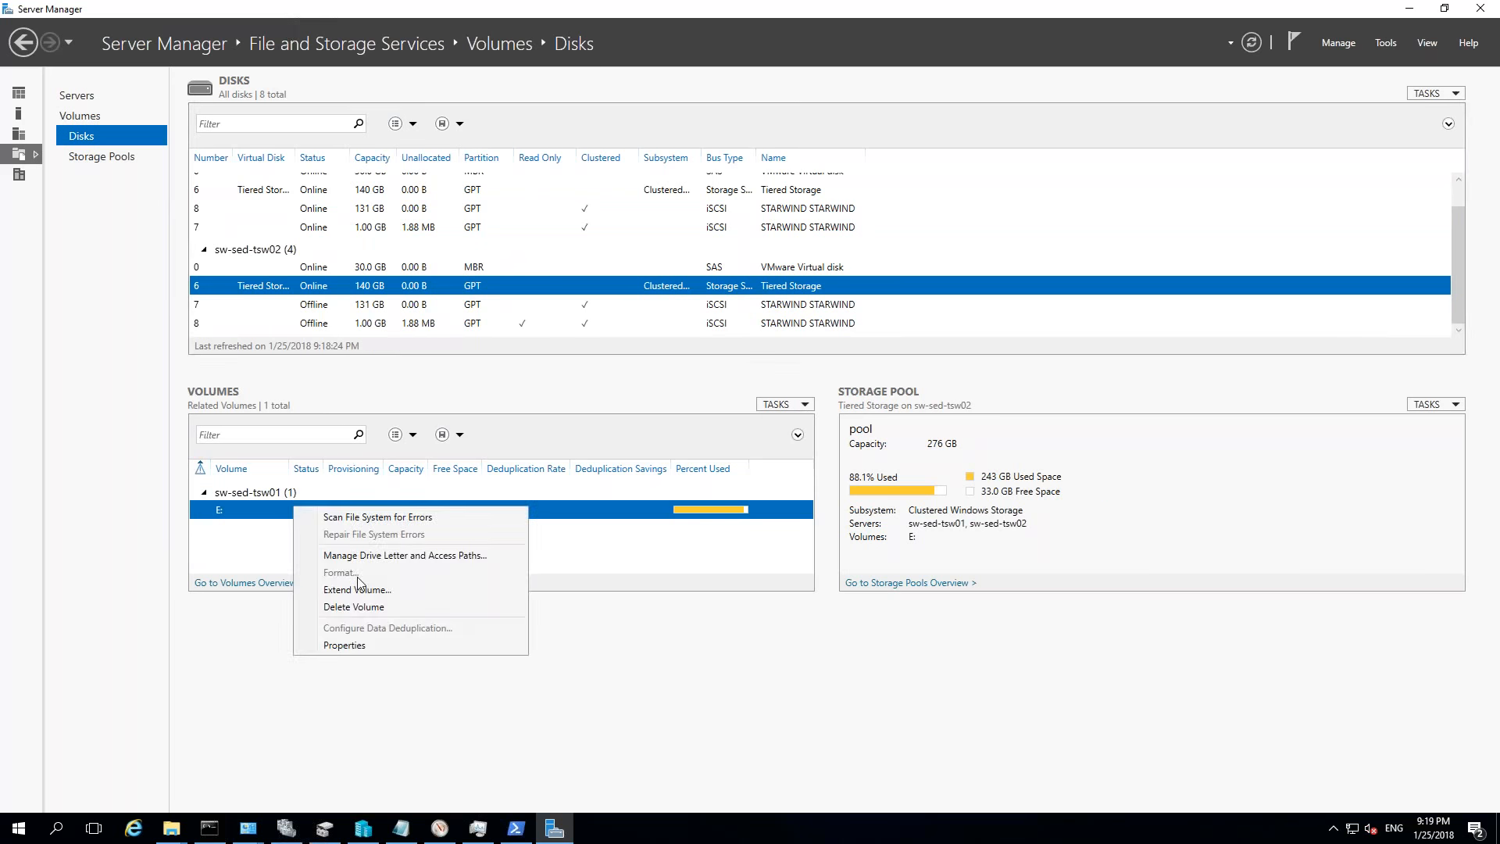
pyautogui.click(398, 646)
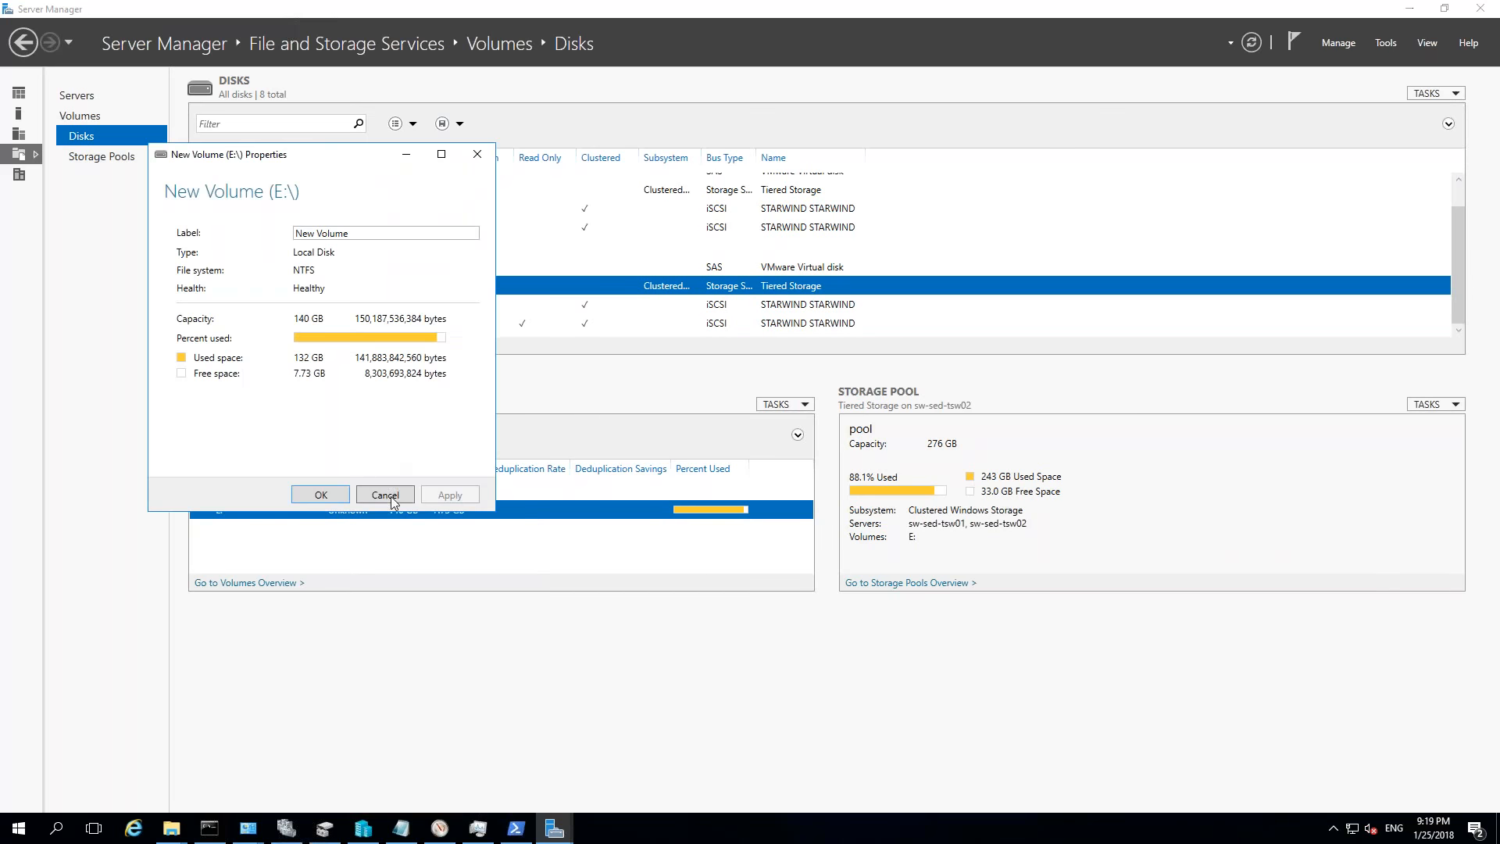
pyautogui.click(385, 492)
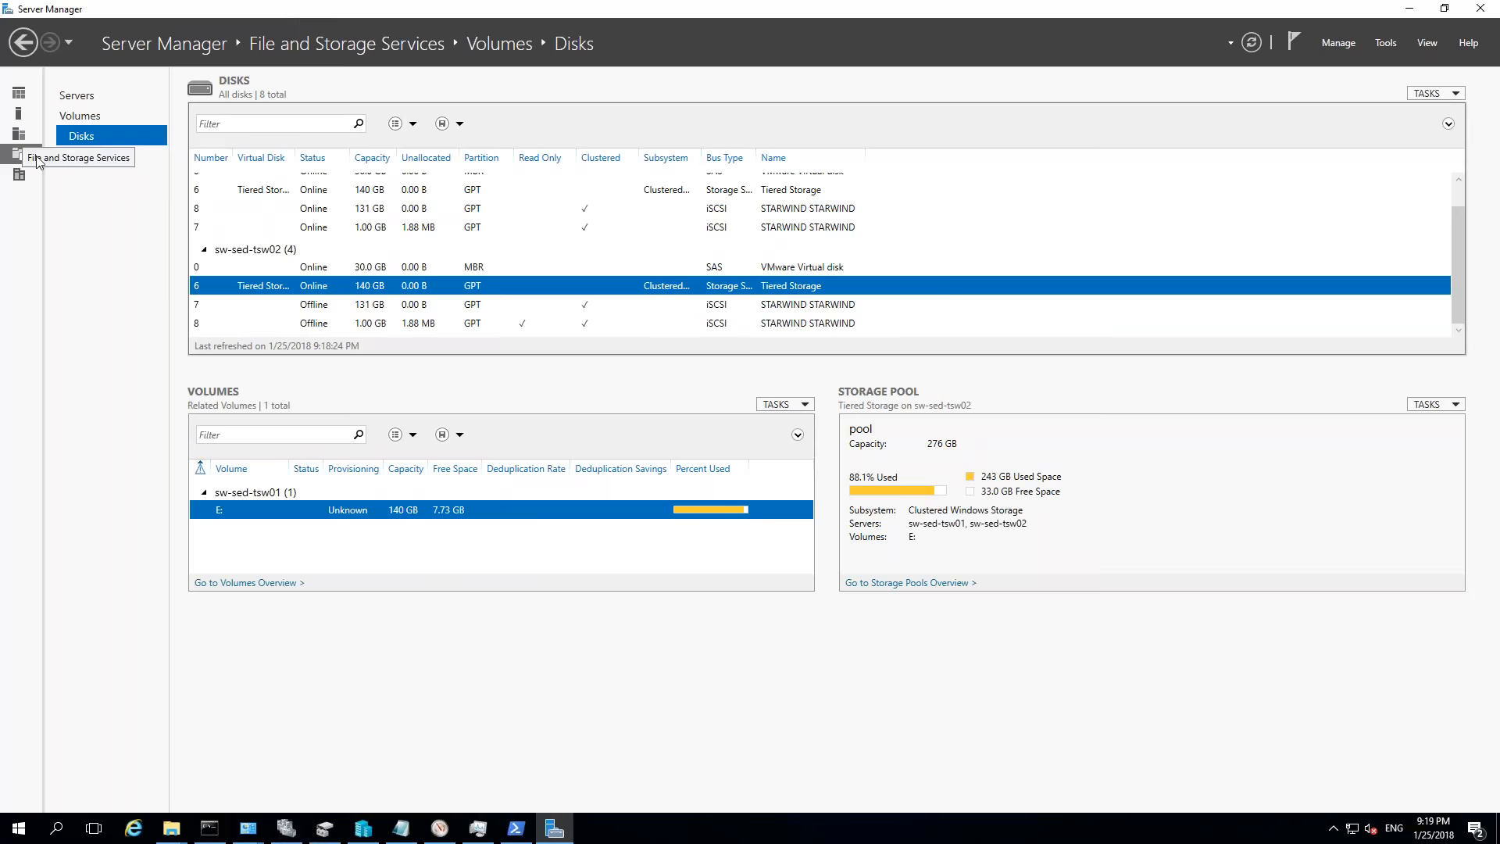
pyautogui.click(93, 160)
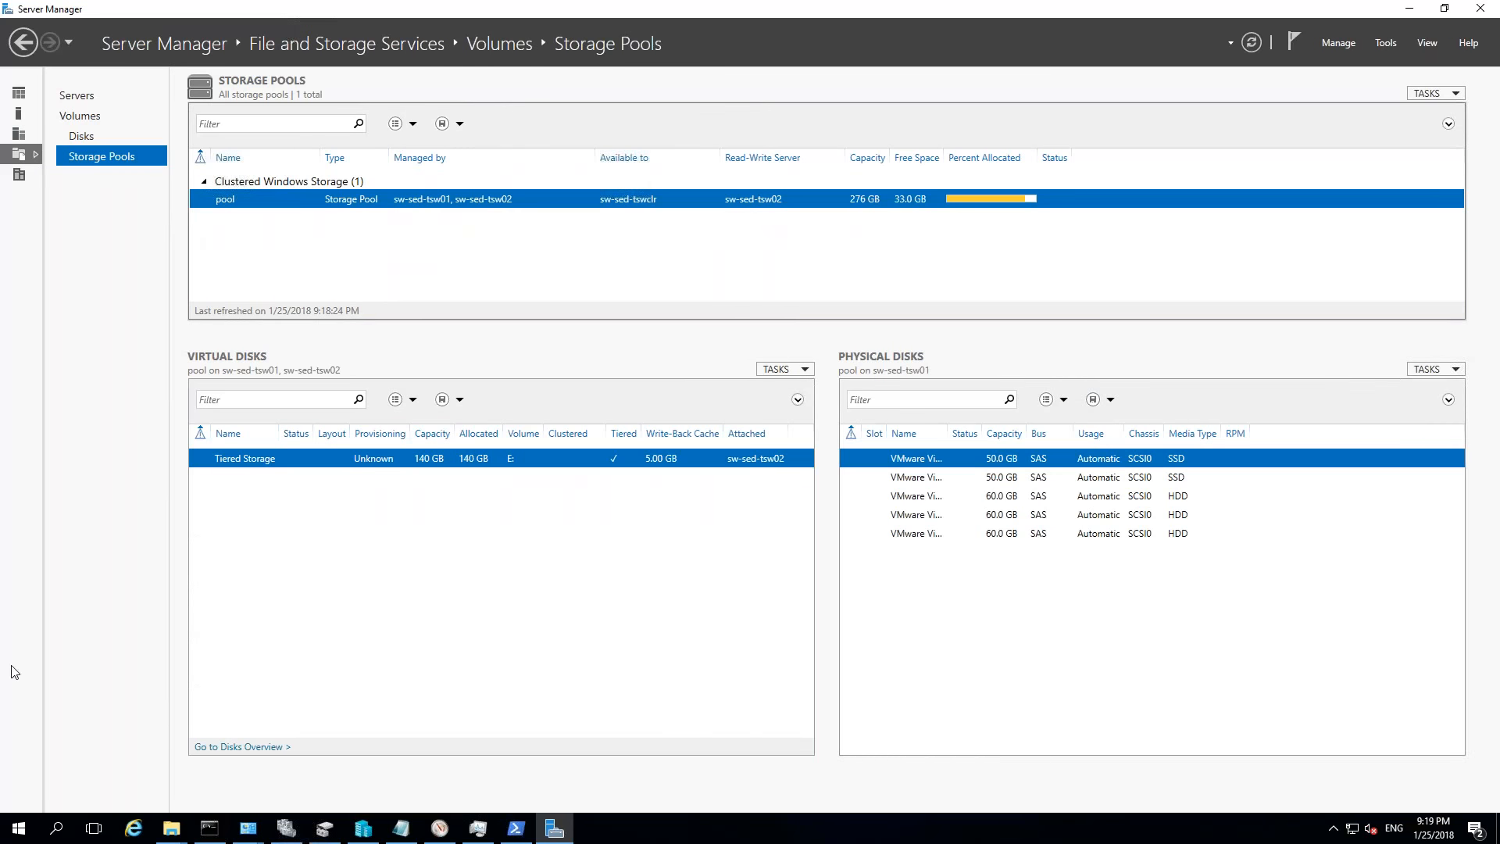
# - Minimize Server Manager, and list the physical disks in Windows PowerShell with Get-PhysicalDisk
pyautogui.click(1410, 8)
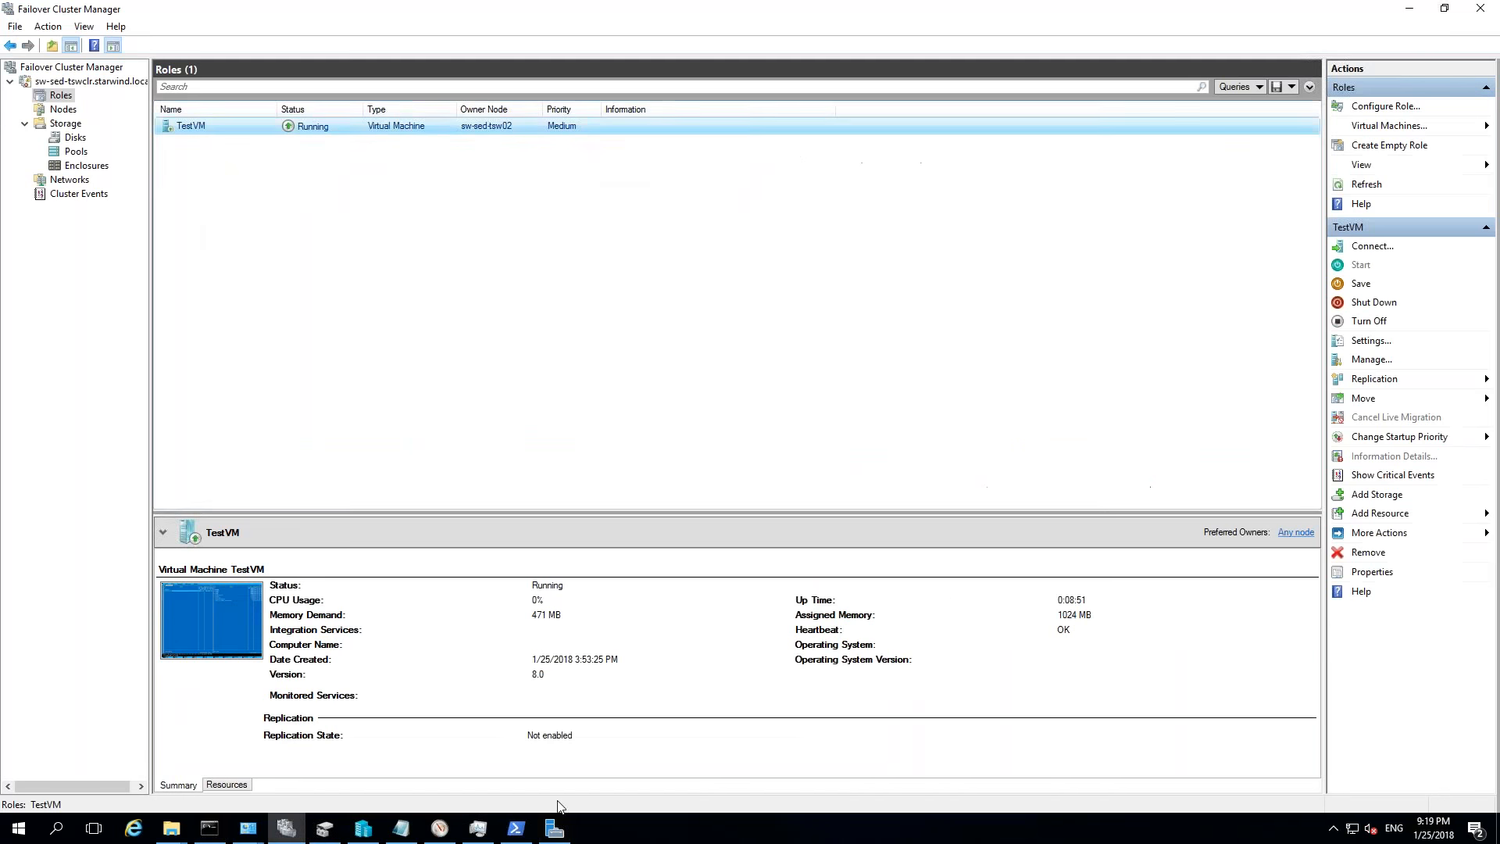
pyautogui.click(515, 828)
pyautogui.write('G')
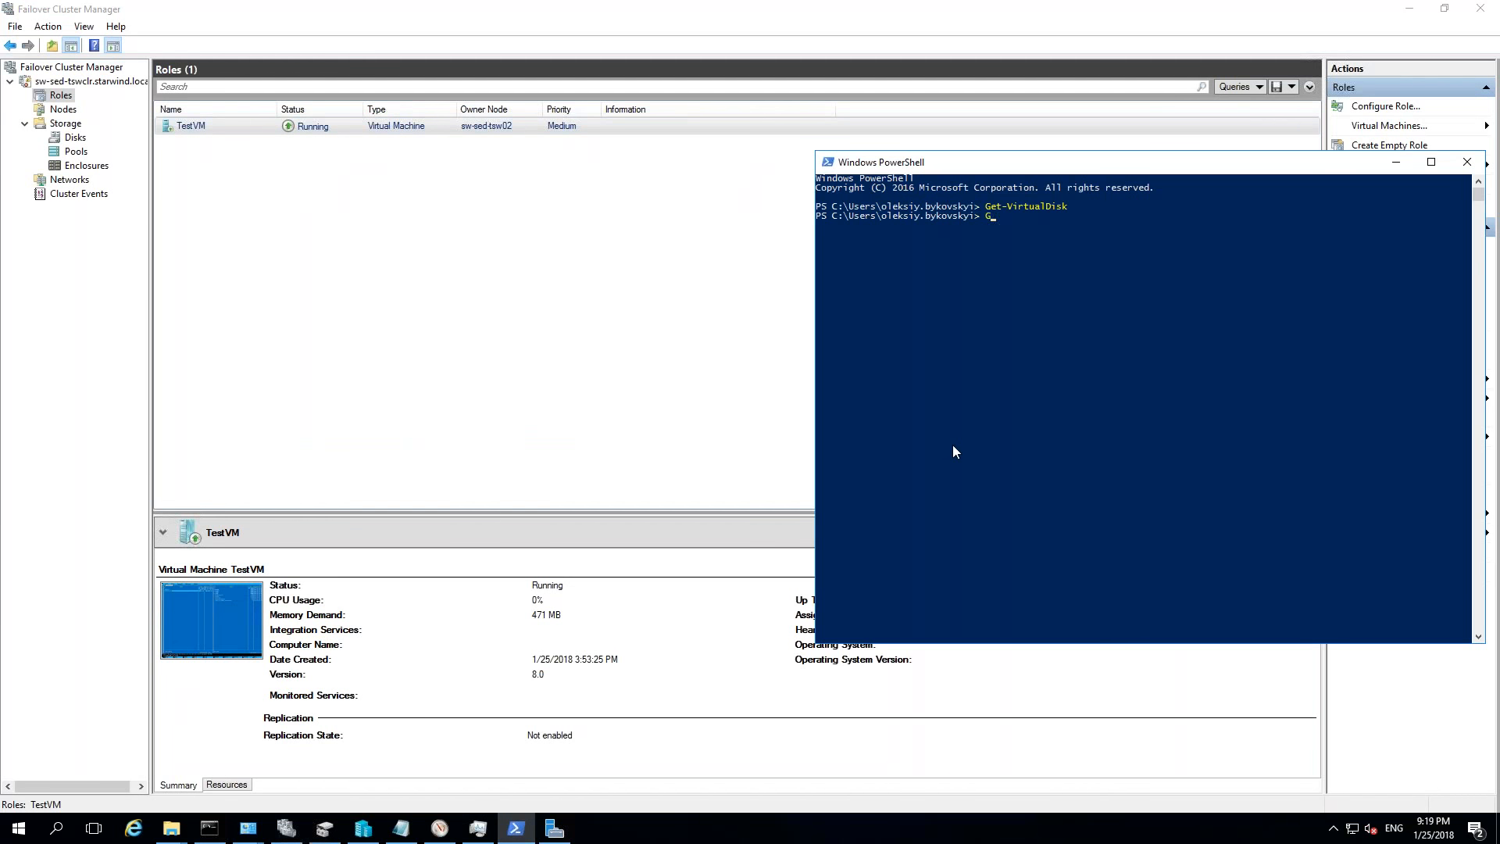
pyautogui.write('et-PhysicalDisk')
pyautogui.press('Return')
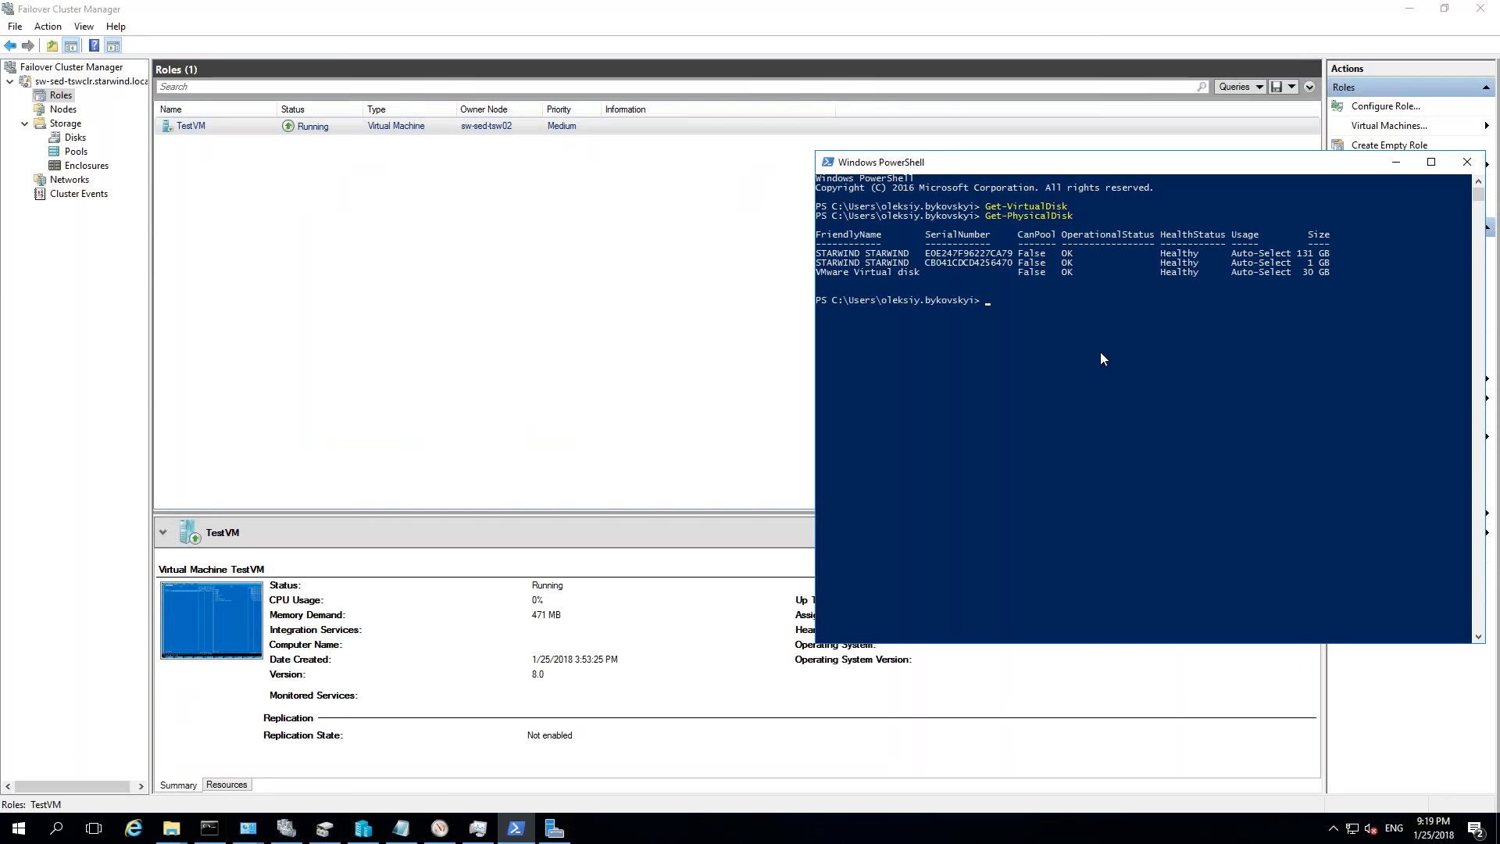
pyautogui.press('Up')
pyautogui.press('BackSpace')
pyautogui.press('BackSpace')
pyautogui.press('BackSpace')
pyautogui.press('BackSpace')
pyautogui.press('BackSpace')
pyautogui.press('BackSpace')
pyautogui.press('BackSpace')
pyautogui.press('BackSpace')
pyautogui.press('BackSpace')
pyautogui.press('BackSpace')
pyautogui.press('BackSpace')
pyautogui.press('BackSpace')
pyautogui.write('St')
pyautogui.press('Tab')
pyautogui.press('BackSpace')
pyautogui.press('BackSpace')
pyautogui.press('BackSpace')
pyautogui.press('BackSpace')
pyautogui.press('BackSpace')
pyautogui.press('BackSpace')
pyautogui.press('BackSpace')
pyautogui.press('BackSpace')
pyautogui.write('torag')
pyautogui.press('Tab')
pyautogui.press('Return')
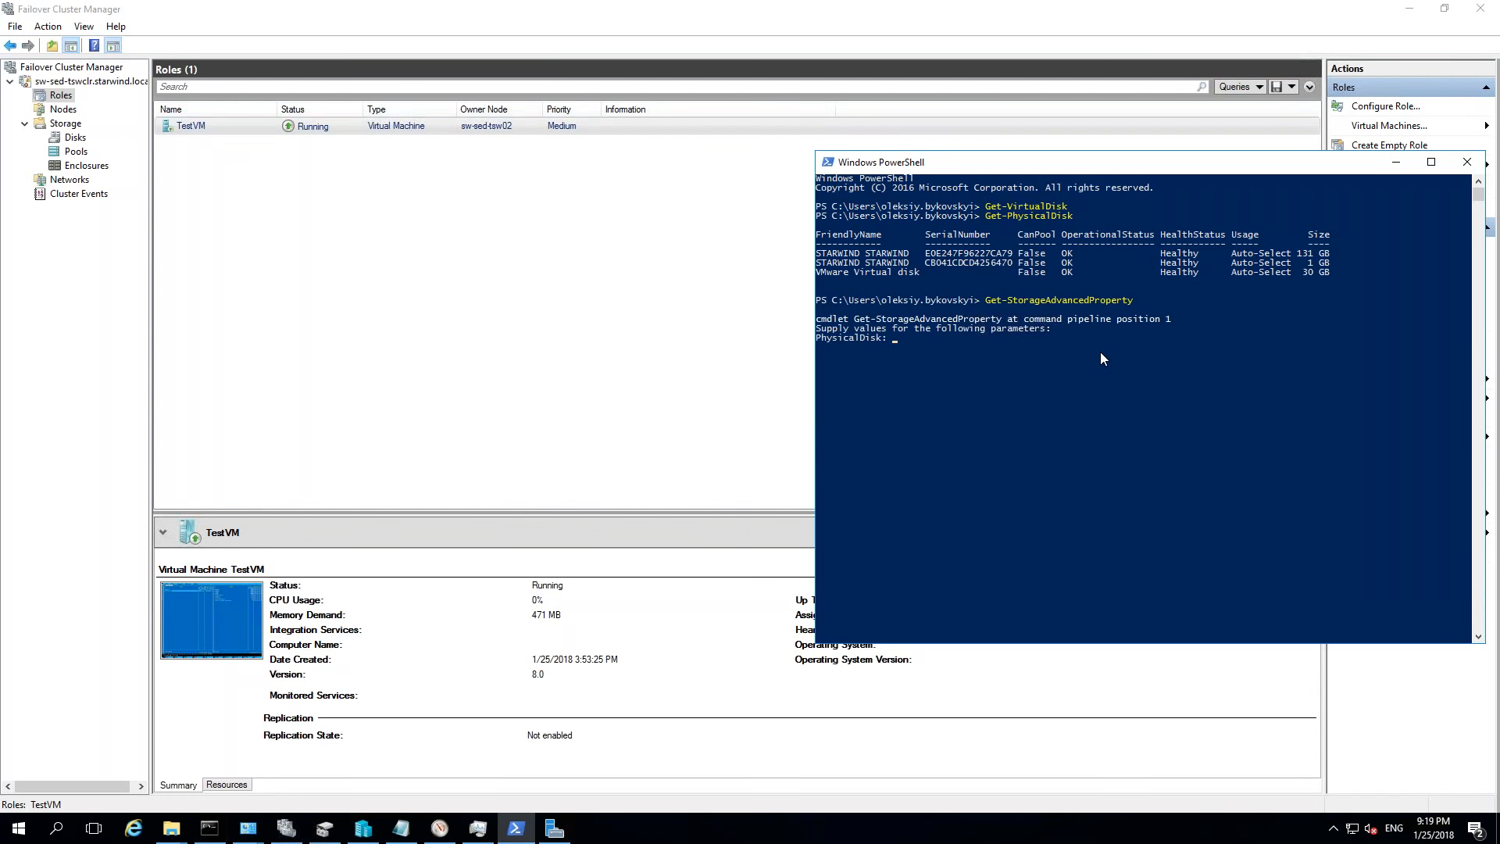
pyautogui.hotkey('ctrl', 'c')
# - Run Get-StoragePool in PowerShell to list the storage pools
pyautogui.press('Up')
pyautogui.press('BackSpace')
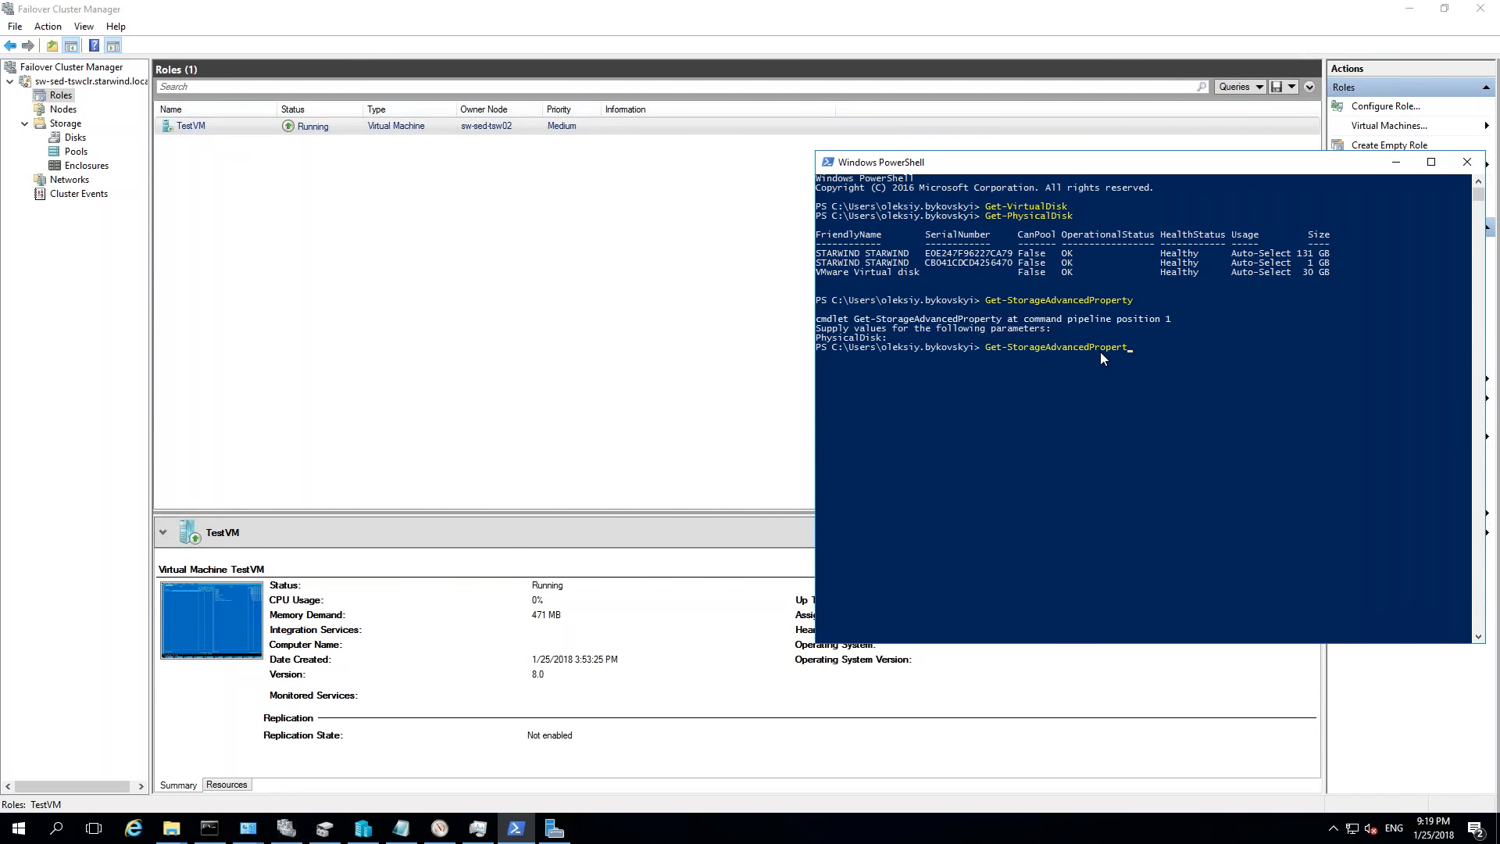
pyautogui.press('BackSpace')
pyautogui.write('P')
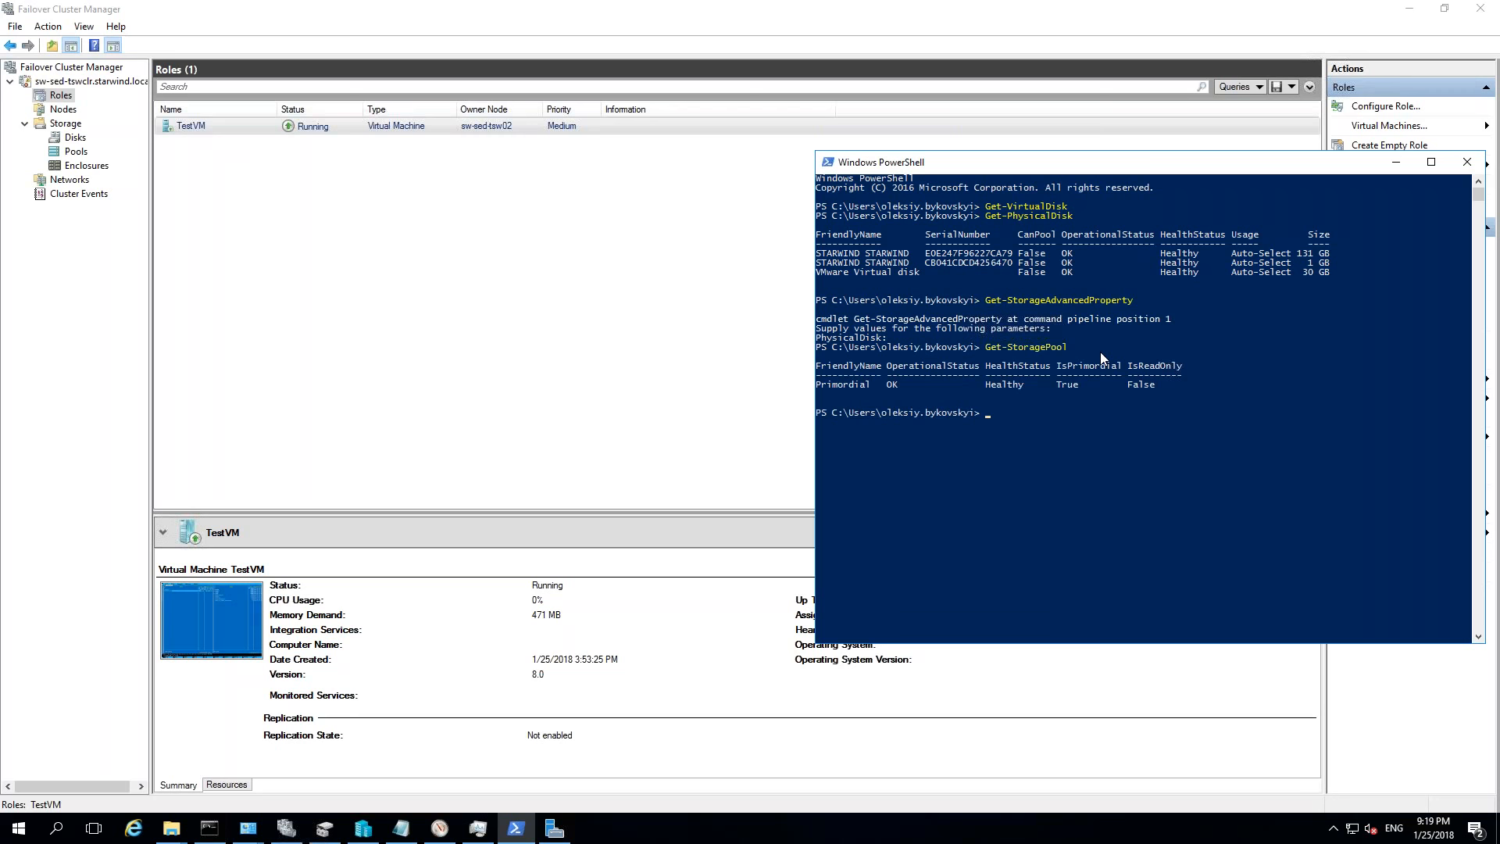
# - Run Get-StorageTier in PowerShell twice to query the storage tiers
pyautogui.press('Up')
pyautogui.press('BackSpace')
pyautogui.press('BackSpace')
pyautogui.press('BackSpace')
pyautogui.press('BackSpace')
pyautogui.write('Tier')
pyautogui.press('Return')
pyautogui.press('Up')
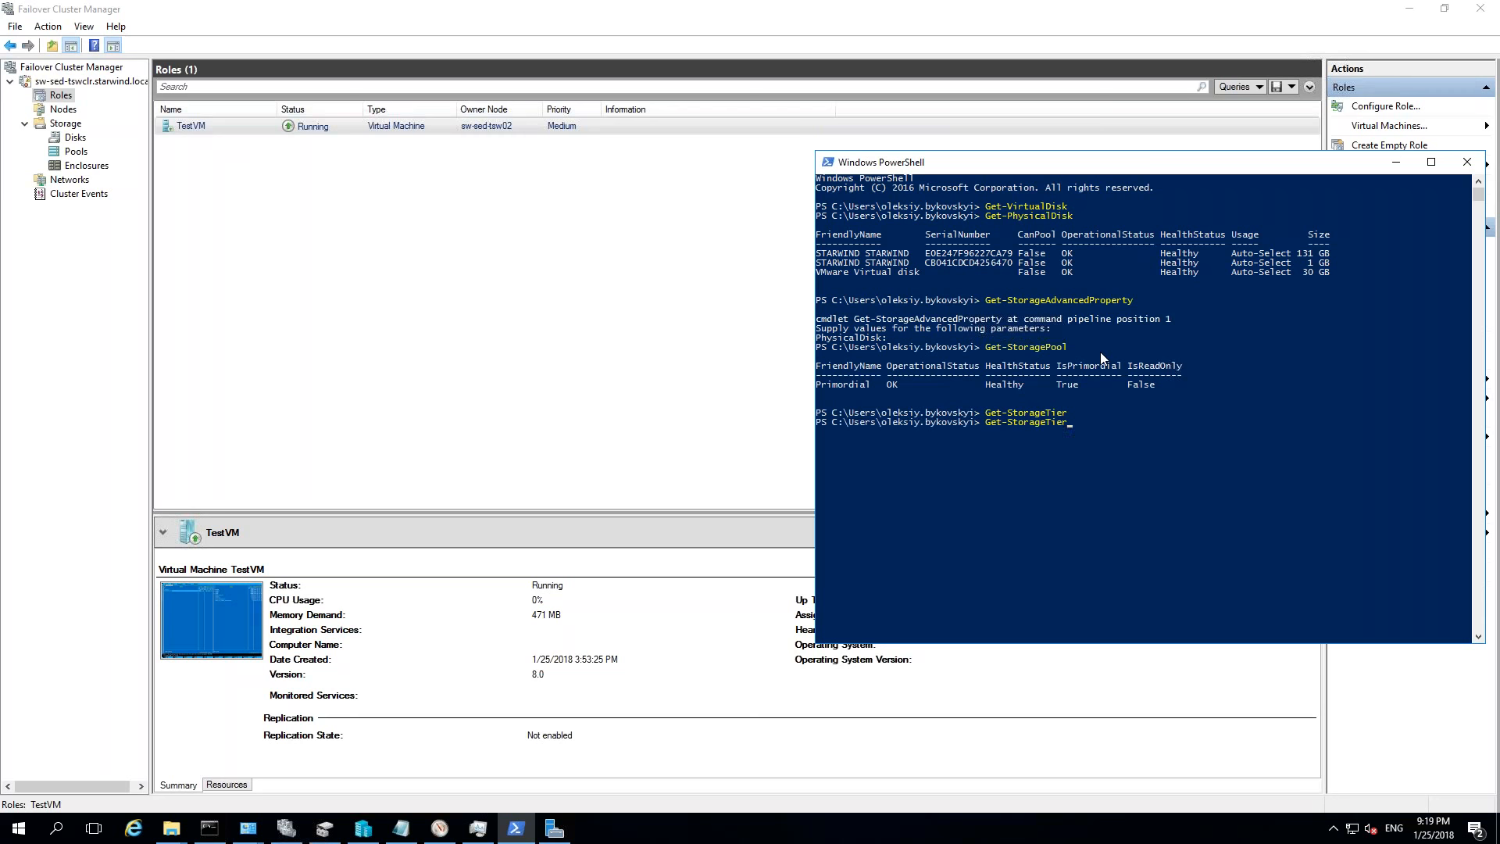
pyautogui.press('Return')
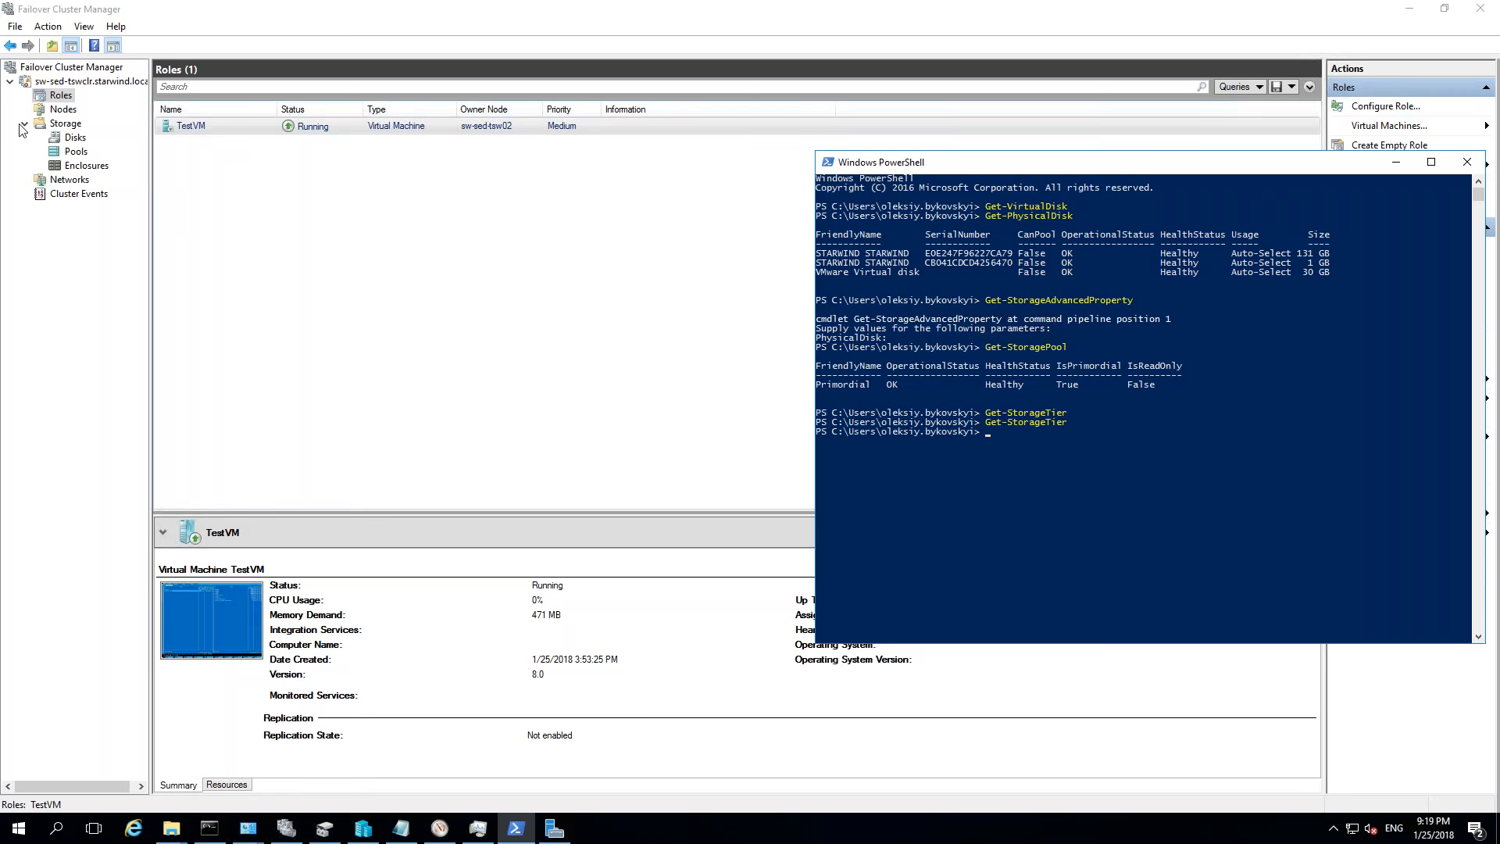
# - View the cluster disks in Failover Cluster Manager, and start Windows PowerShell in the sw-sed-tsw02 remote session
pyautogui.click(70, 138)
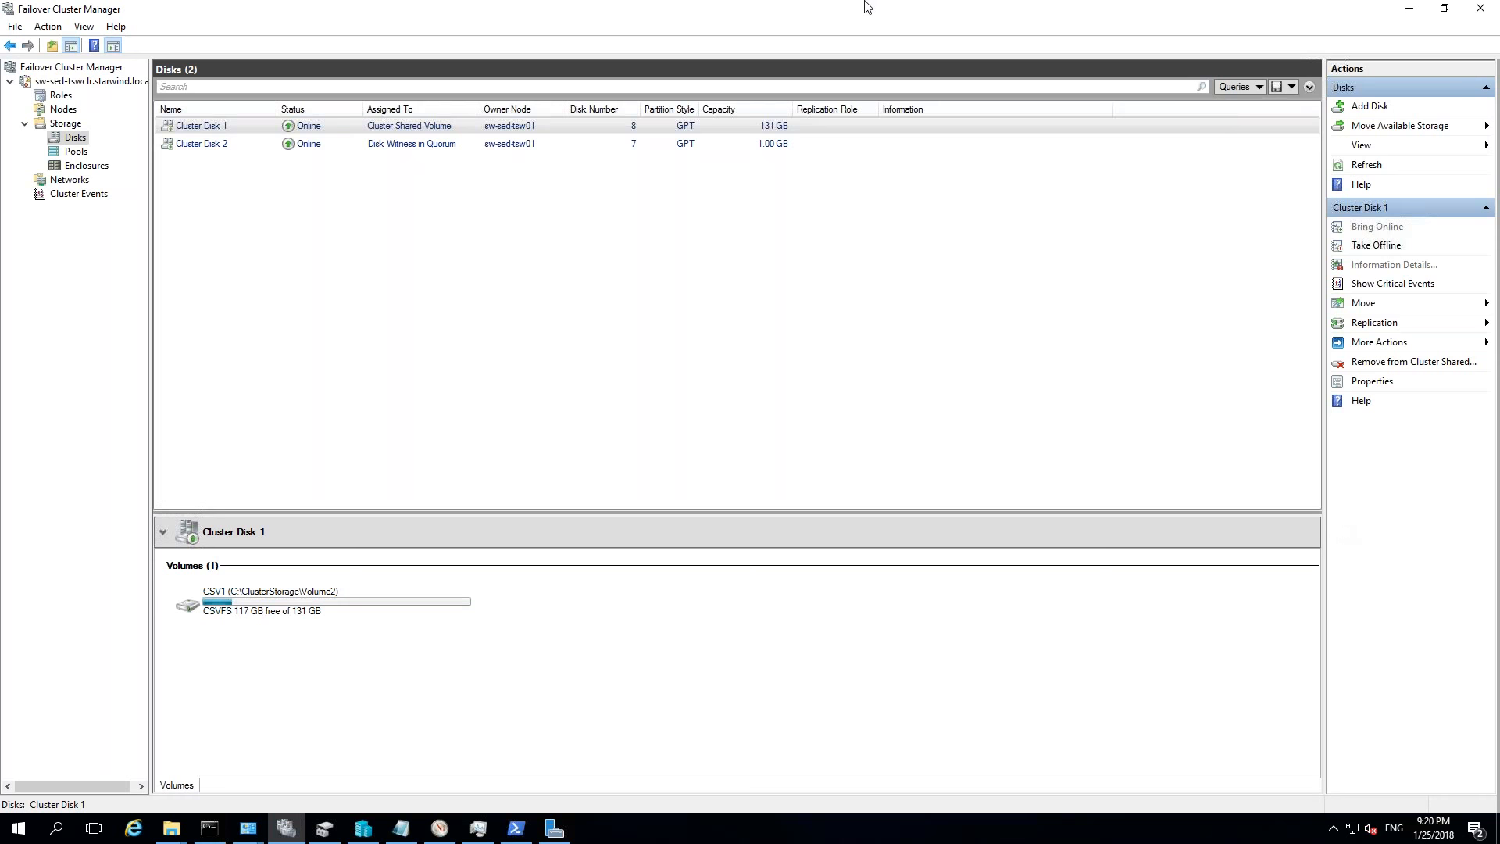
pyautogui.moveTo(868, 5)
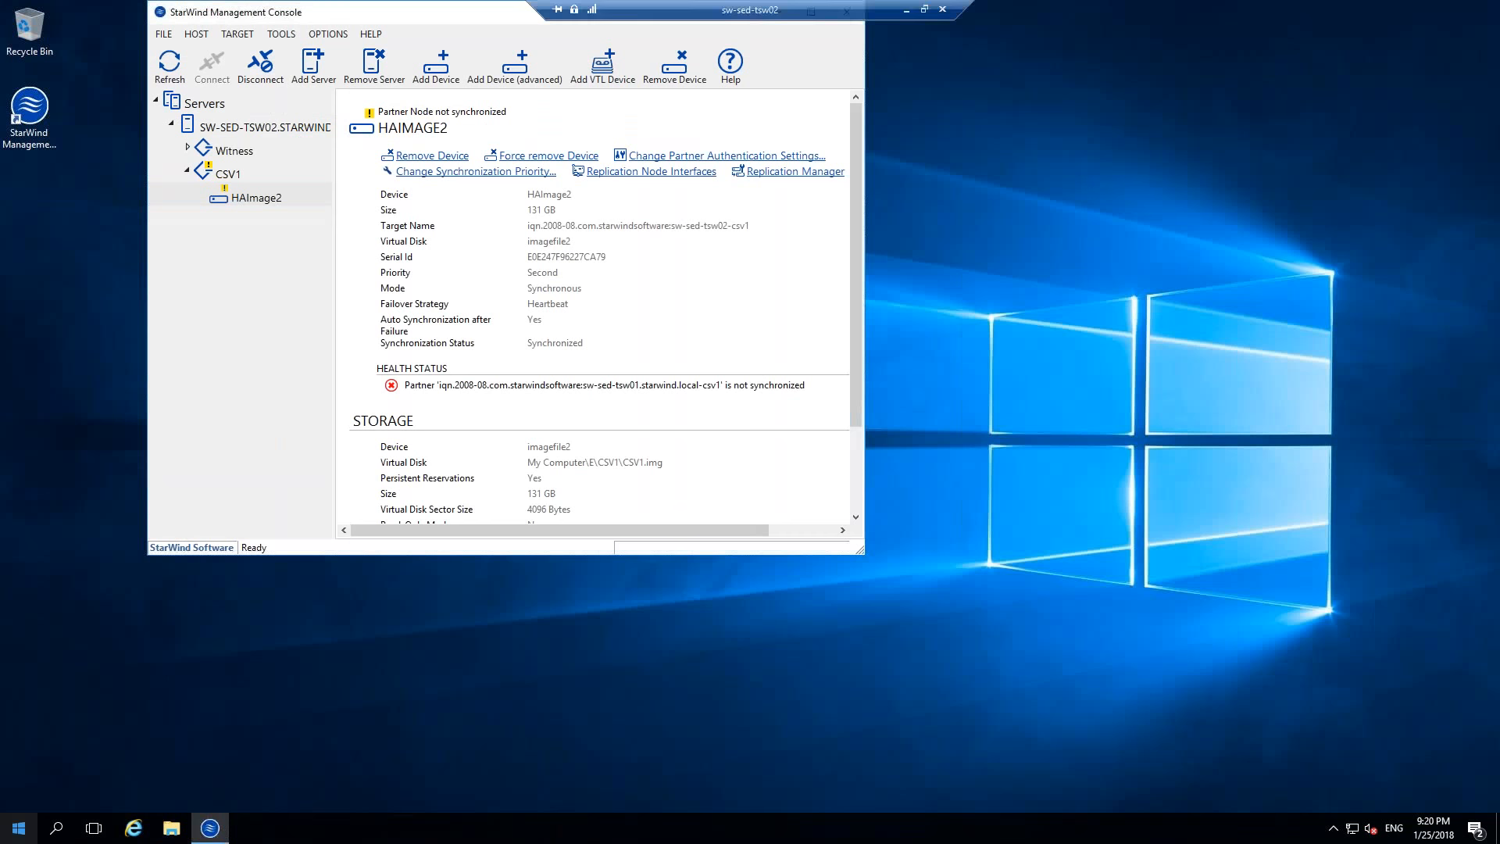
pyautogui.click(19, 828)
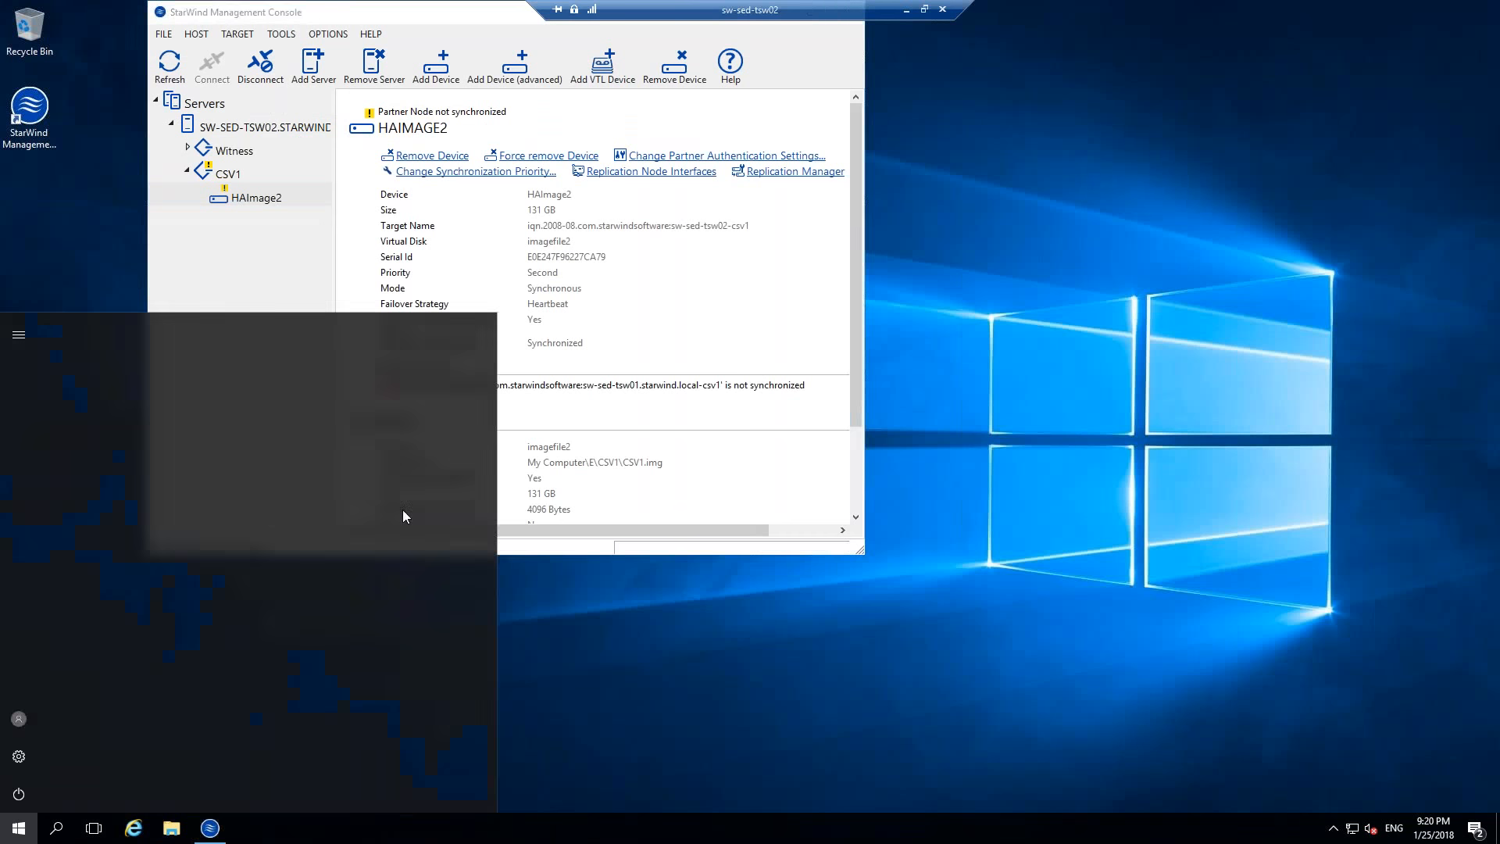
pyautogui.click(345, 386)
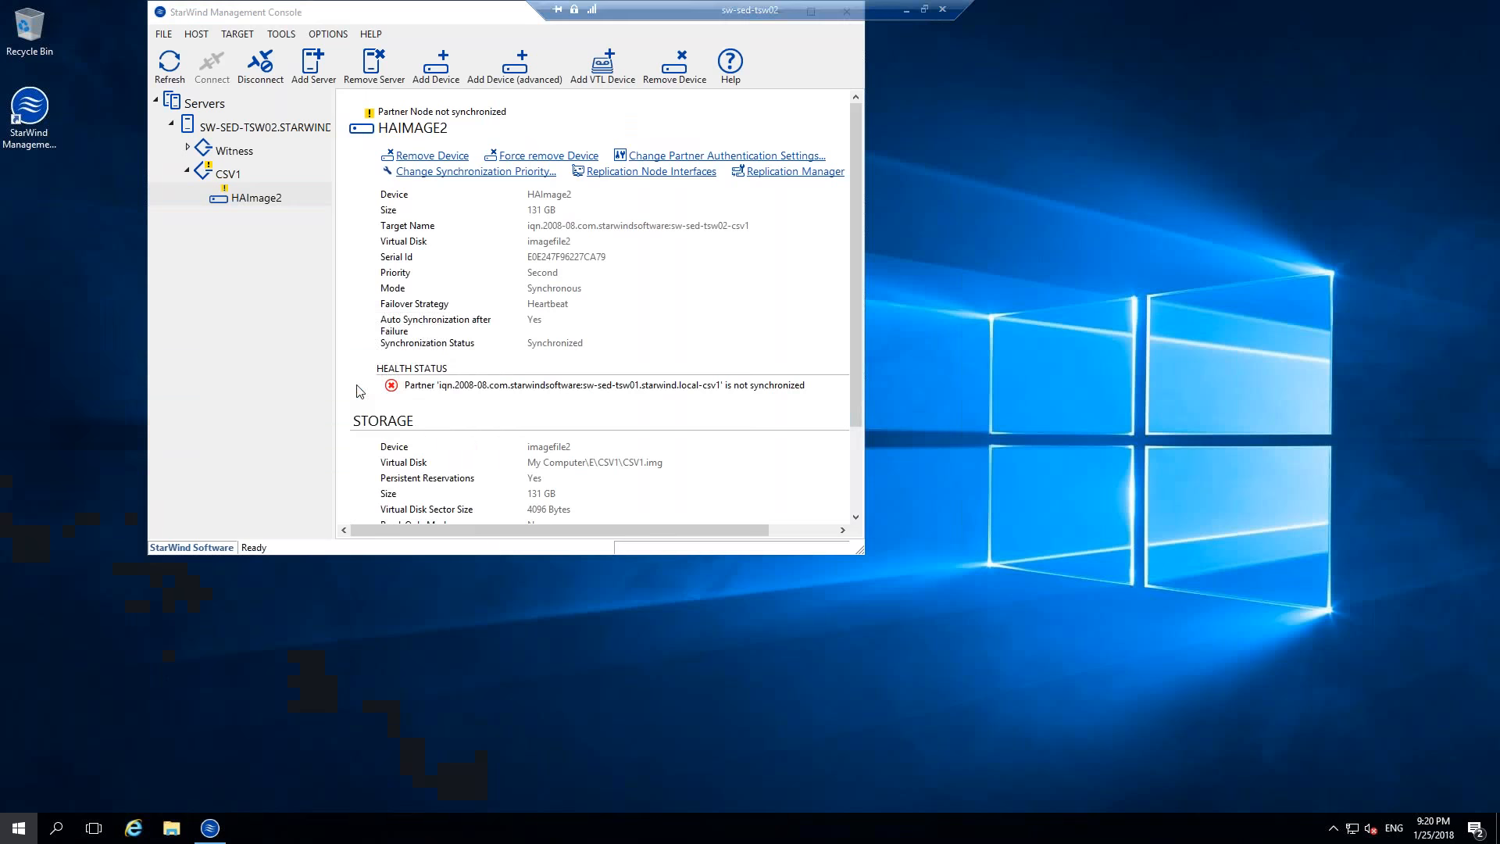
pyautogui.moveTo(319, 18); pyautogui.dragTo(662, 84)
# - Run Get-VirtualDisk in the remote PowerShell window, and minimize the sw-sed-tsw02 session
pyautogui.write('Get-Phys')
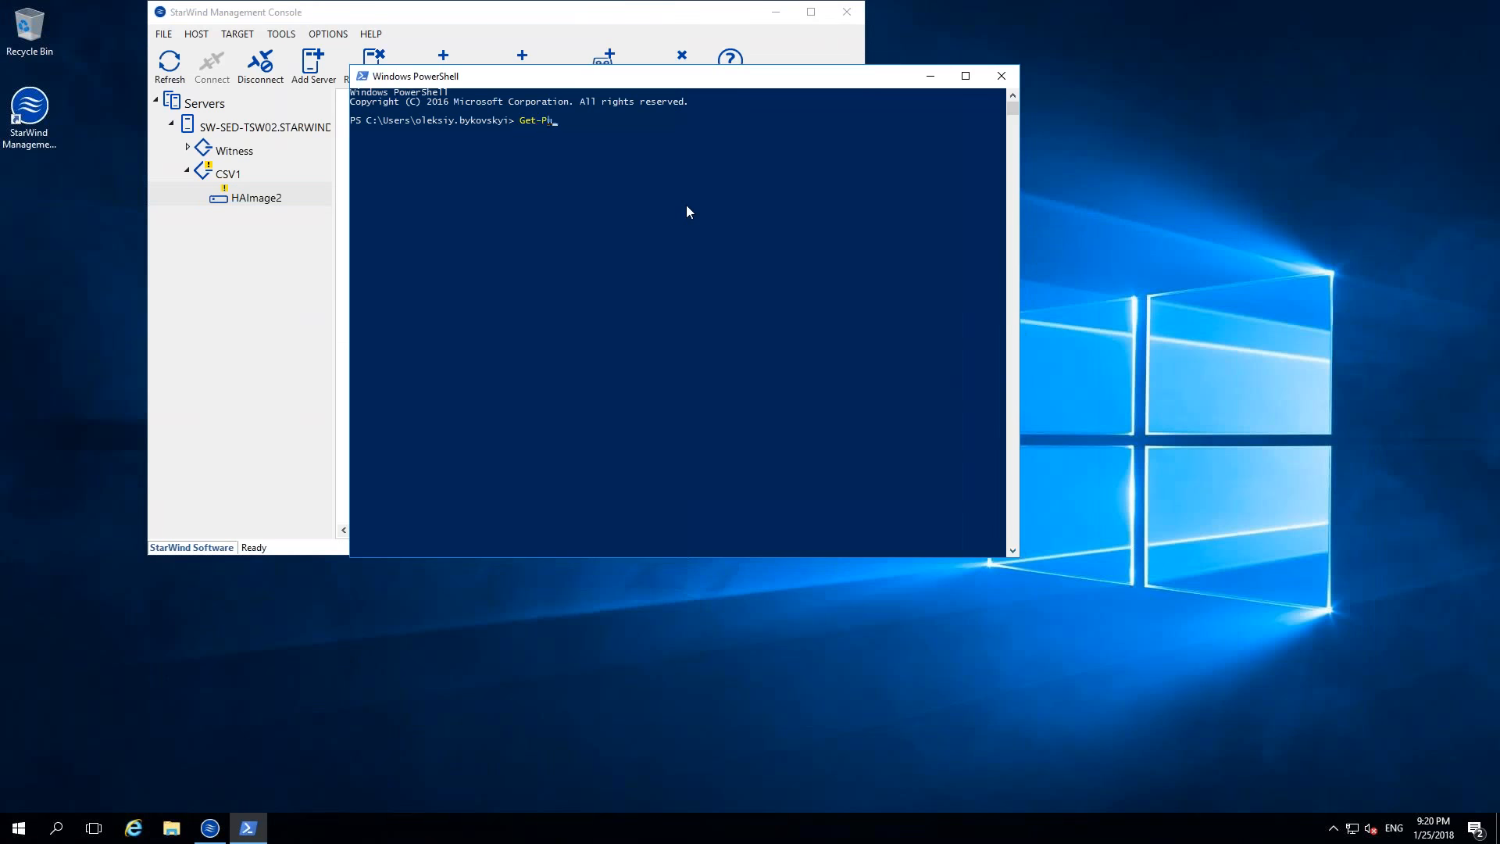
pyautogui.press('BackSpace')
pyautogui.press('BackSpace')
pyautogui.press('BackSpace')
pyautogui.press('BackSpace')
pyautogui.write('VirtualDisk')
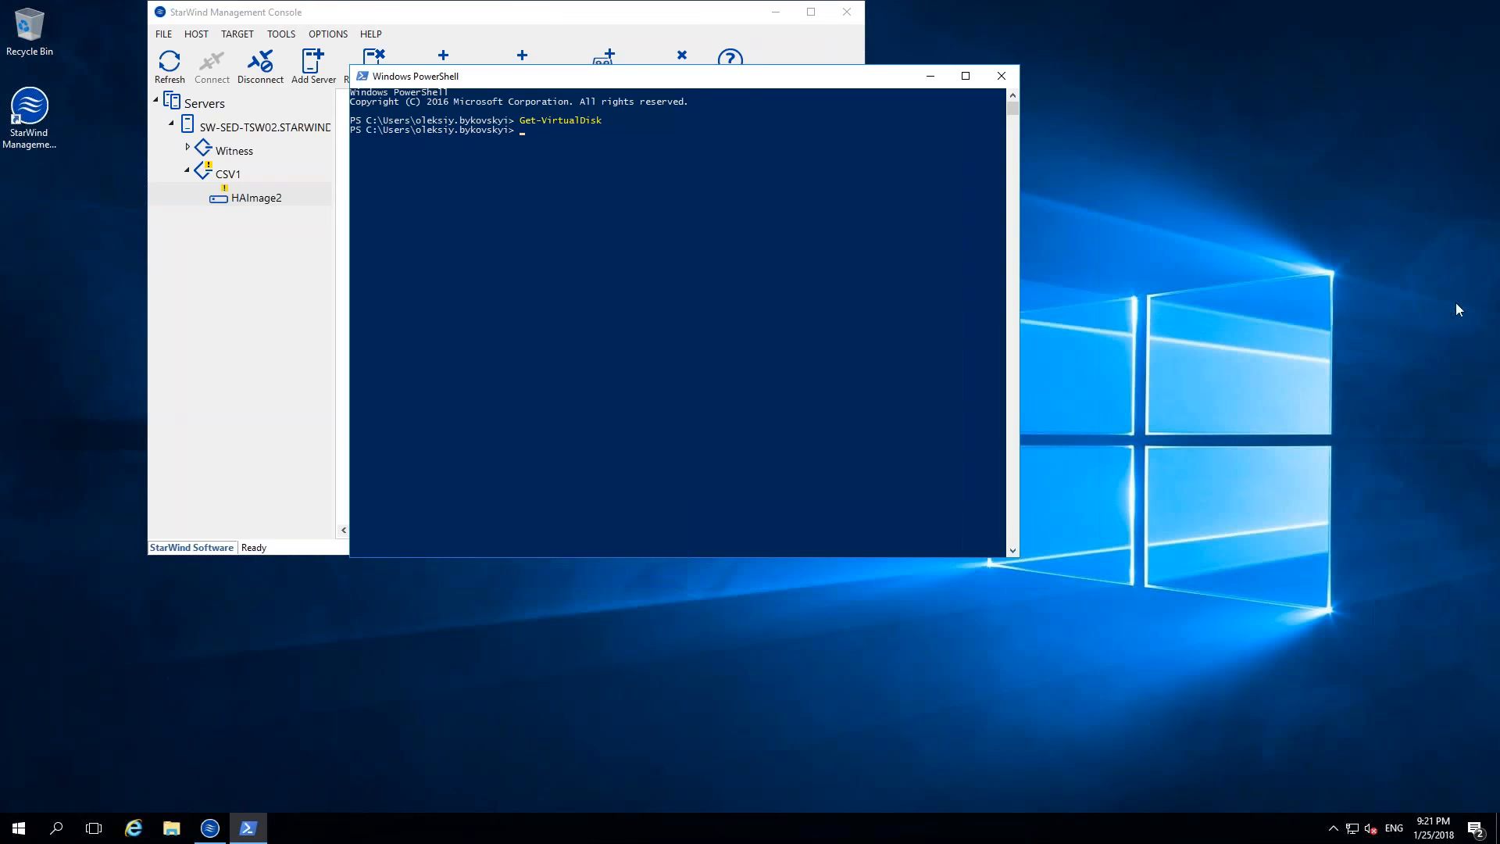
pyautogui.moveTo(991, 4)
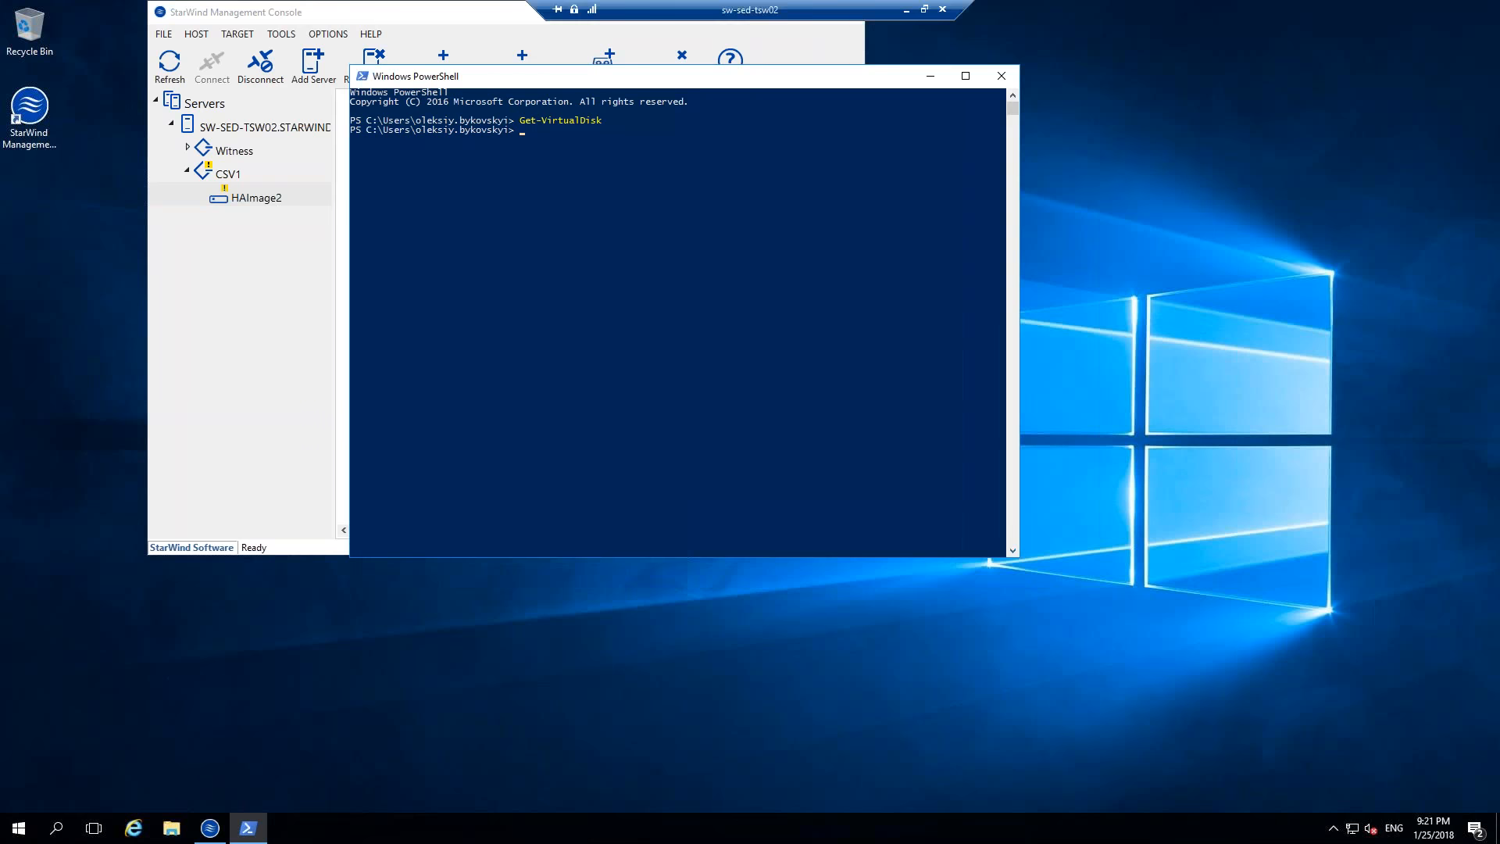
pyautogui.click(906, 9)
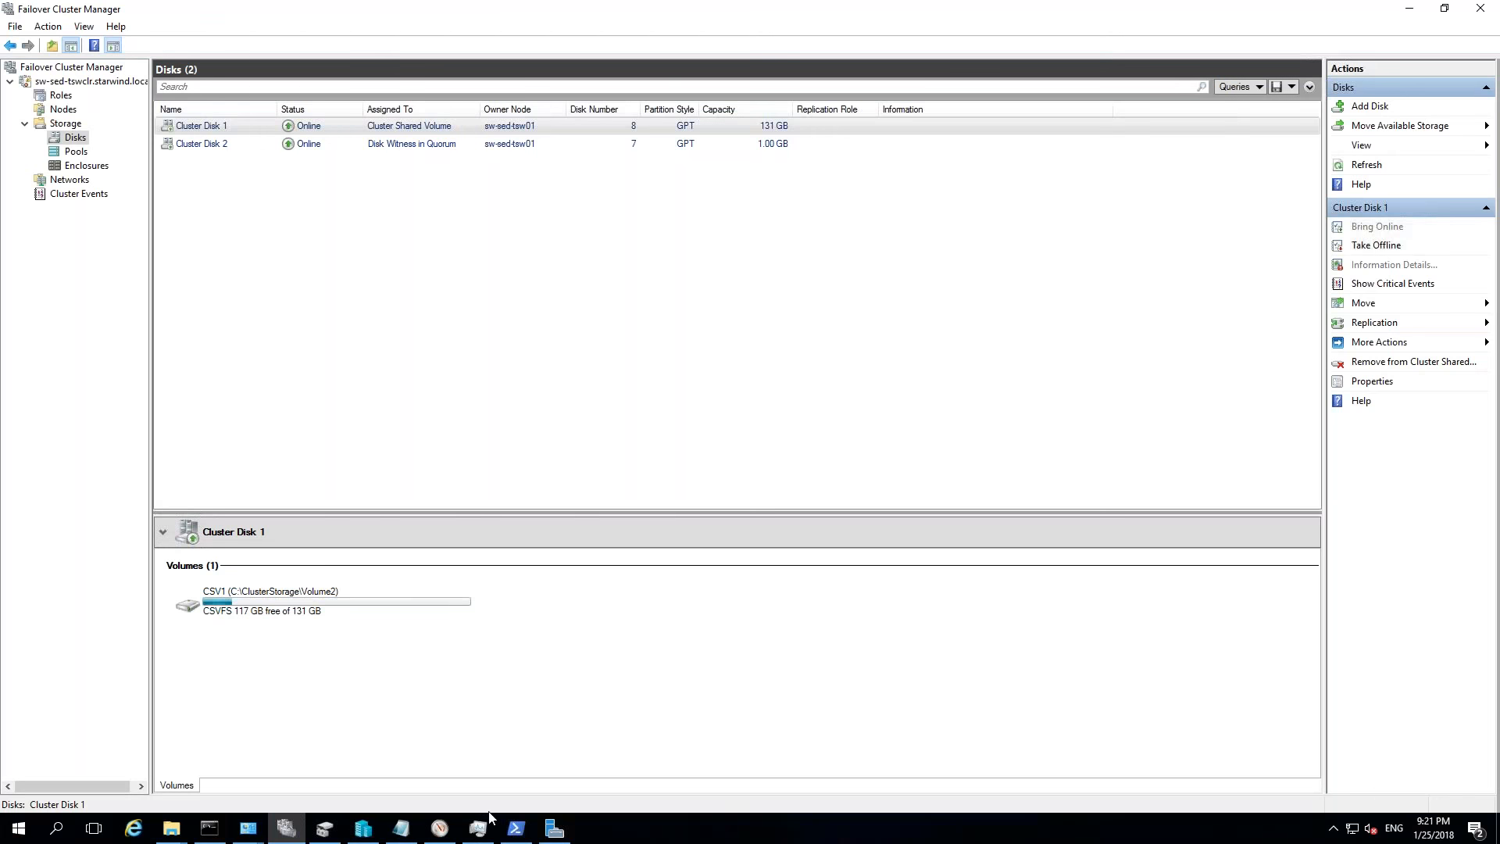
# - Switch to Server Manager, check the available physical disk actions and refresh the Storage Pools page
pyautogui.click(555, 828)
pyautogui.rightClick(1193, 593)
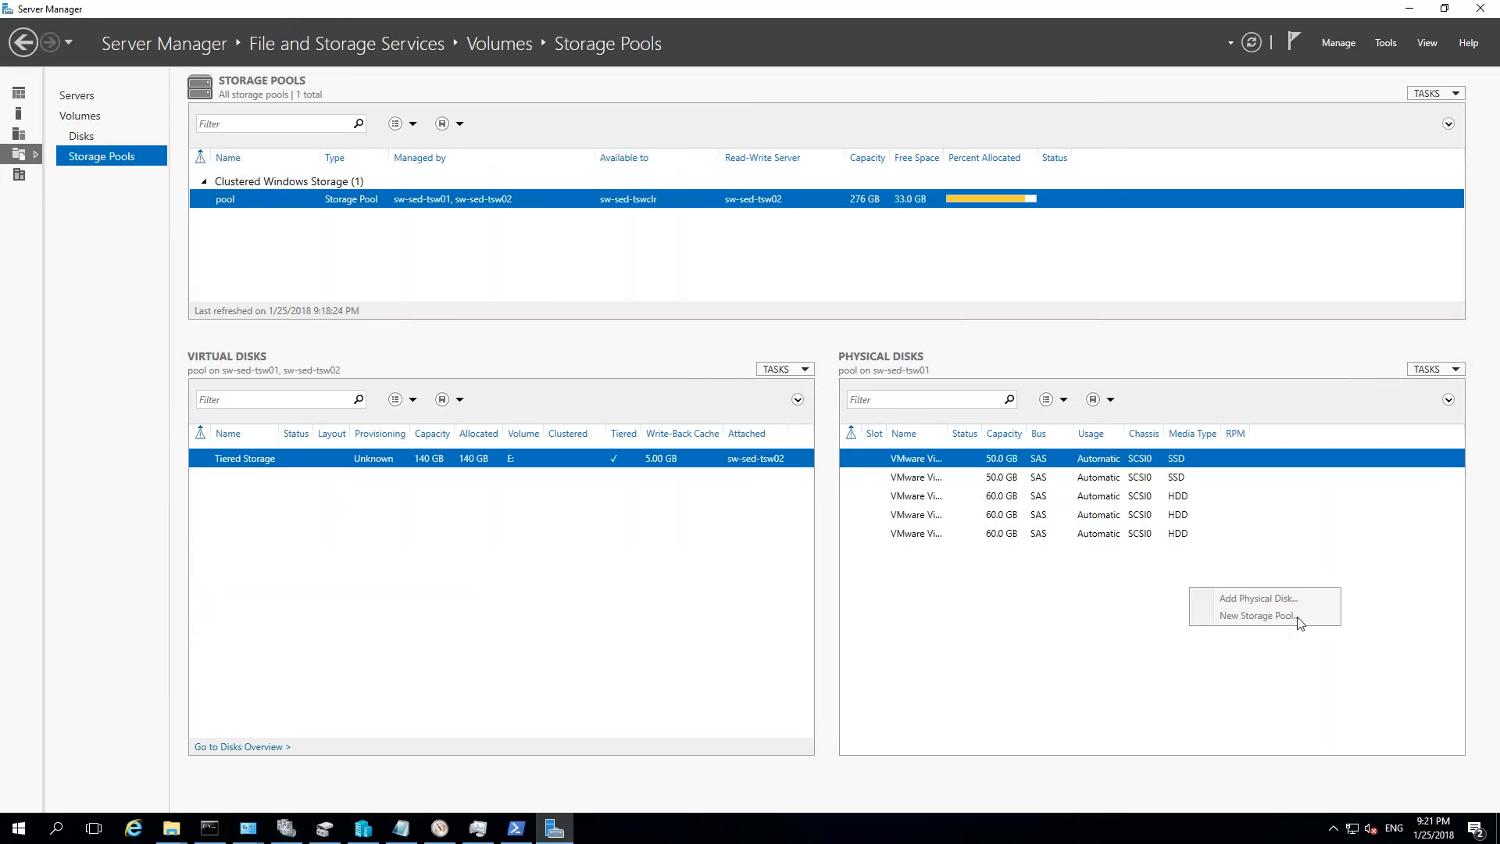
pyautogui.click(623, 610)
pyautogui.click(1252, 43)
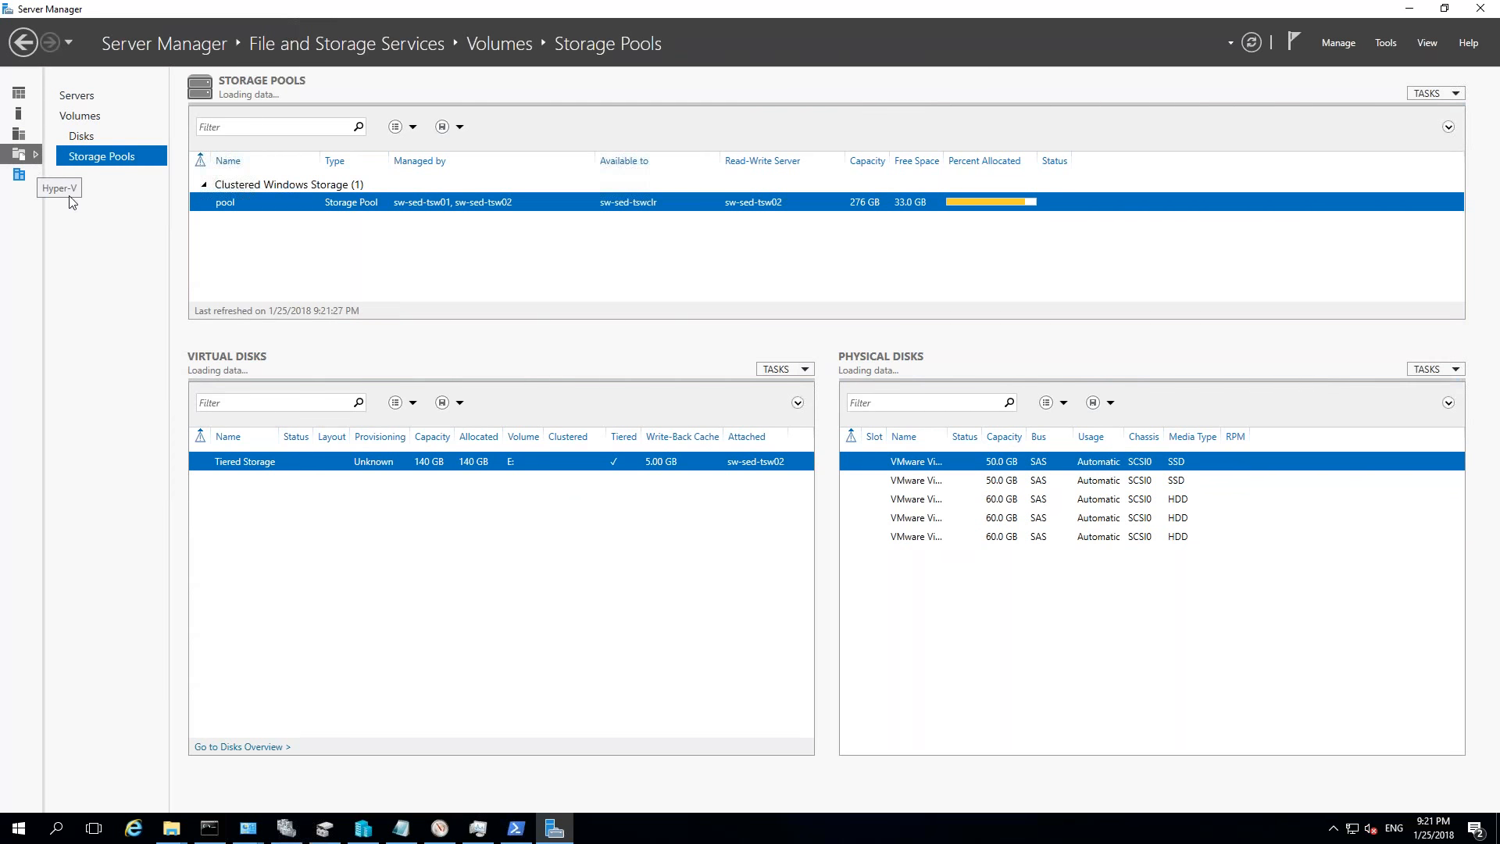
pyautogui.click(1335, 829)
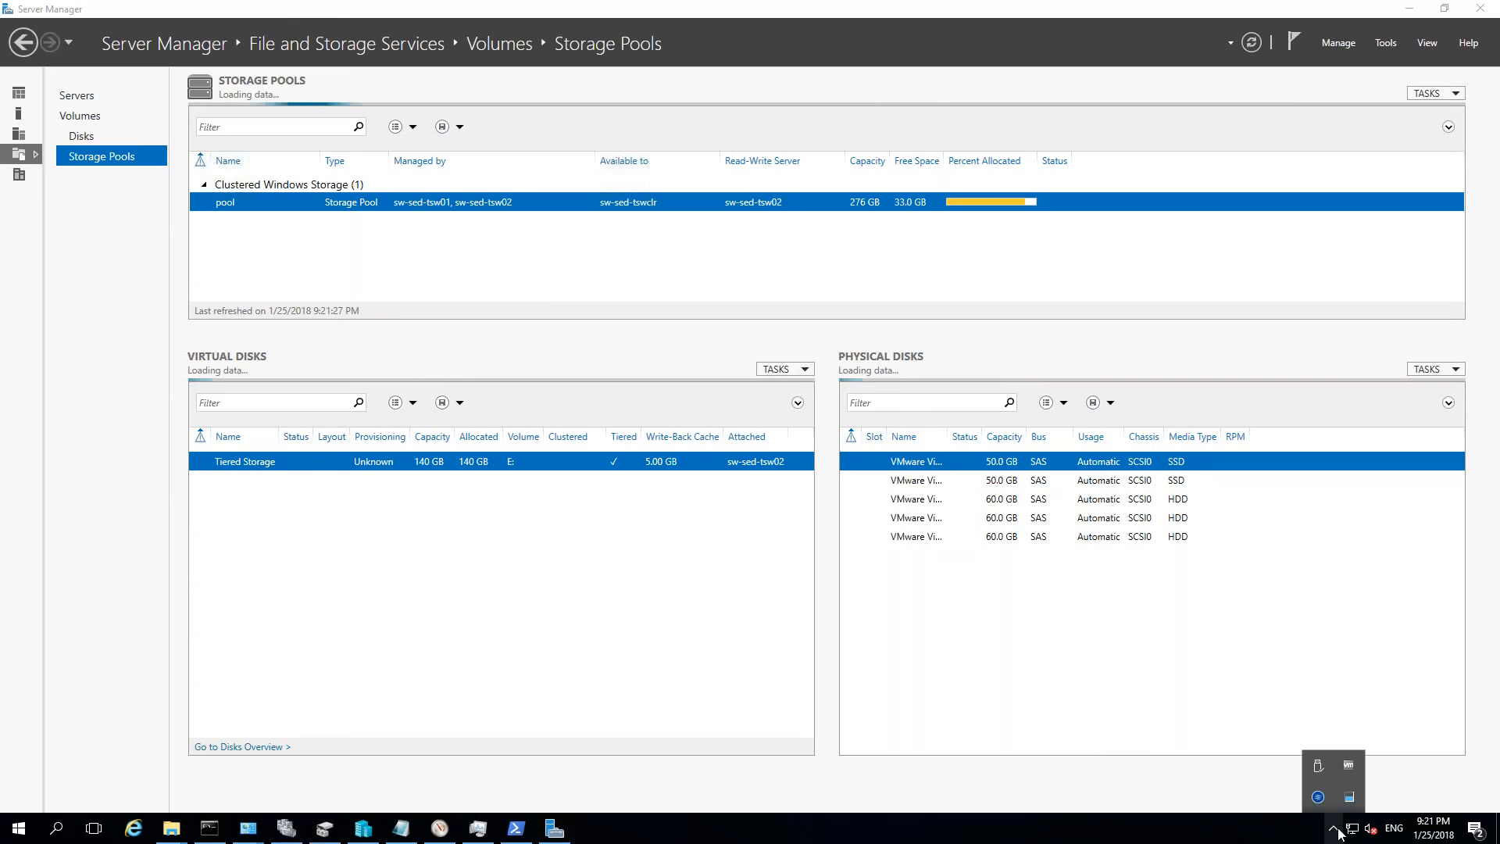
pyautogui.click(509, 542)
pyautogui.rightClick(500, 465)
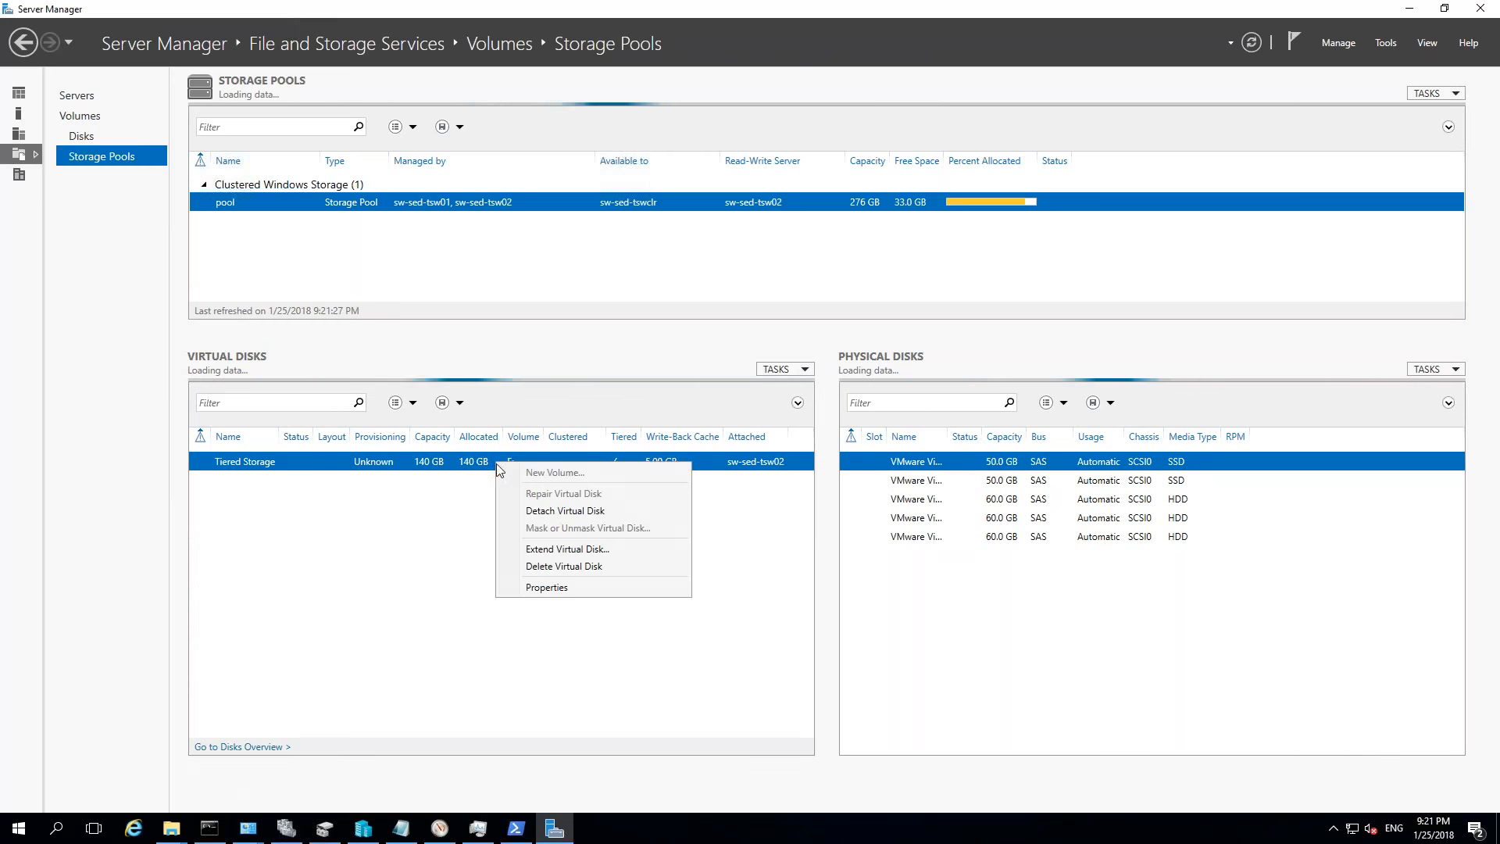
# - Bring up the New Volume (E:) window in File Explorer to view its folders, and go to the drive overview in This PC
pyautogui.click(171, 828)
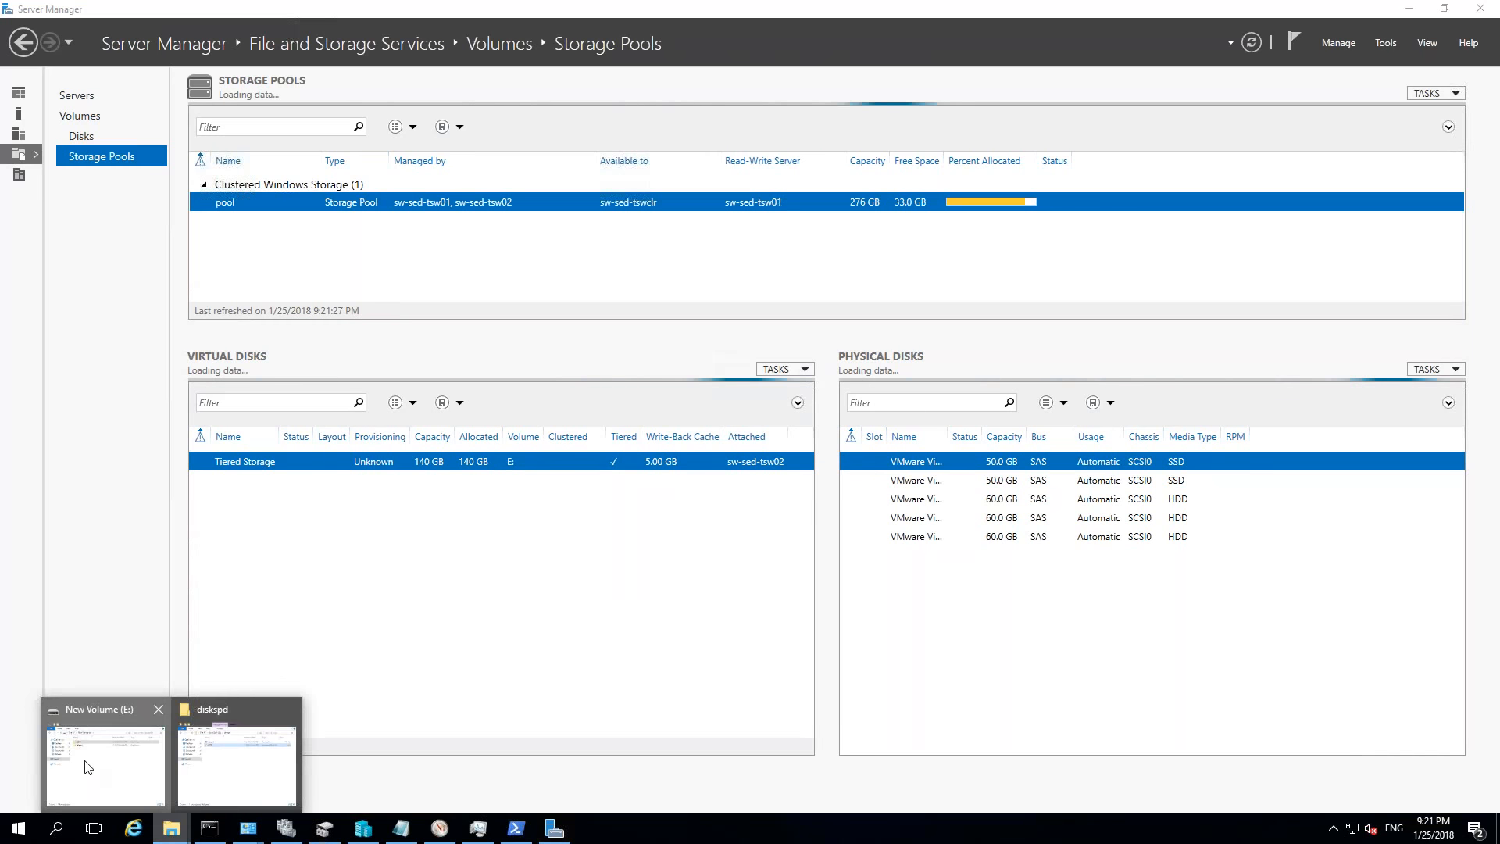
pyautogui.click(87, 767)
pyautogui.click(778, 403)
pyautogui.doubleClick(969, 527)
pyautogui.rightClick(880, 452)
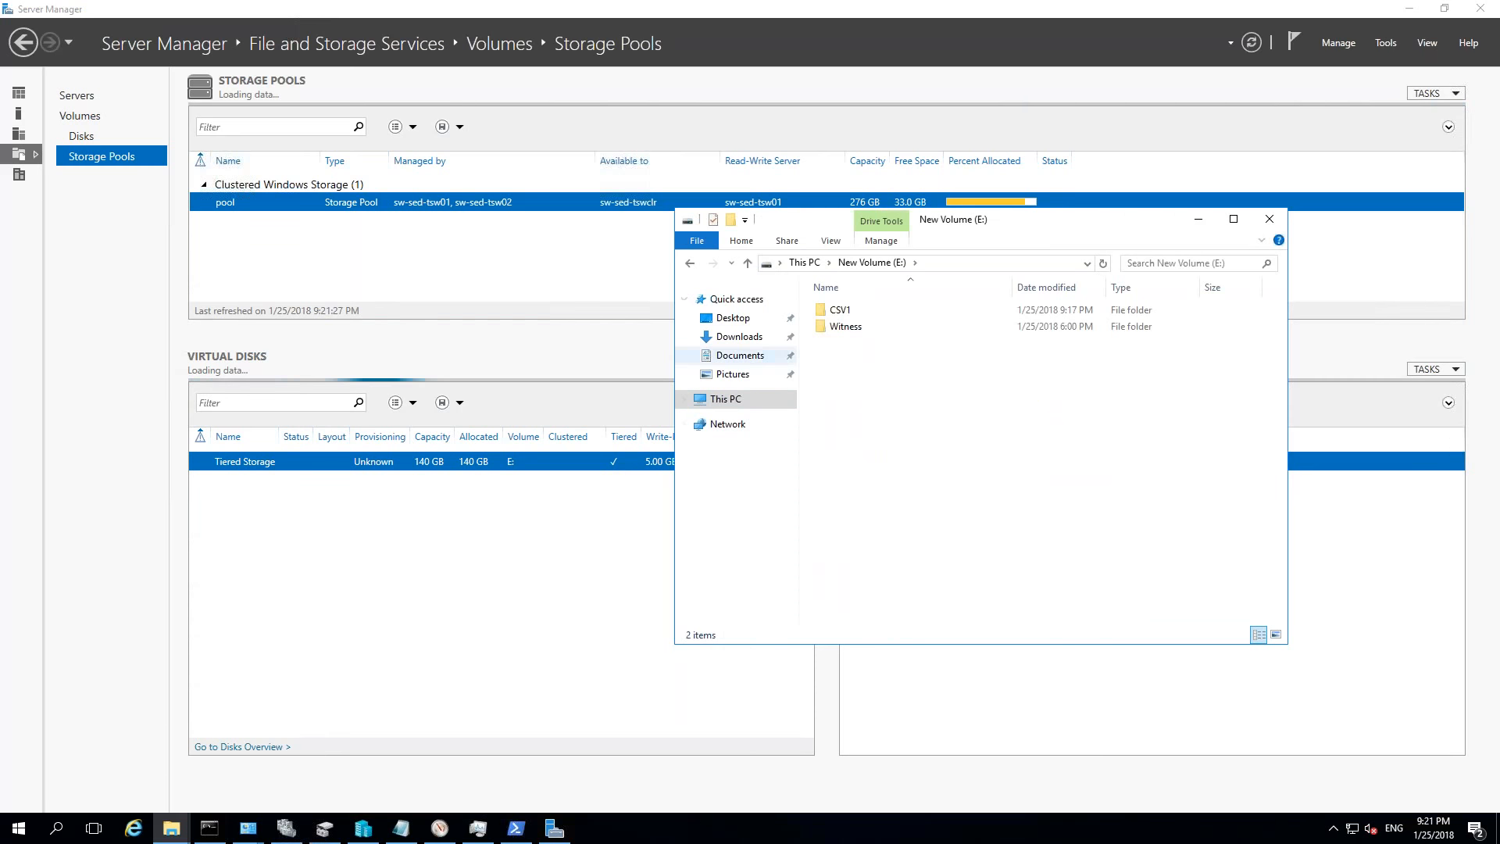
pyautogui.click(749, 402)
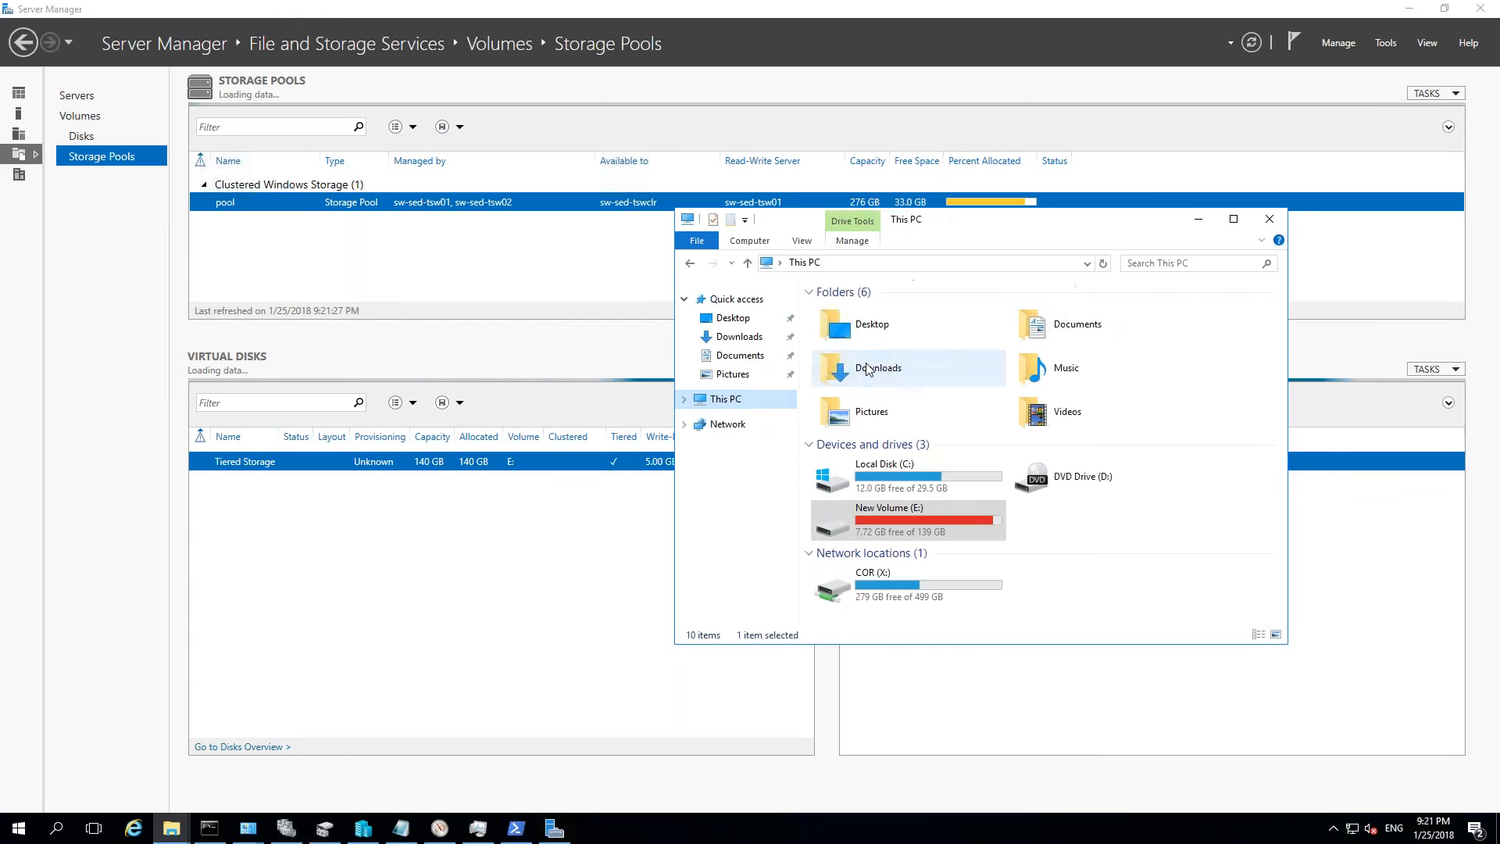
# - Open the ClusterStorage folder on Local Disk (C:) to check its volumes, and minimize File Explorer
pyautogui.doubleClick(936, 469)
pyautogui.doubleClick(910, 313)
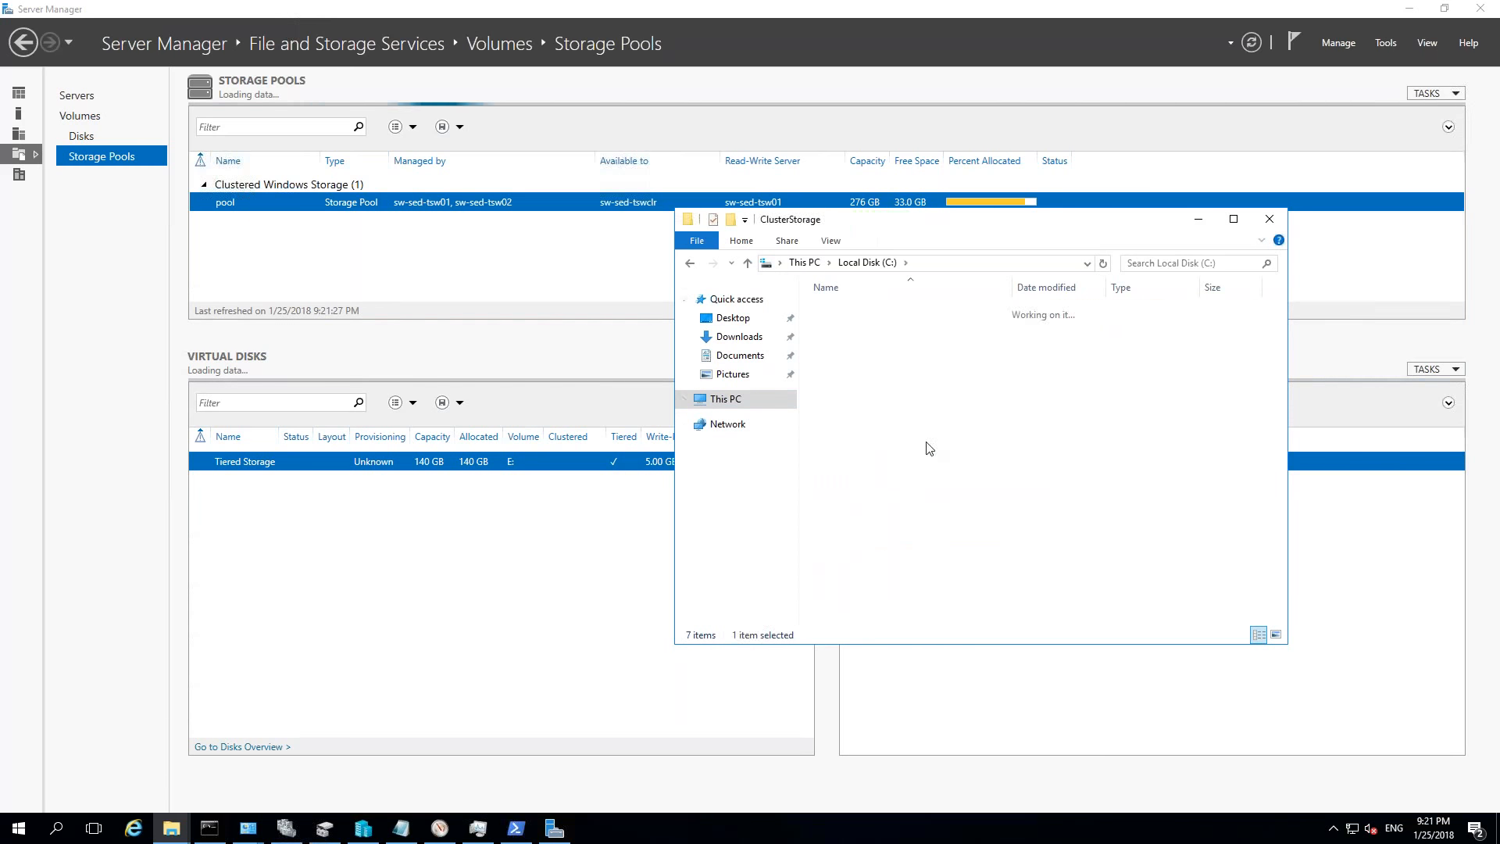
pyautogui.rightClick(926, 504)
pyautogui.click(952, 383)
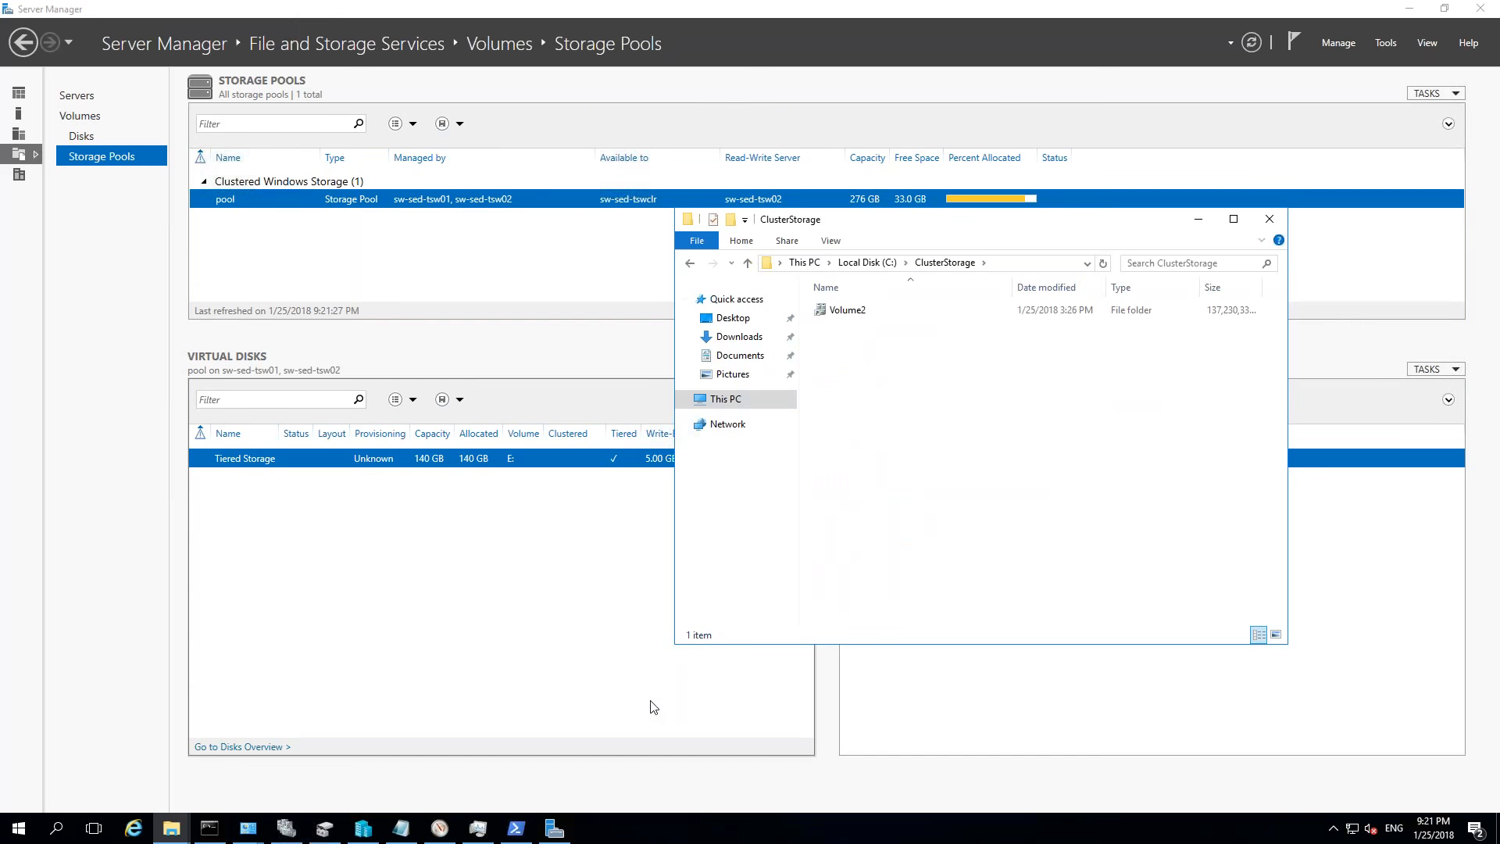
pyautogui.click(1198, 220)
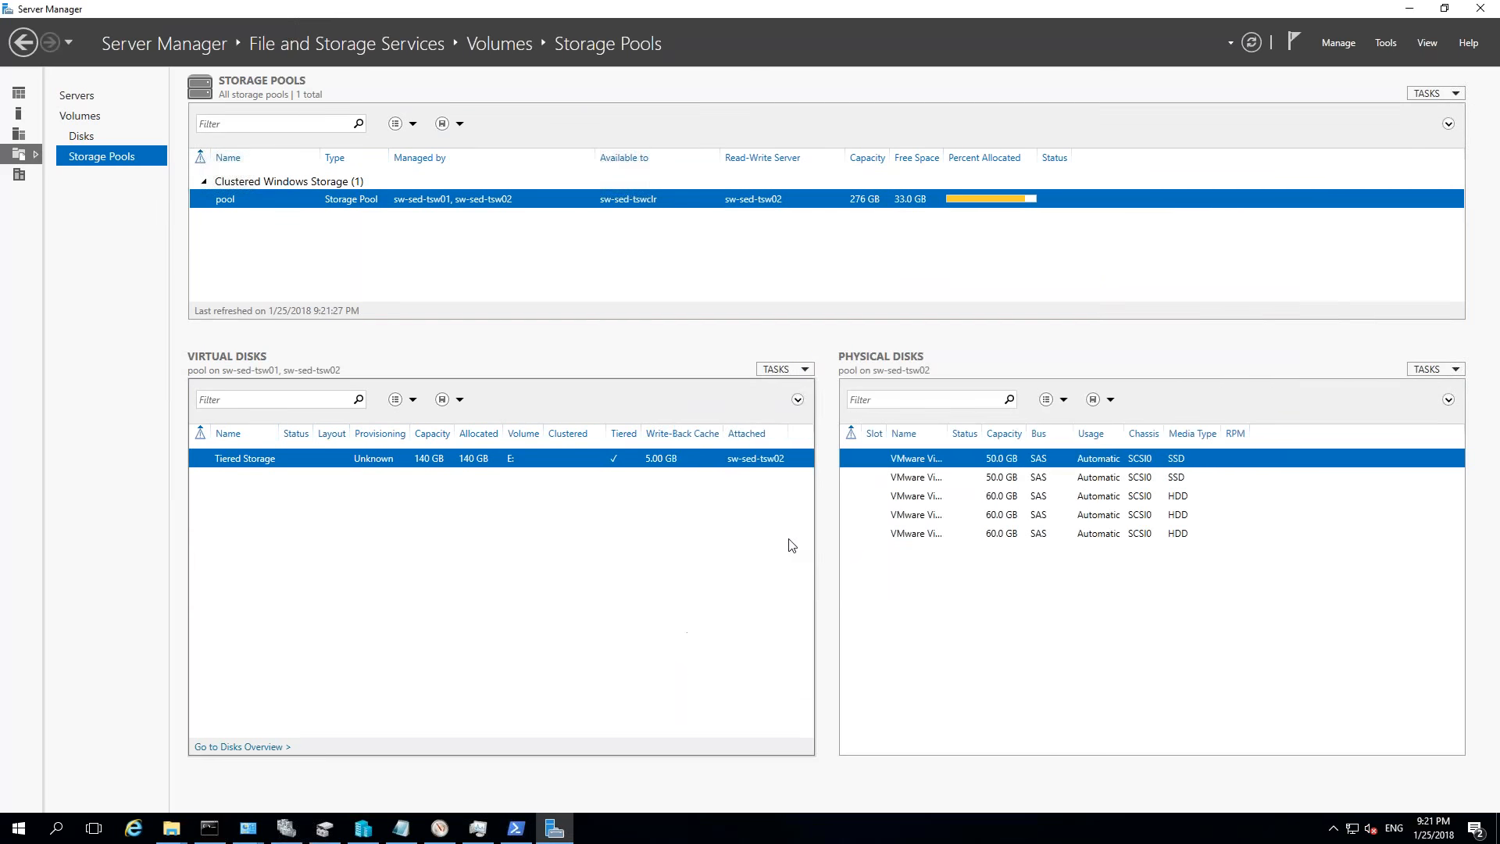
# - Check and close Hyper-V Manager, and view the cluster roles in Failover Cluster Manager
pyautogui.click(369, 832)
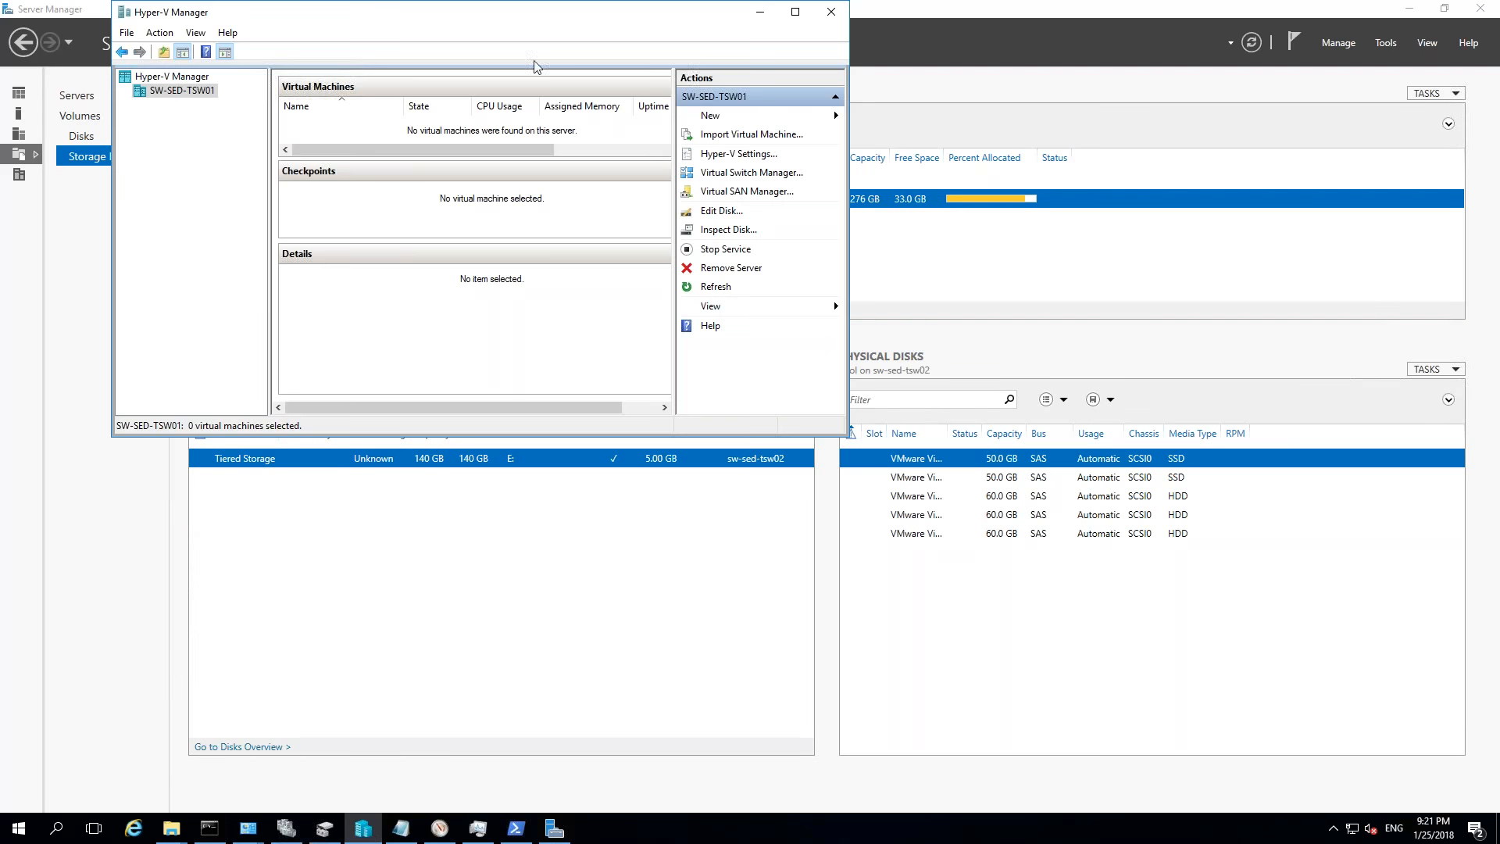
pyautogui.click(830, 12)
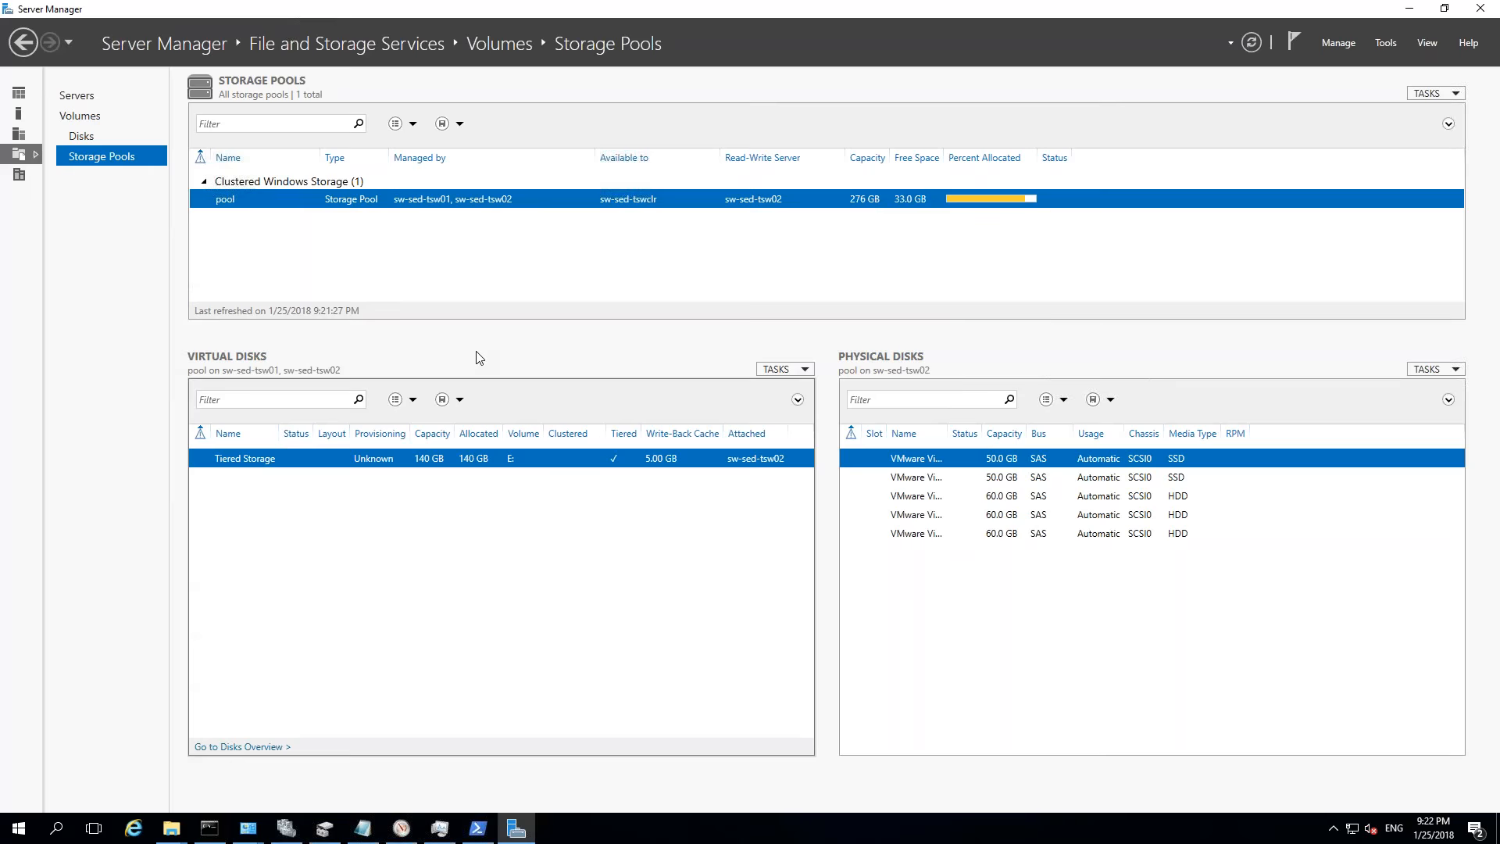
pyautogui.click(286, 827)
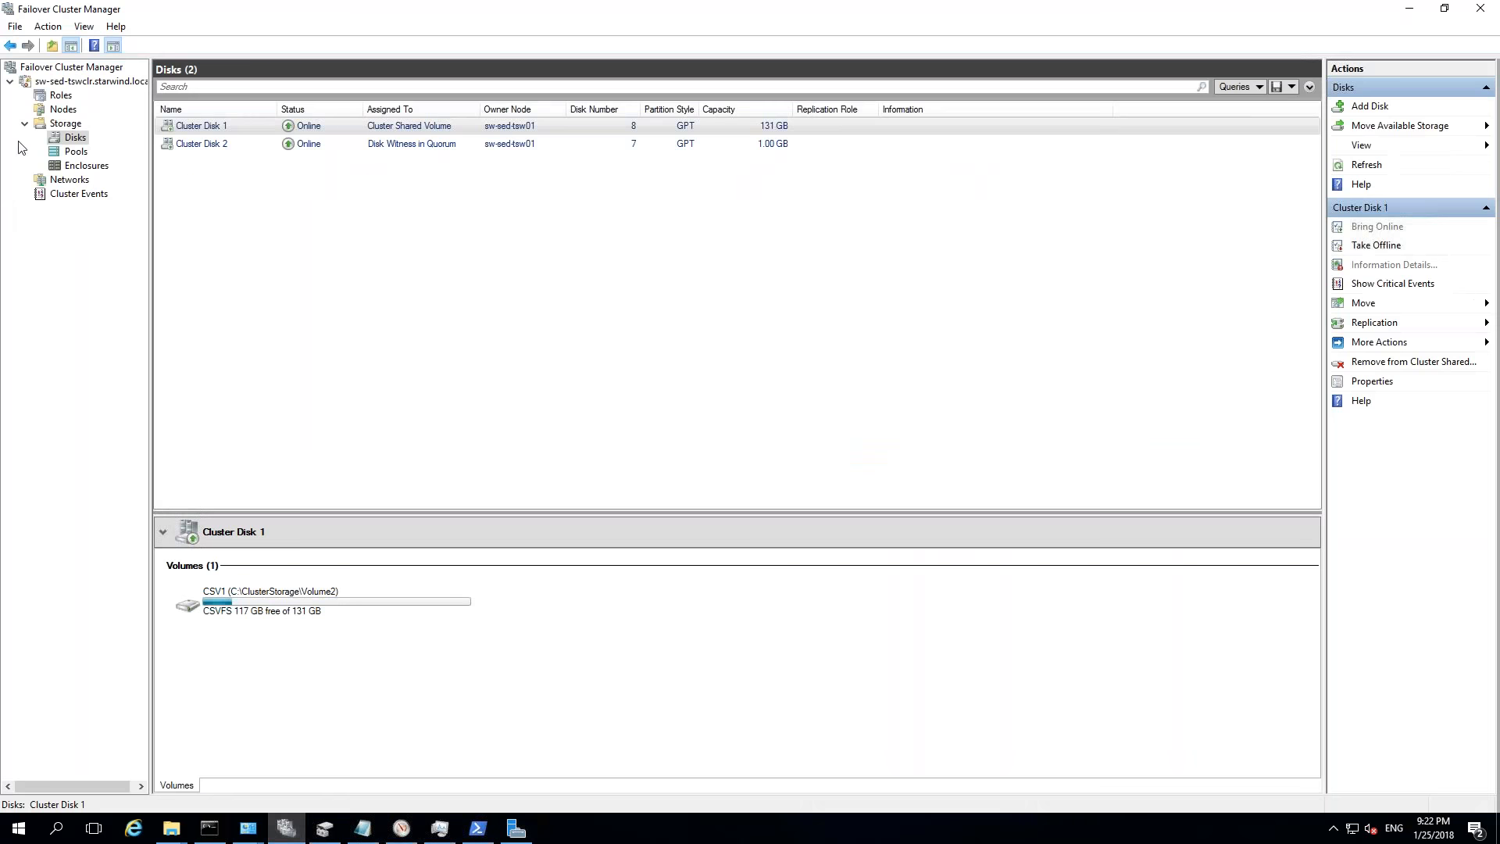
pyautogui.click(61, 94)
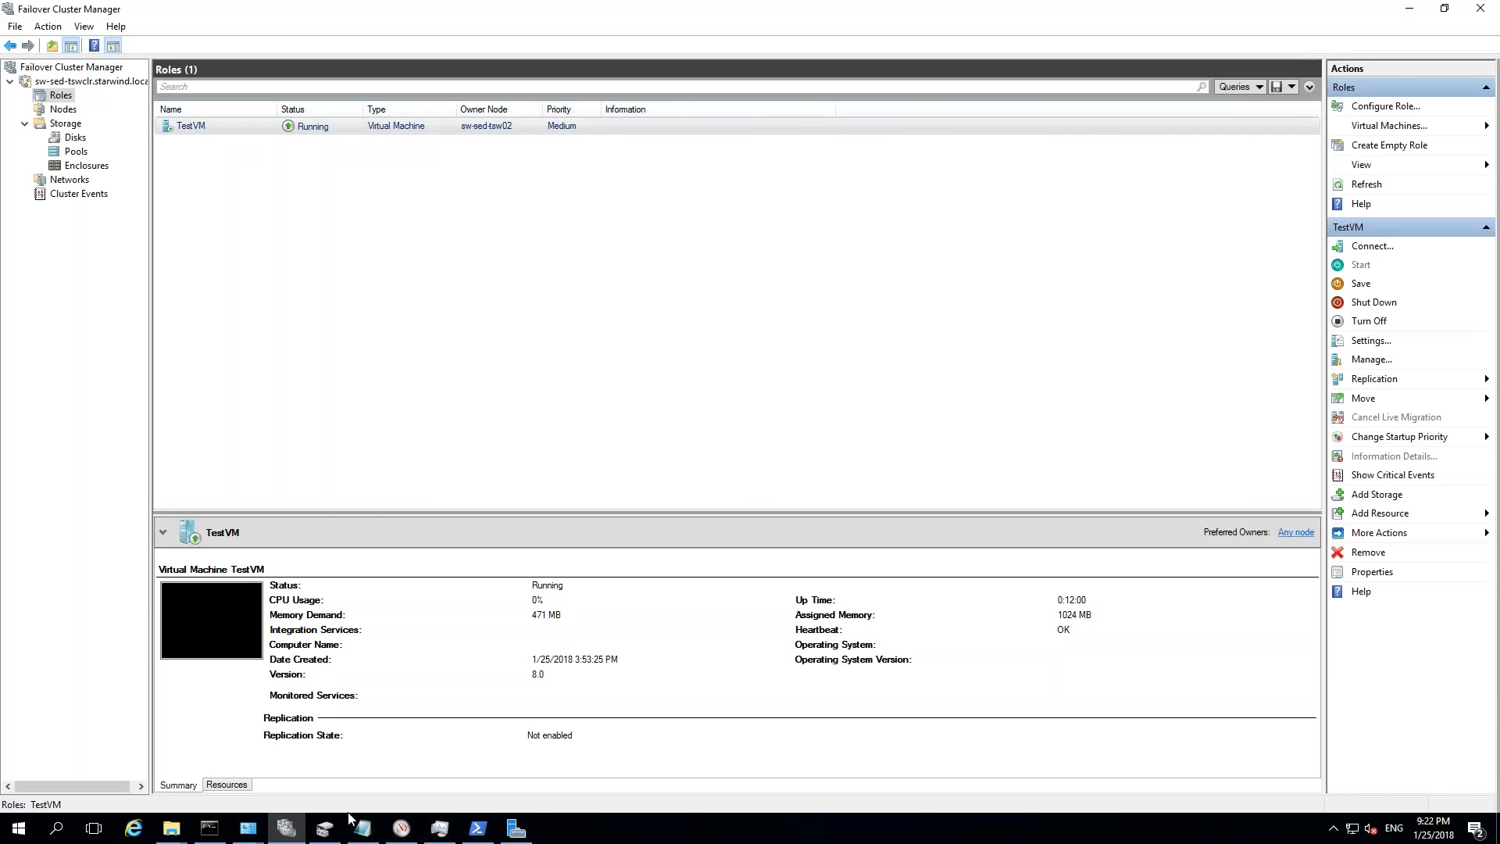
# - Switch to StarWind Management Console and show the details of the HAImage2 device under CSV1
pyautogui.click(171, 828)
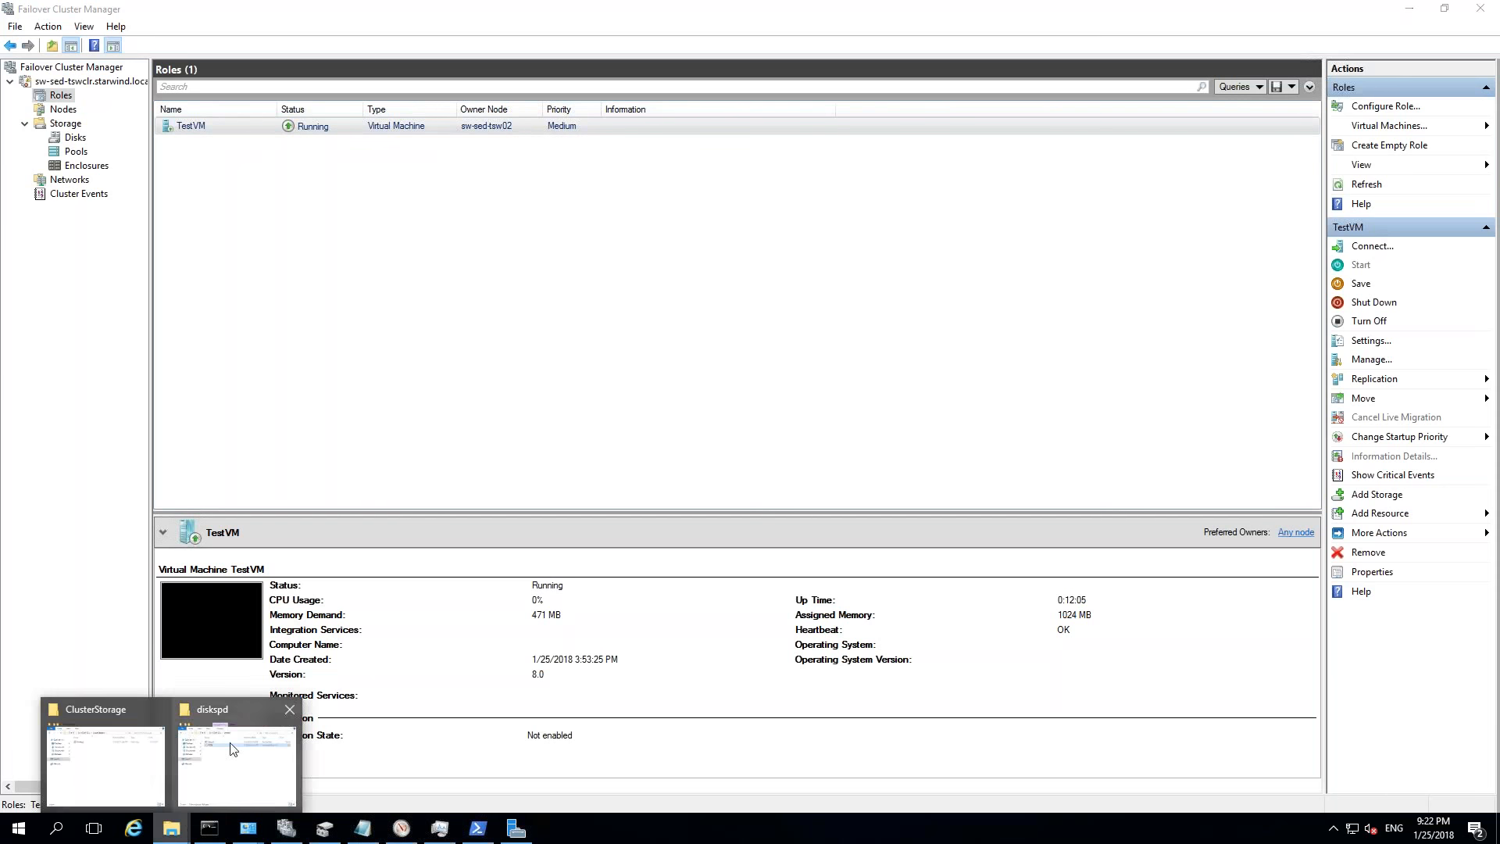
pyautogui.click(507, 833)
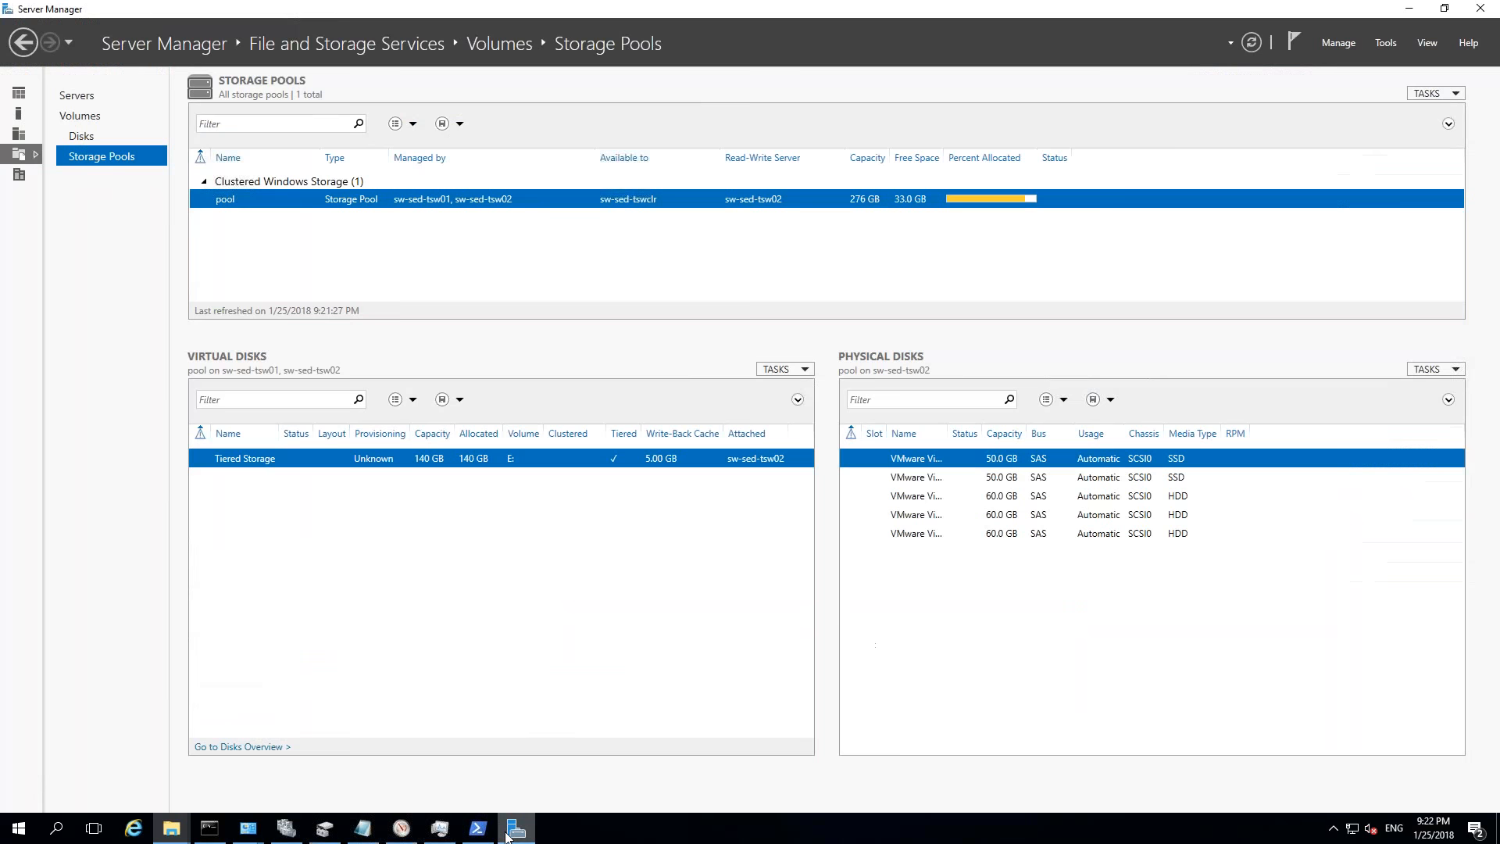
pyautogui.click(1334, 829)
pyautogui.doubleClick(1318, 797)
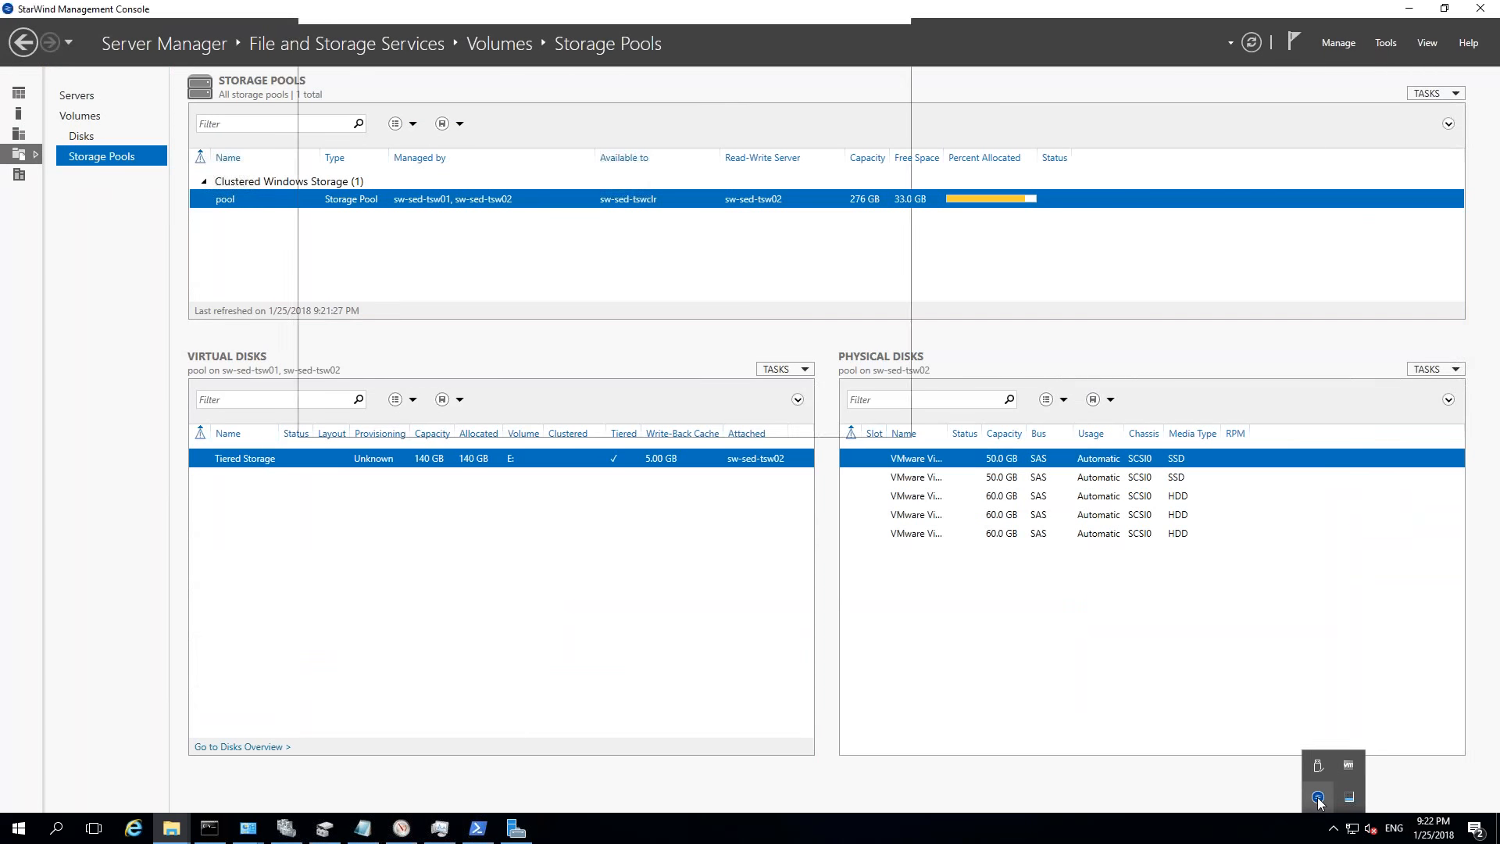
pyautogui.click(80, 191)
pyautogui.click(87, 218)
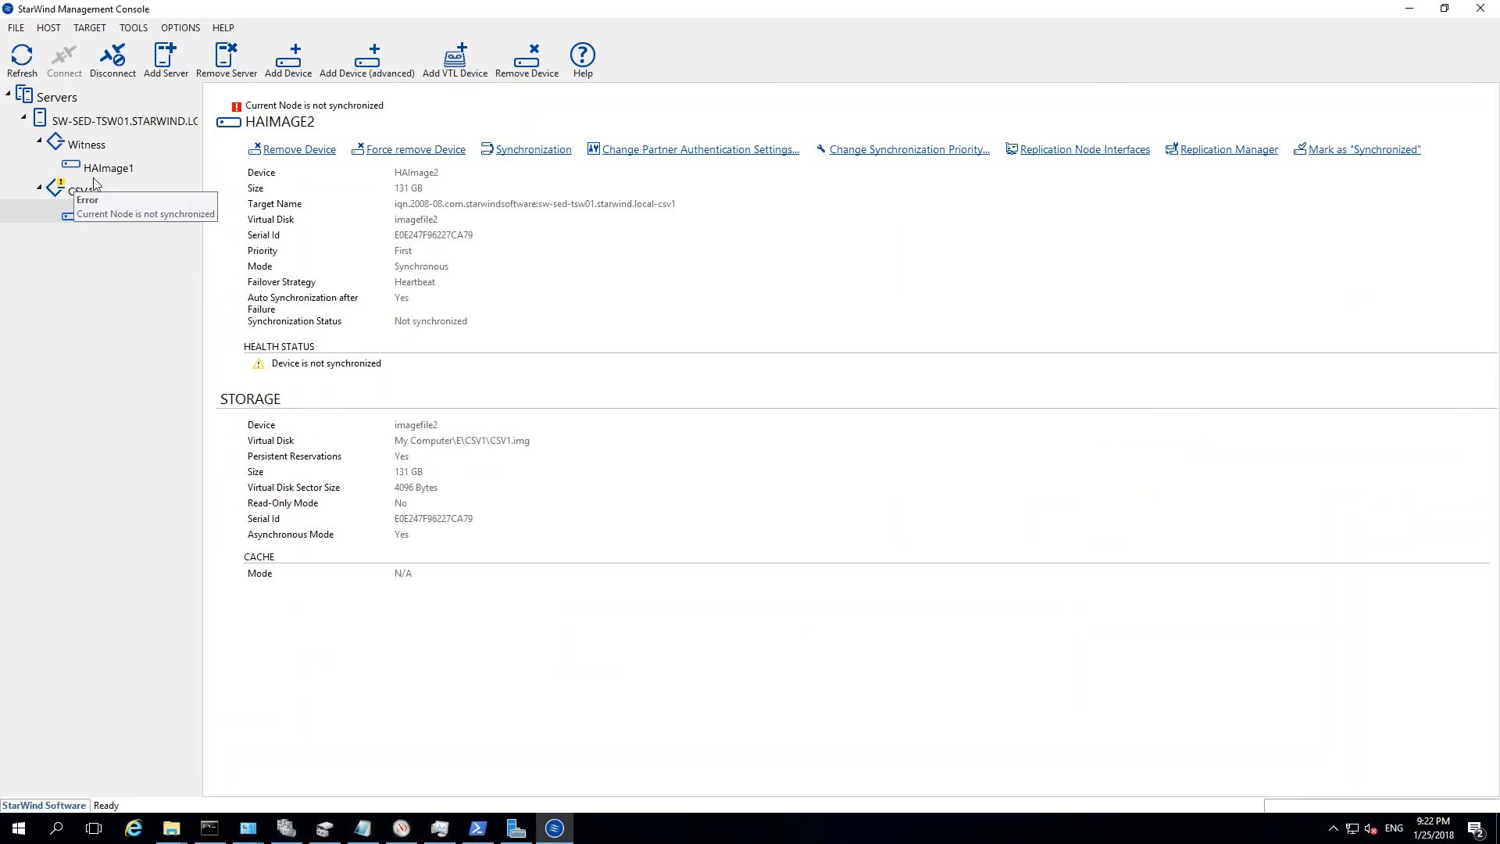
# - Try to synchronize the HAImage2 device under CSV1, check its available actions again and minimize StarWind Management Console
pyautogui.rightClick(91, 221)
pyautogui.click(167, 268)
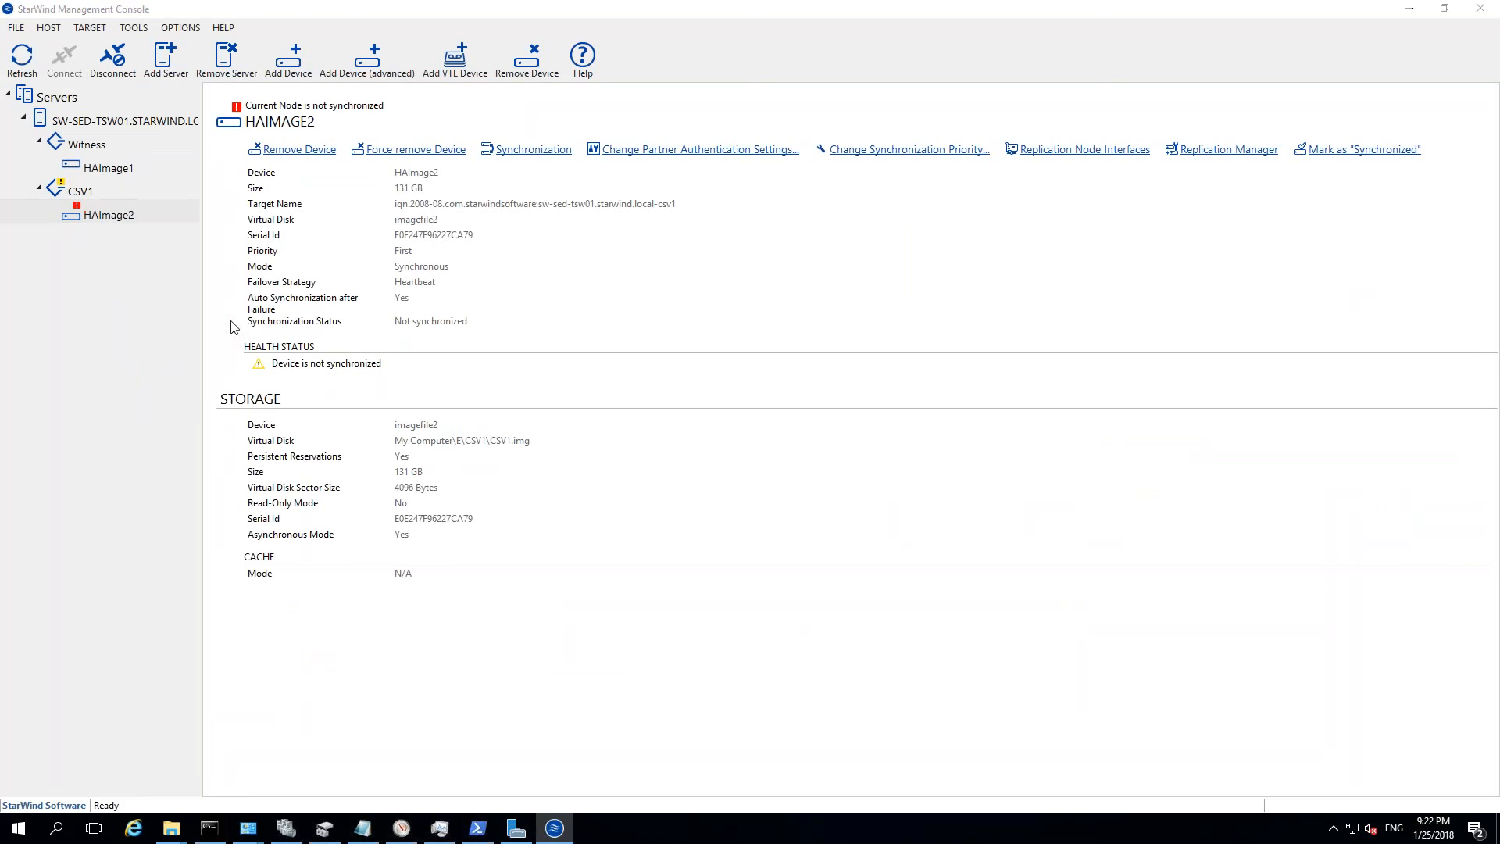
pyautogui.rightClick(89, 215)
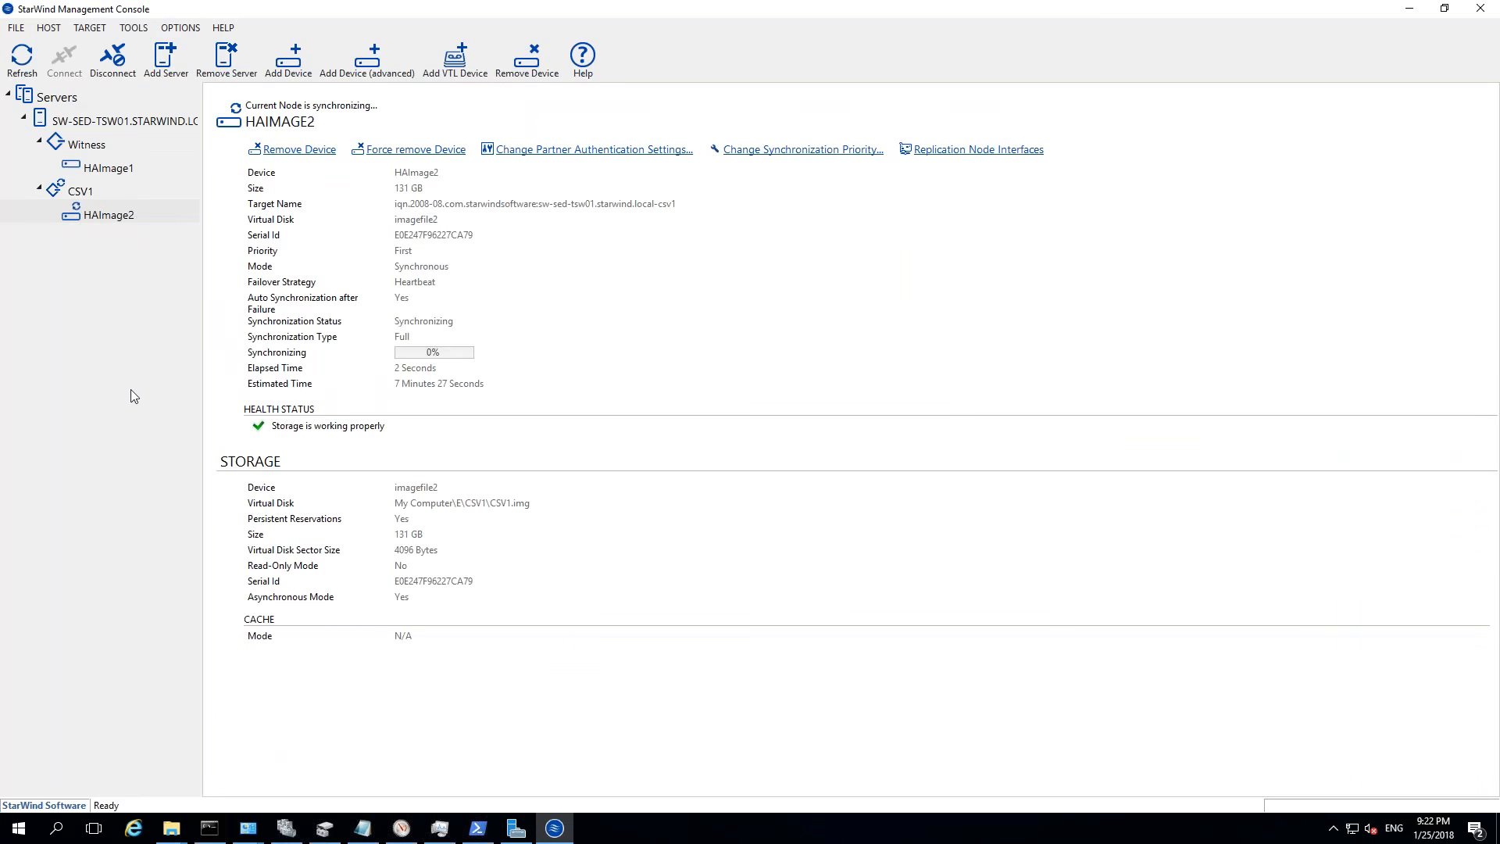
pyautogui.rightClick(111, 204)
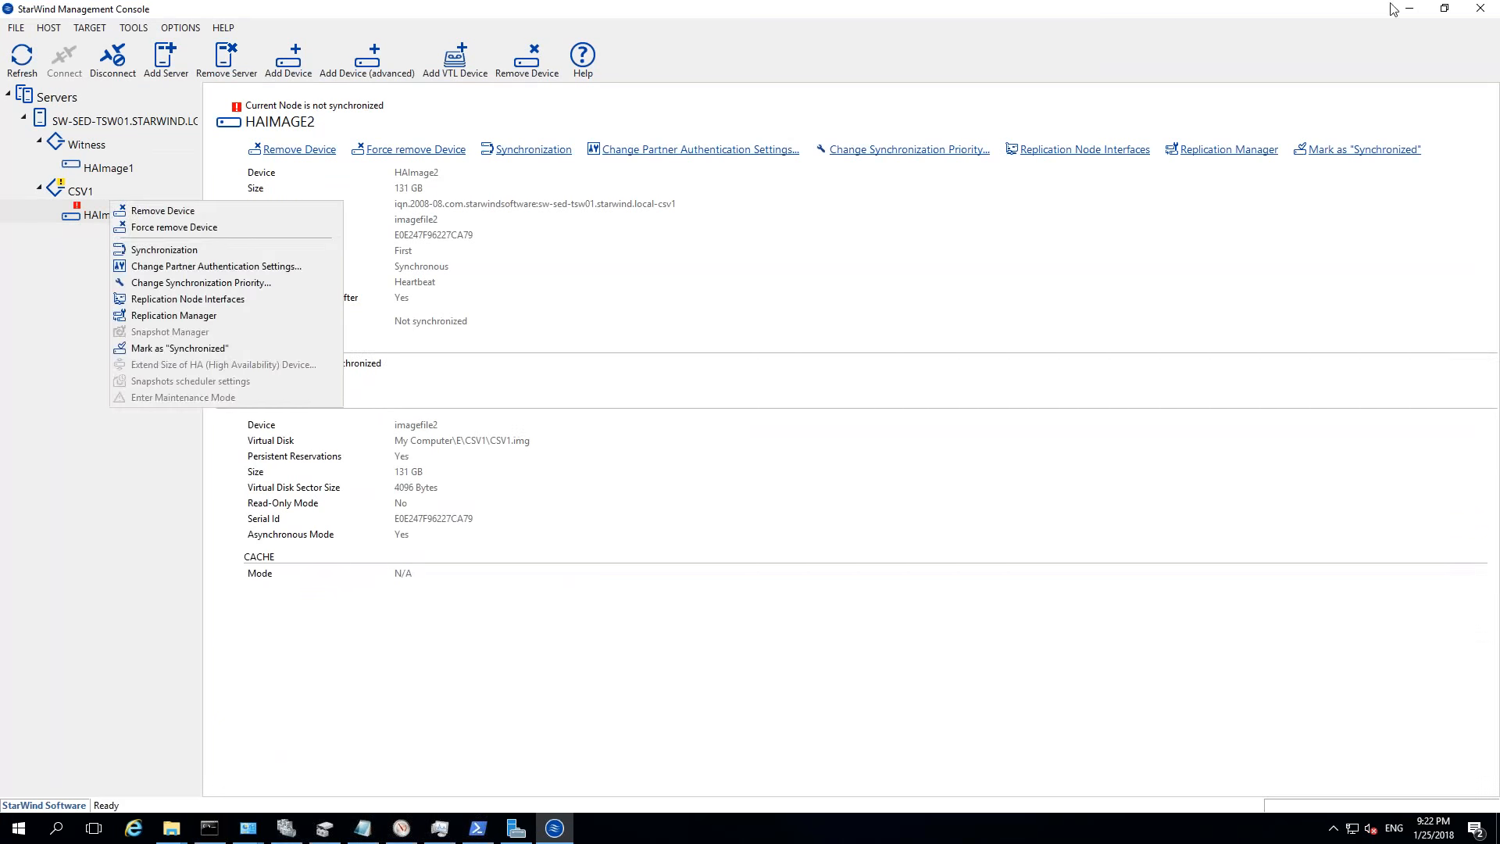
pyautogui.click(1409, 9)
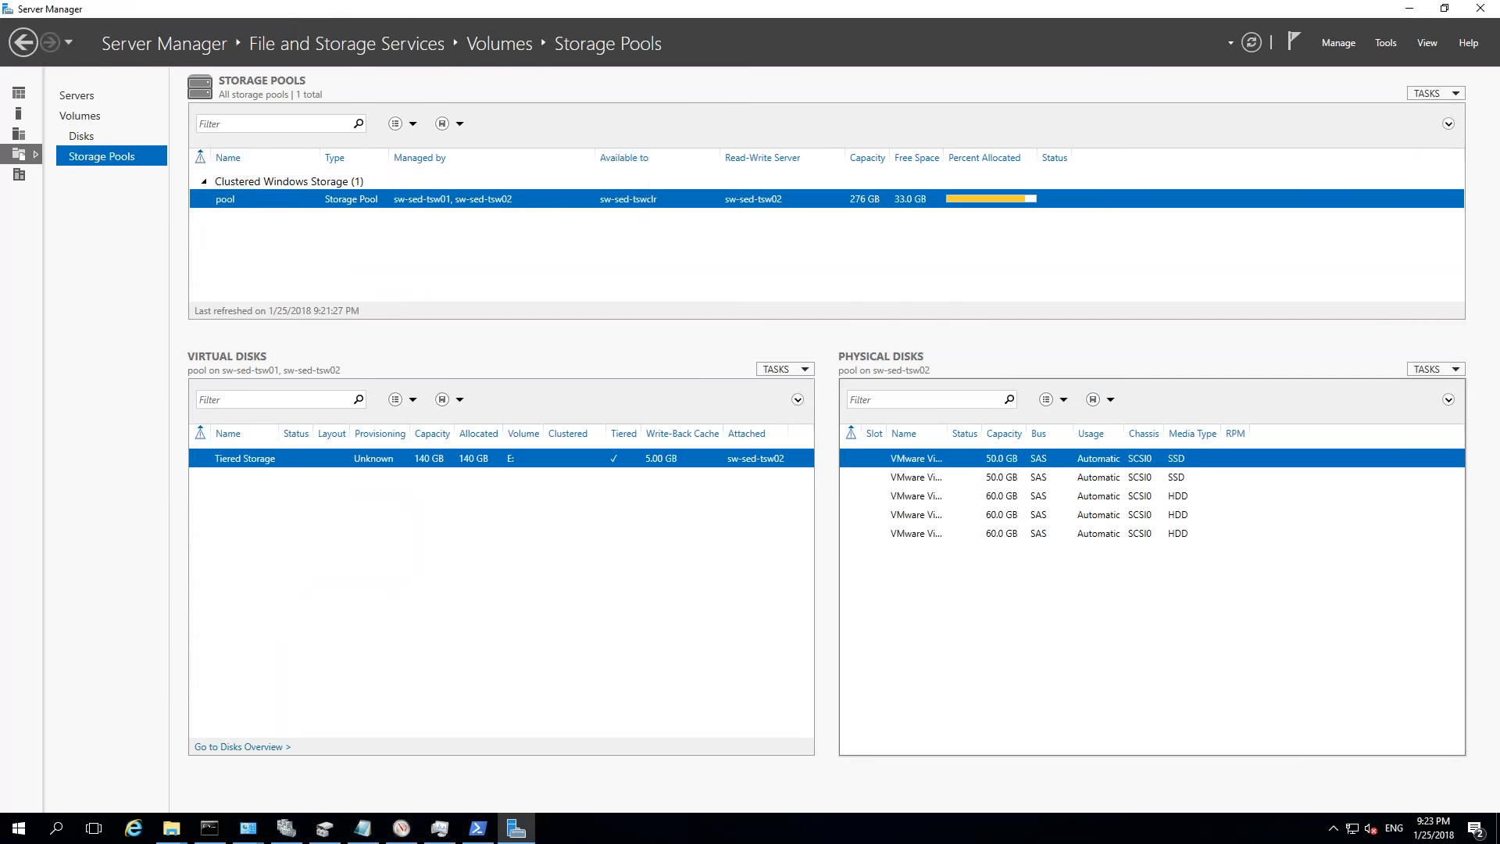
# - Minimize Server Manager, switch to Command Prompt, end the paused test script and run net stop starwindservice
pyautogui.click(1409, 8)
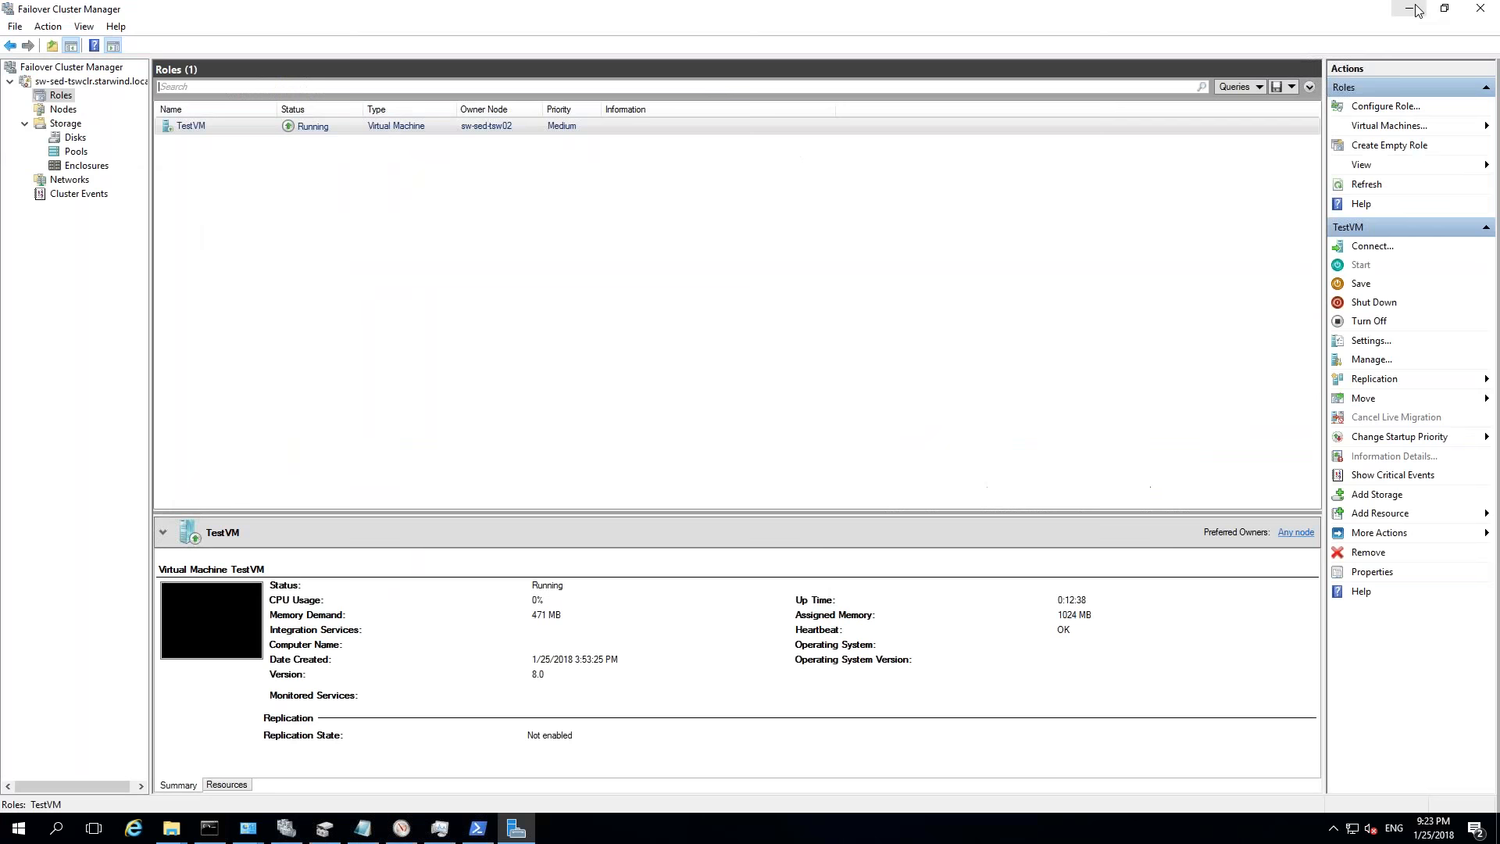
pyautogui.click(209, 828)
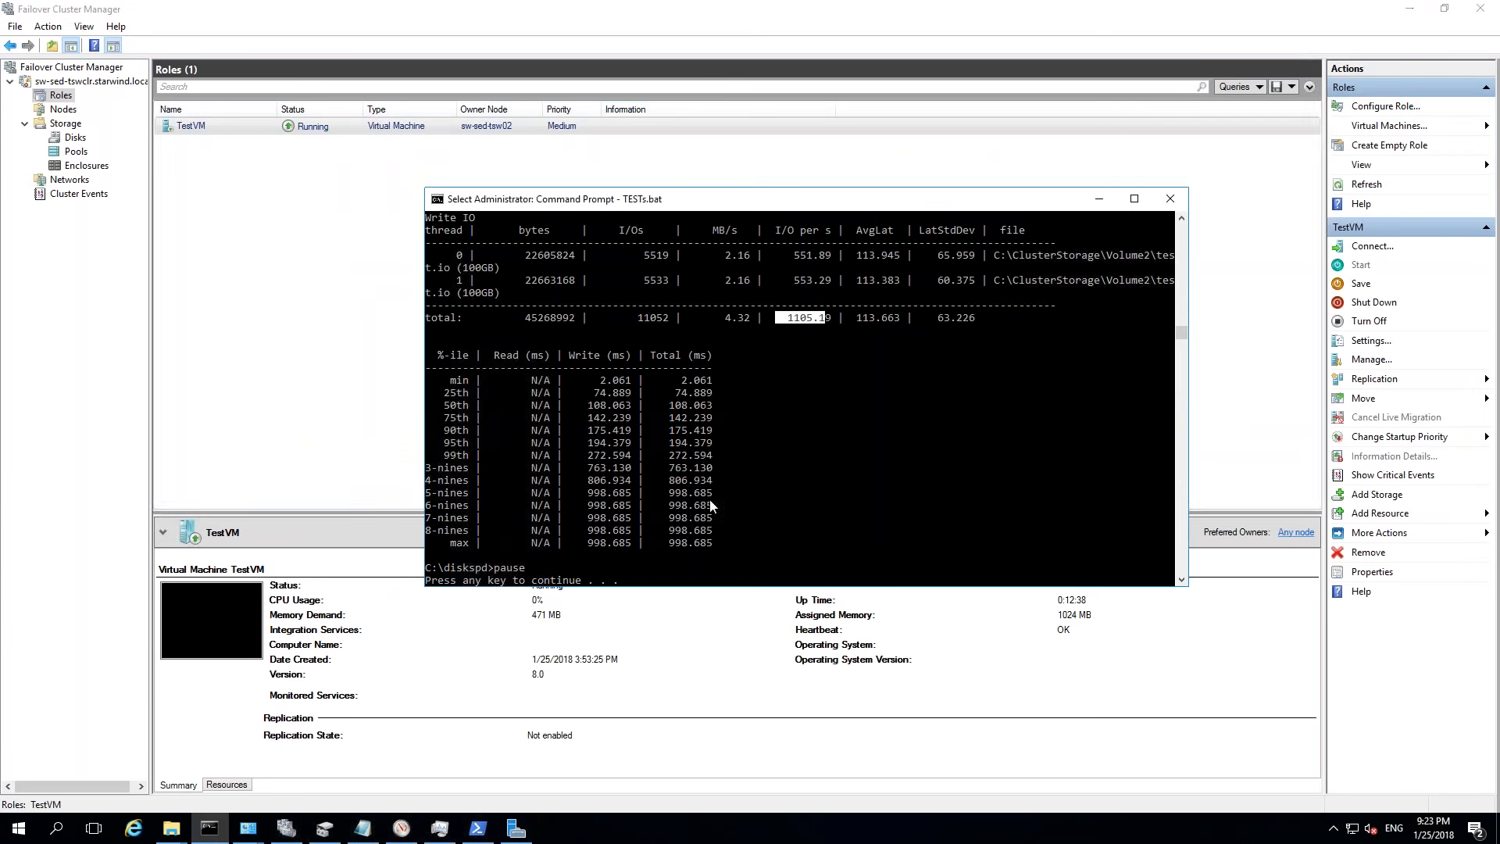
pyautogui.press('space')
pyautogui.write('Net')
pyautogui.press('BackSpace')
pyautogui.press('BackSpace')
pyautogui.press('BackSpace')
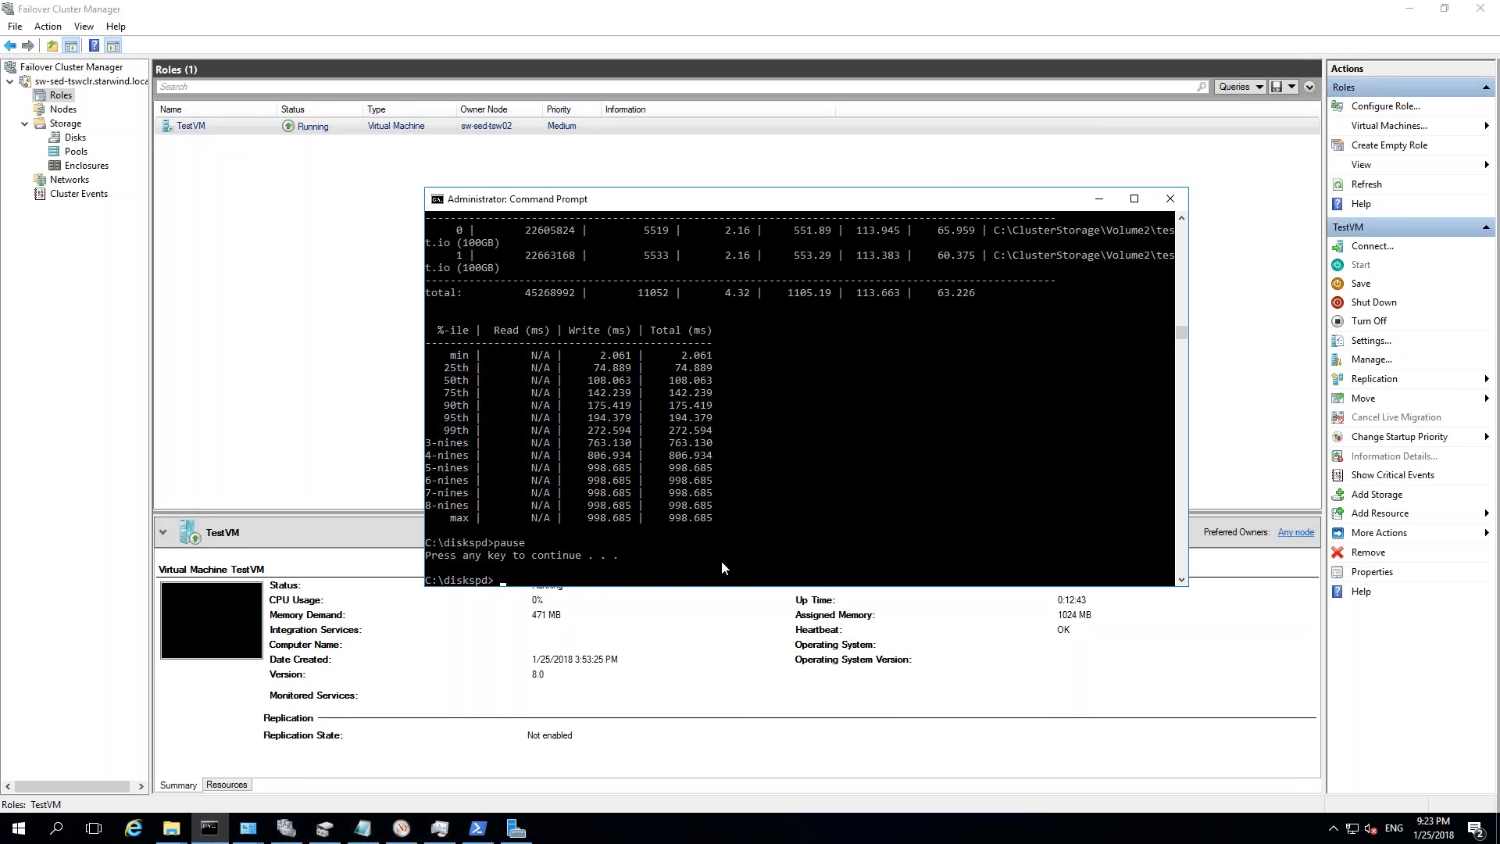
pyautogui.write('net stop starwindservice')
pyautogui.press('Return')
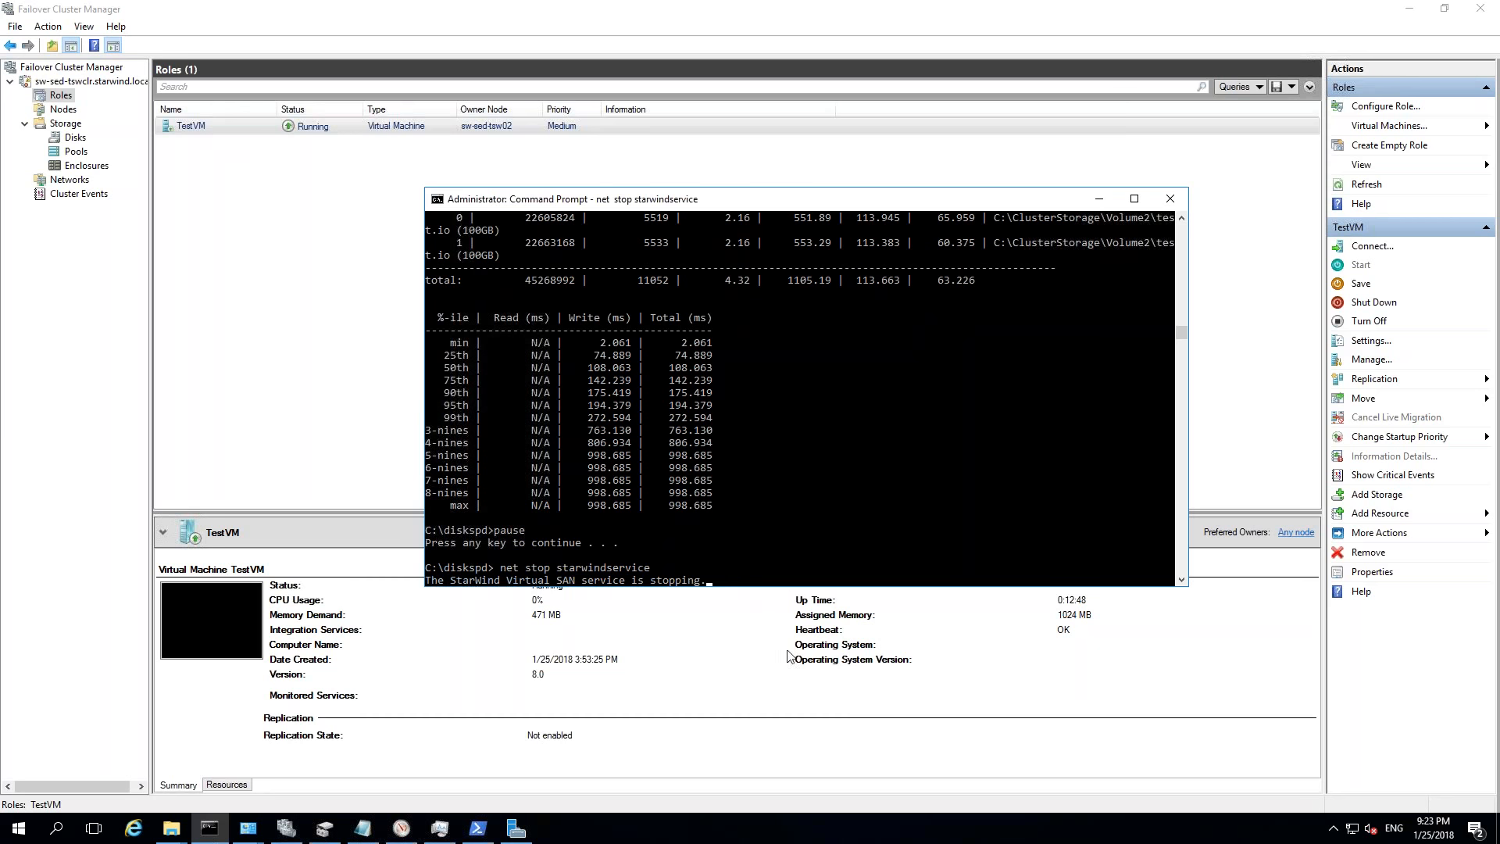
# - Reuse the previous command, changing stop to start, to run net start starwindservice
pyautogui.press('Up')
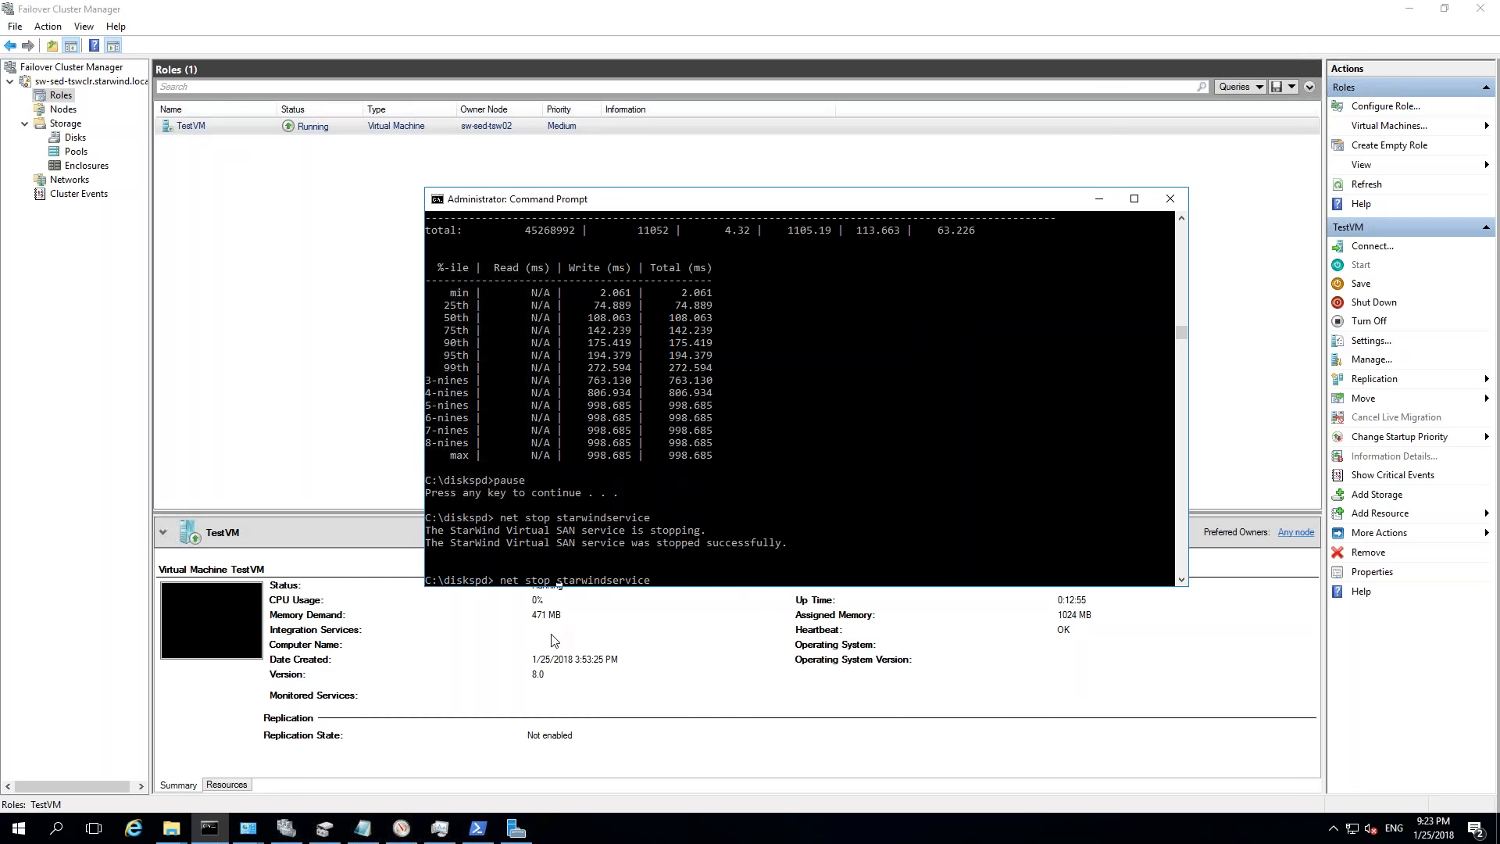
pyautogui.press('Left')
pyautogui.press('BackSpace')
pyautogui.press('BackSpace')
pyautogui.write('art')
pyautogui.press('Return')
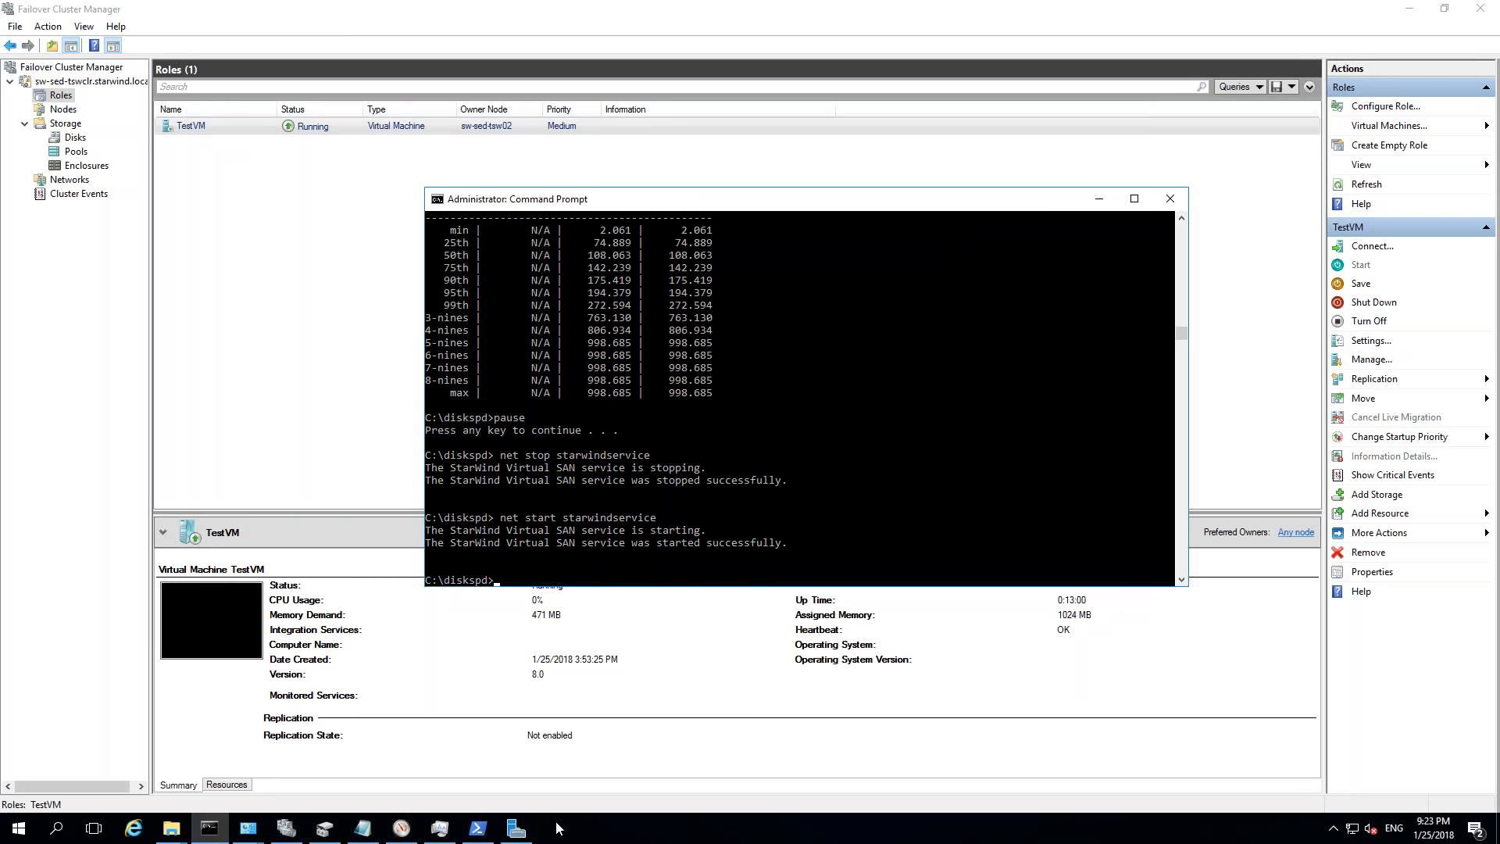
# - Minimize Command Prompt, reopen StarWind Management Console and connect to the SW-SED-TSW01 server
pyautogui.click(1333, 827)
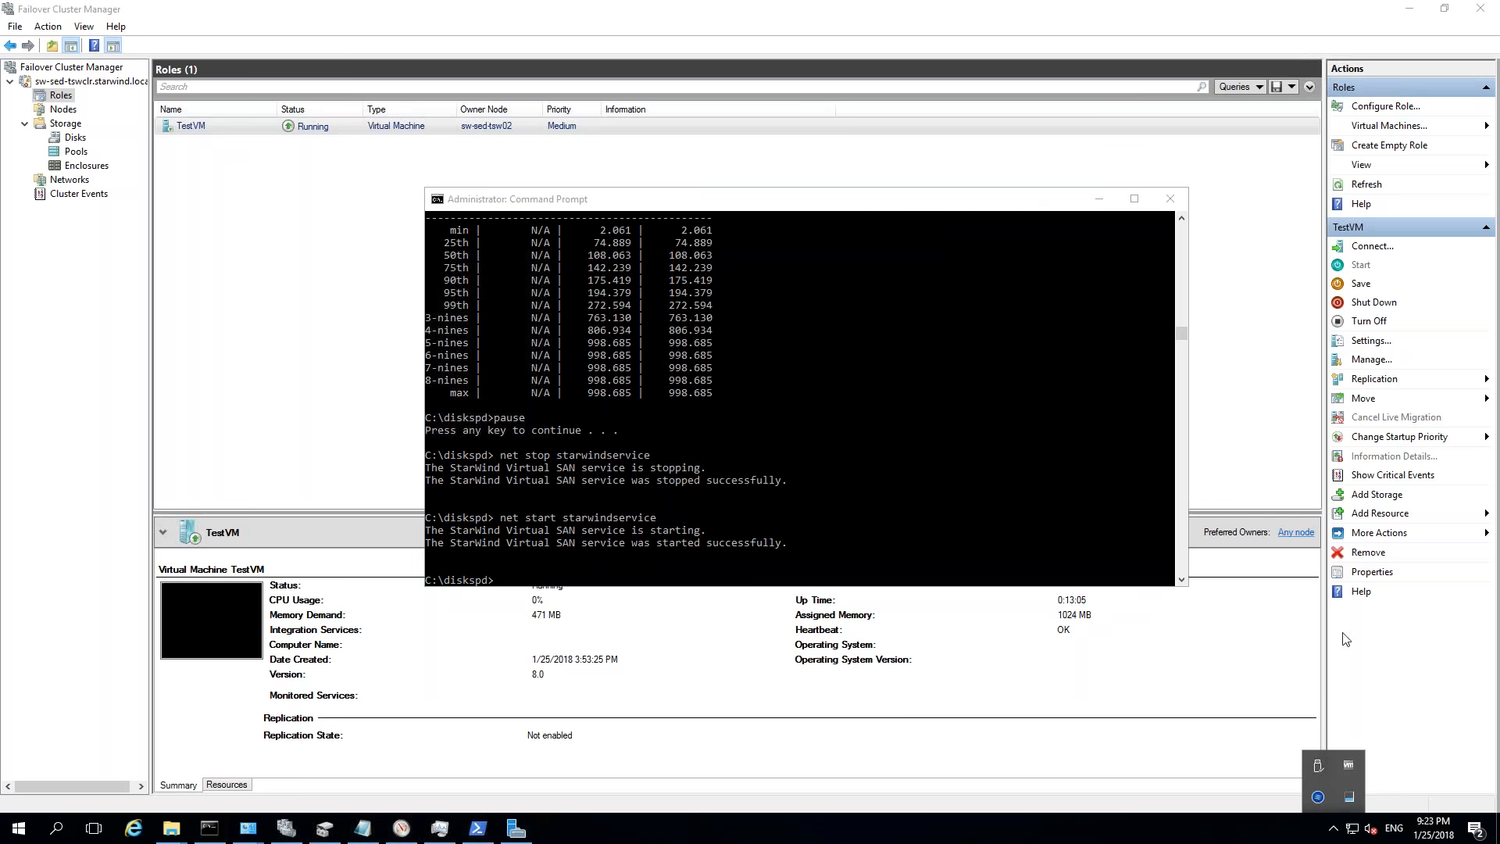
pyautogui.click(1099, 198)
pyautogui.click(1332, 829)
pyautogui.doubleClick(1322, 768)
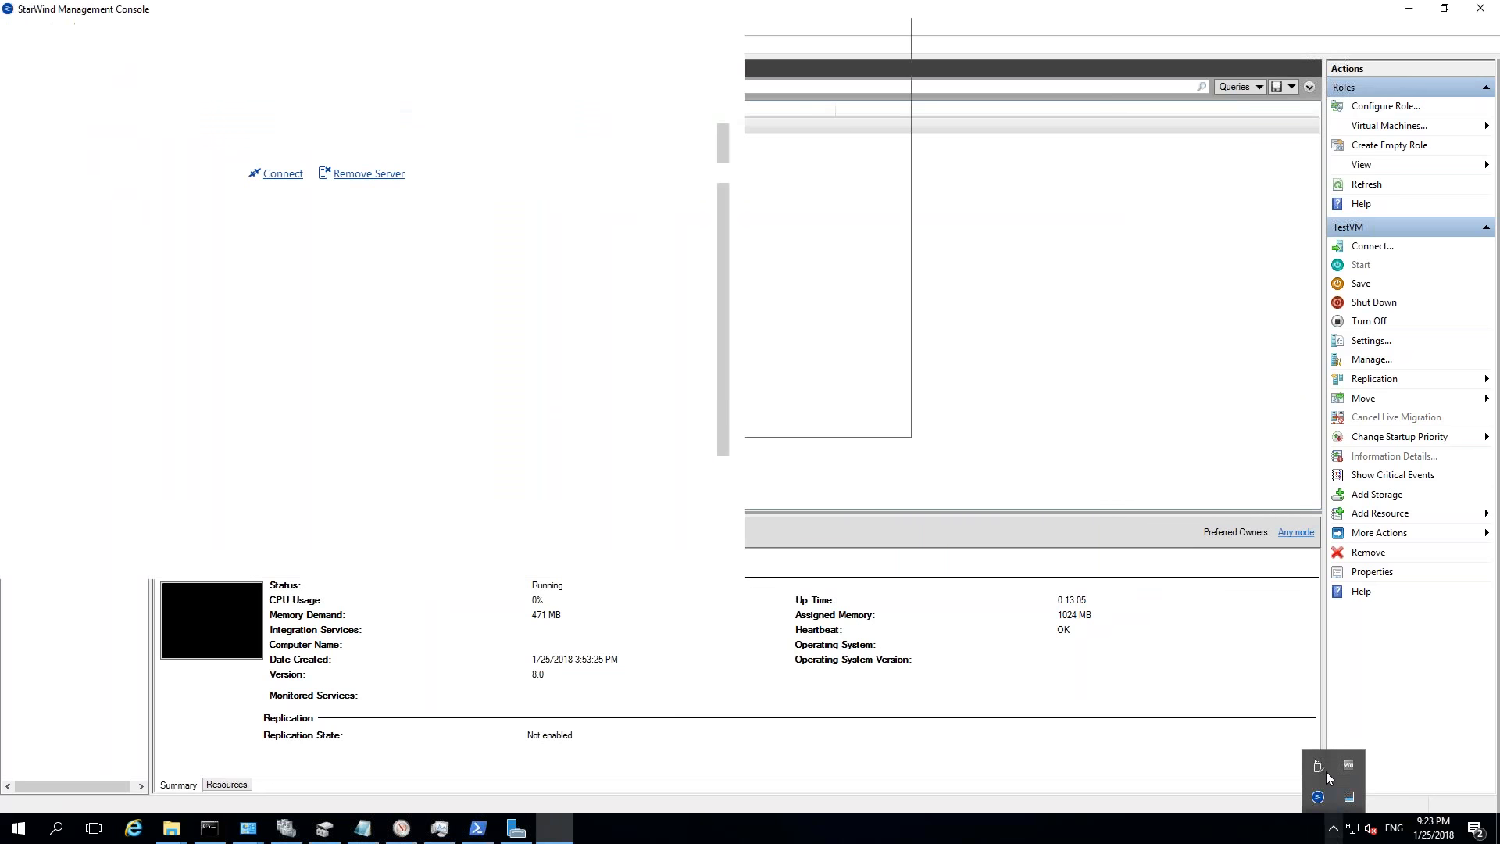
pyautogui.click(920, 406)
pyautogui.doubleClick(143, 125)
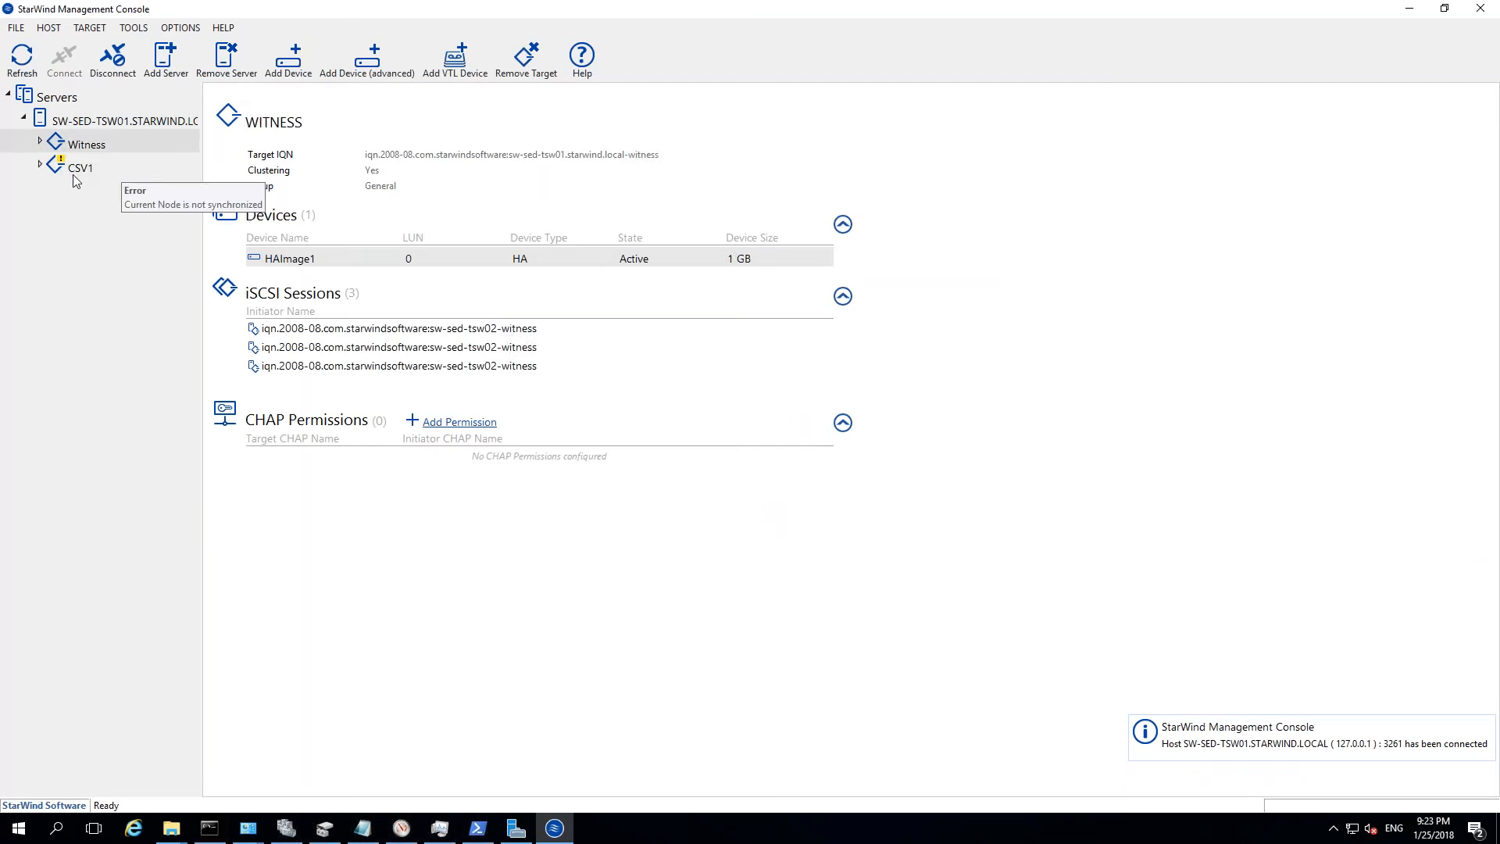
# - Try to synchronize the HAImage2 device under CSV1 again after the service restart
pyautogui.click(80, 167)
pyautogui.rightClick(87, 192)
pyautogui.click(117, 241)
# - Review the event log of the SW-SED-TSW01 server and the HAImage2 details, and minimize StarWind Management Console
pyautogui.click(120, 140)
pyautogui.click(600, 100)
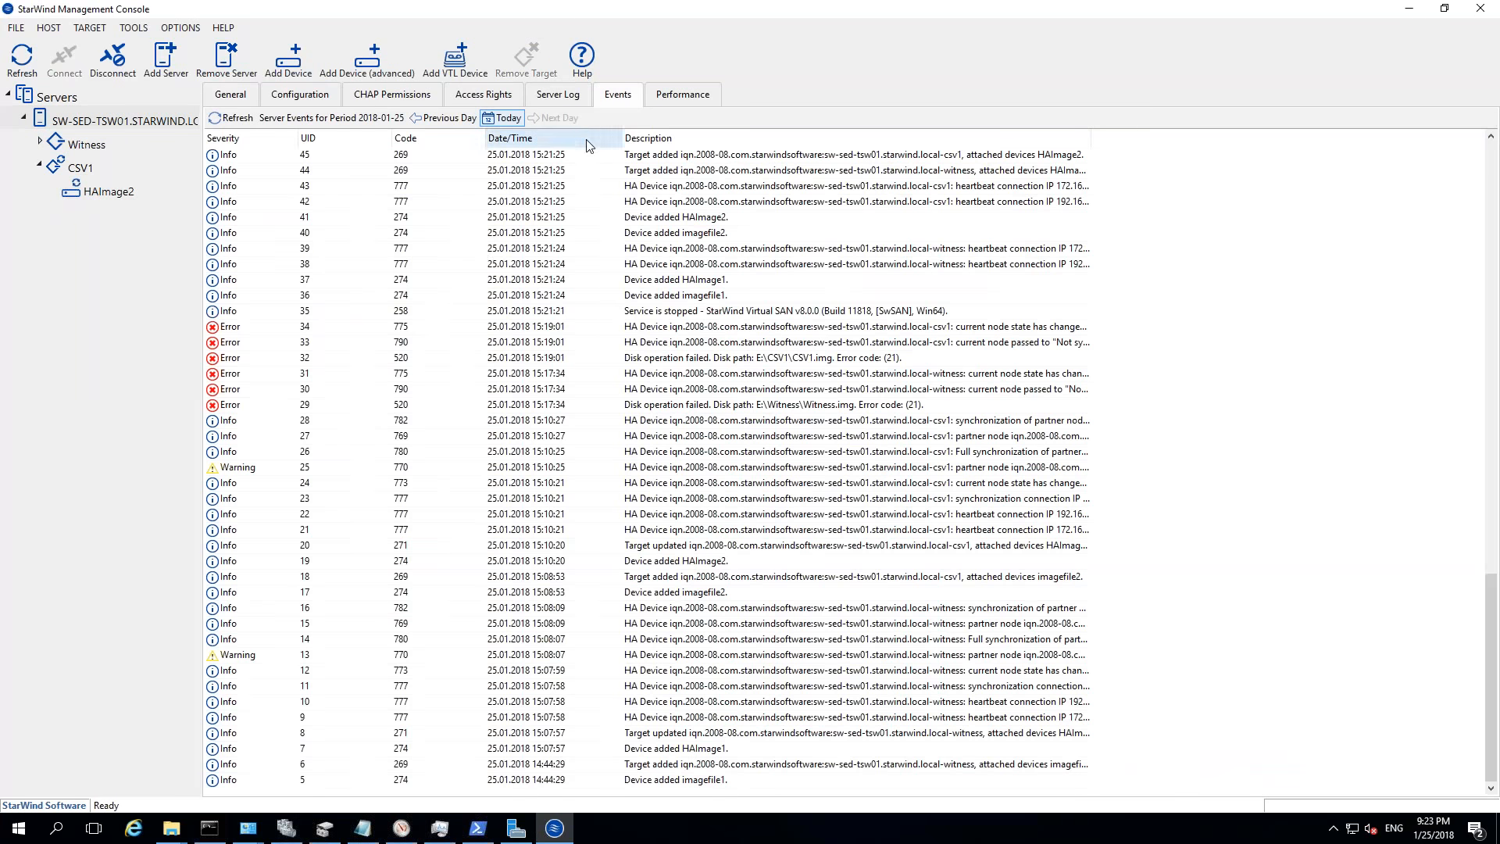
pyautogui.click(117, 193)
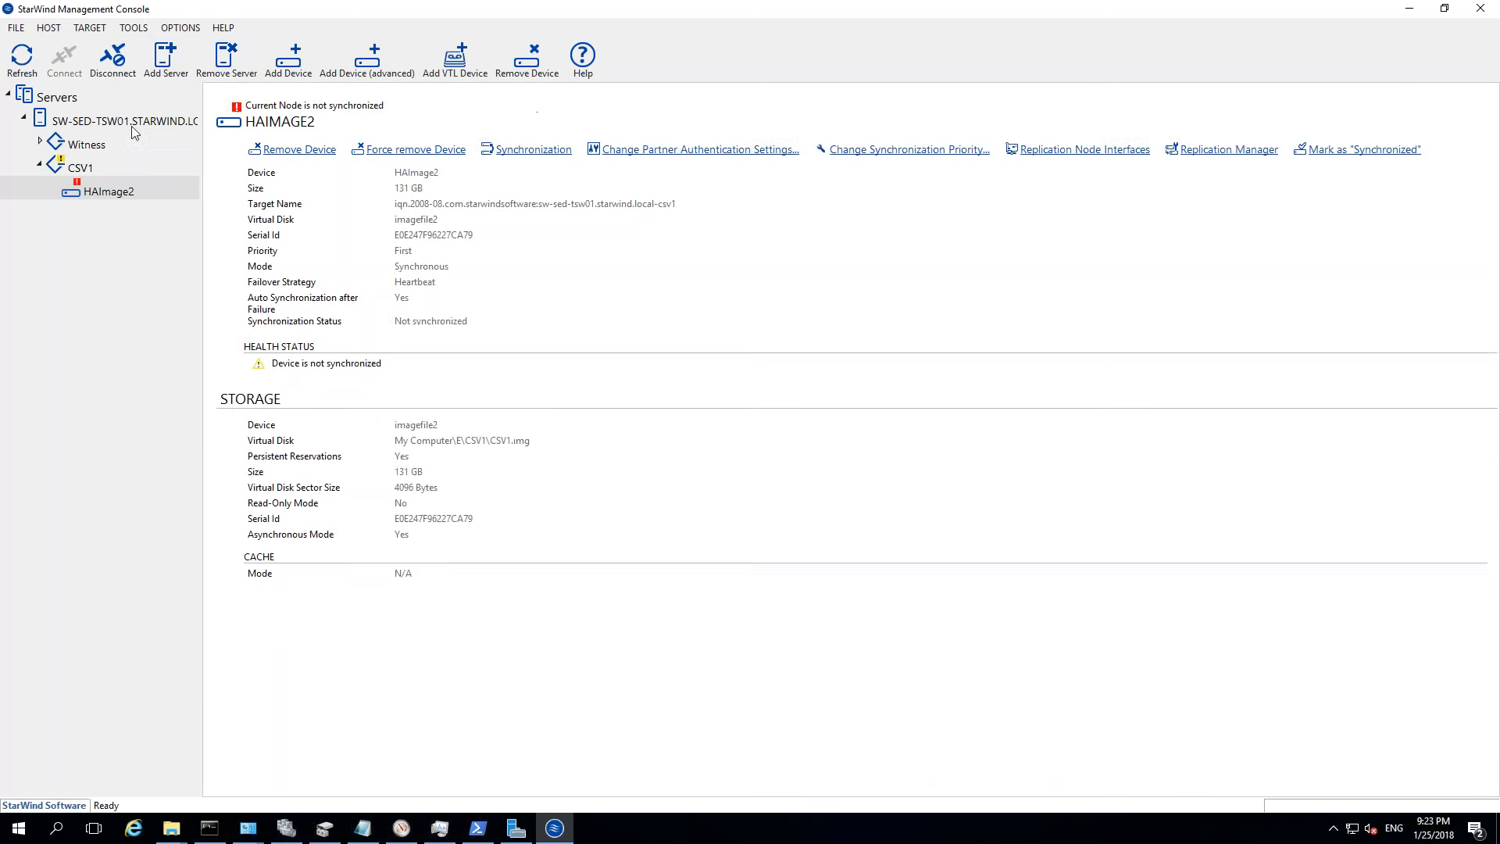
pyautogui.click(1409, 7)
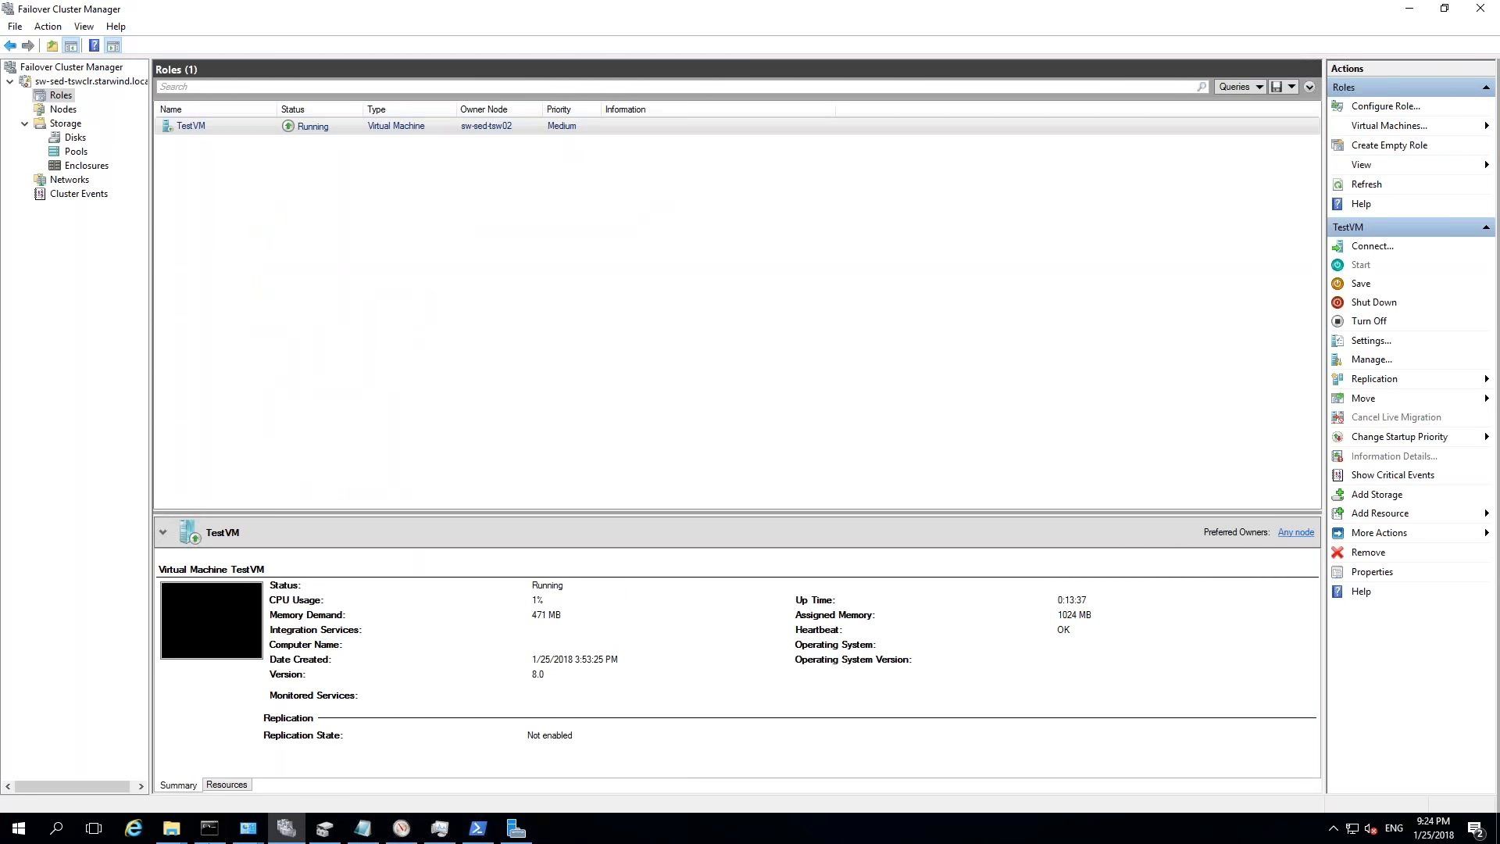
# - View CPU performance in Task Manager, and minimize both Task Manager and Failover Cluster Manager
pyautogui.click(439, 828)
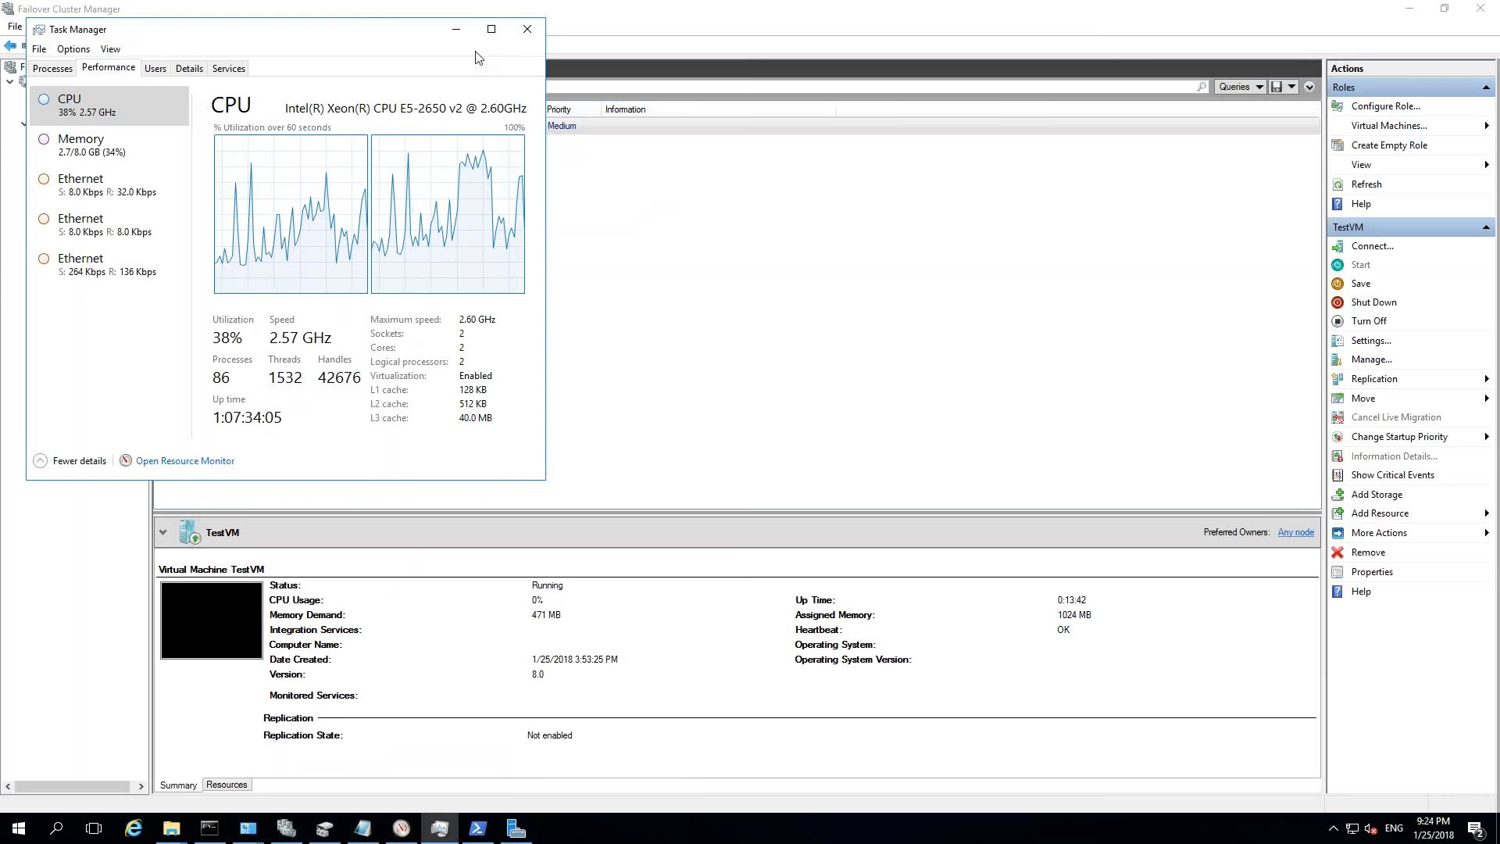
pyautogui.click(457, 29)
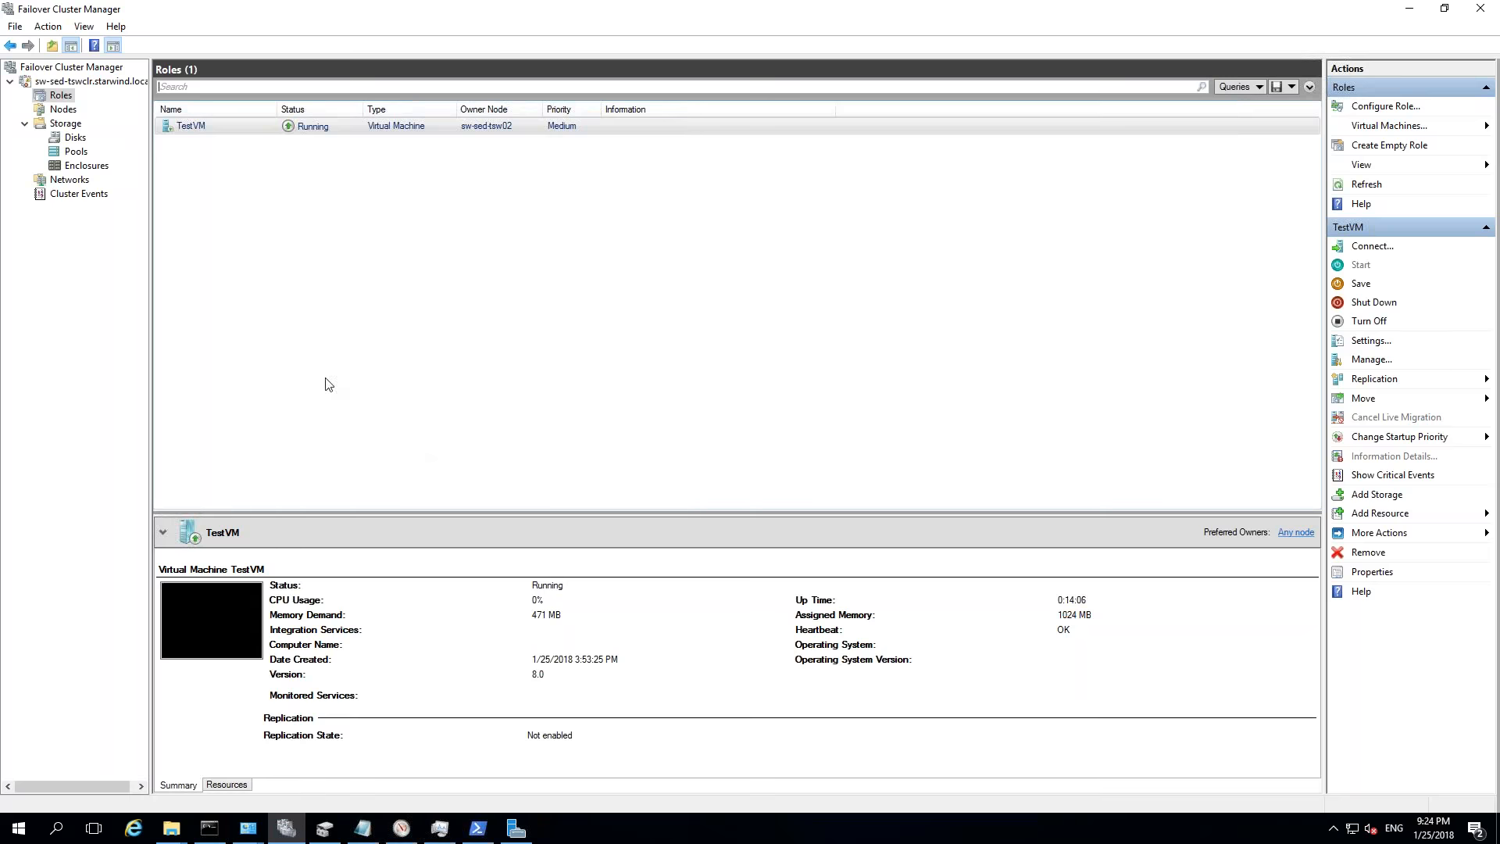
pyautogui.click(1418, 8)
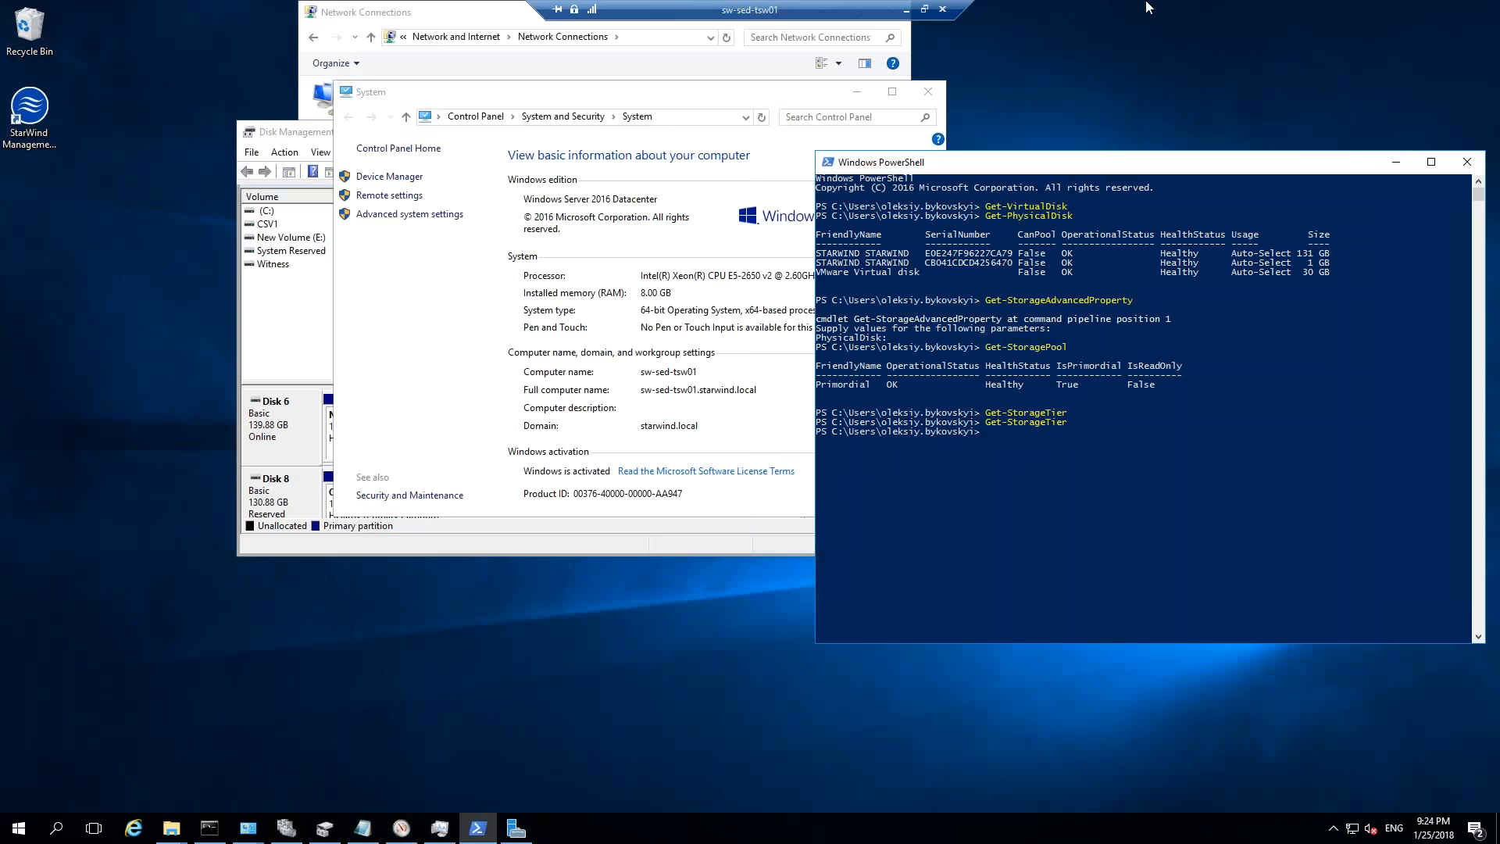
# - Minimize the sw-sed-tsw01 remote session and advance the presentation from the Solution Diagram to the Questions time slide
pyautogui.click(904, 10)
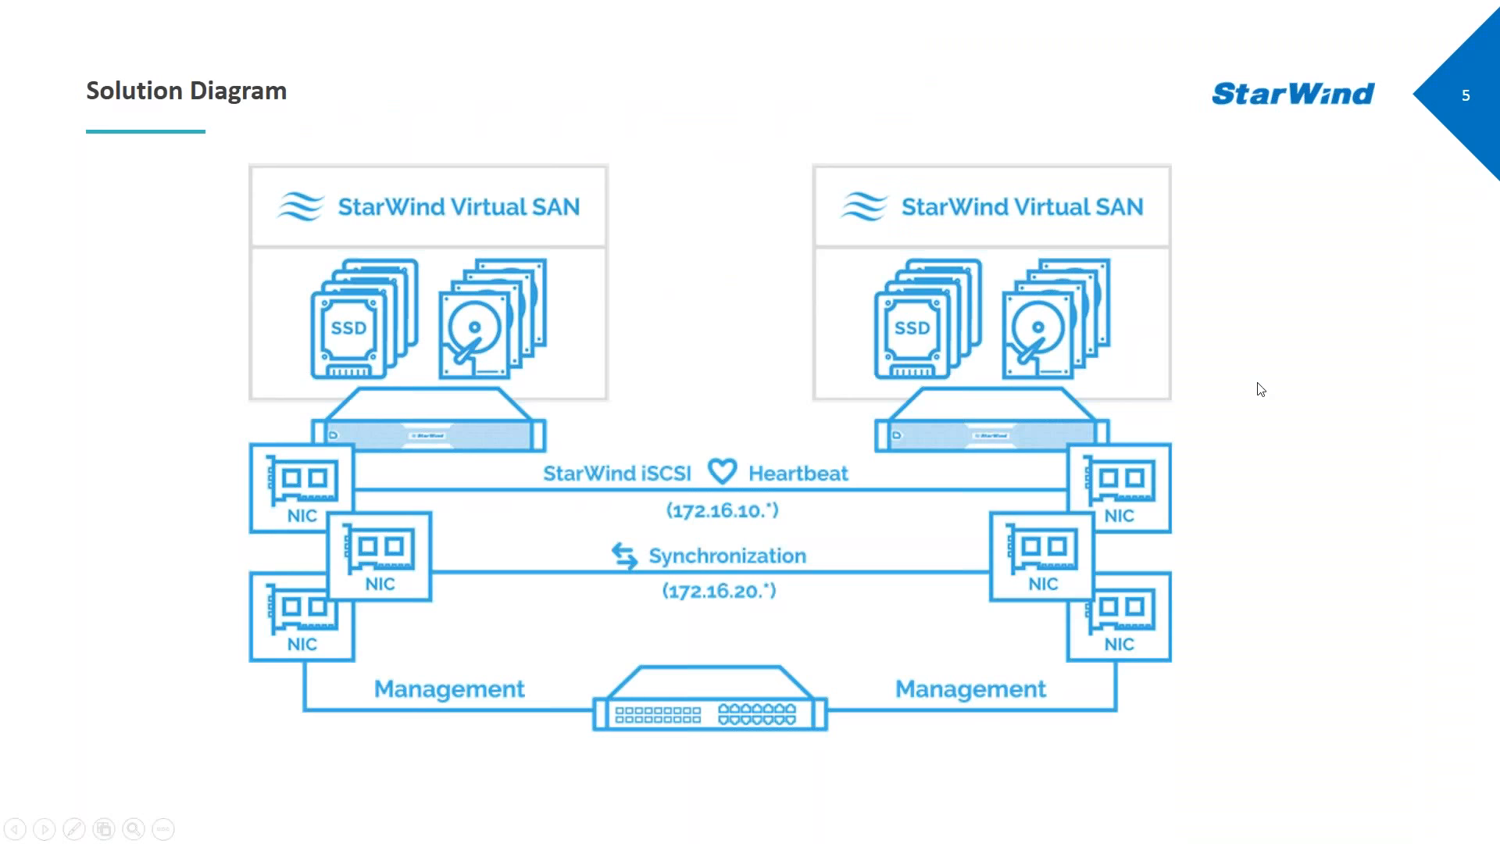
pyautogui.click(1280, 392)
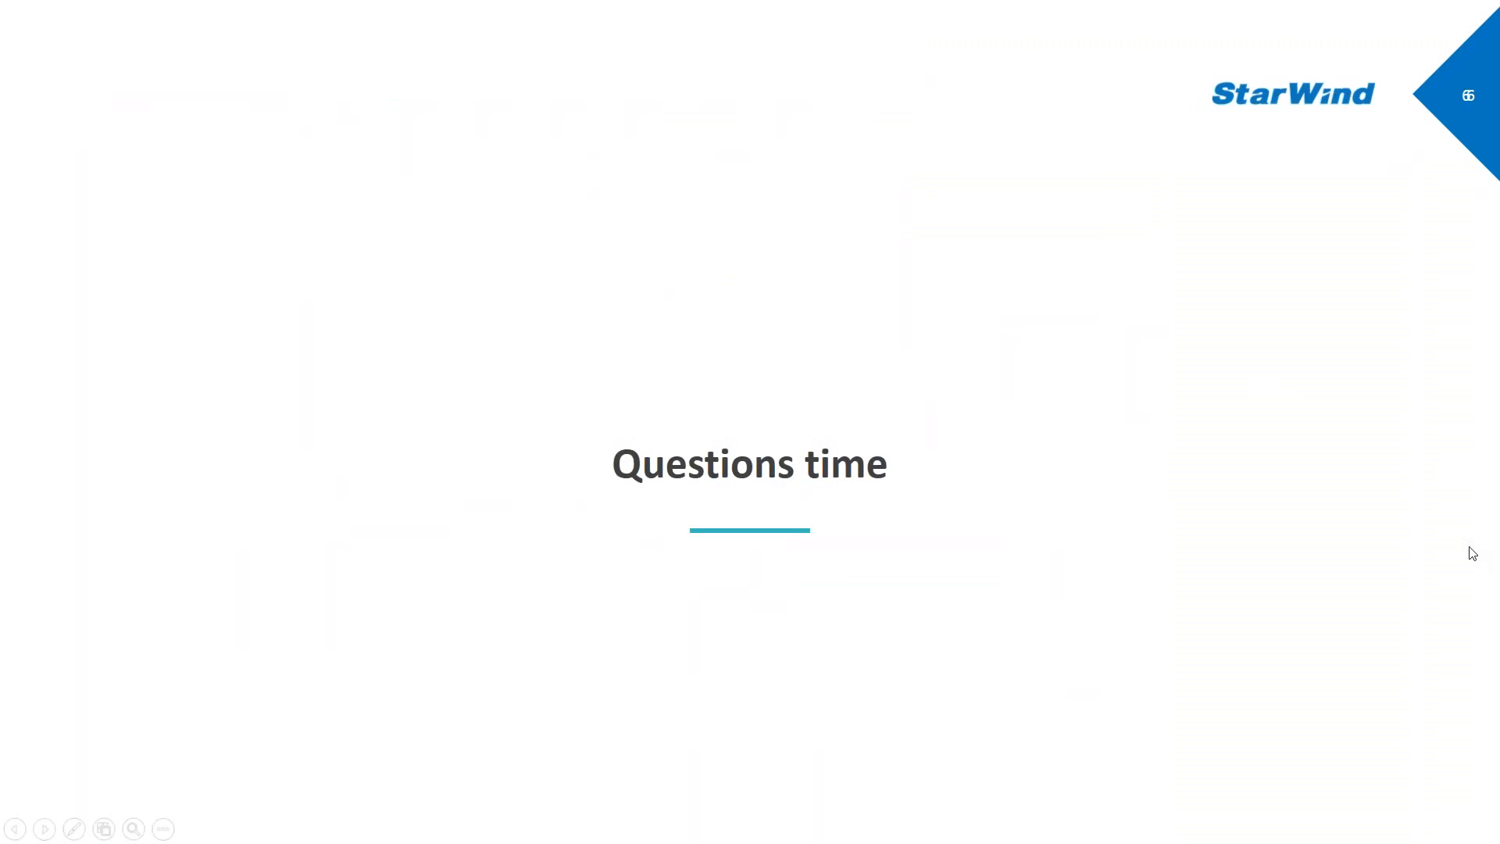
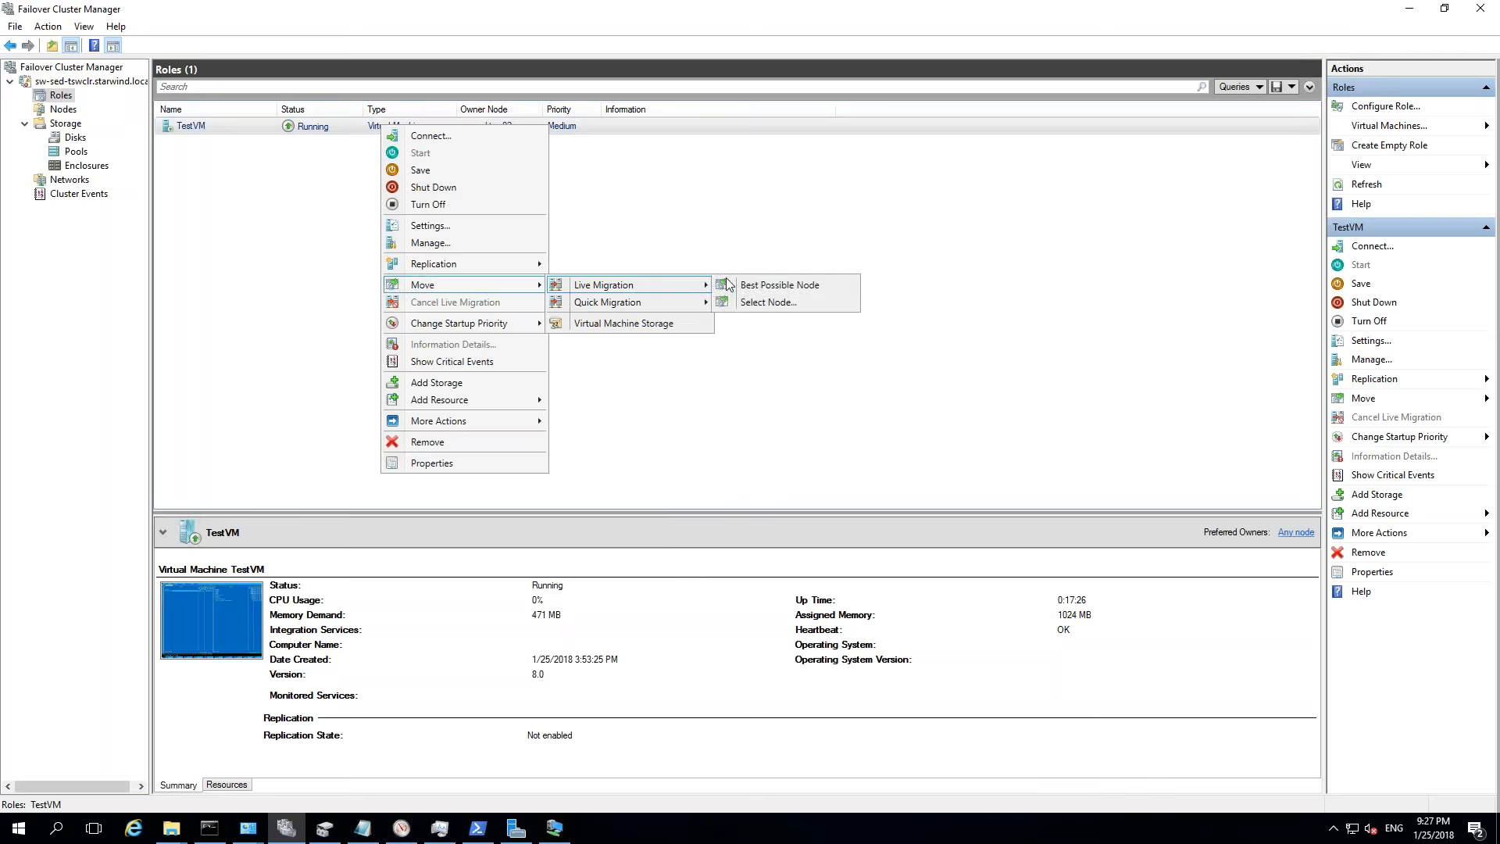
# - Live migrate the TestVM role to the best possible node, watch its console during the migration, and close the console
pyautogui.click(770, 285)
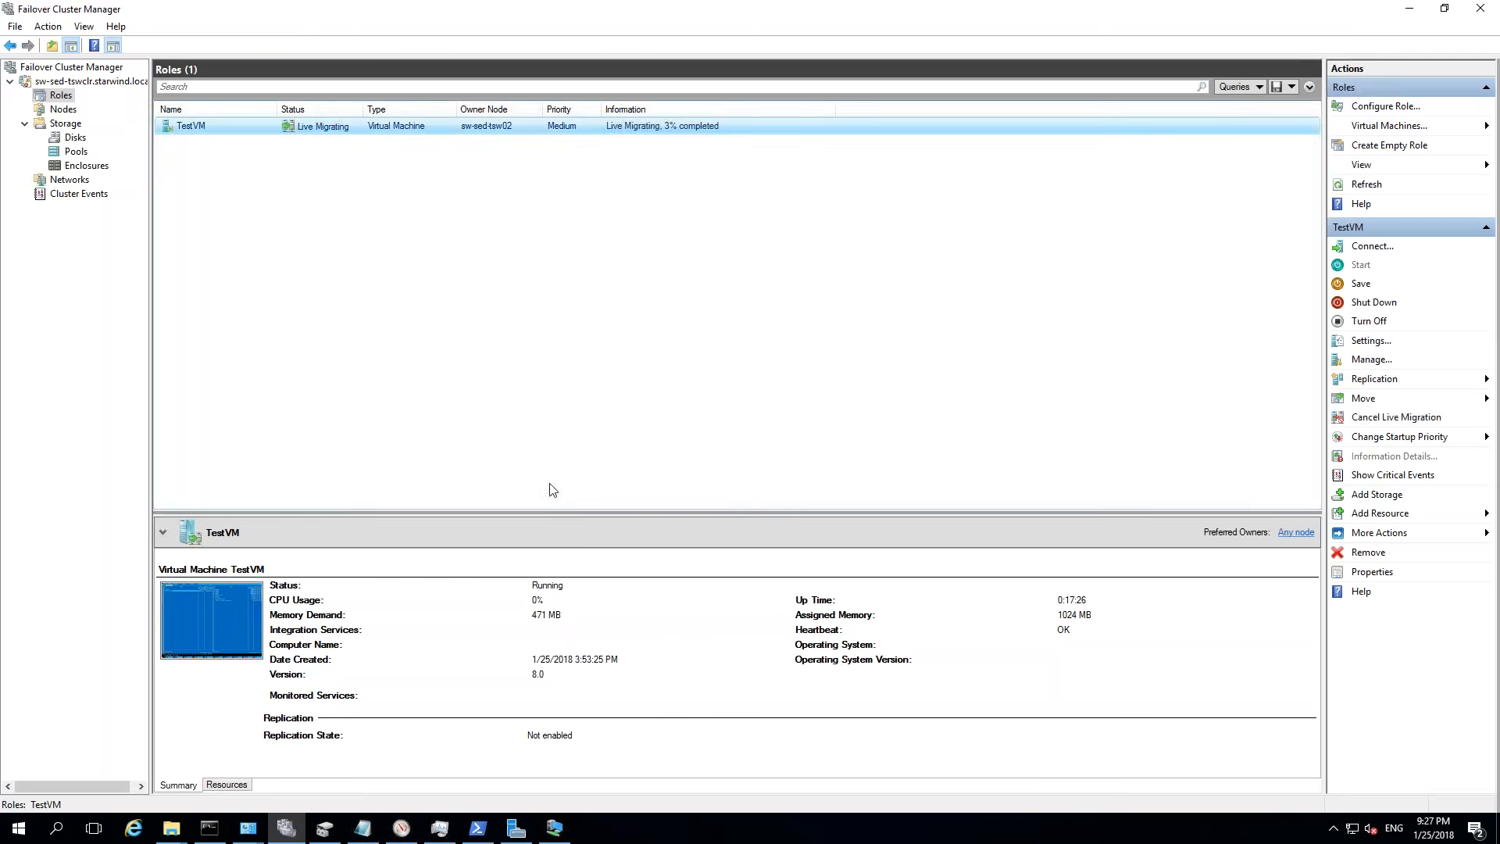
pyautogui.click(553, 830)
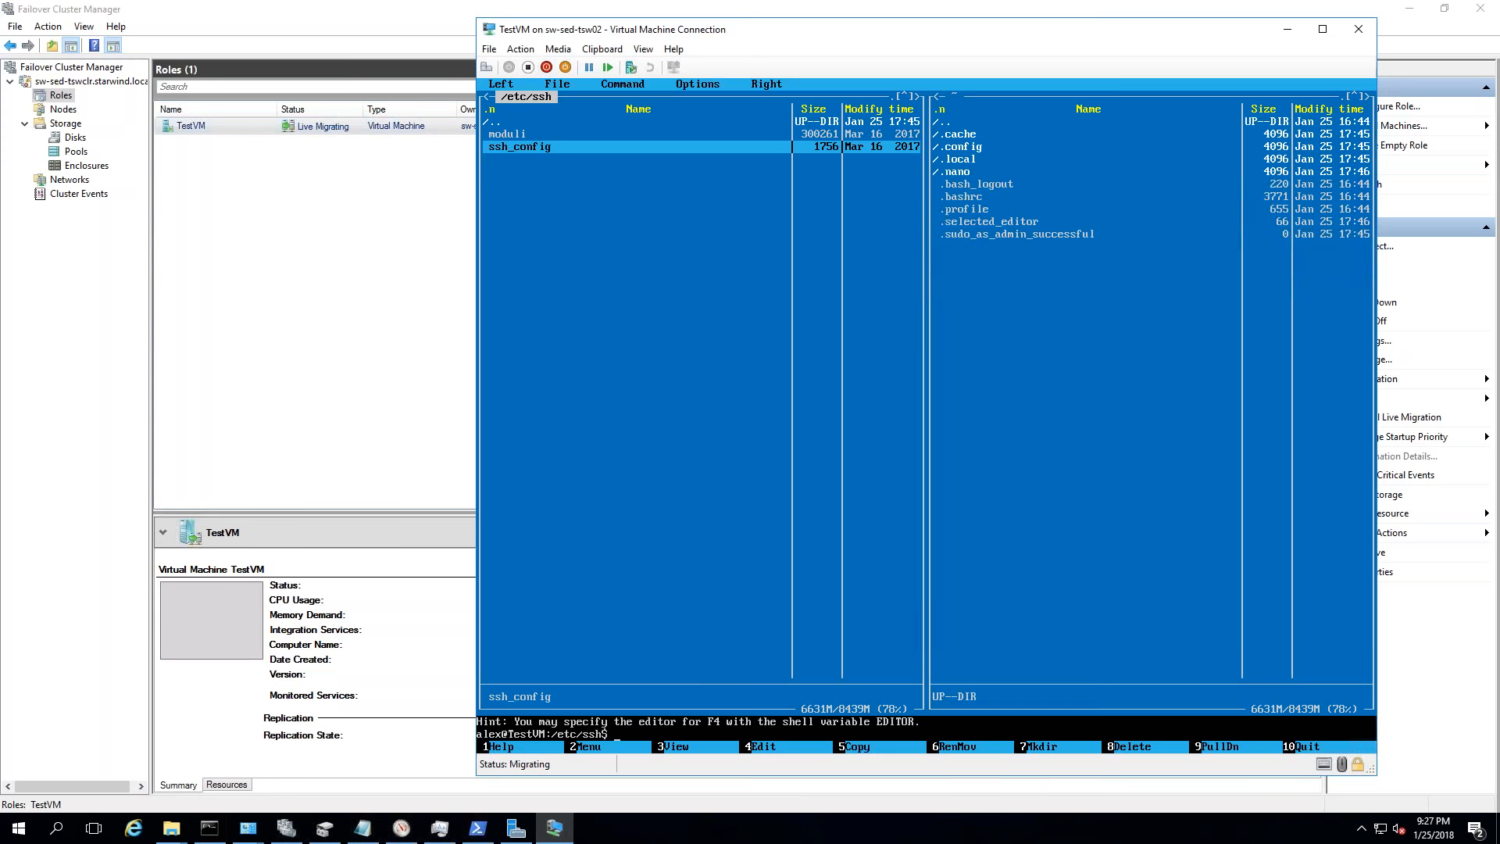
pyautogui.moveTo(734, 31); pyautogui.dragTo(768, 199)
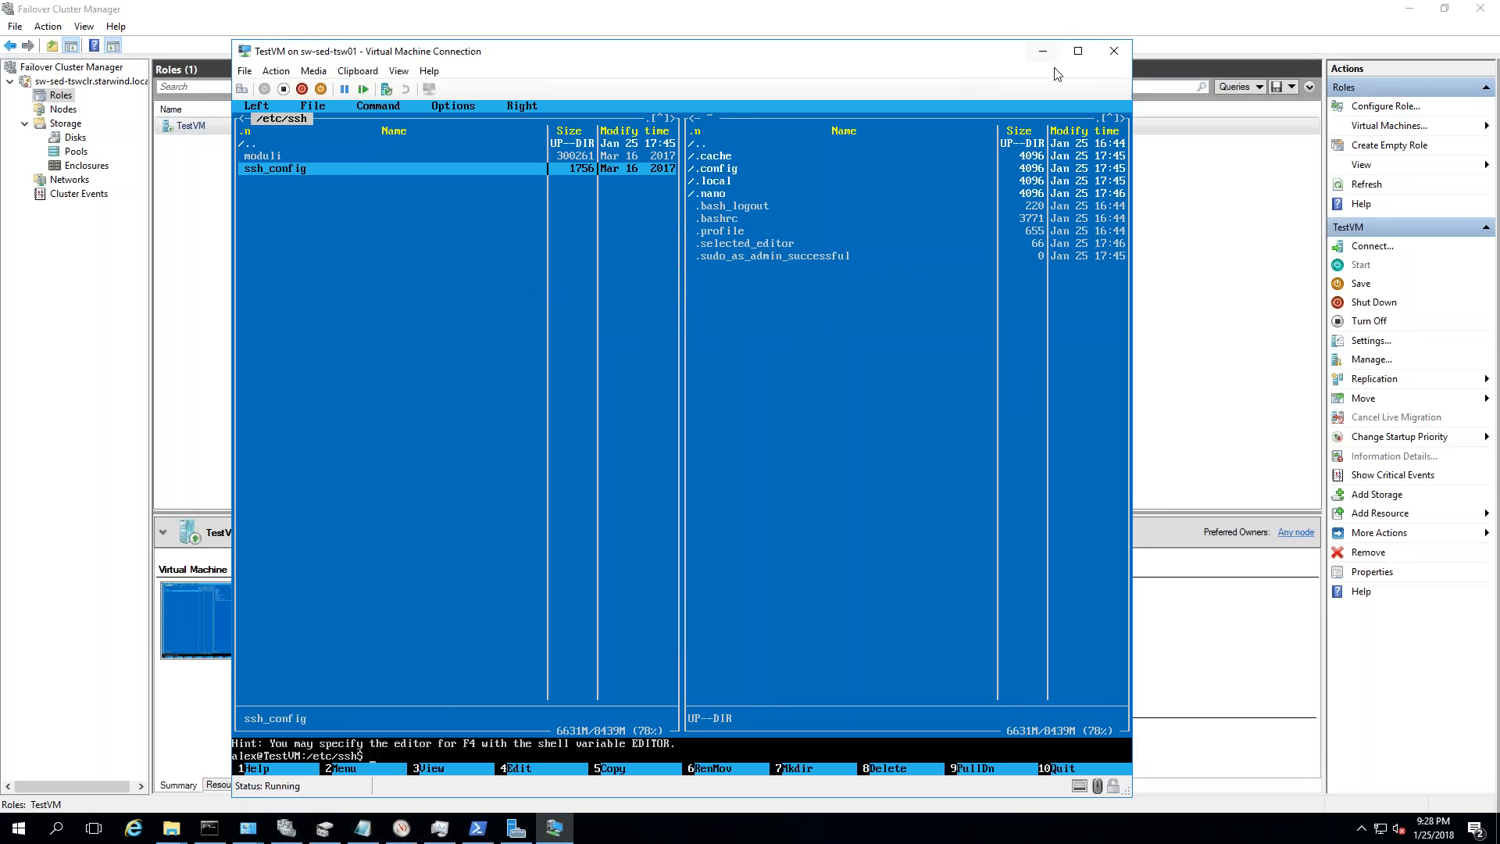
pyautogui.click(1112, 50)
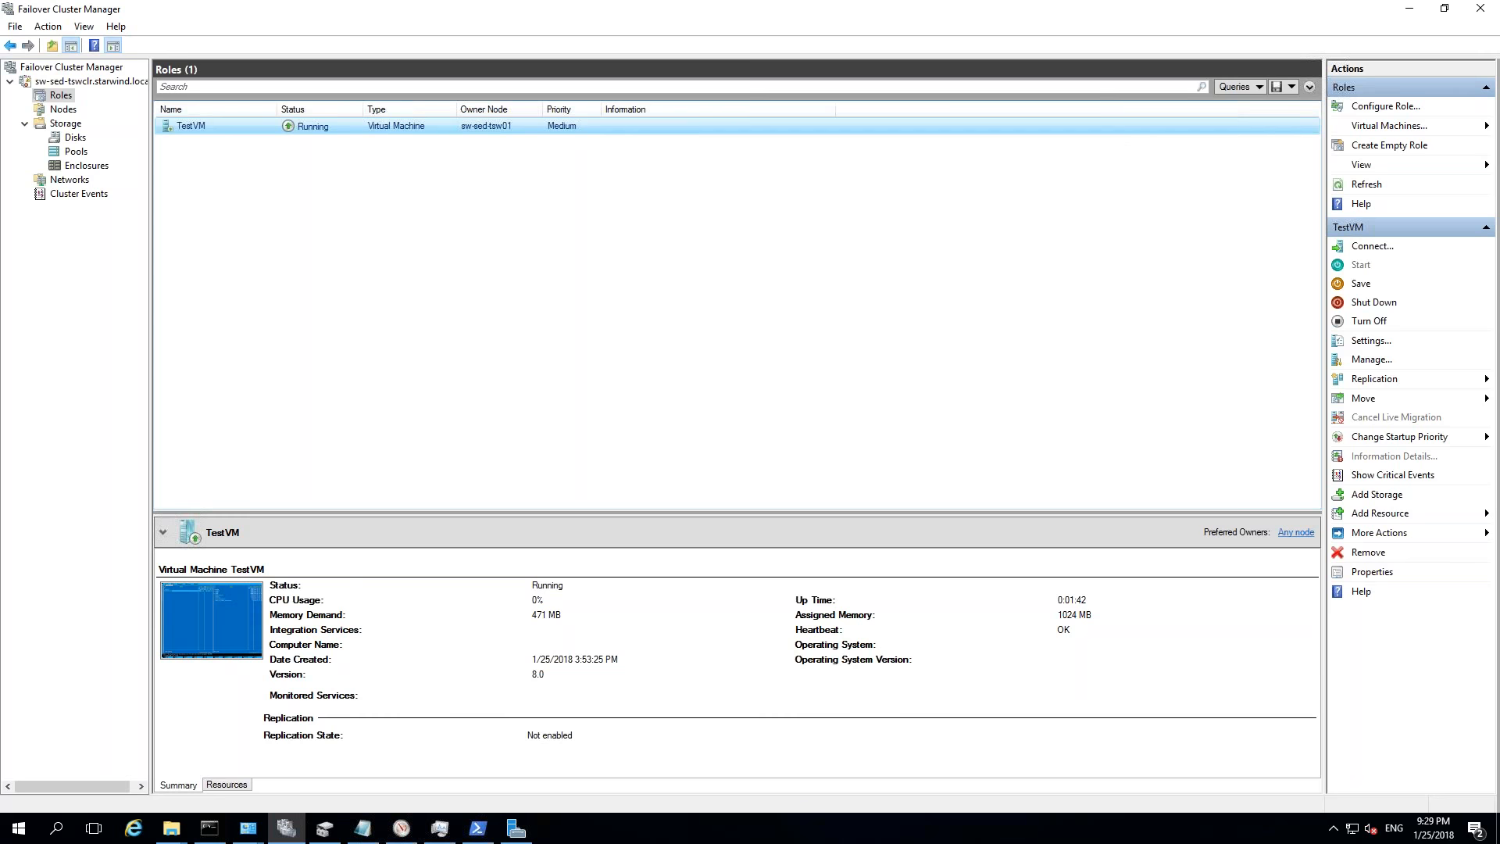
# - View the storage pool and its disks in Server Manager, and advance the presentation from Questions time to the Thank you! slide
pyautogui.click(514, 829)
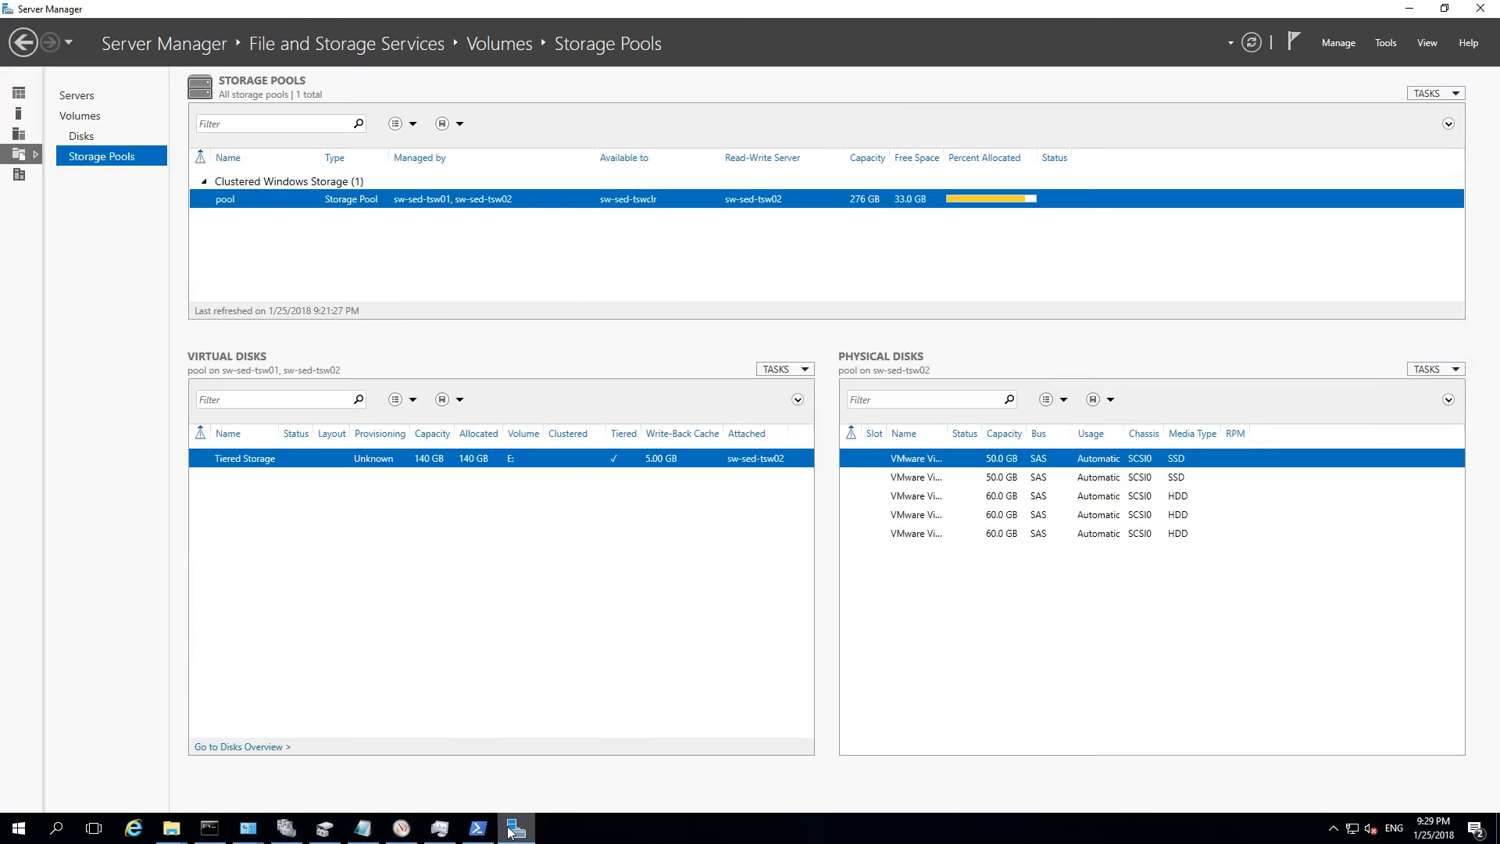
pyautogui.click(1040, 434)
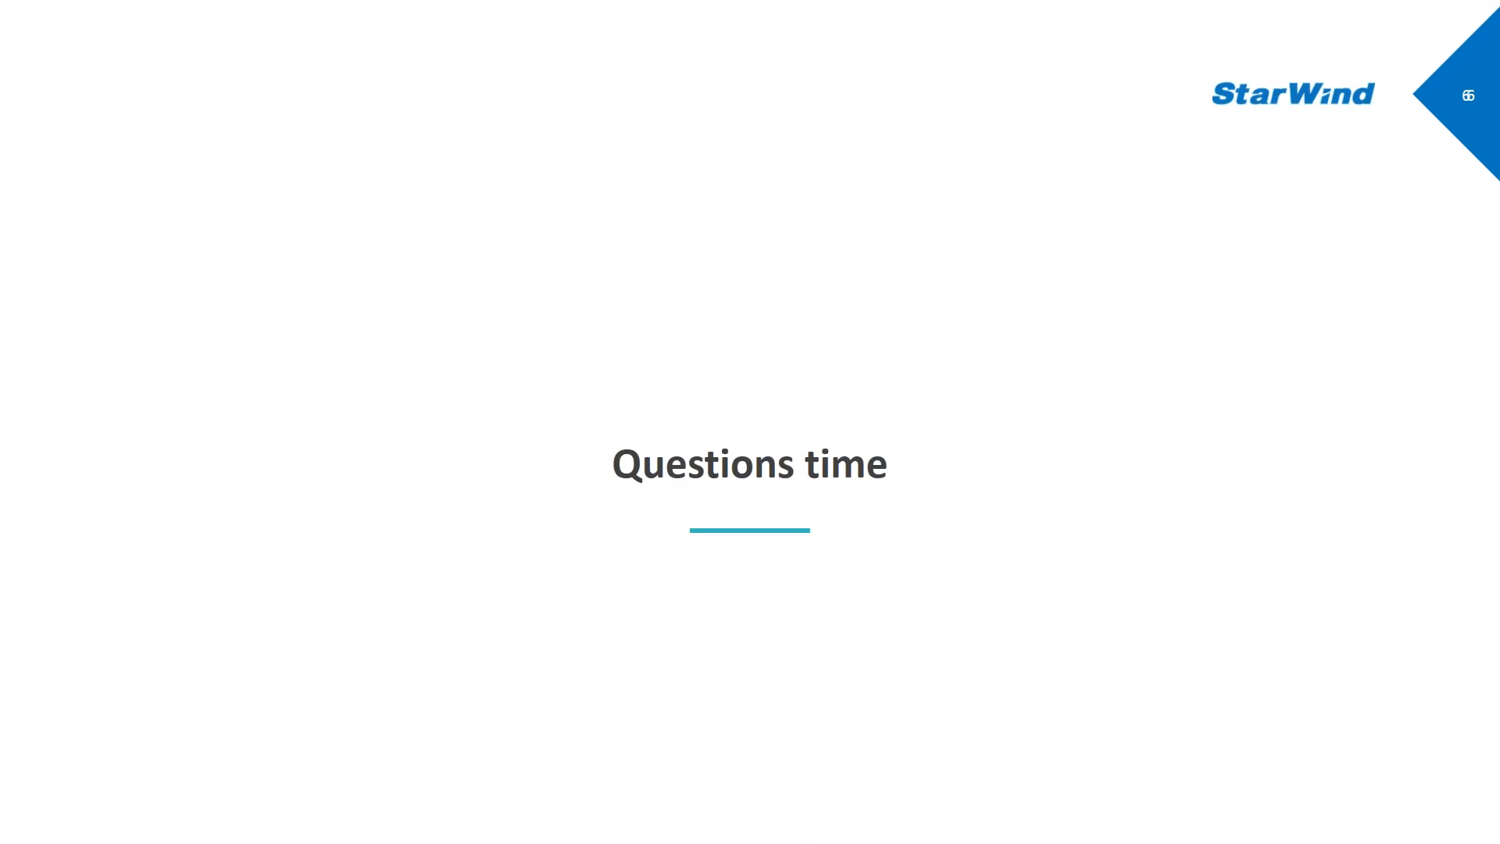
pyautogui.click(719, 314)
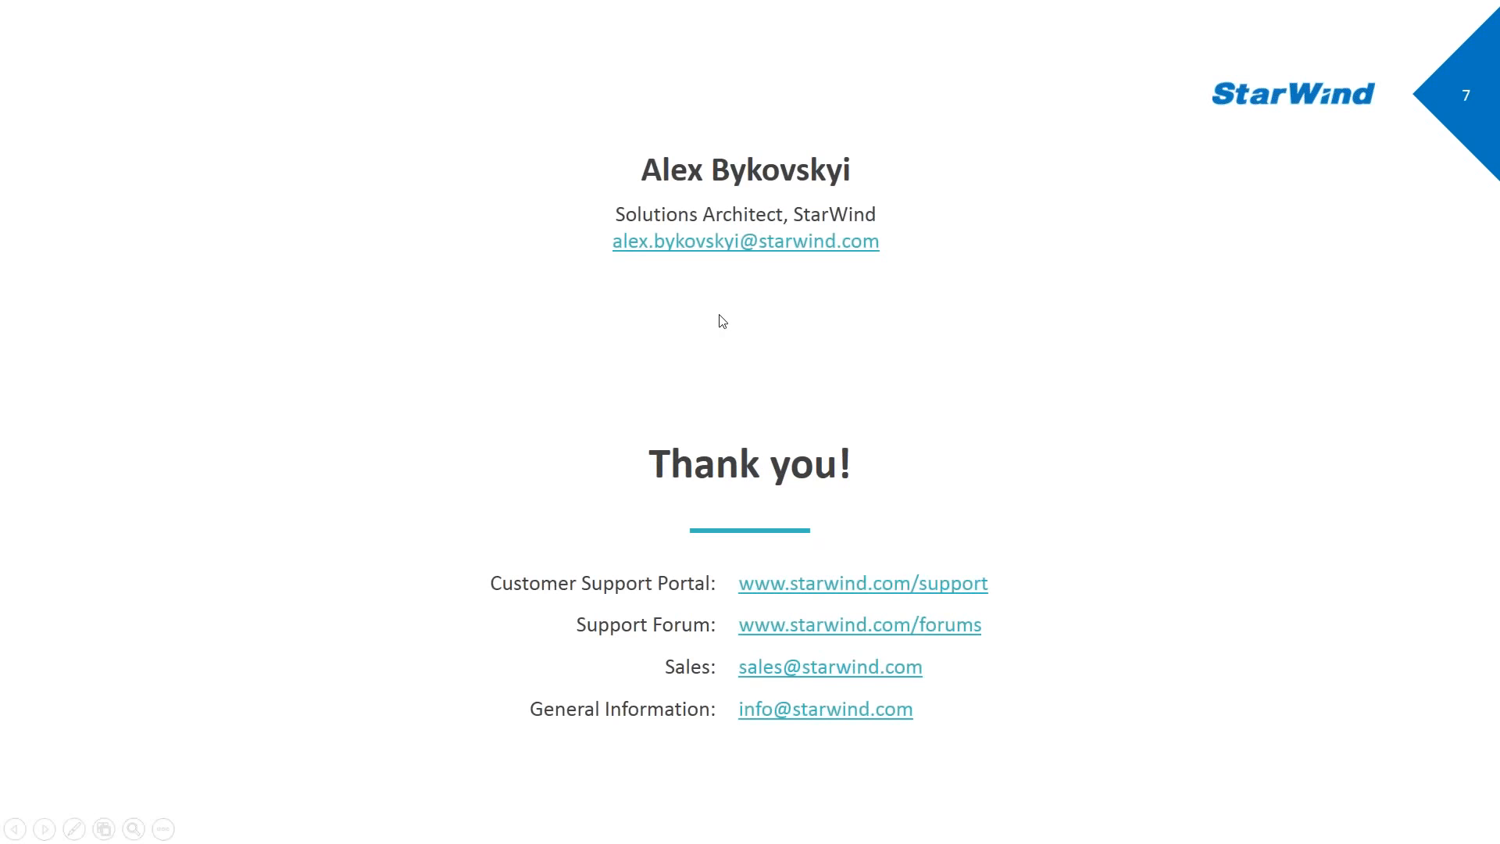